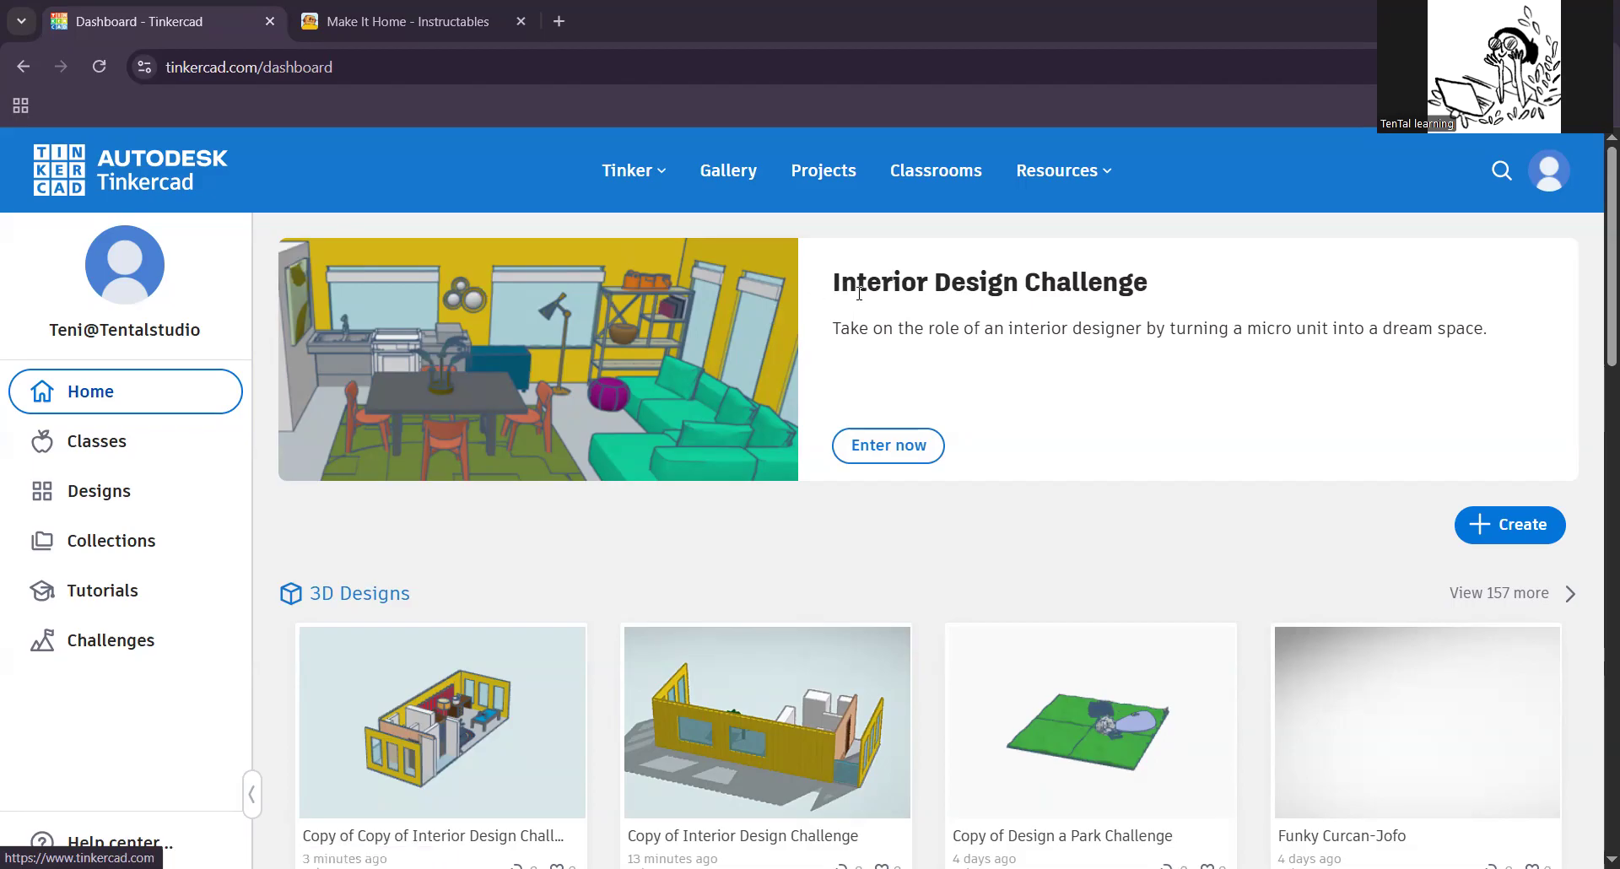
Step: Open the Interior Design Challenge and review its brief, requirements and starter template
click(883, 456)
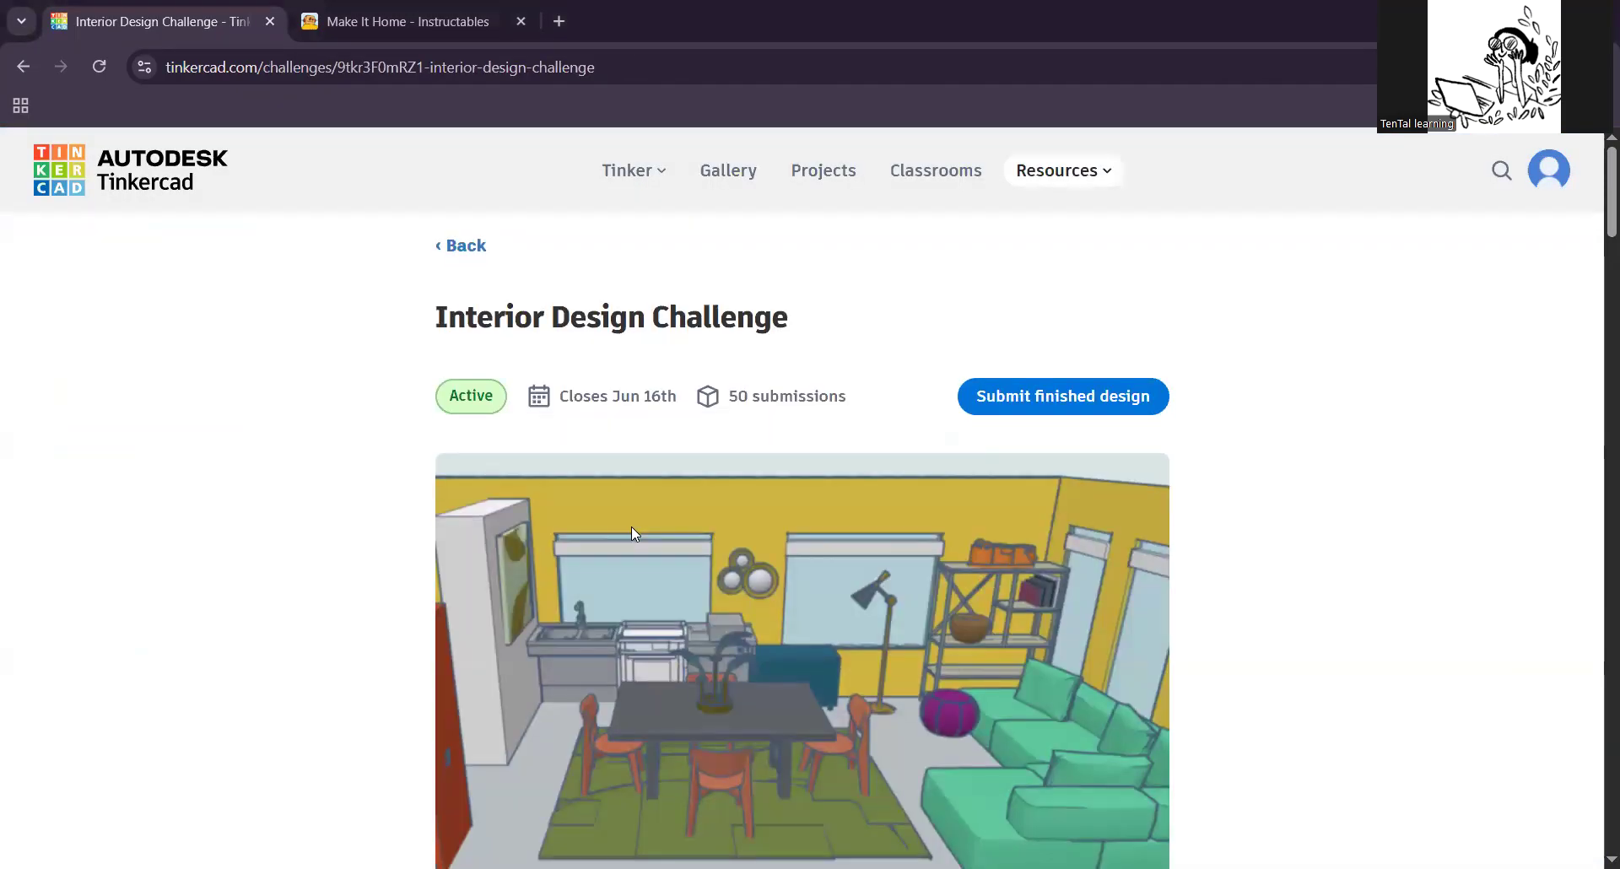
scroll(631, 526, down, 3)
scroll(631, 525, down, 4)
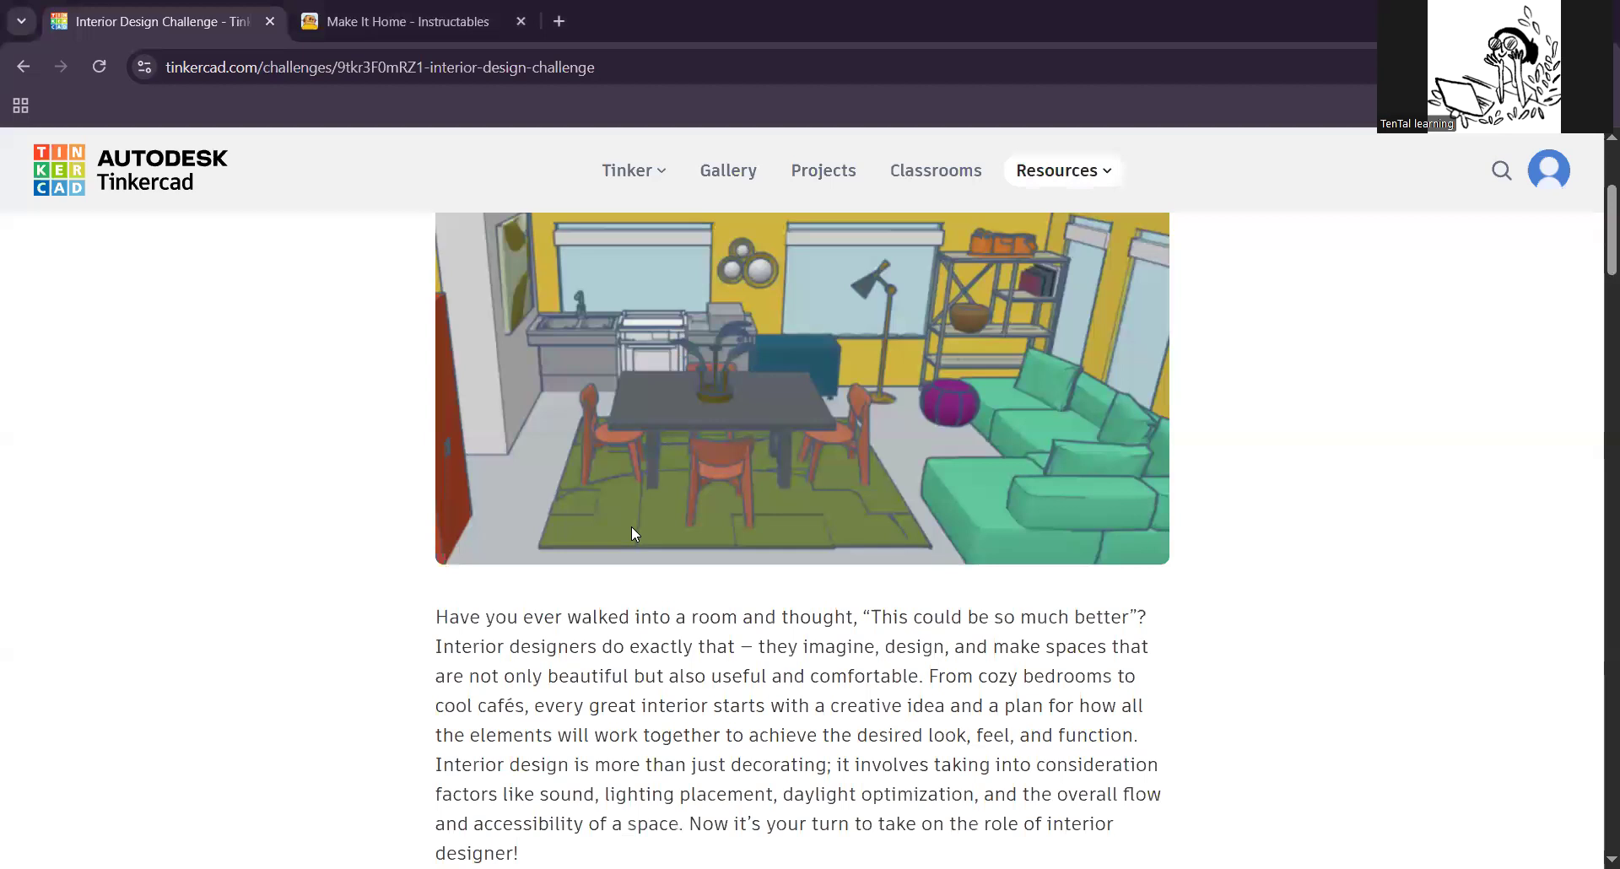
scroll(632, 526, down, 3)
scroll(633, 532, up, 10)
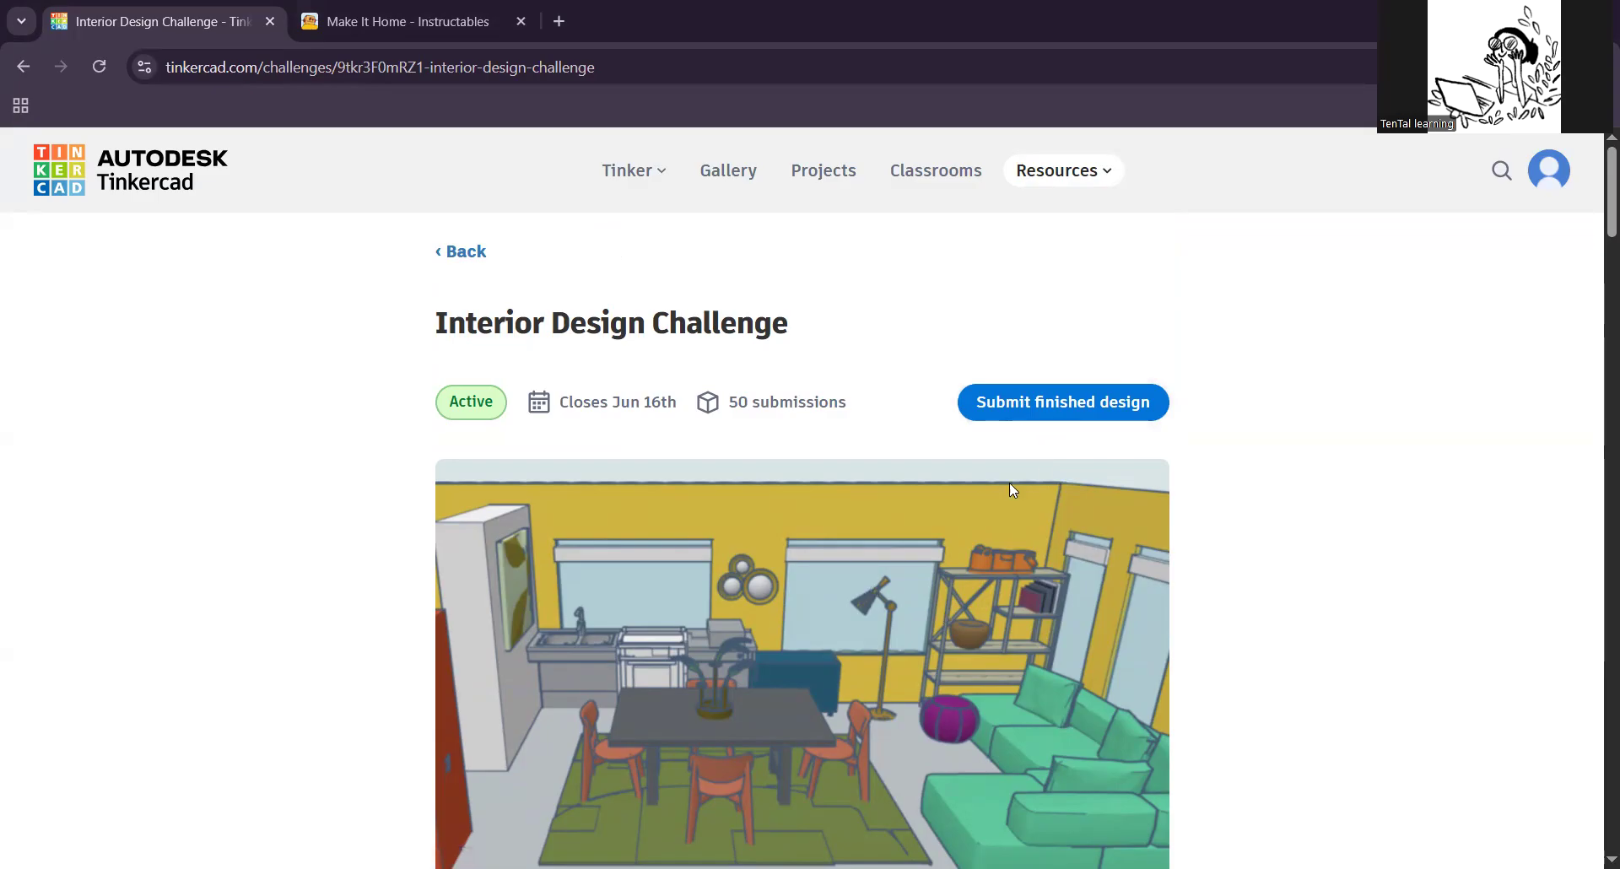
scroll(984, 578, down, 8)
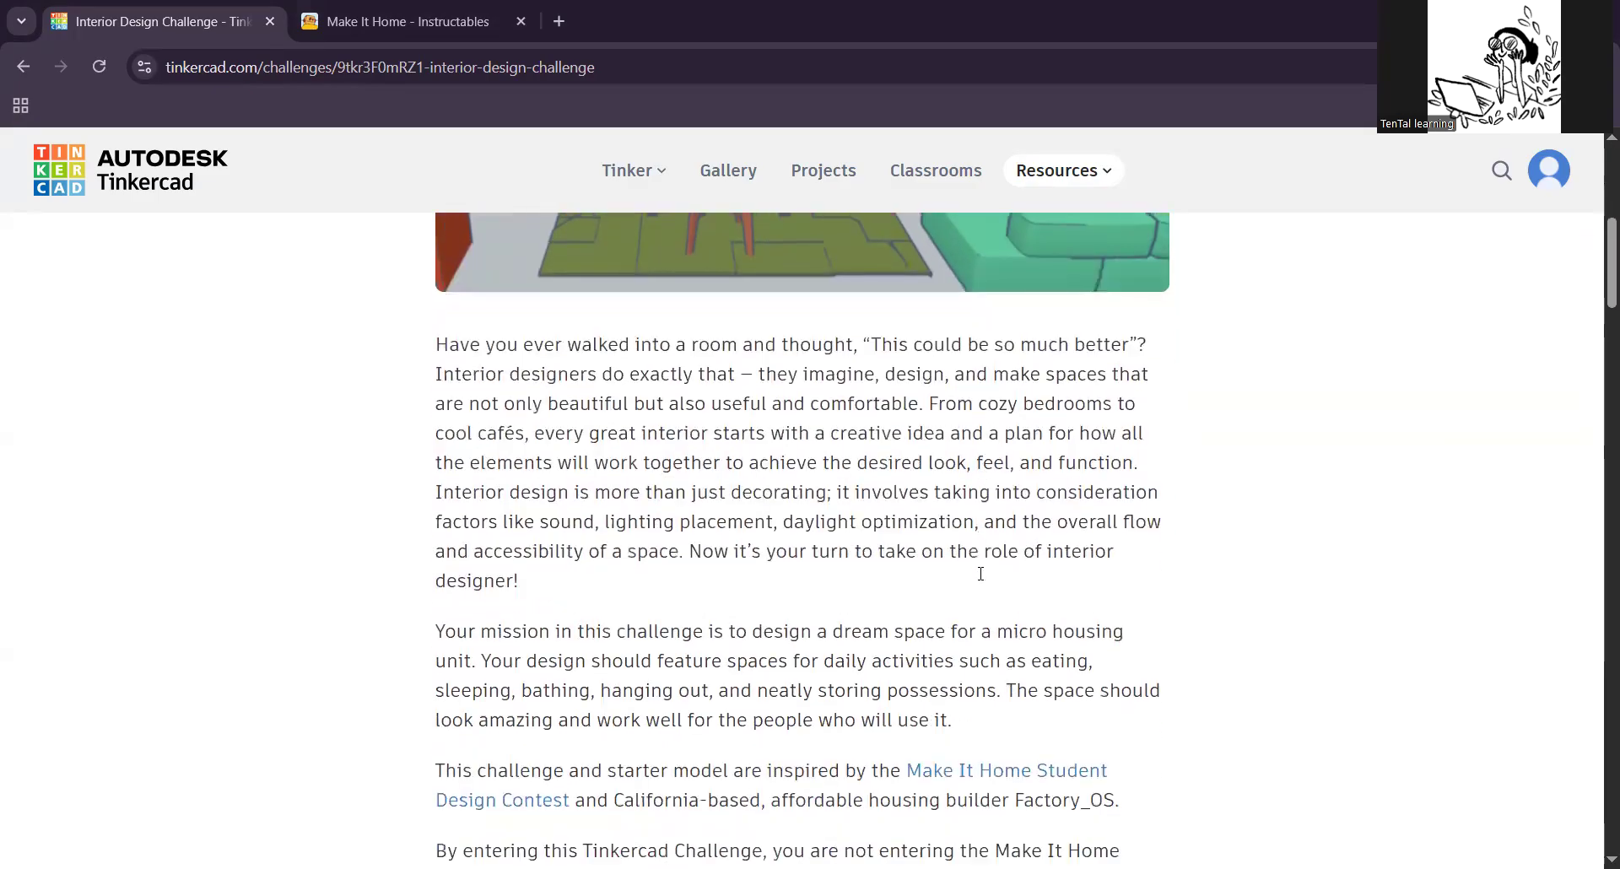
scroll(983, 580, down, 10)
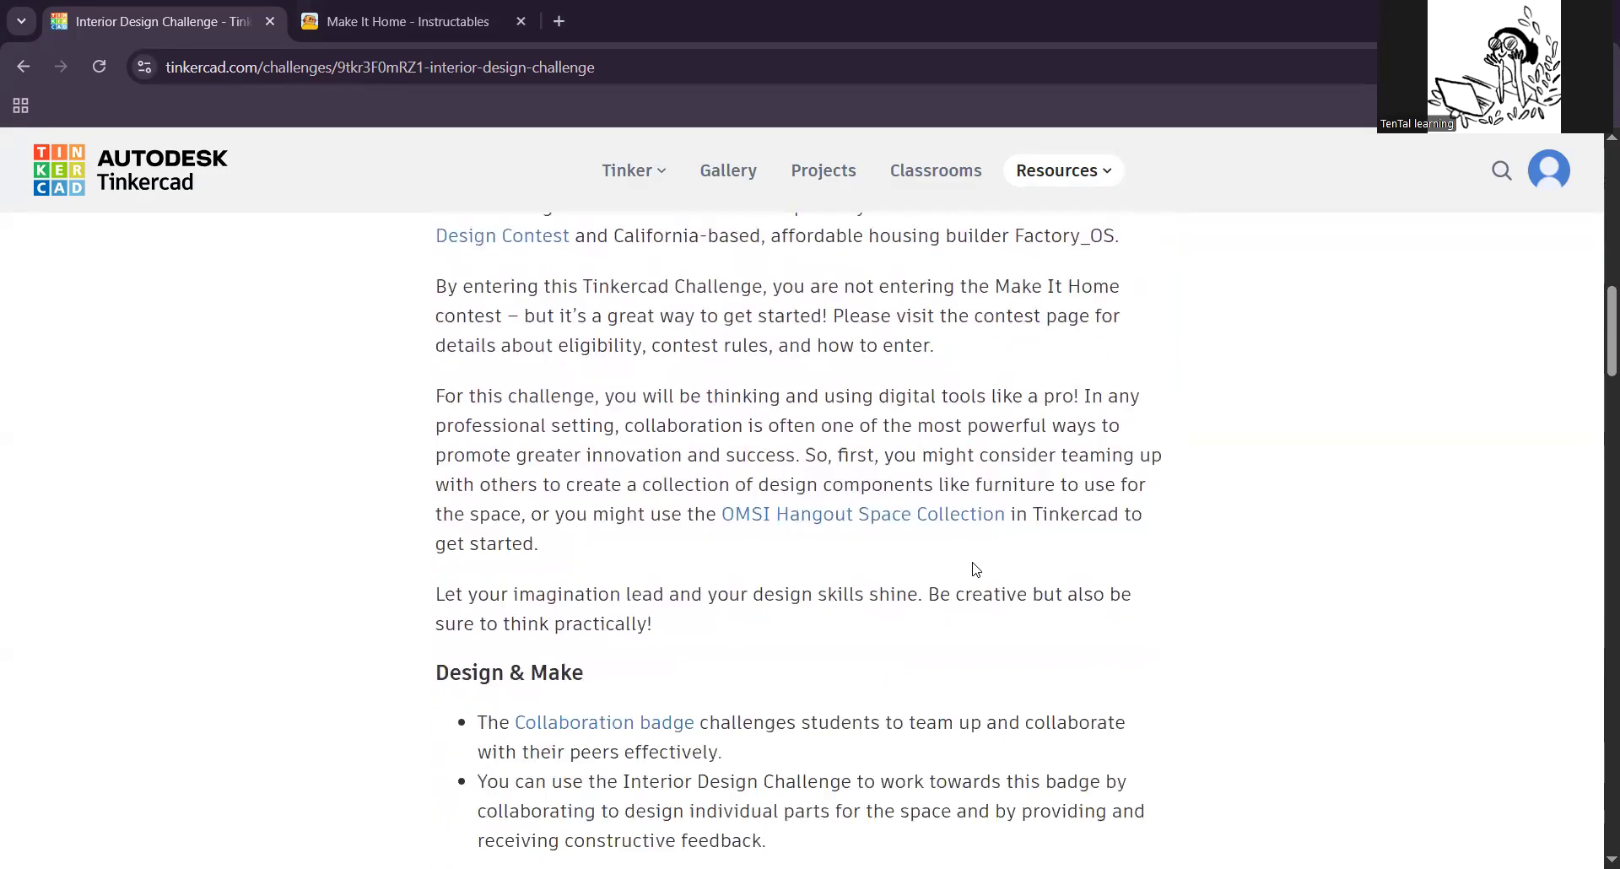
scroll(972, 566, down, 5)
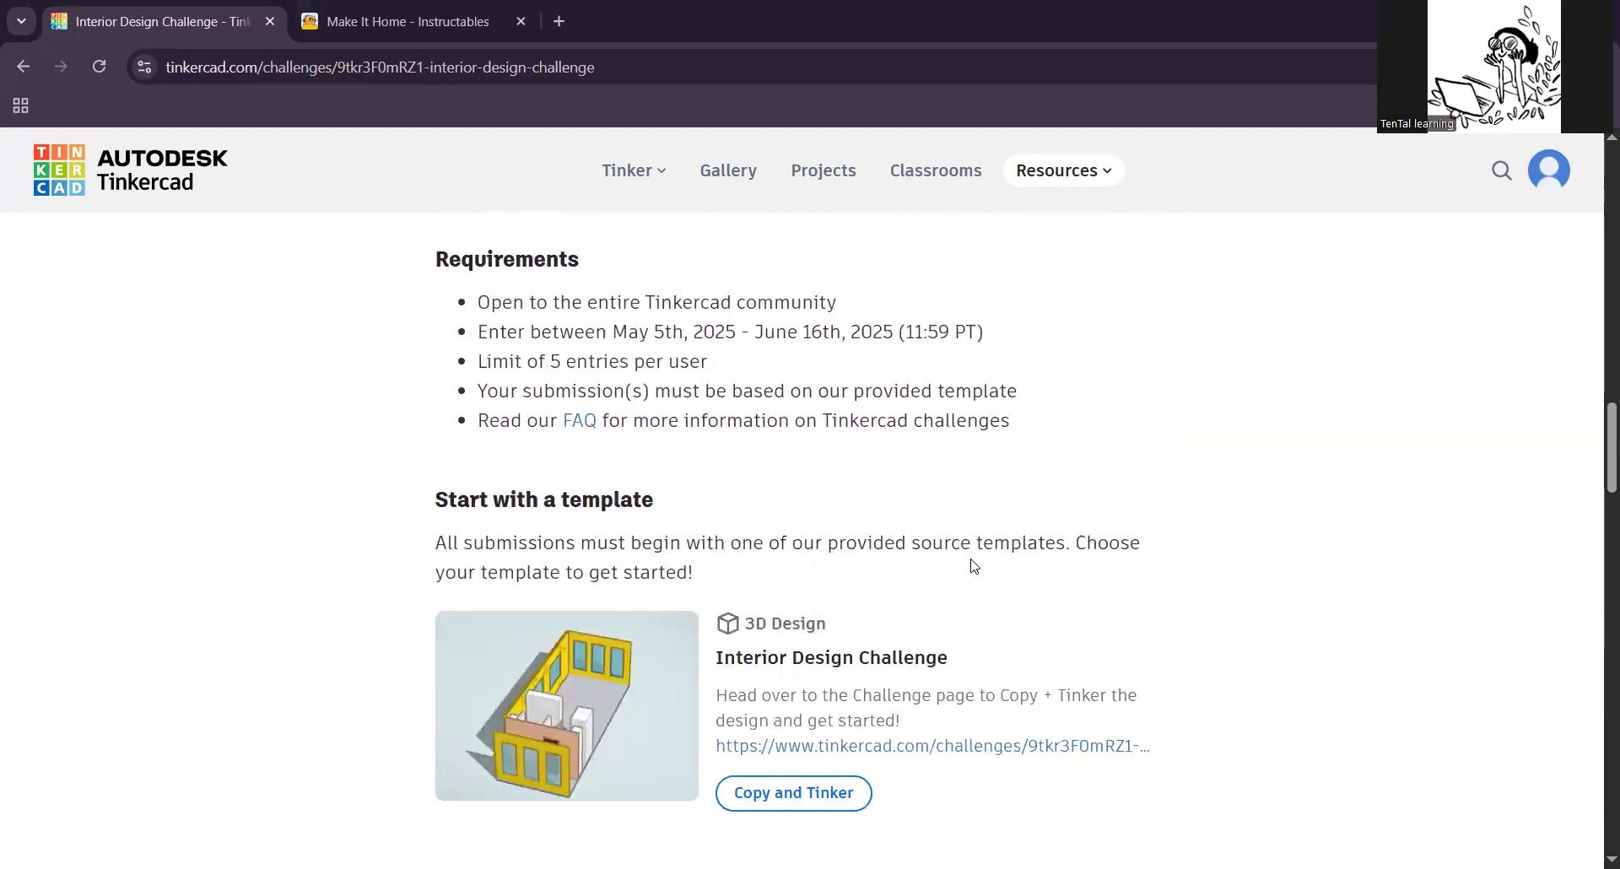
scroll(960, 566, down, 1)
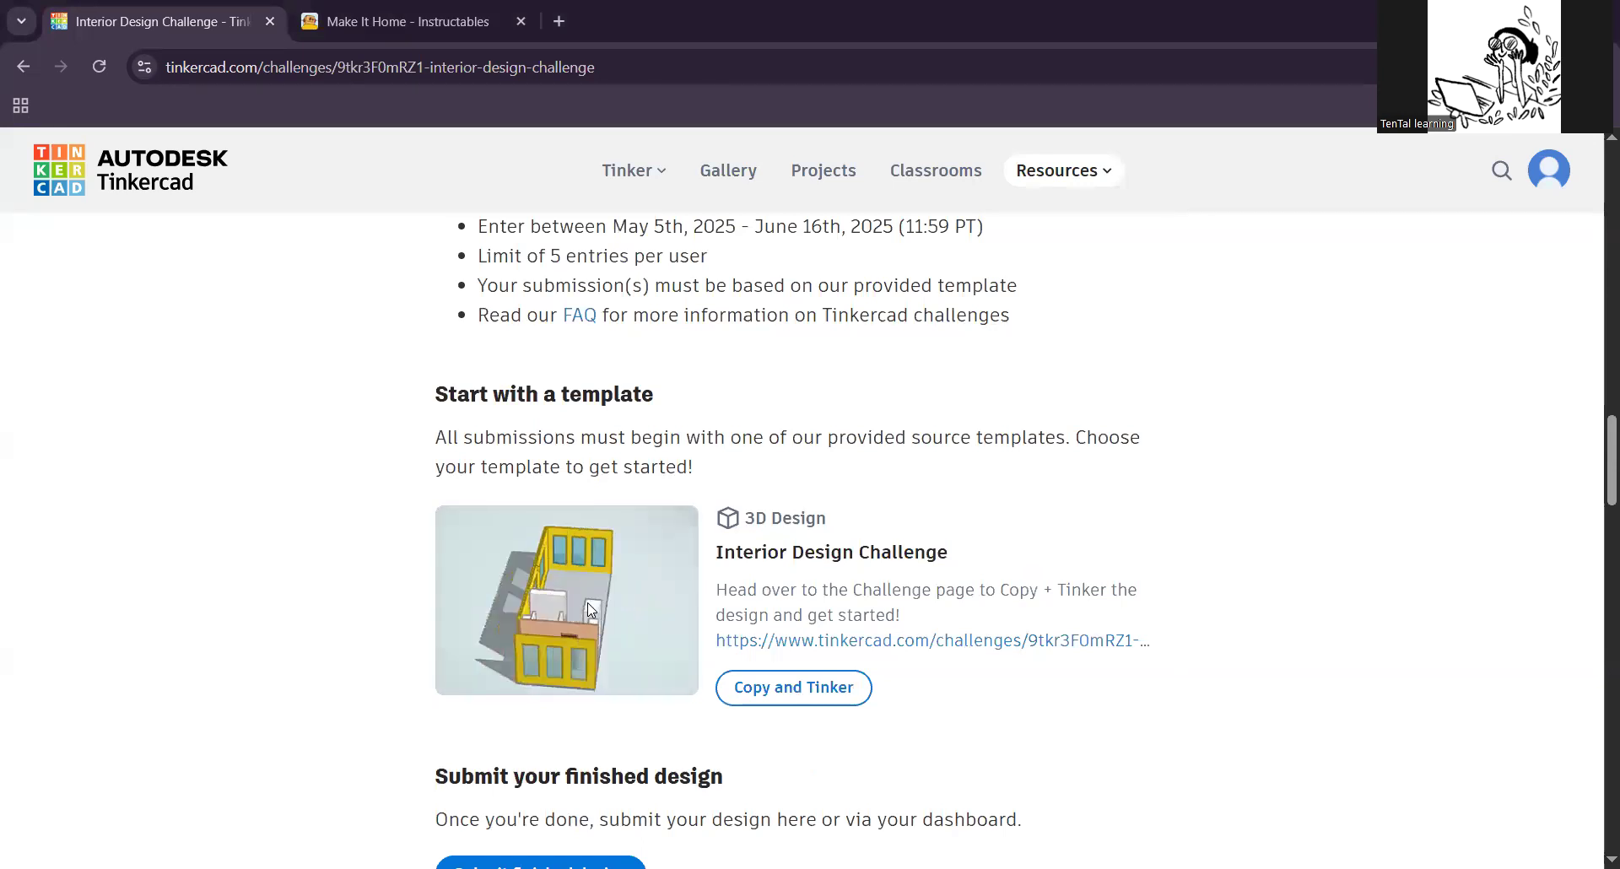
Step: Copy the Interior Design Challenge template into the 3D editor as an own design
click(789, 691)
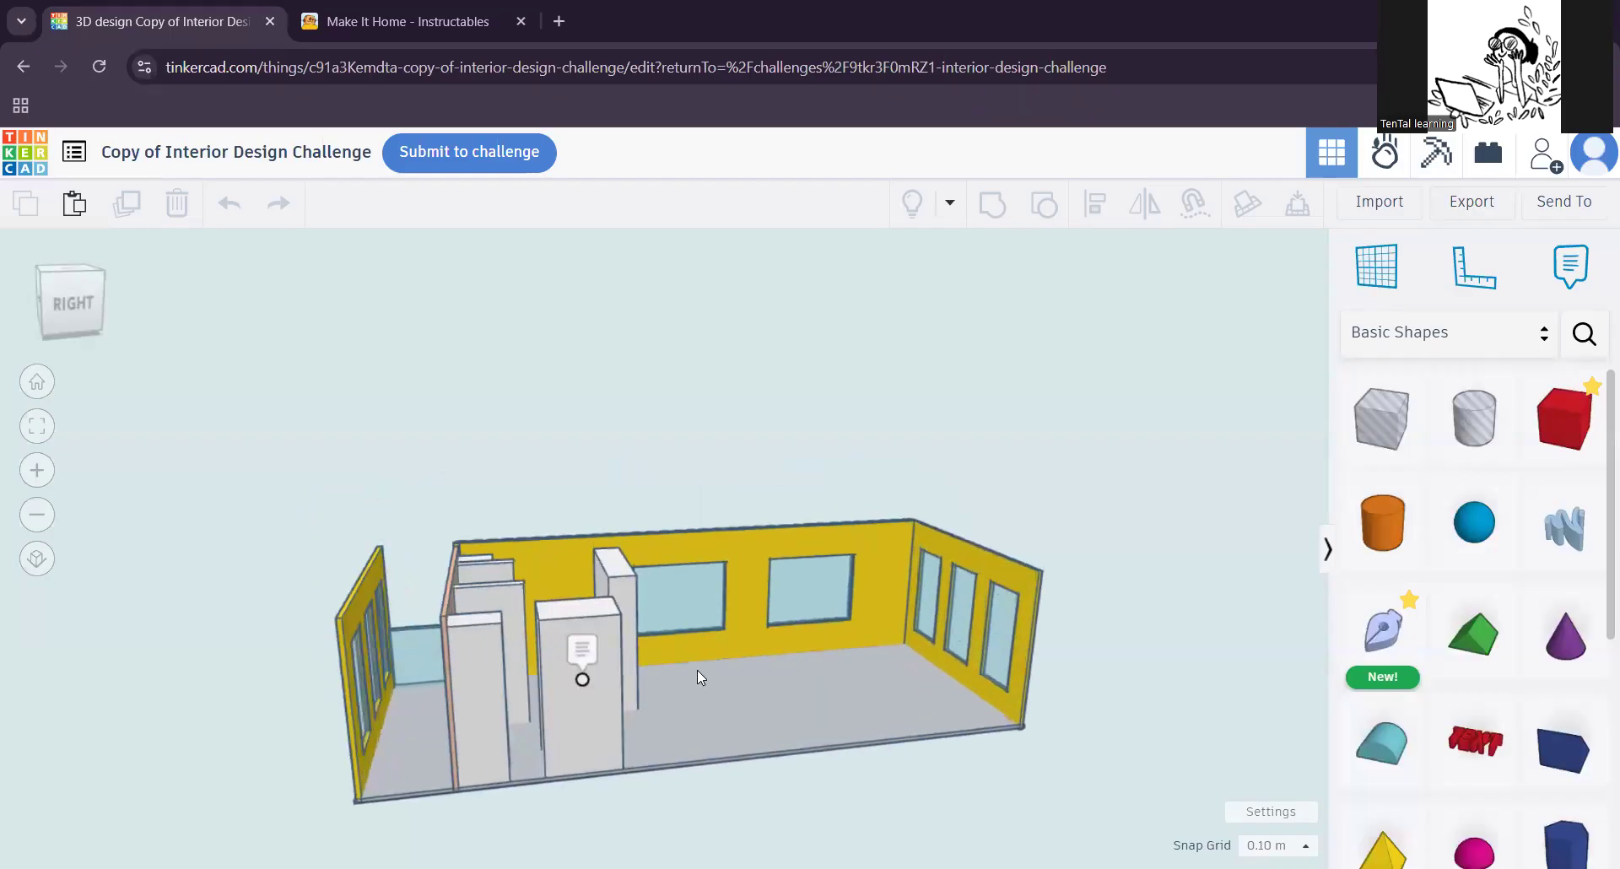
right_drag(698, 669, 626, 612)
right_drag(778, 682, 614, 702)
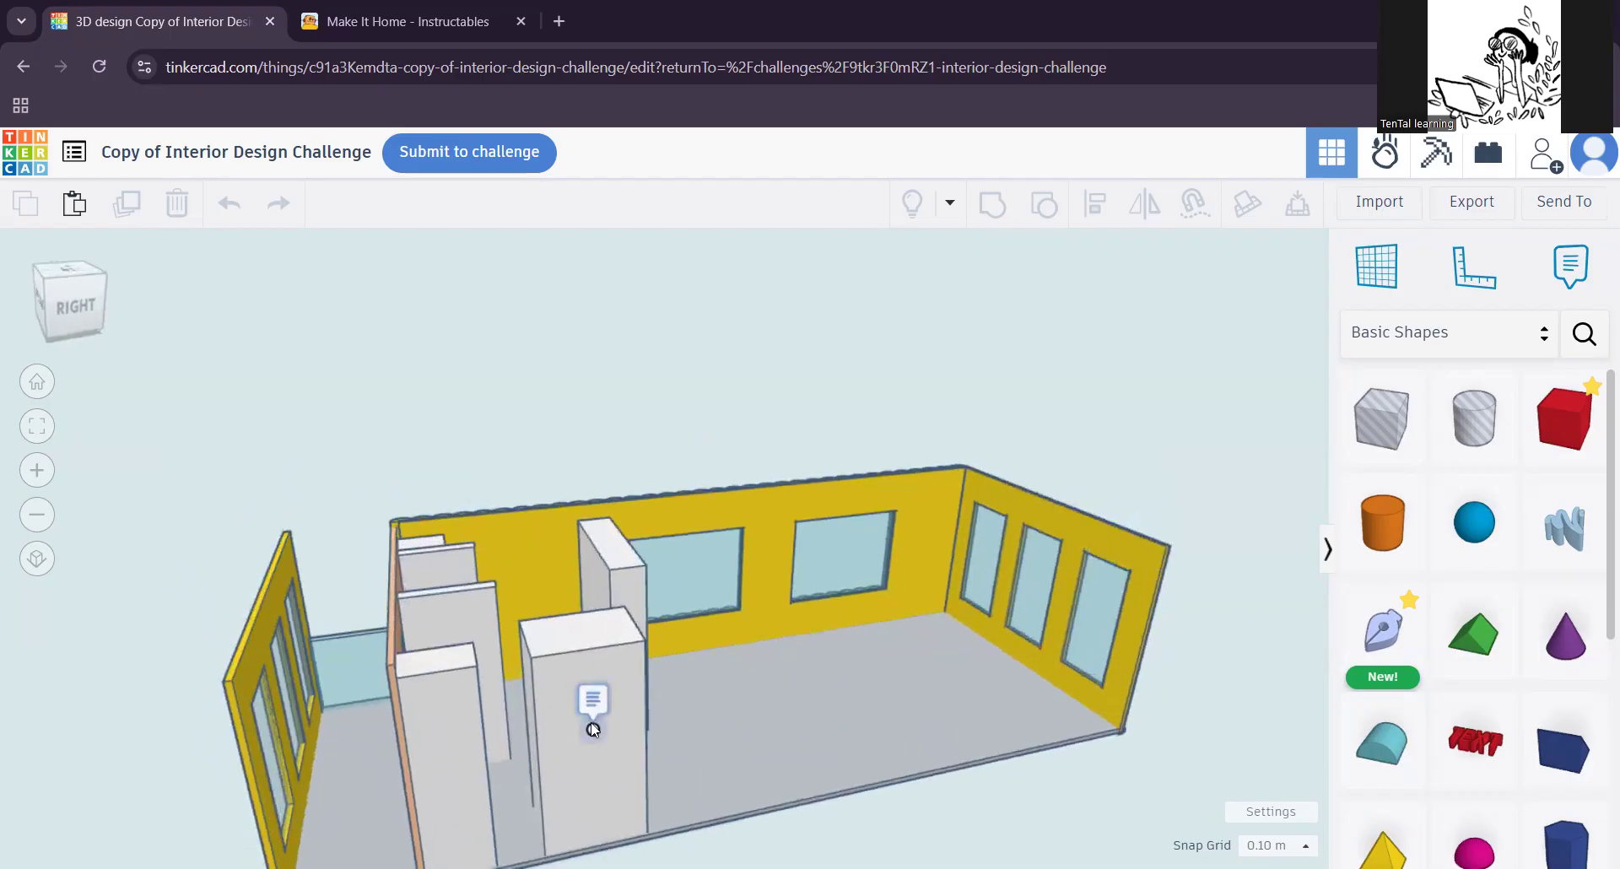
Step: Read the note attached to the white block and check which of the room's shapes are locked
click(593, 730)
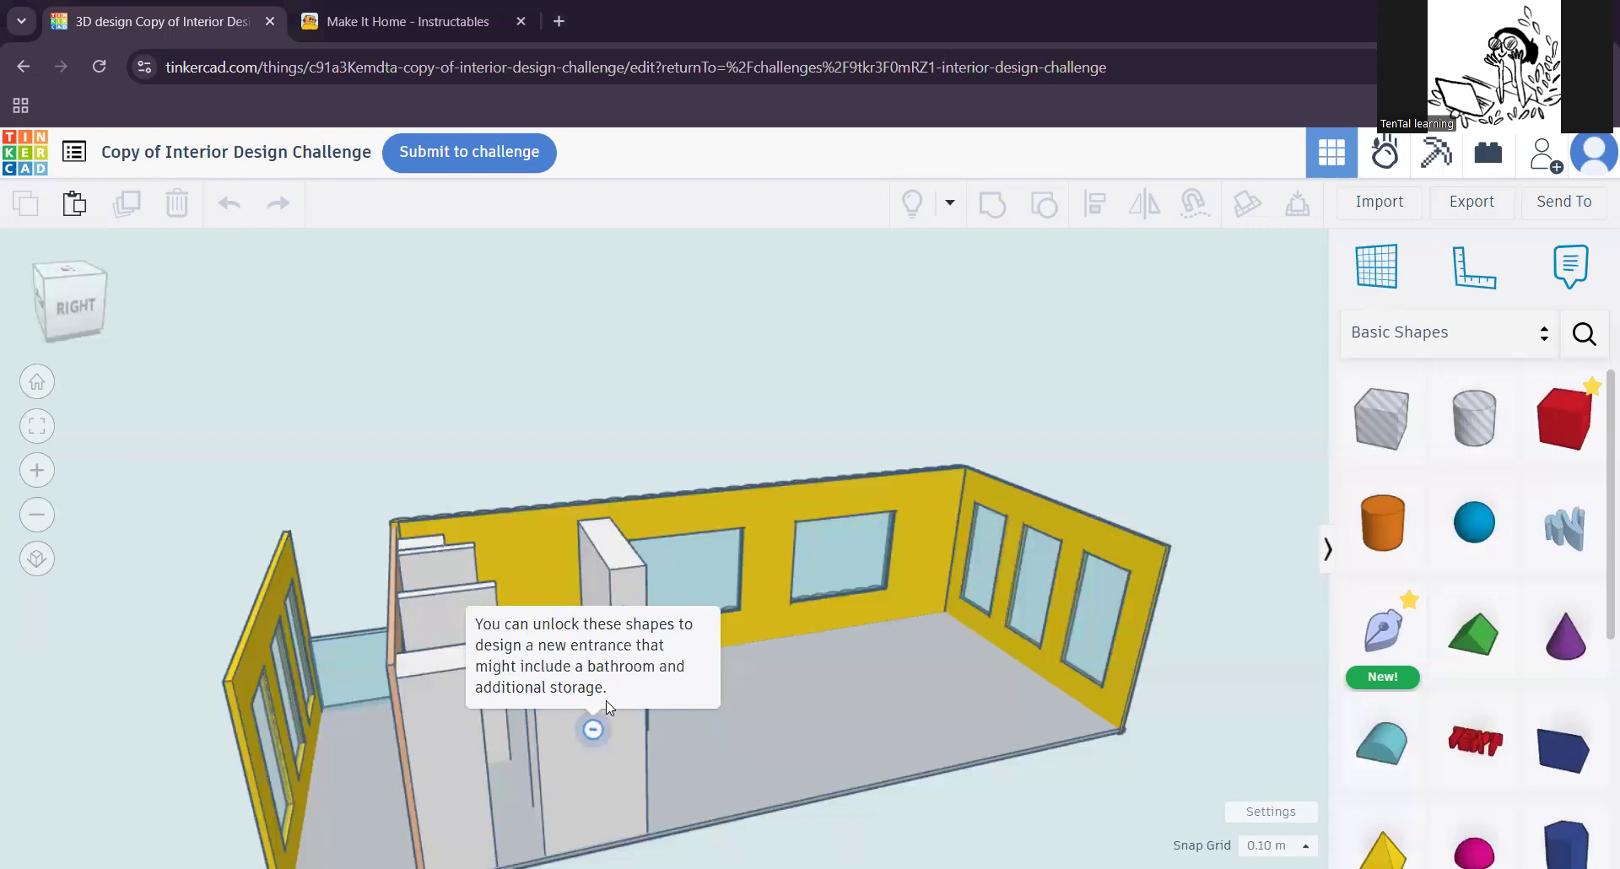
click(625, 763)
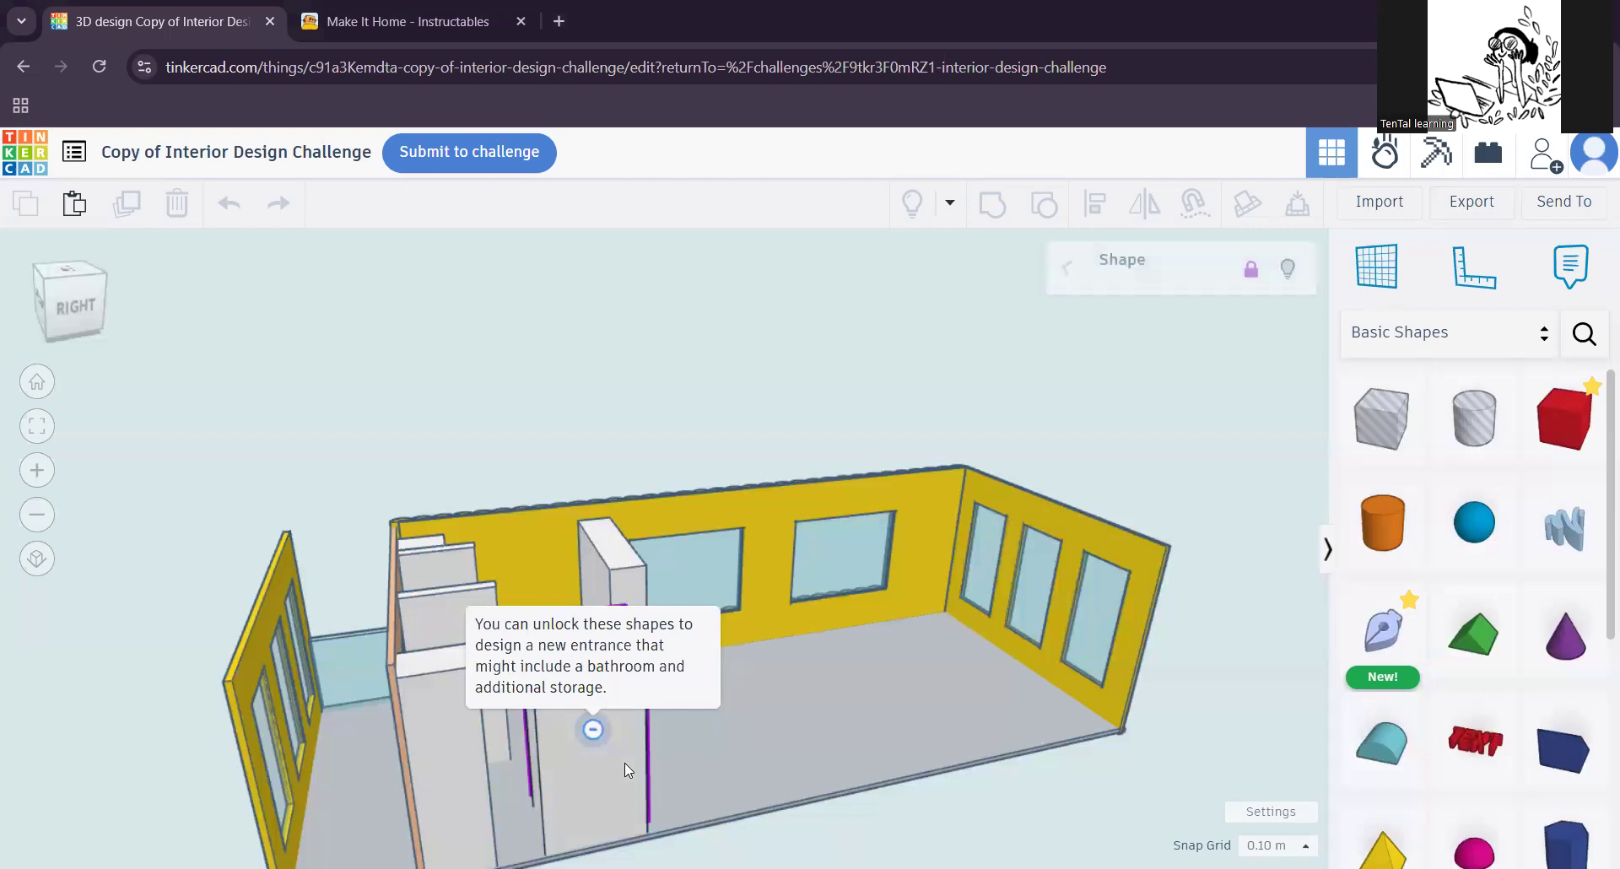
click(469, 754)
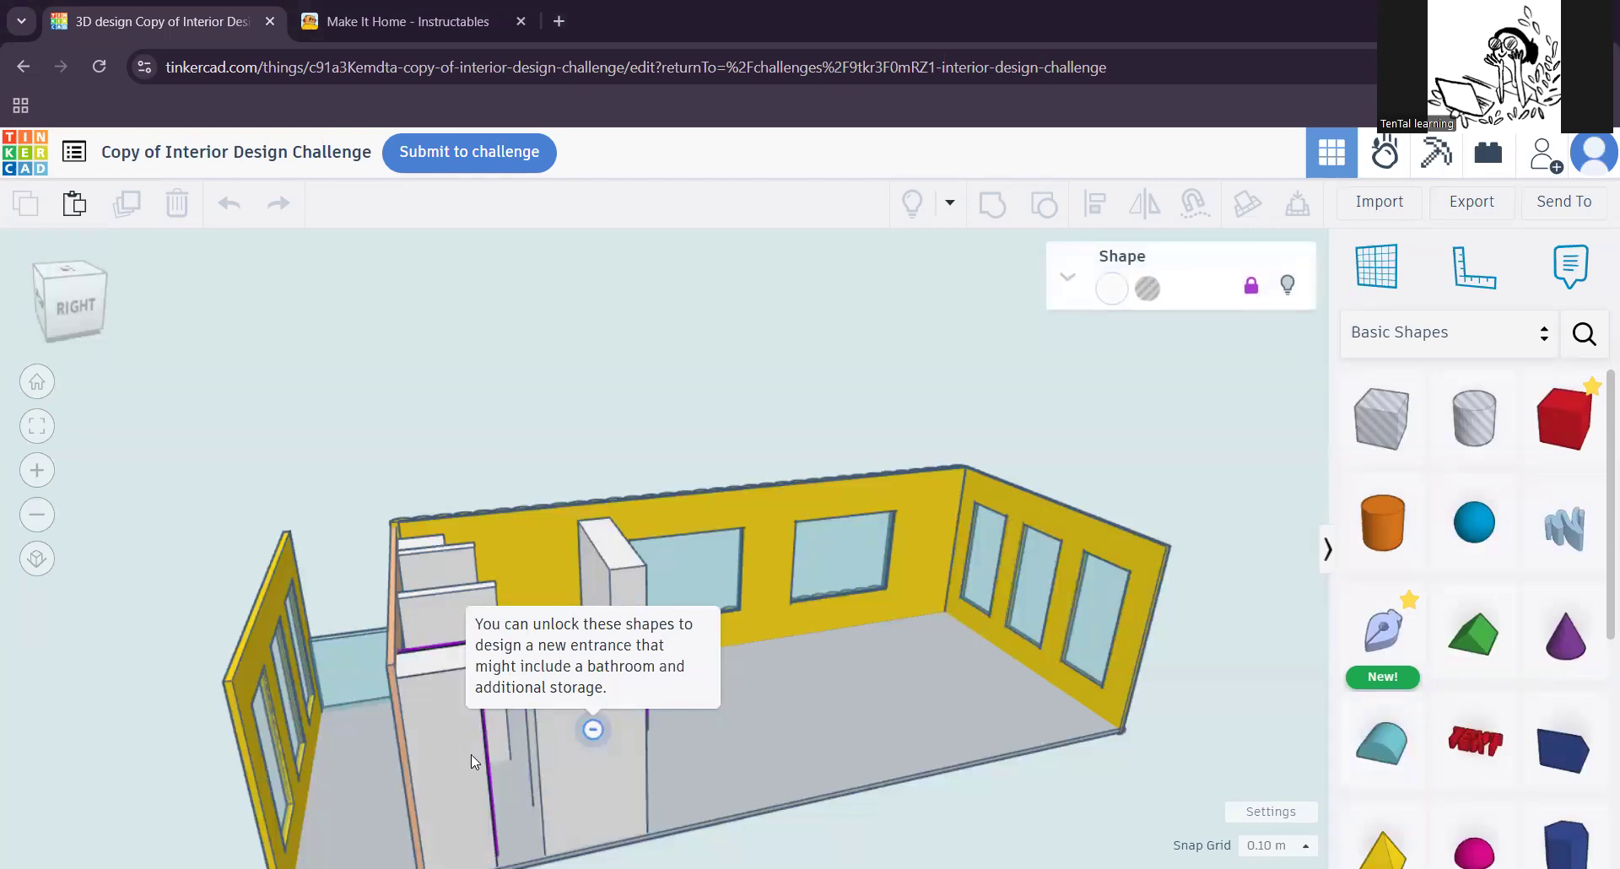
click(596, 793)
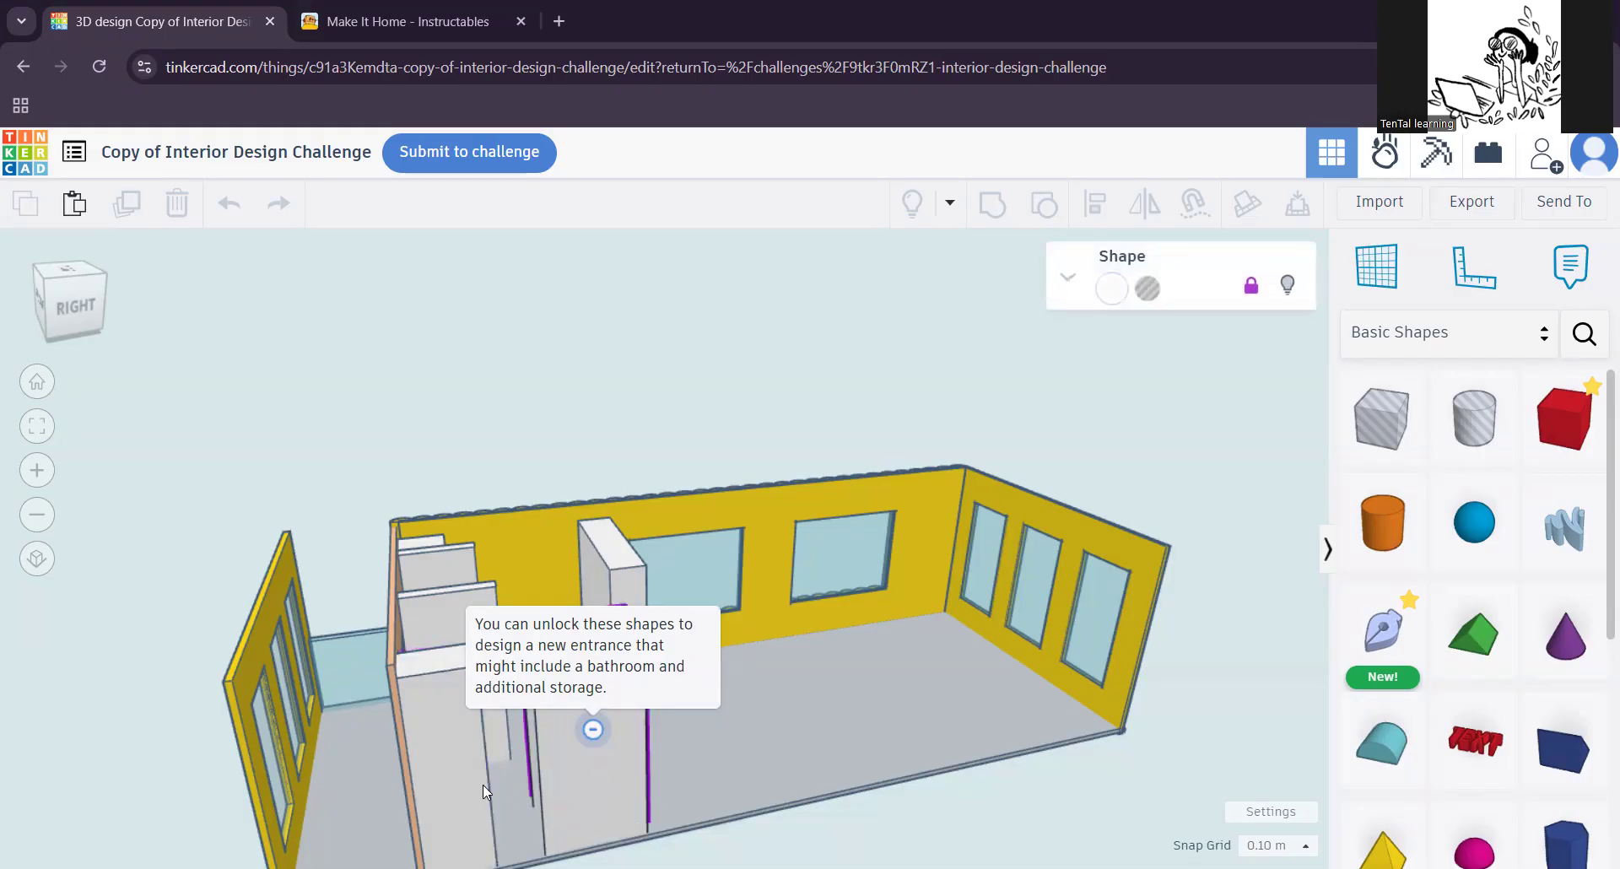
click(684, 738)
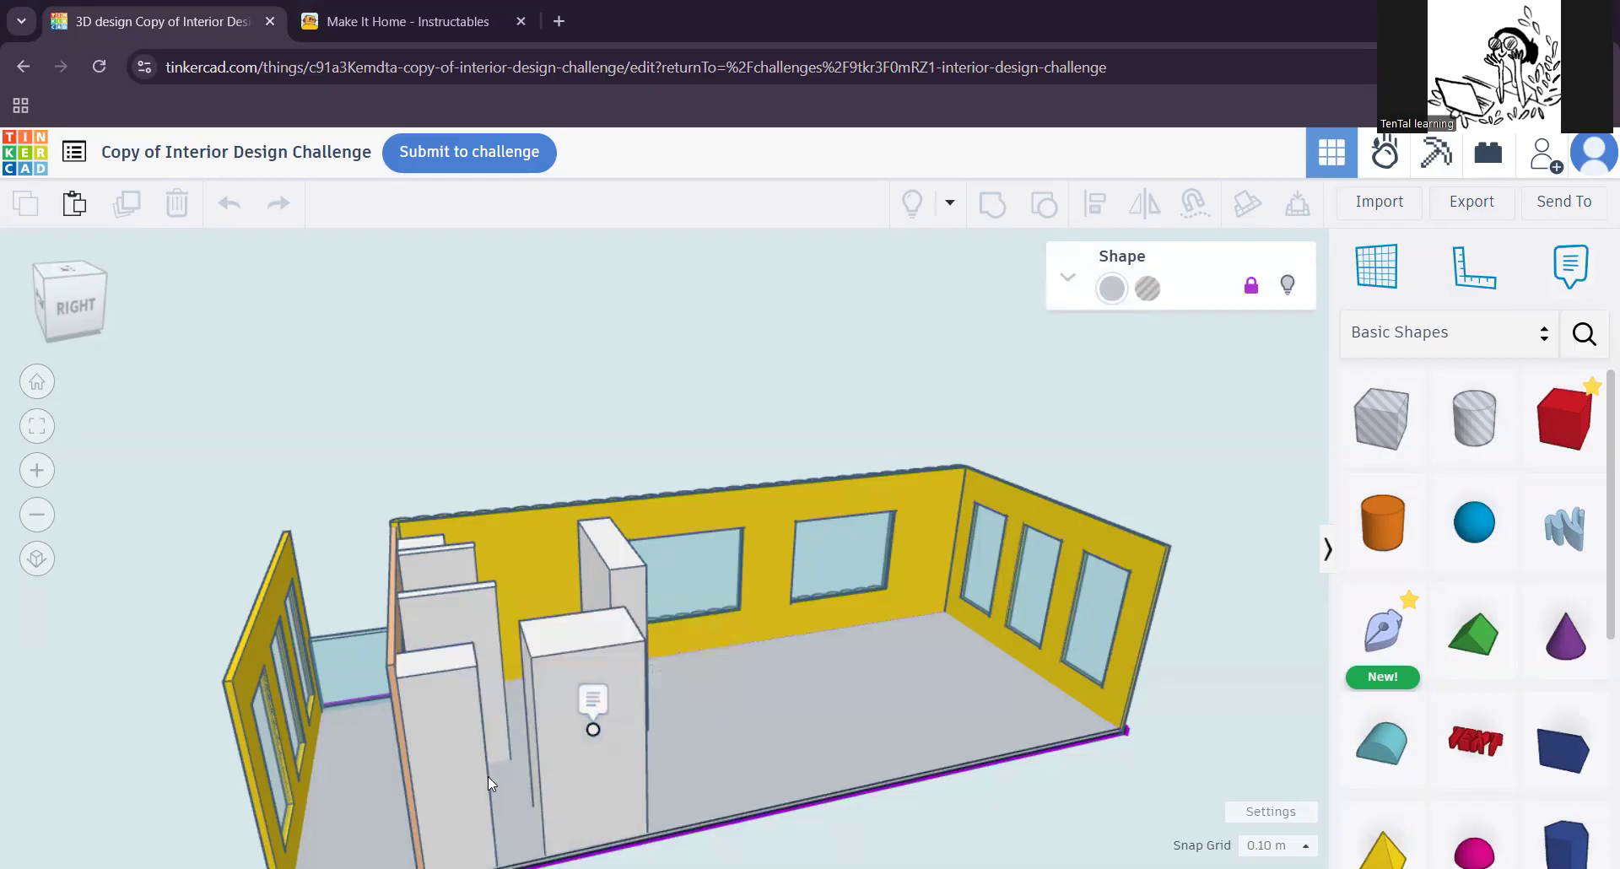
click(463, 768)
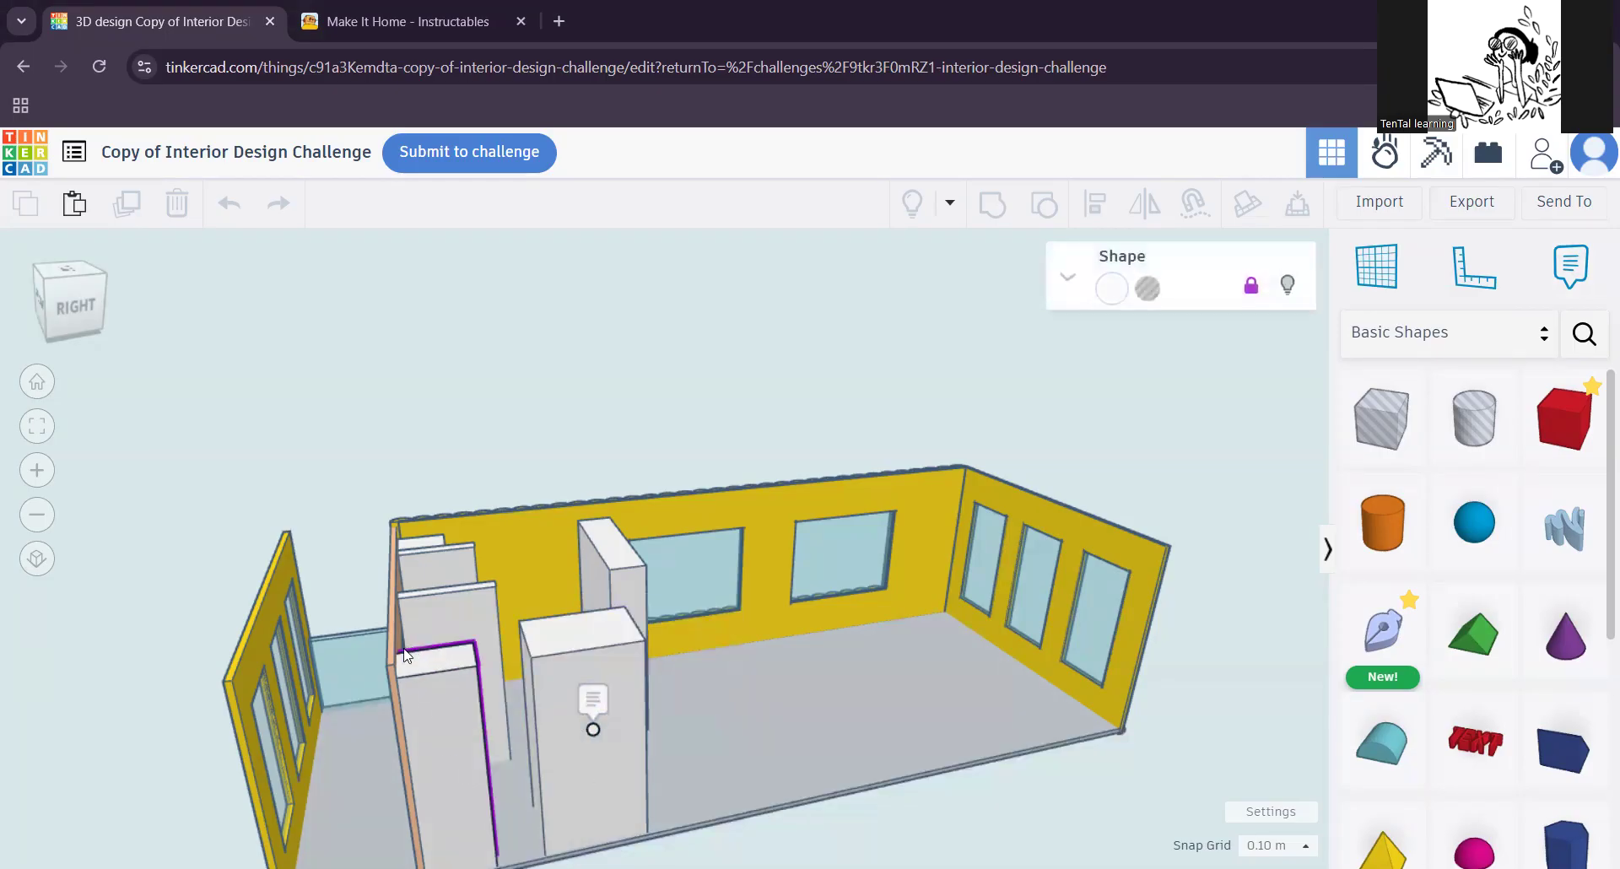
click(636, 590)
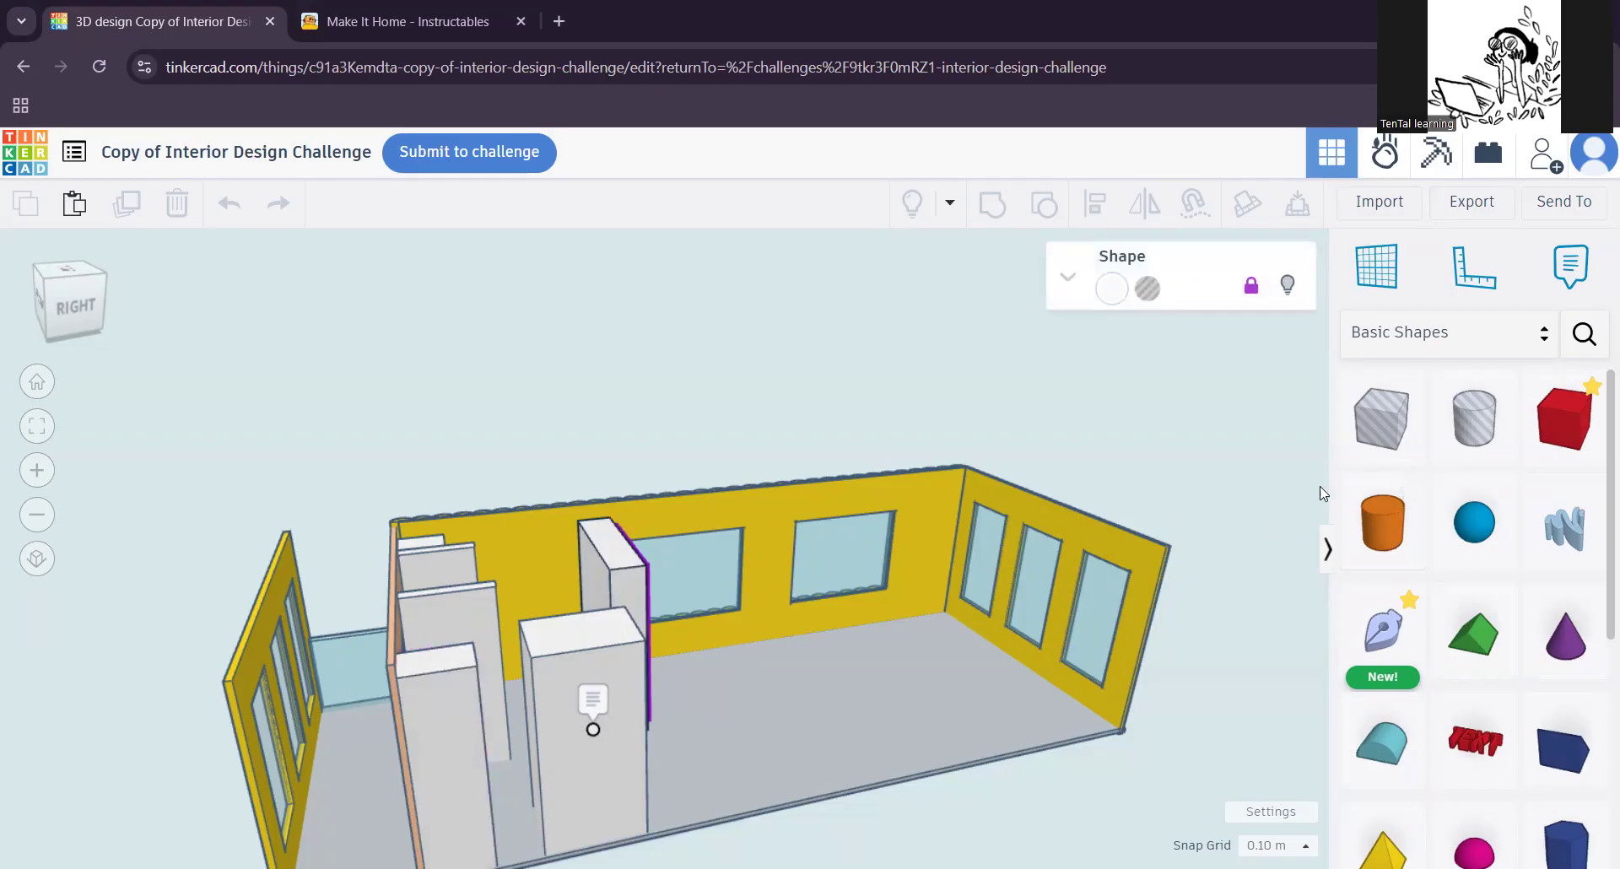
Step: Place a solid red box on the open floor of the room
drag(1569, 432, 864, 718)
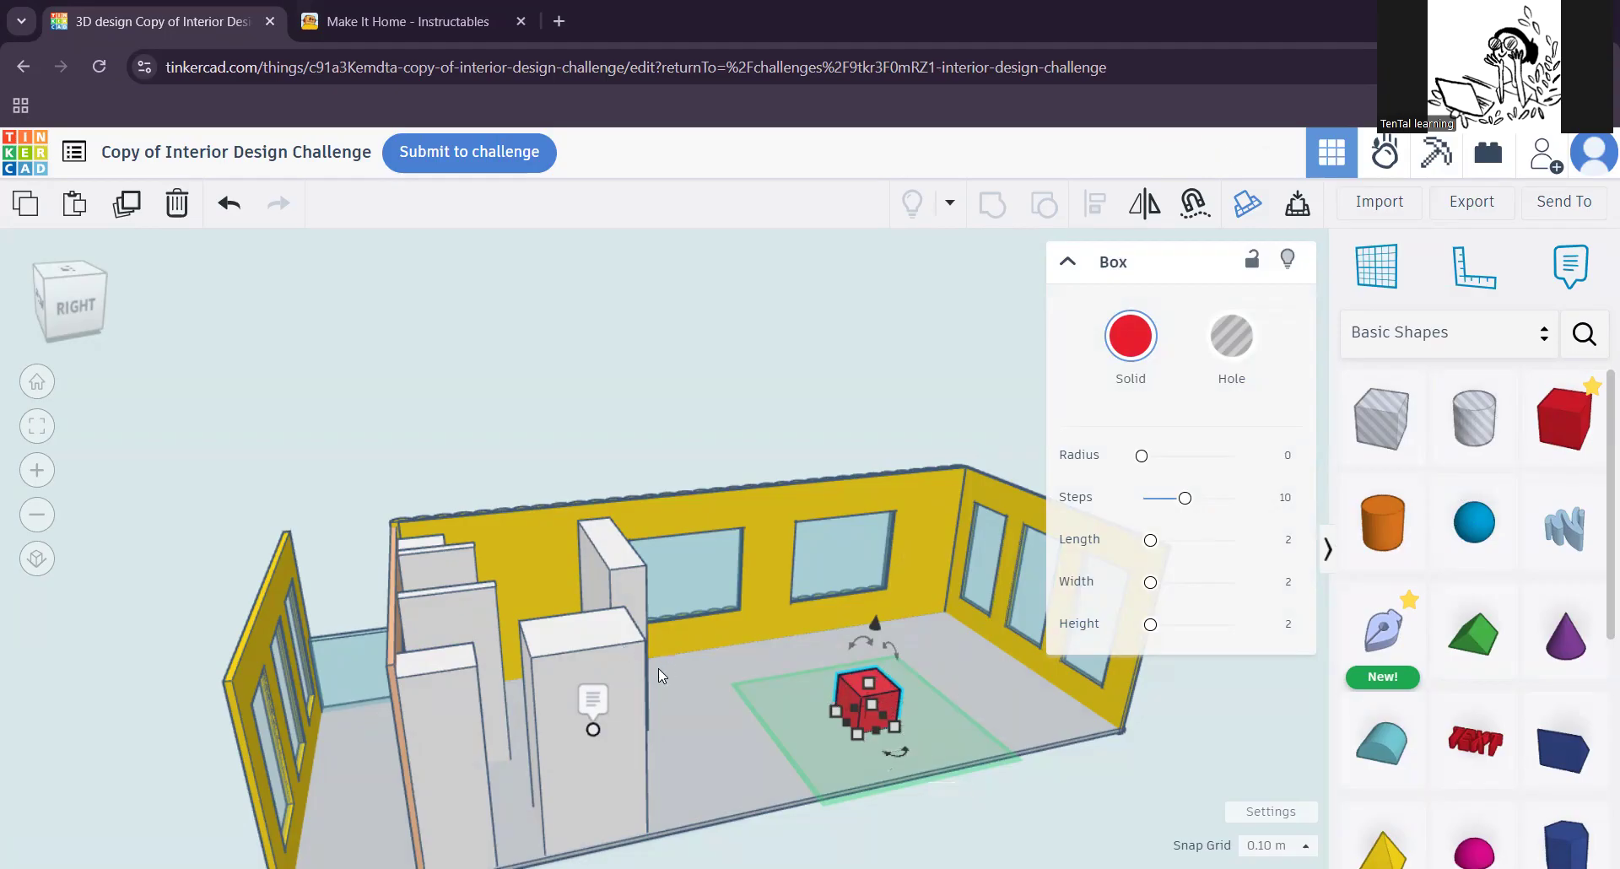
Step: Unlock the large white block at the note and try lowering its height to about 8.08
click(614, 658)
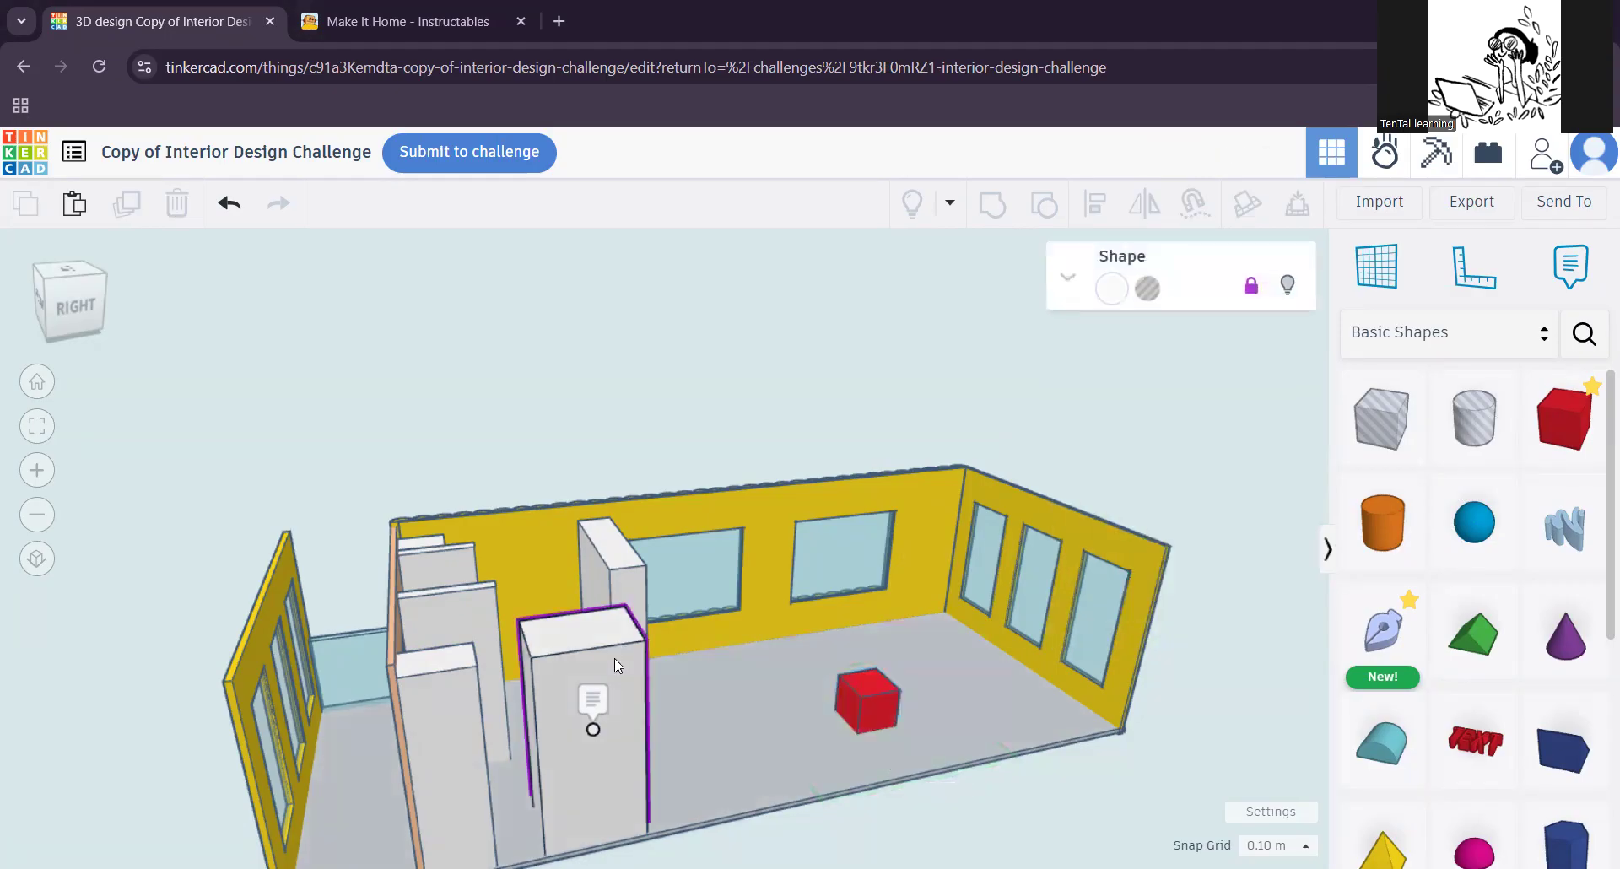
click(1251, 289)
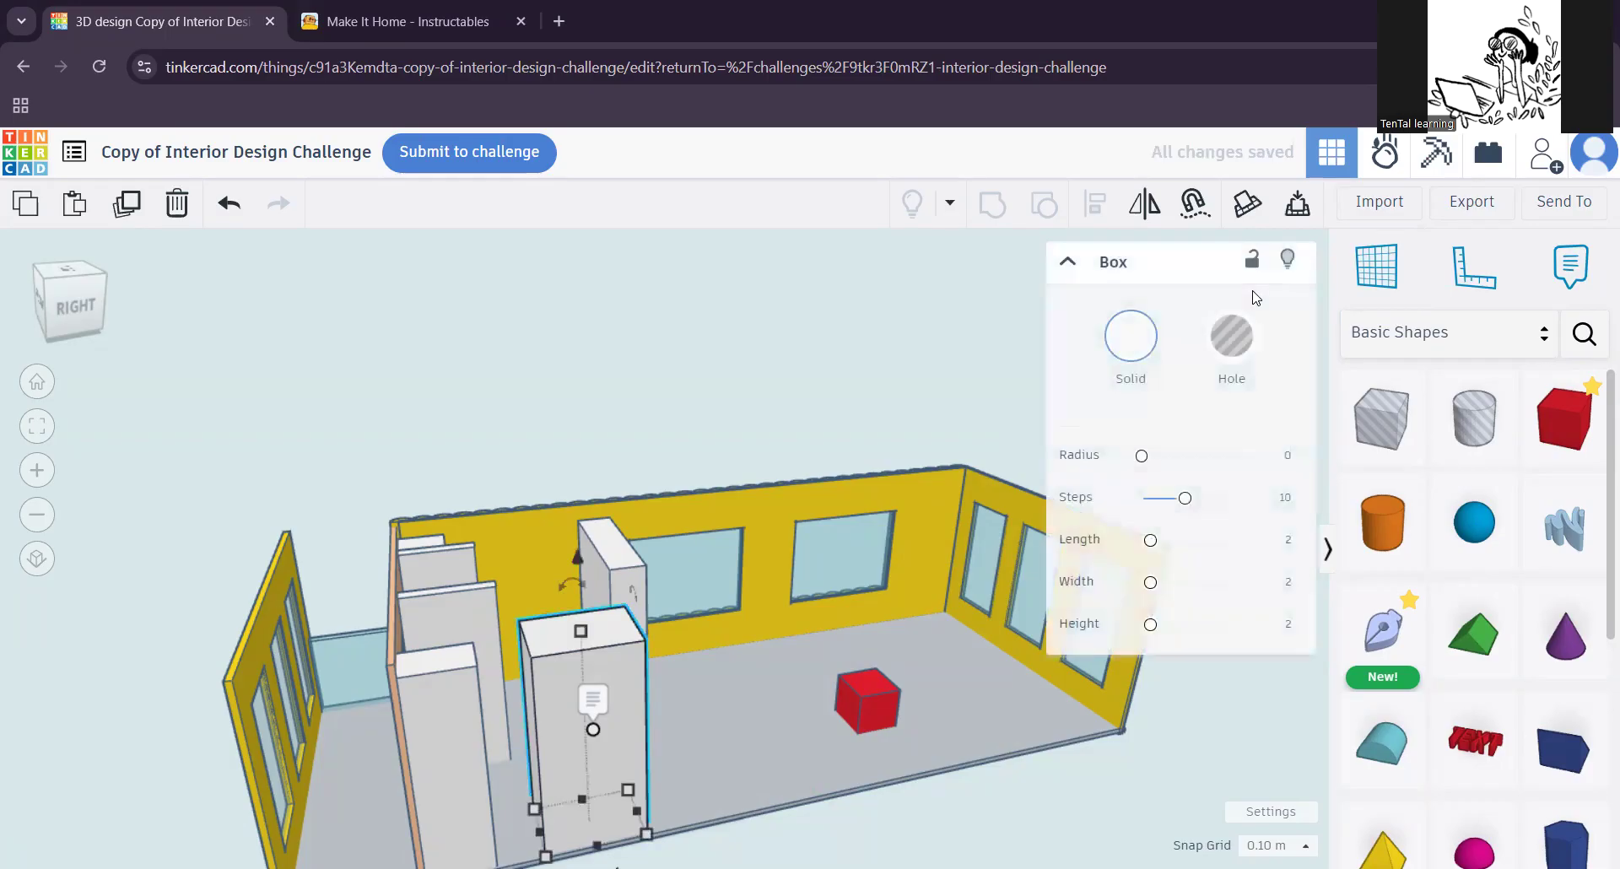
drag(582, 634, 627, 678)
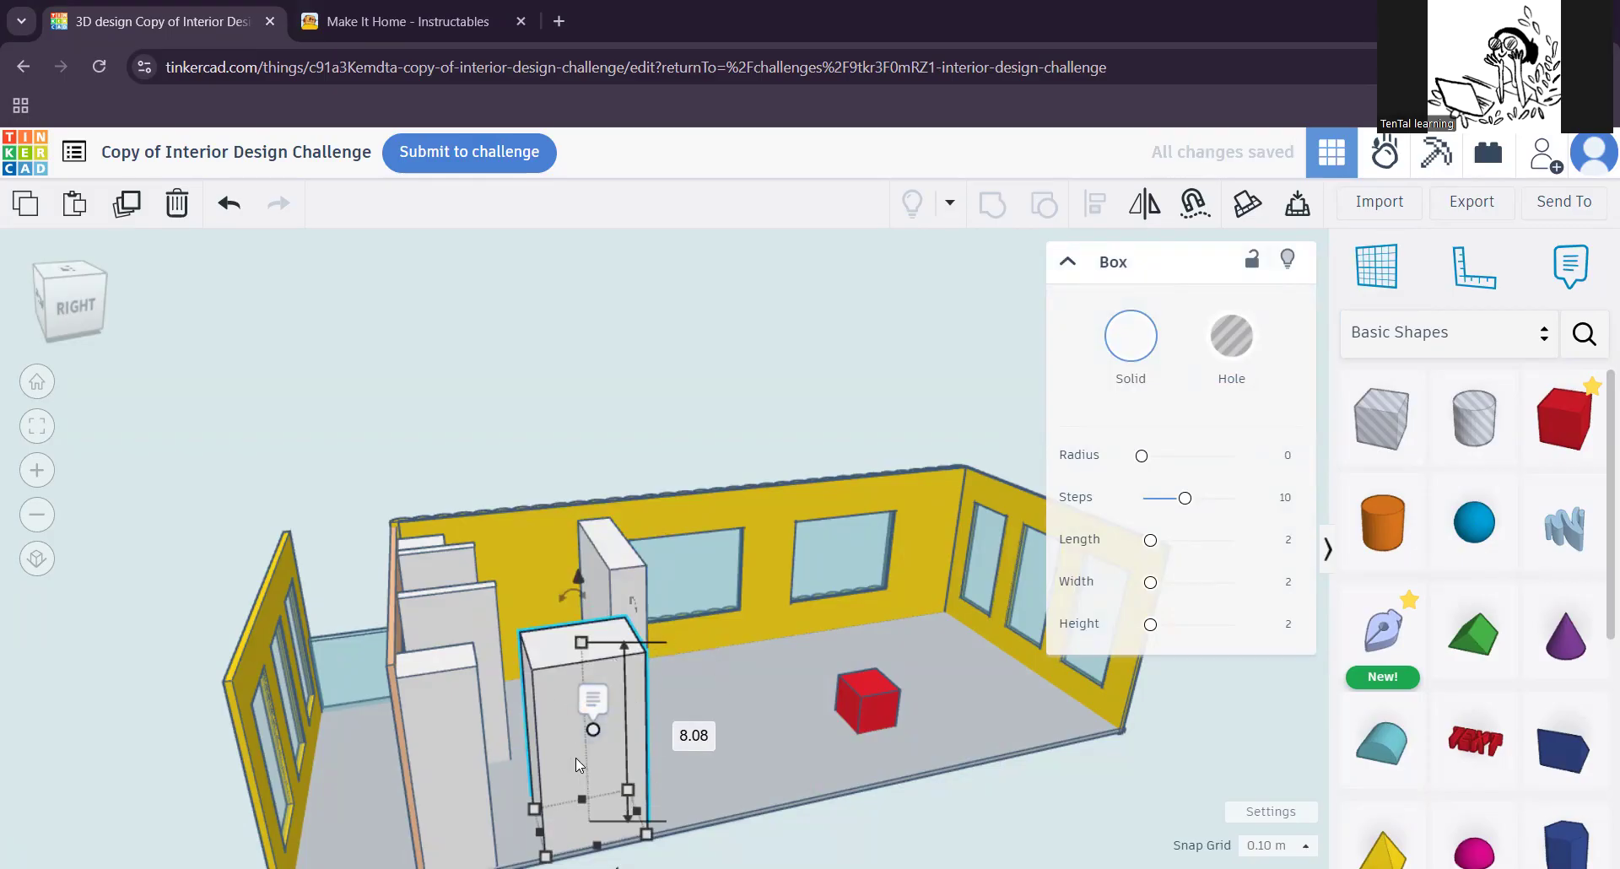
key(ctrl+z)
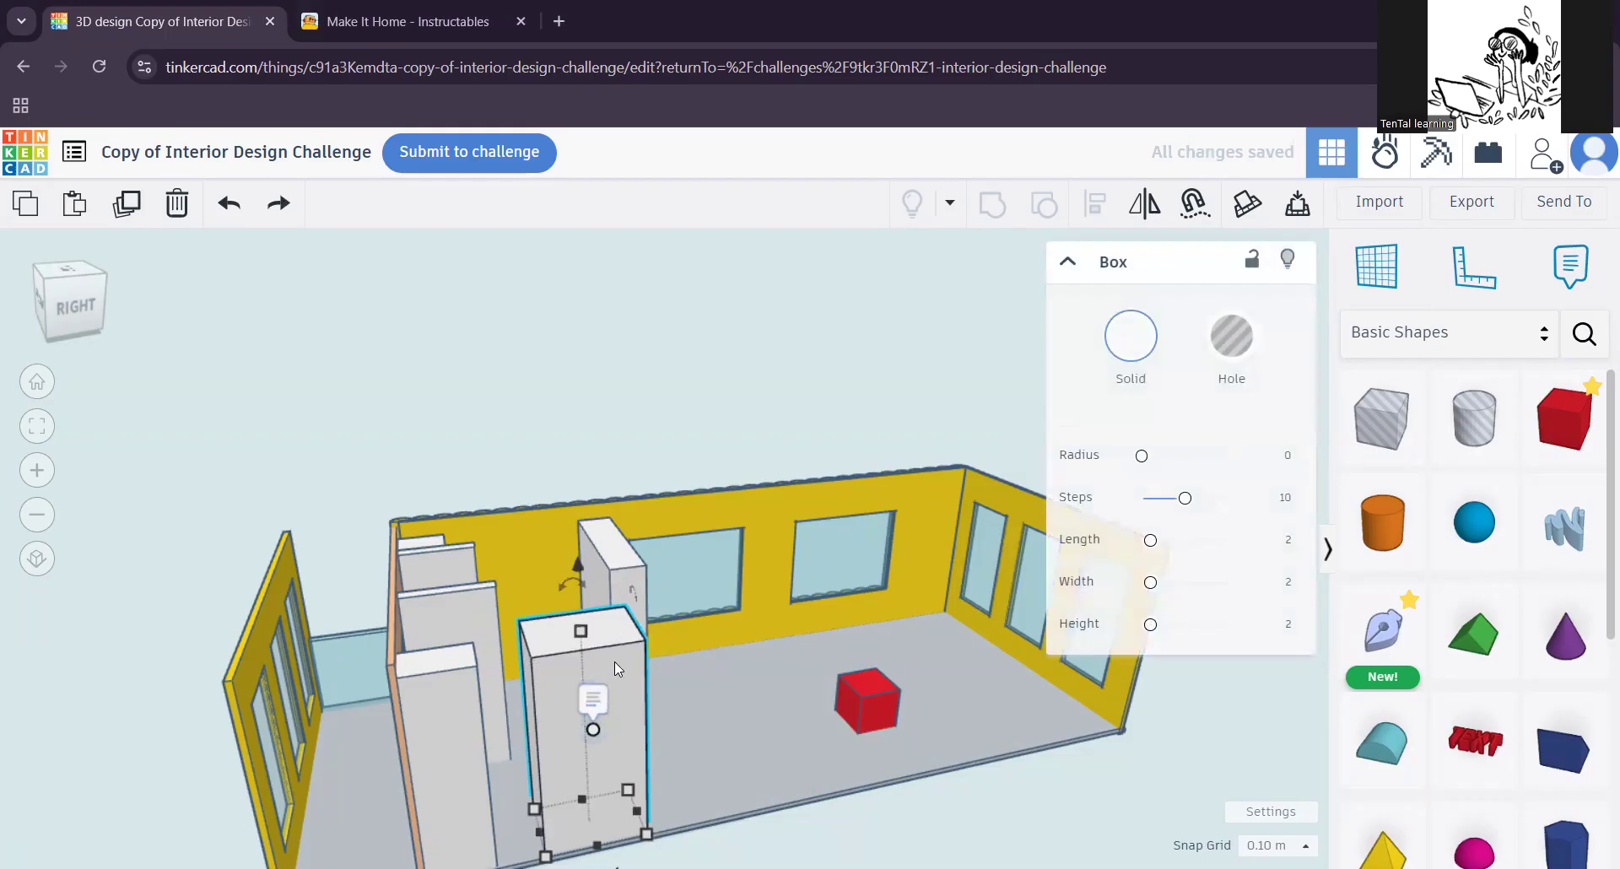
click(1252, 259)
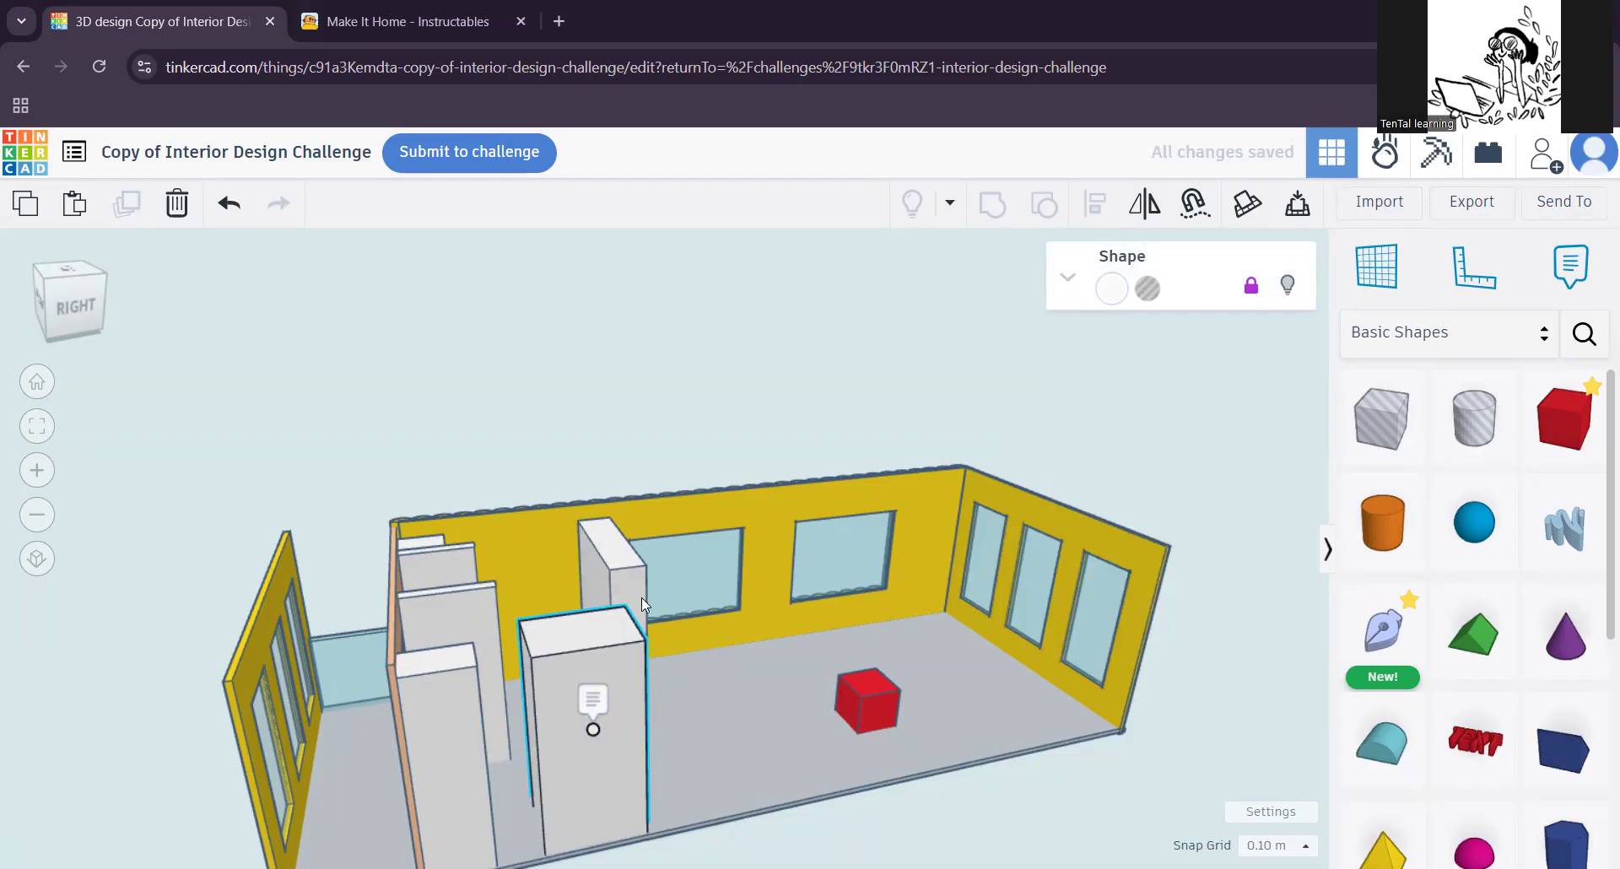
Step: Unlock the large white block at the note and move it to the room's far end beside the three-window wall
click(633, 579)
click(617, 692)
click(1251, 285)
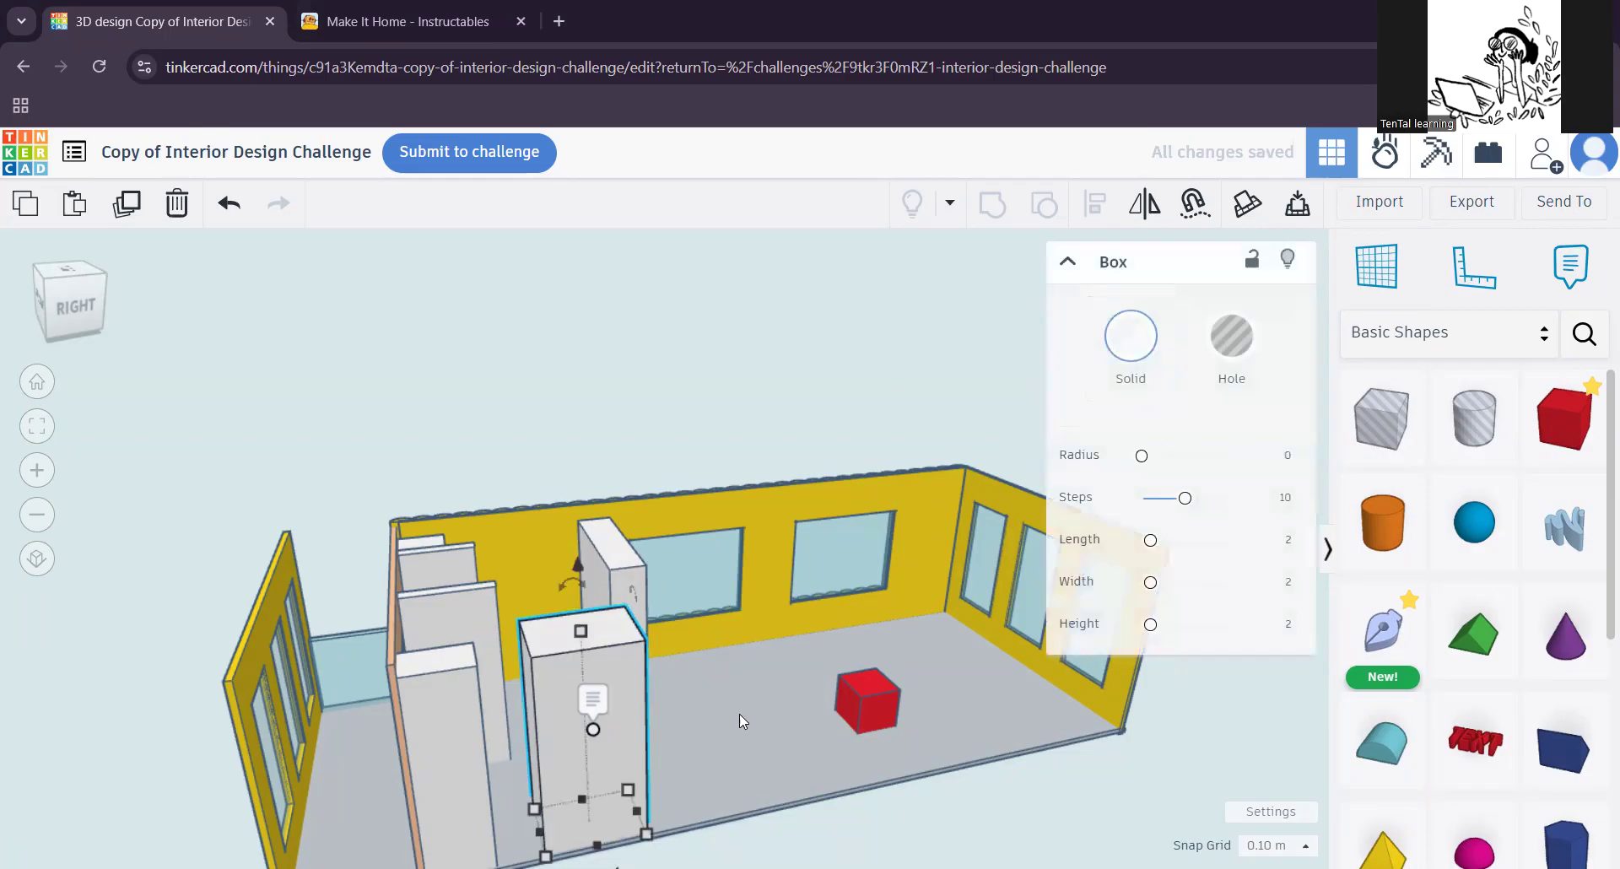
drag(629, 658, 1122, 586)
Step: Unlock the tall narrow white block and move it about 10.09 along the long wall, between the two windows
click(623, 604)
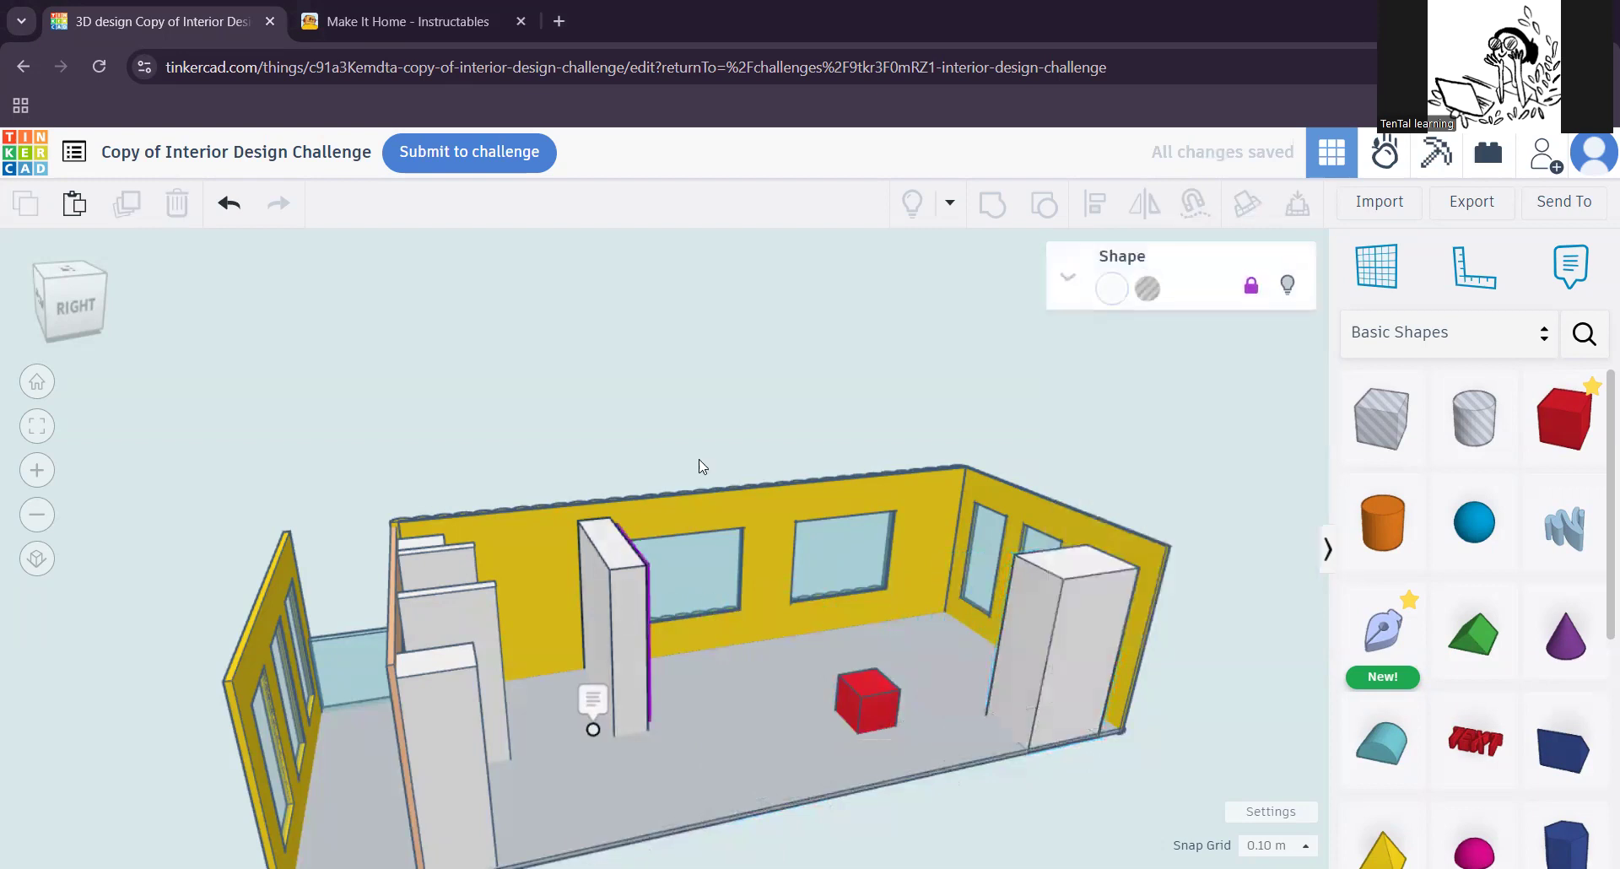
click(1251, 286)
drag(647, 645, 818, 594)
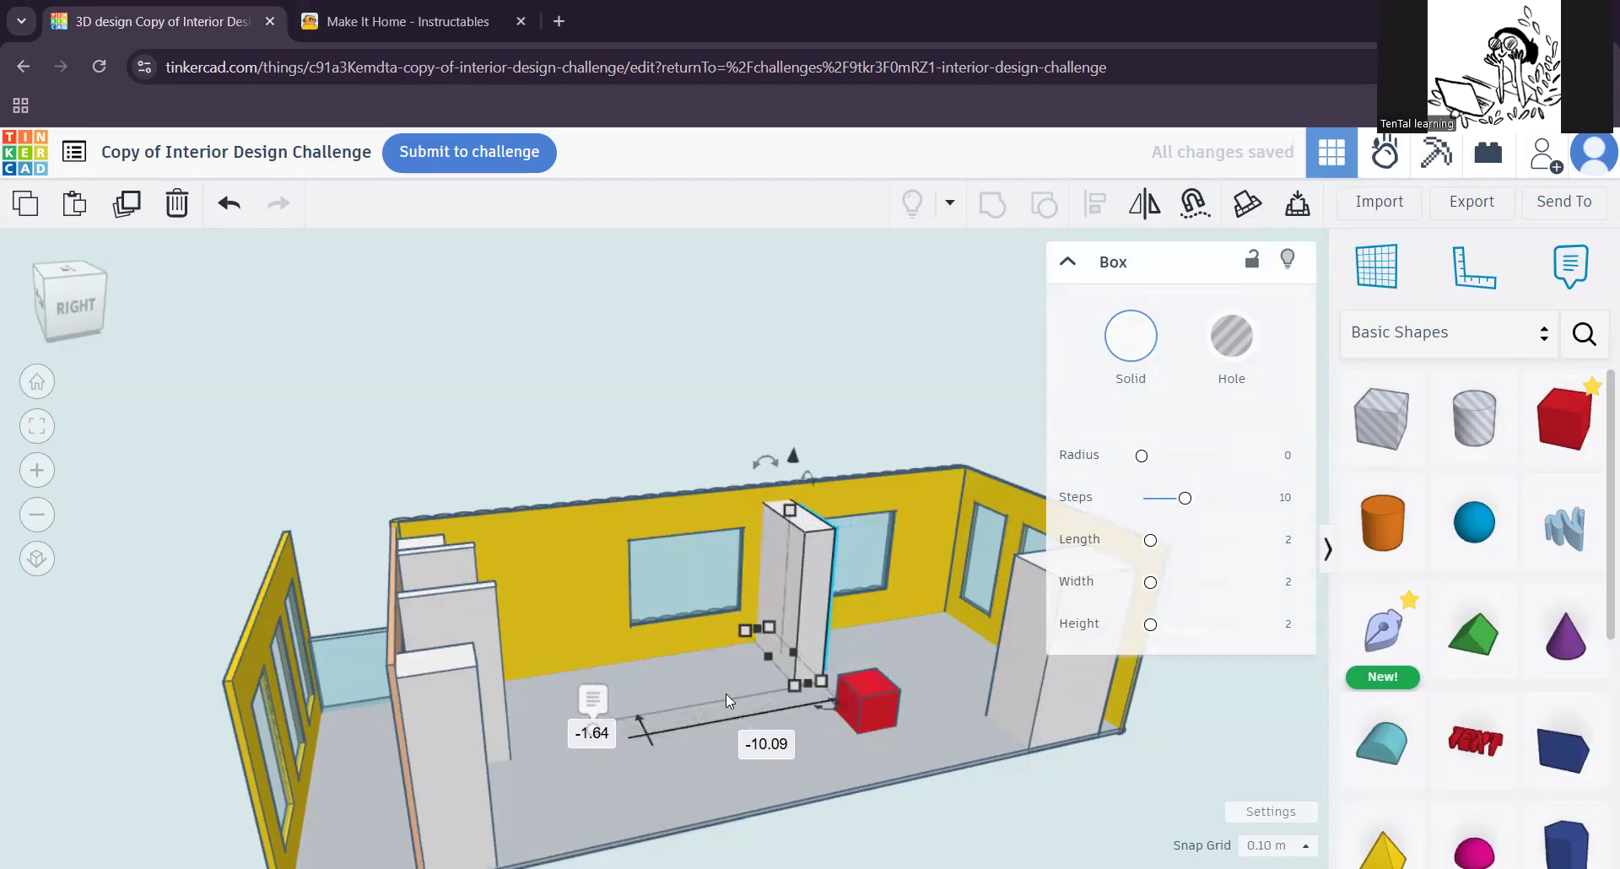
Step: Unlock the thin white partition by the entrance wall and move it beside the front white block
click(467, 619)
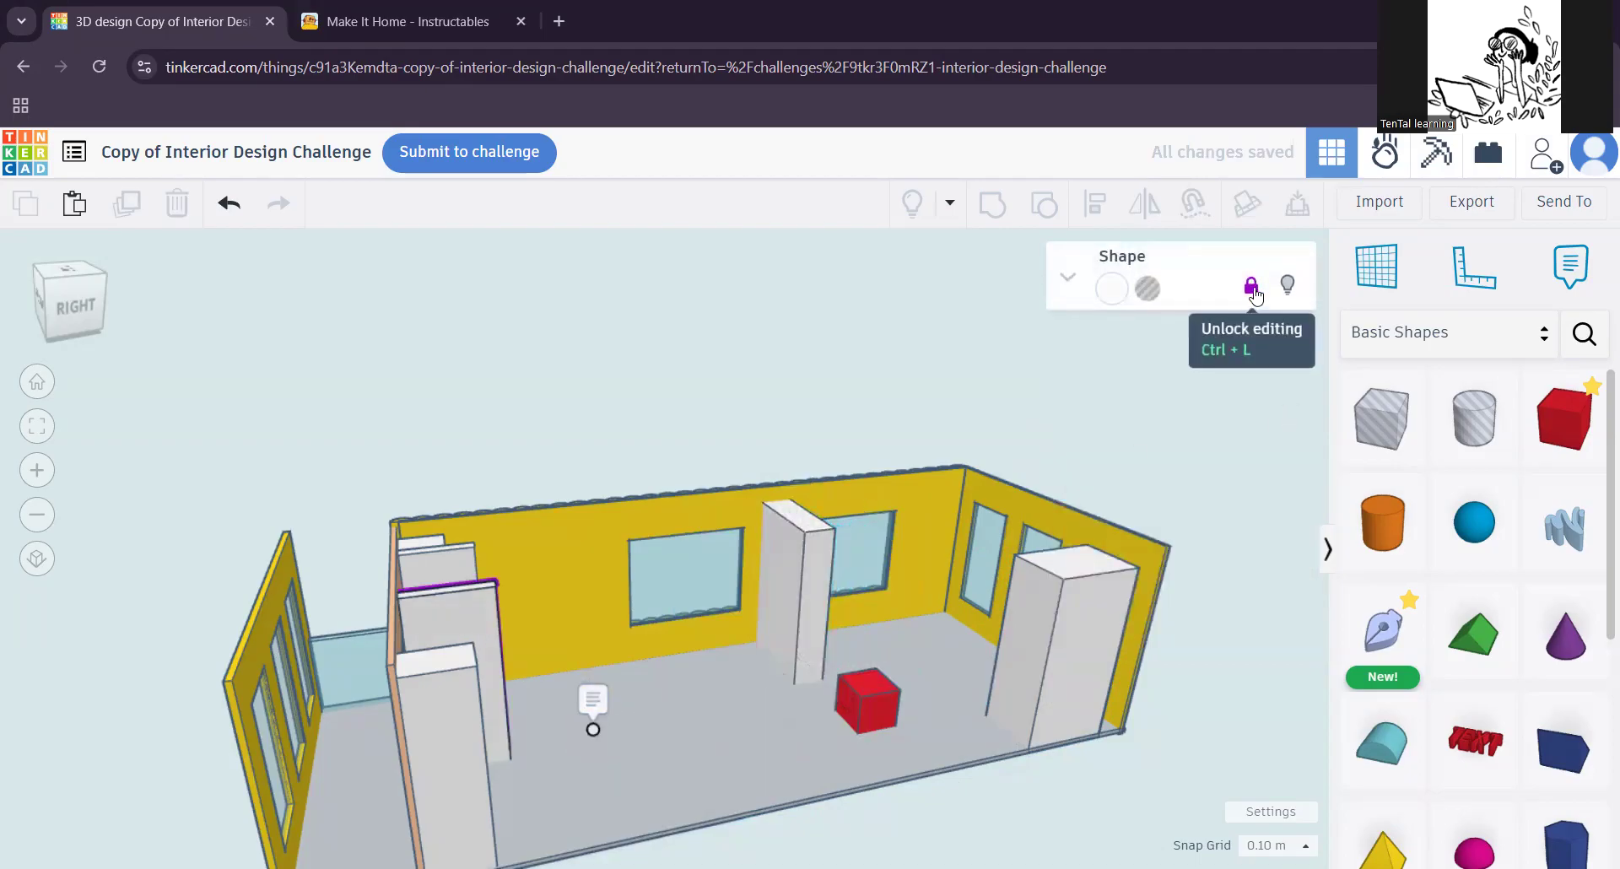
click(1251, 286)
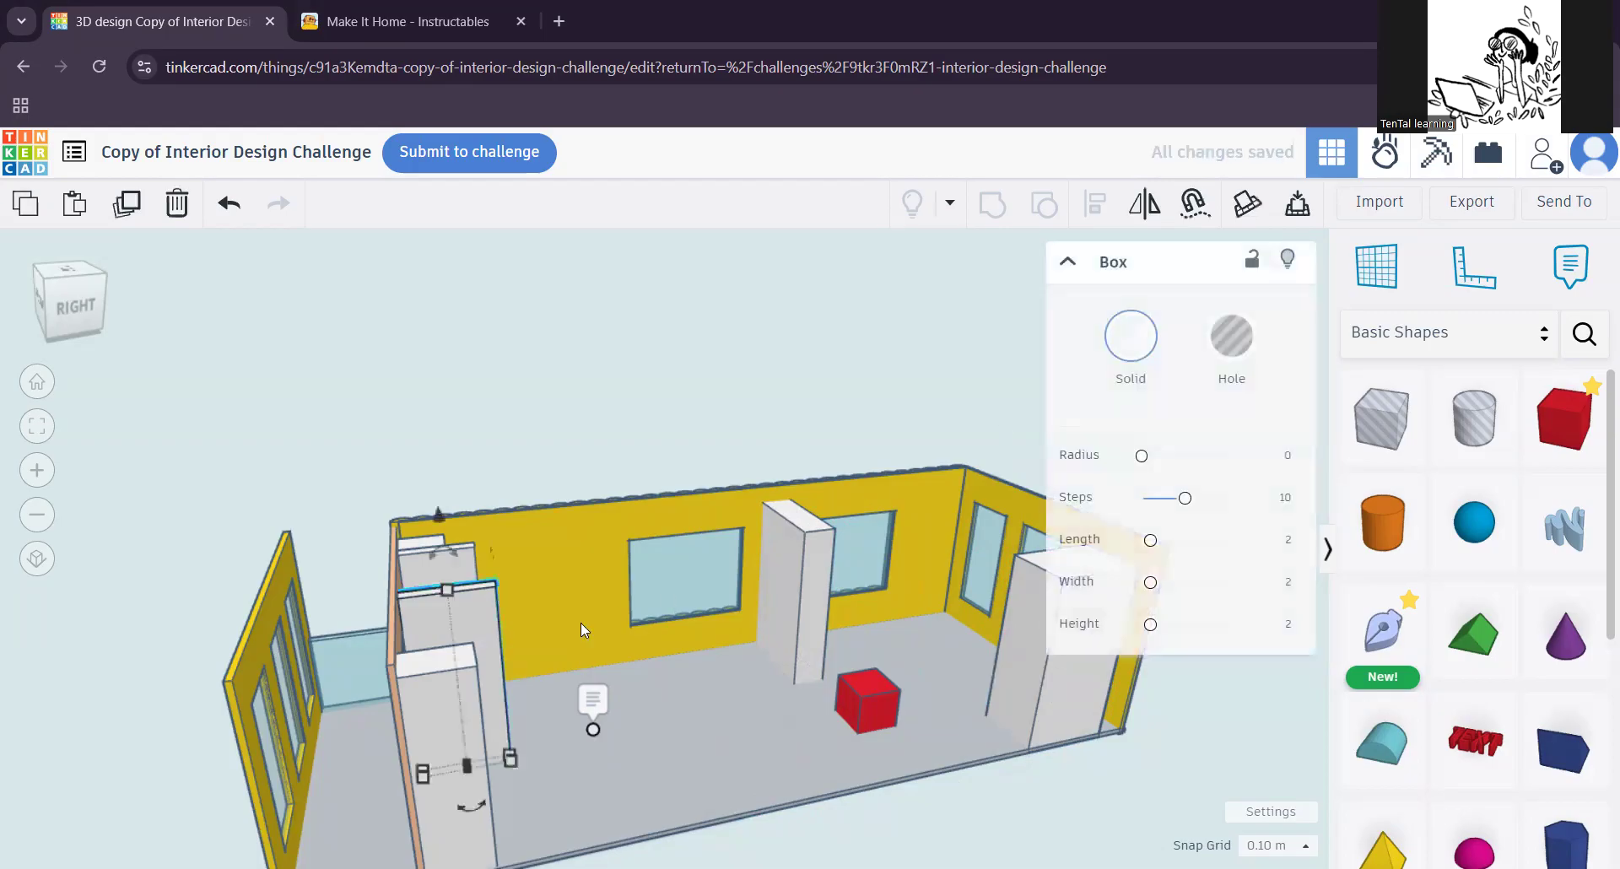
drag(475, 617, 560, 684)
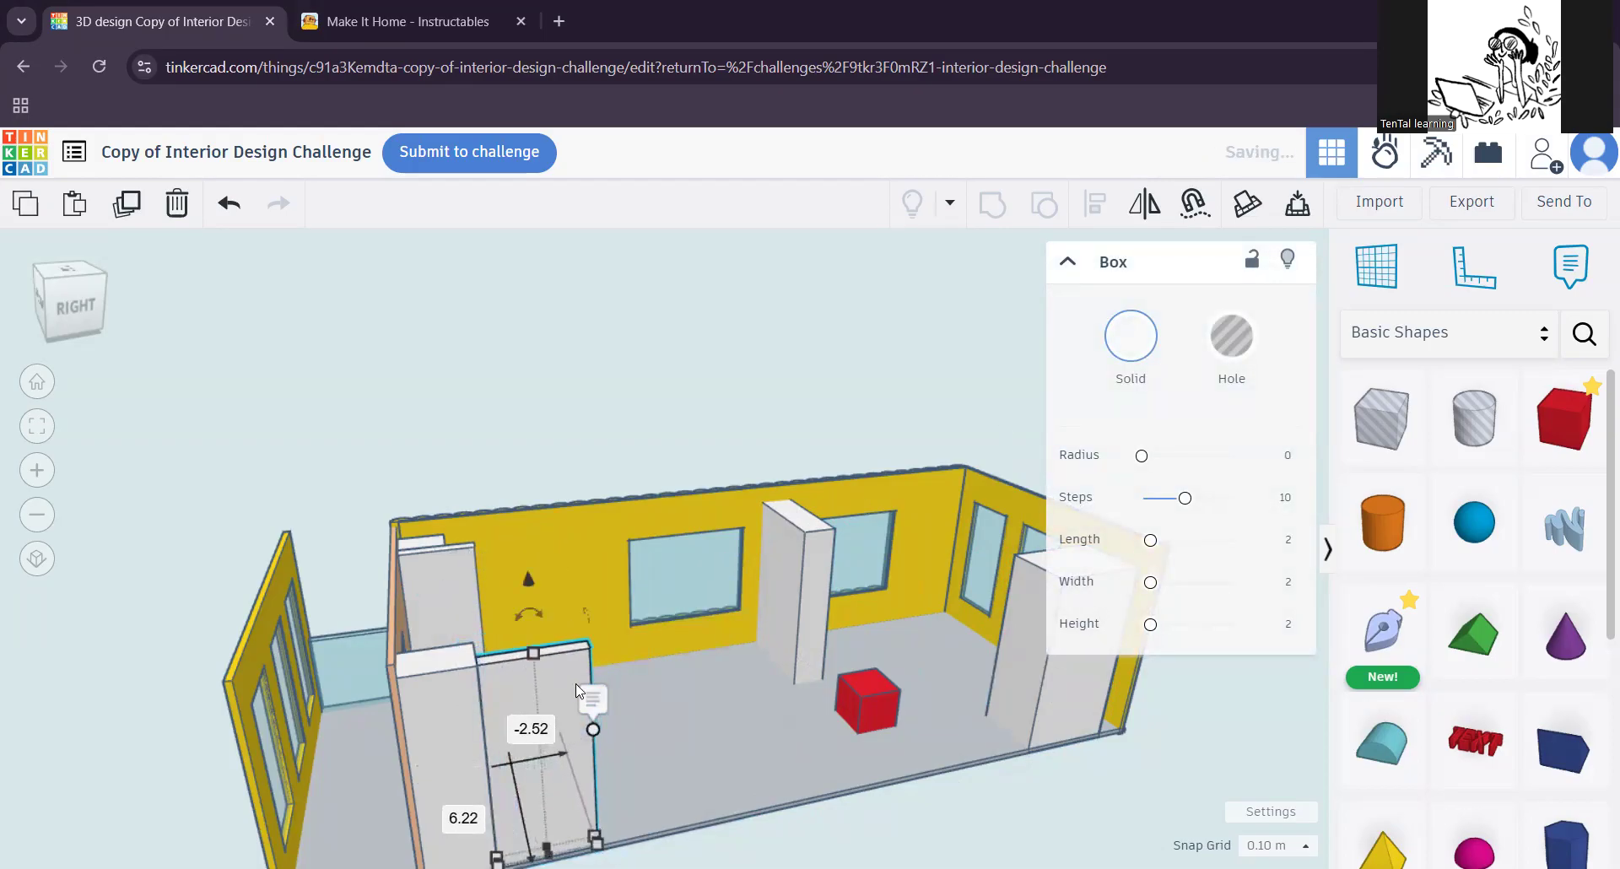
Step: Shift the tall narrow white block along the long windowed wall to the entrance side of the first window
right_drag(639, 635, 758, 703)
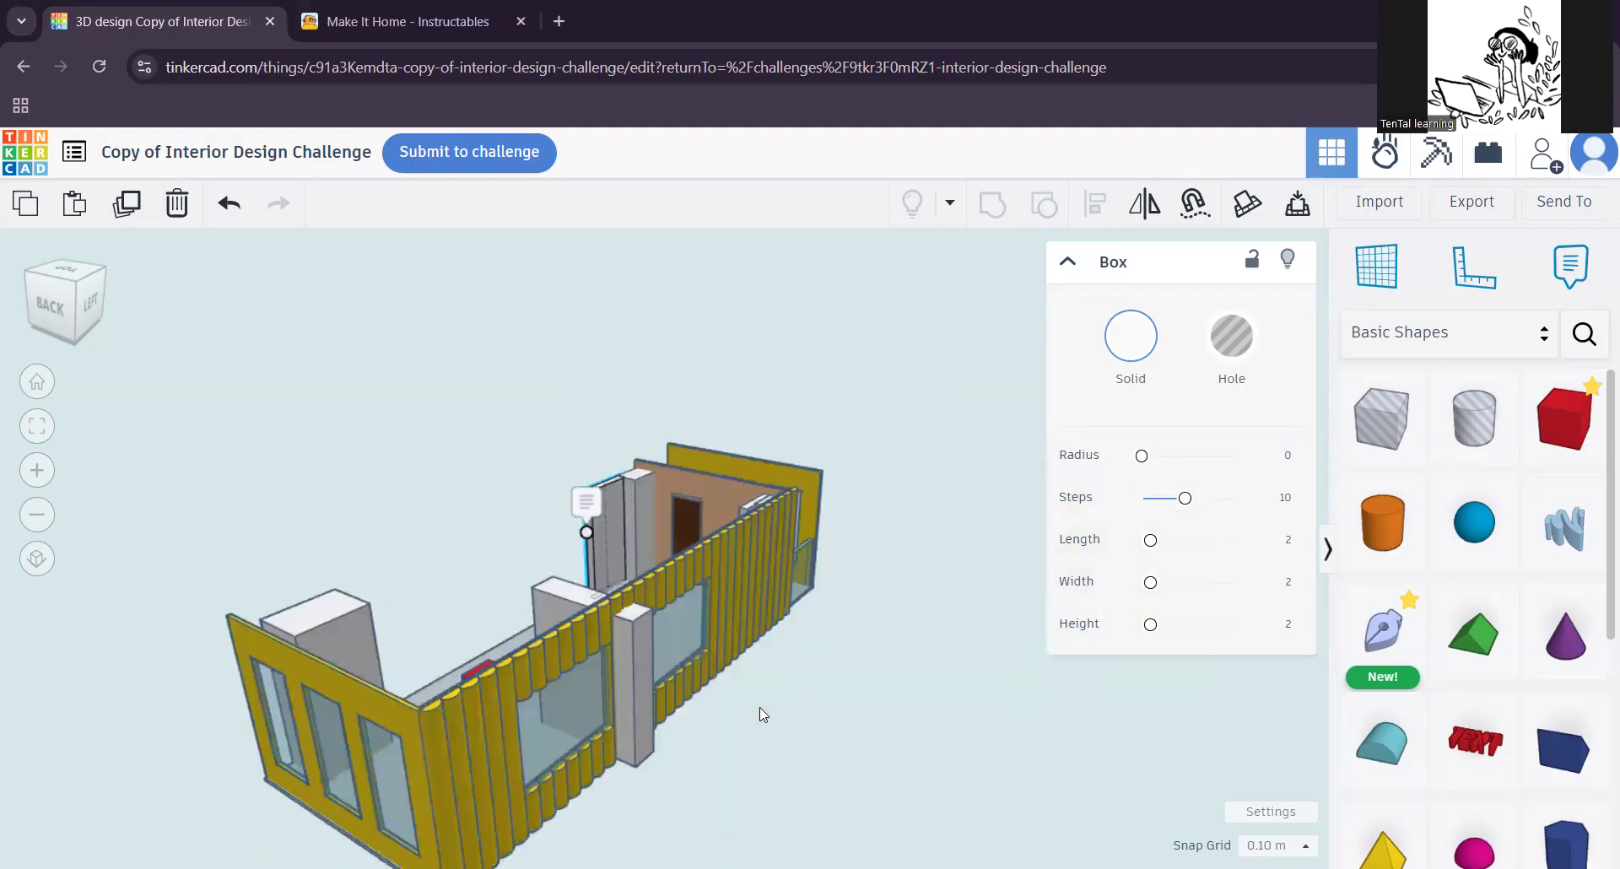
right_drag(705, 783, 1126, 639)
right_drag(728, 738, 822, 695)
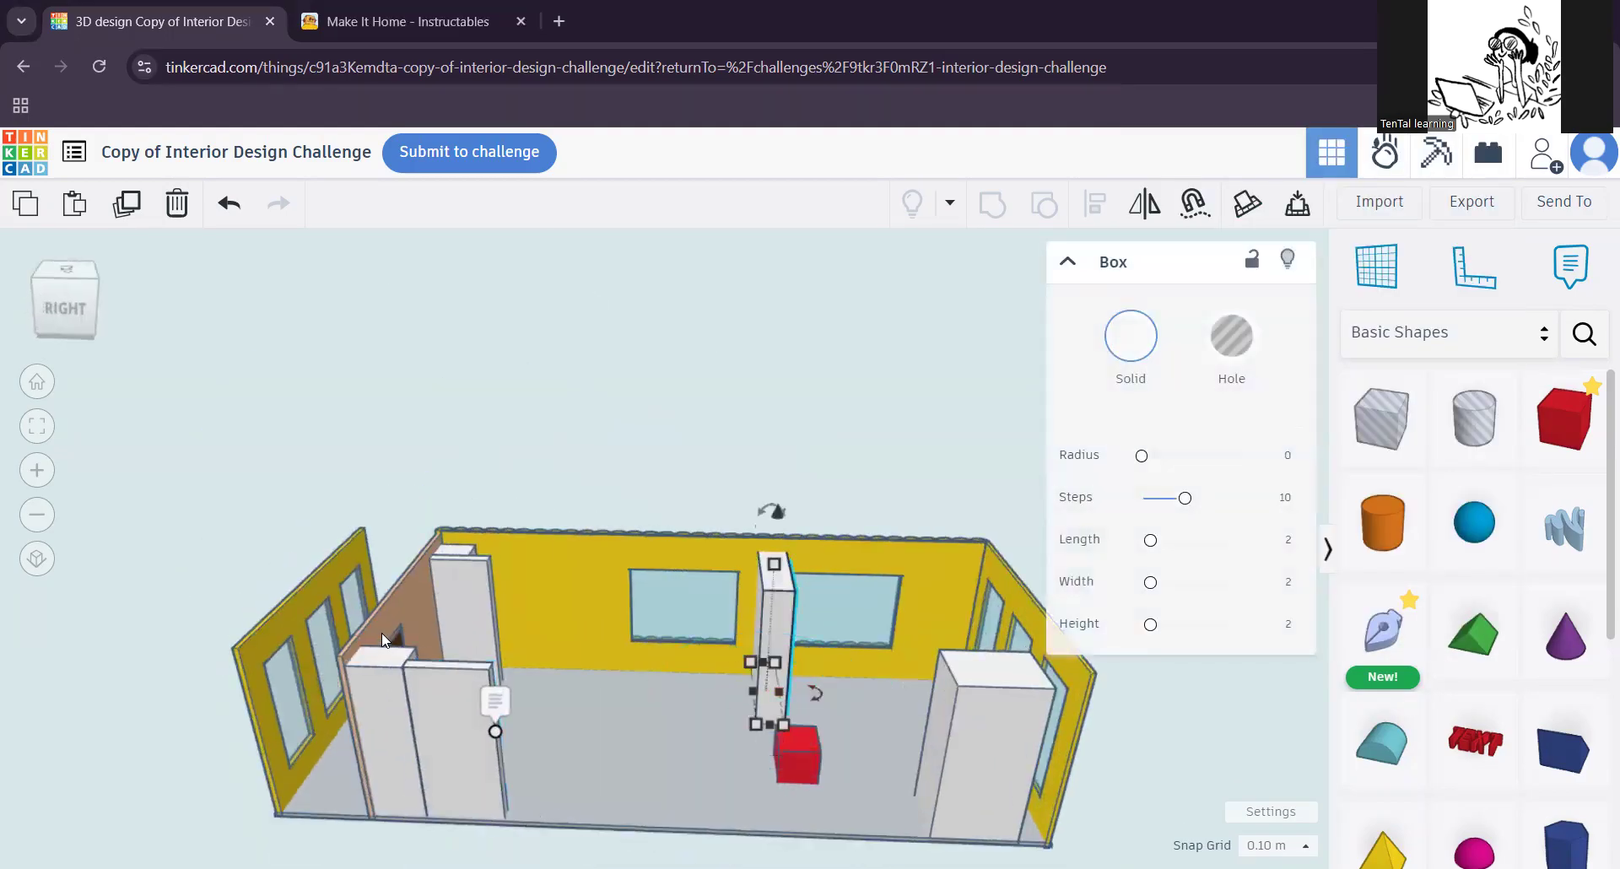
key(Left)
key(Left)
key(Left)
key(Left)
key(Left)
key(Left)
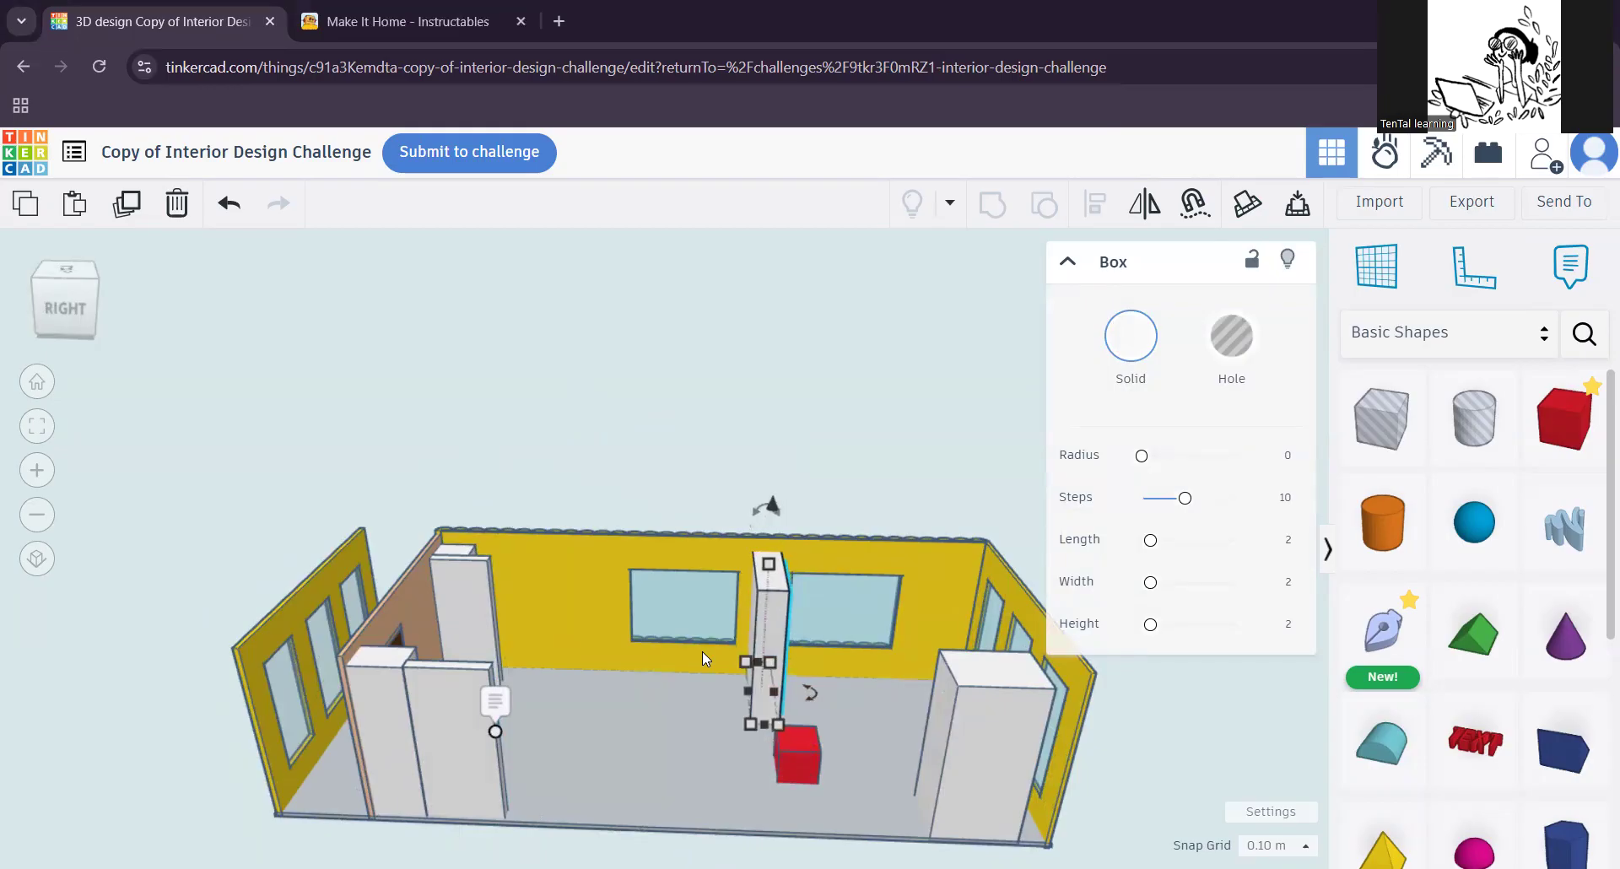
key(Left)
key(Left)
key(Left)
key(Left)
key(Left)
key(Left)
key(Left)
key(Left)
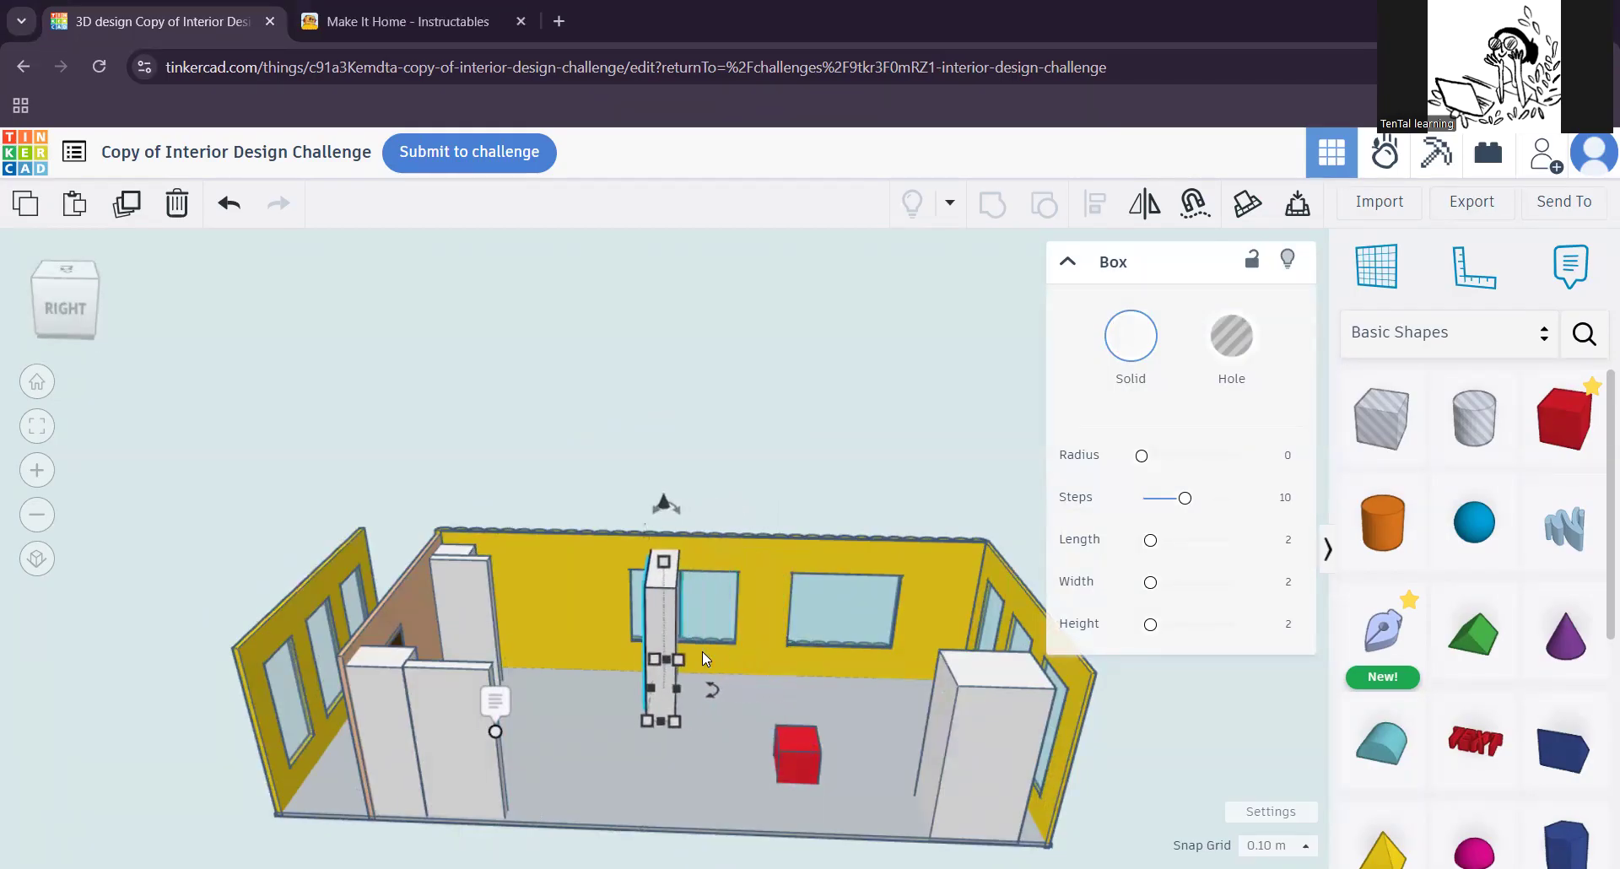
key(Left)
key(Left)
key(Left)
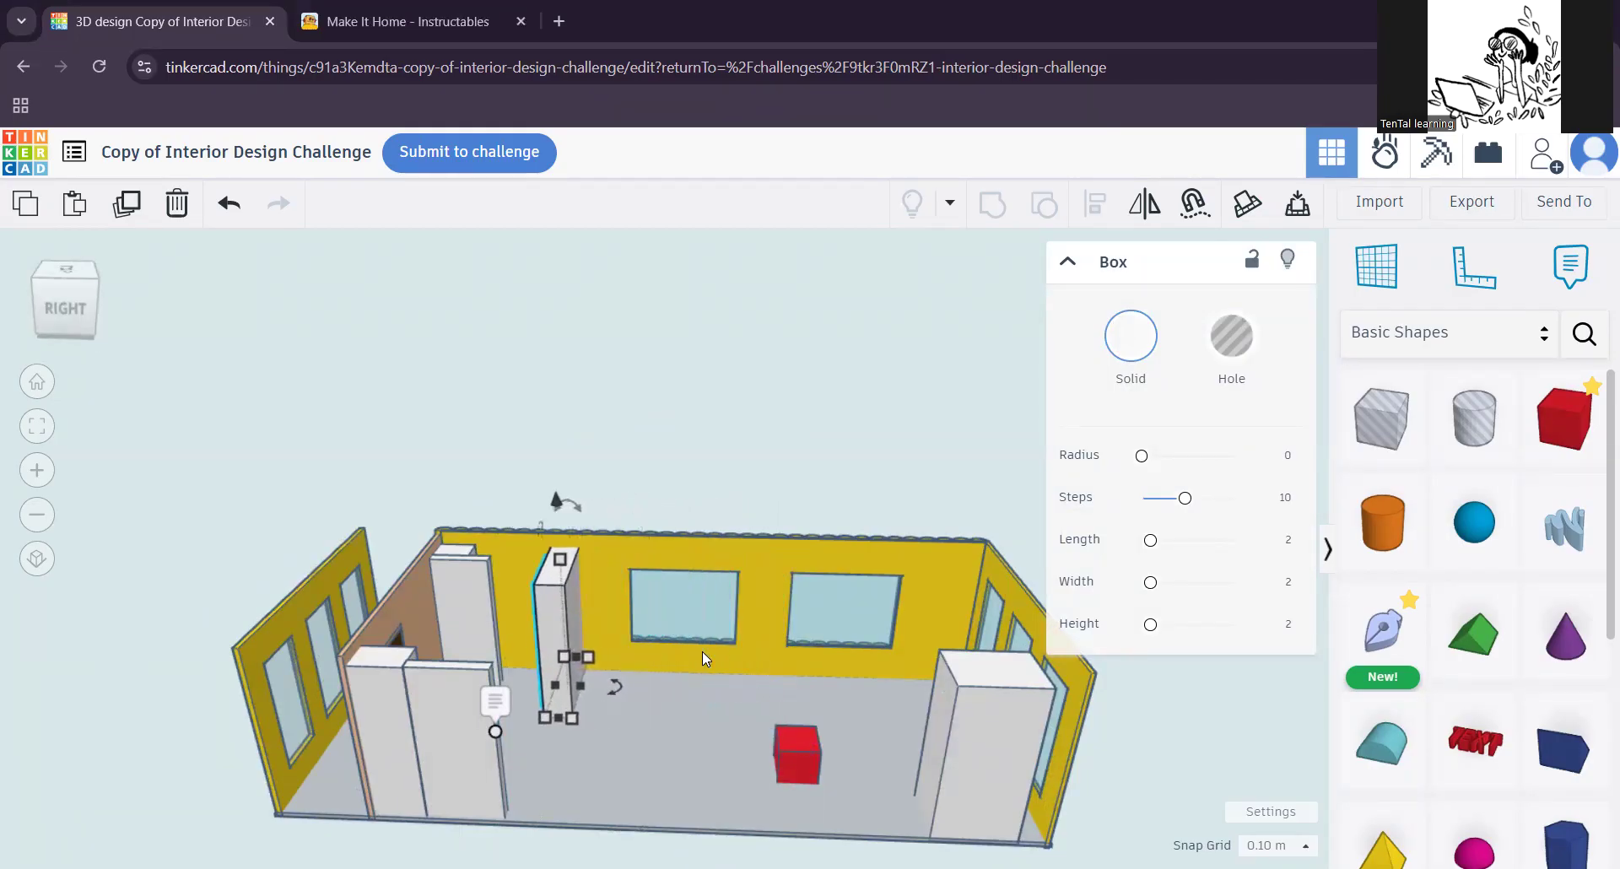
key(Right)
key(Right)
key(Right)
key(Right)
Step: Nudge the tall narrow white block away from the long windowed wall towards the middle of the room
key(Down)
key(Down)
key(Down)
key(Down)
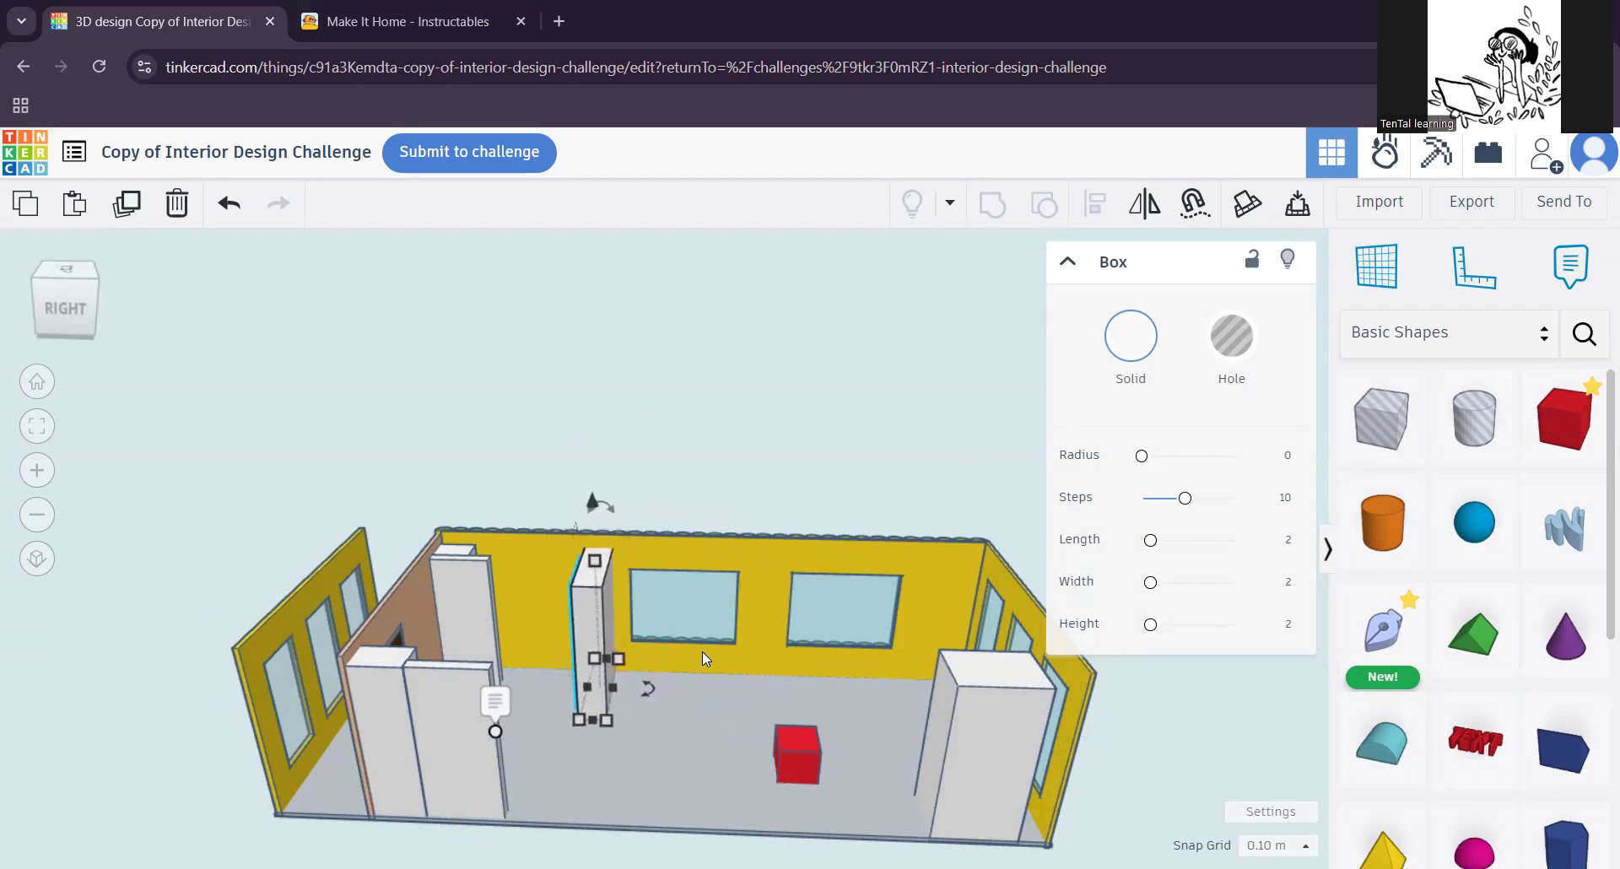
key(Down)
key(Down)
key(Down)
key(Down)
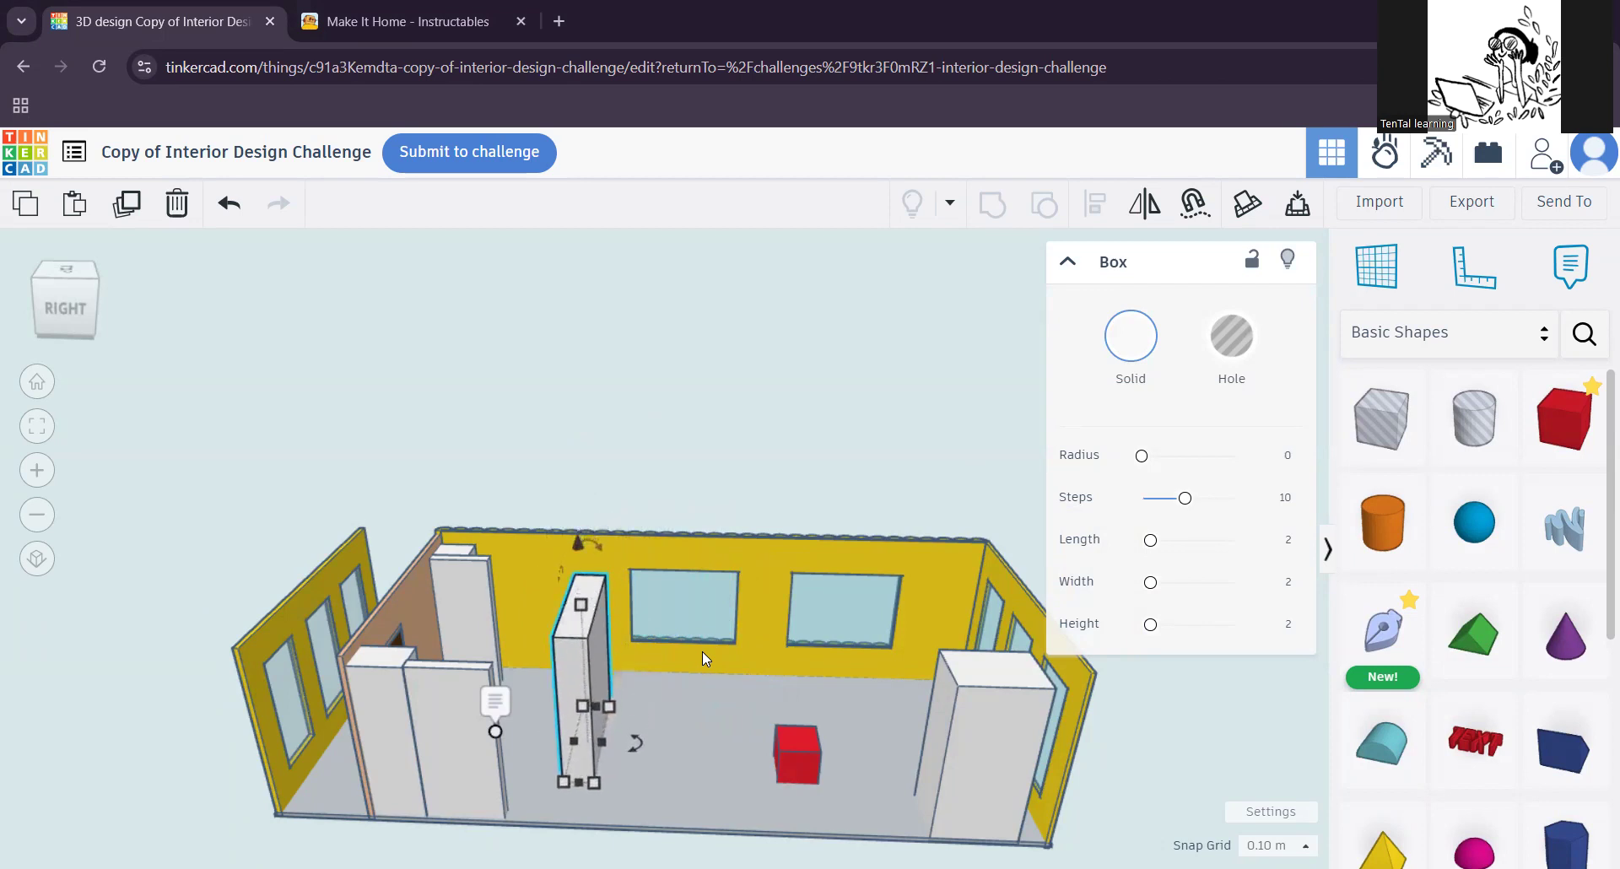
Step: Nudge the tall narrow white block away from the long windowed wall, towards the front of the room
key(Up)
key(Up)
key(Up)
key(Up)
key(Up)
key(Down)
key(Down)
key(Down)
key(Down)
key(Down)
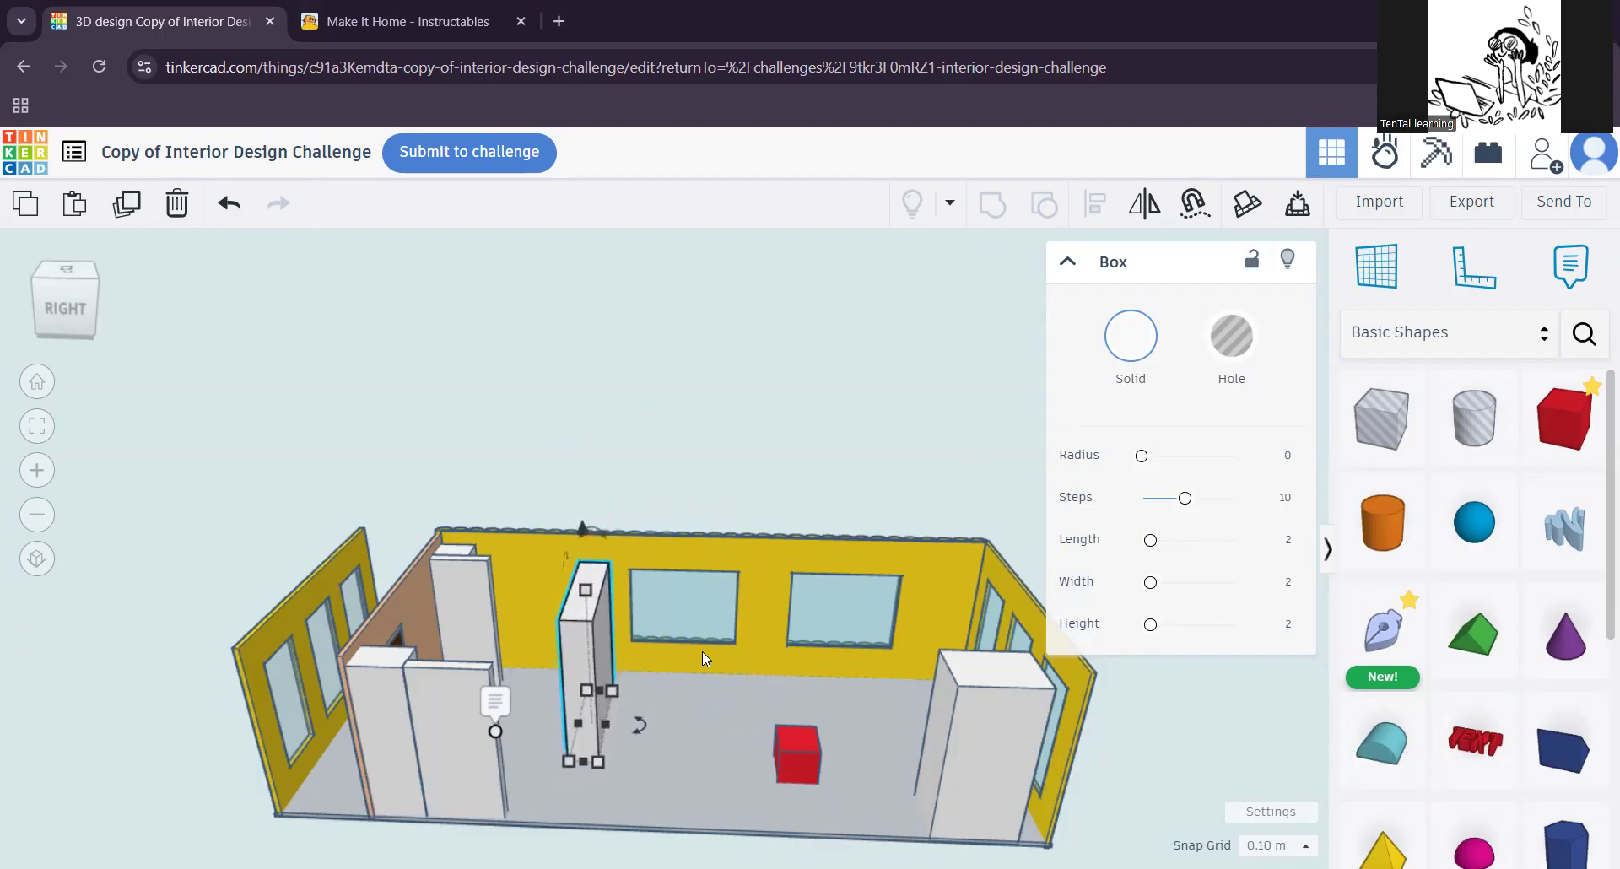
key(Down)
key(Down)
key(Down)
key(Down)
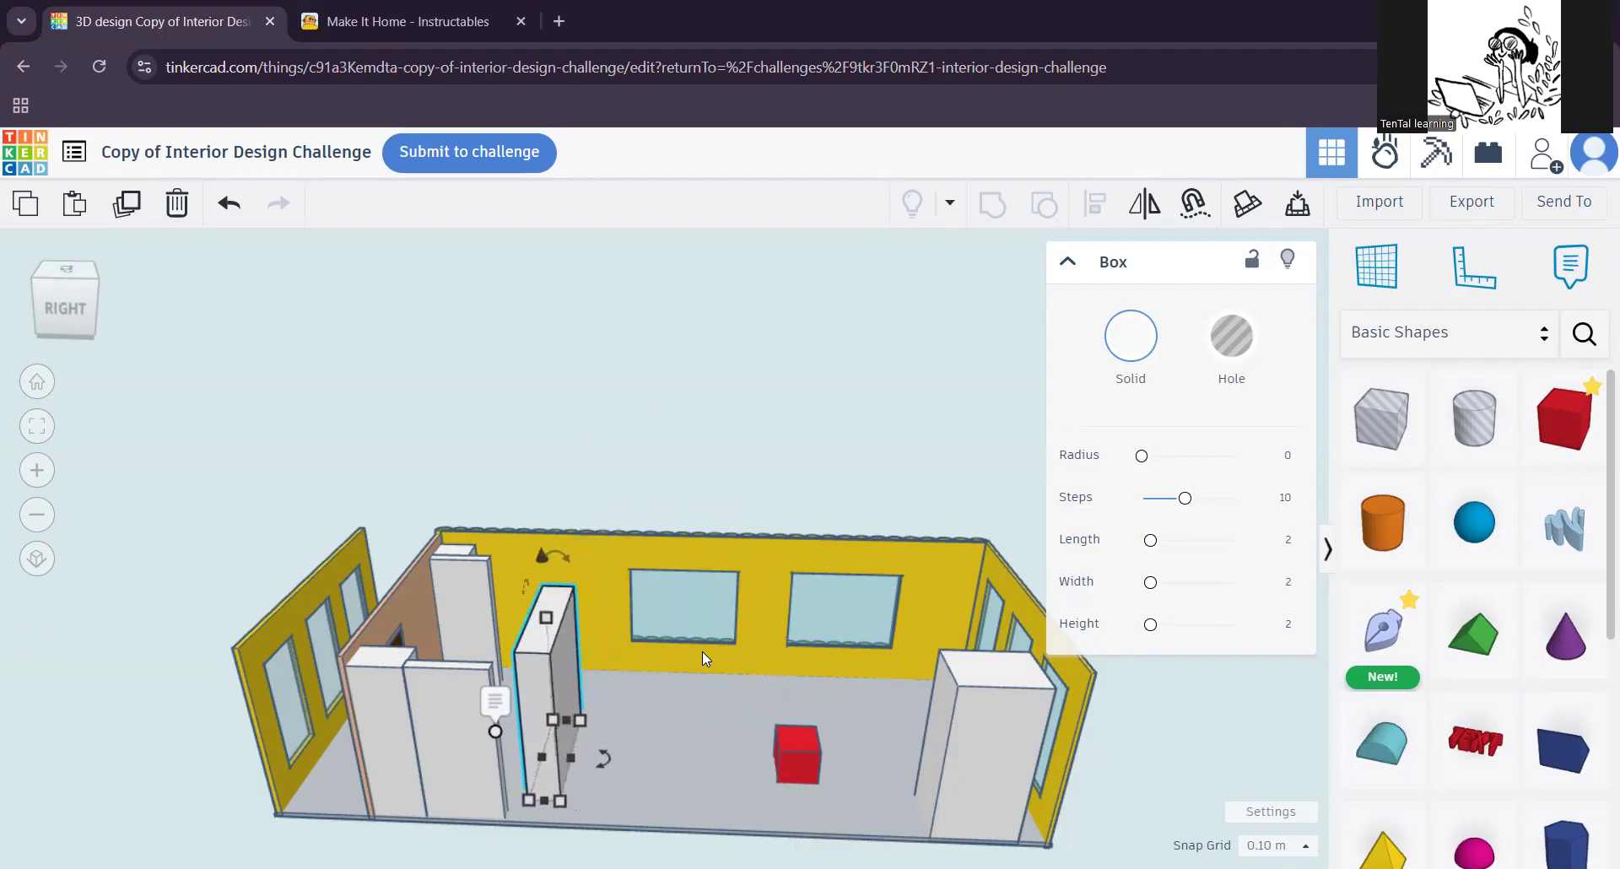
Step: Nudge the tall narrow white block towards the entrance until it stands beside the front white block
key(Left)
key(Left)
key(Left)
key(Left)
key(Left)
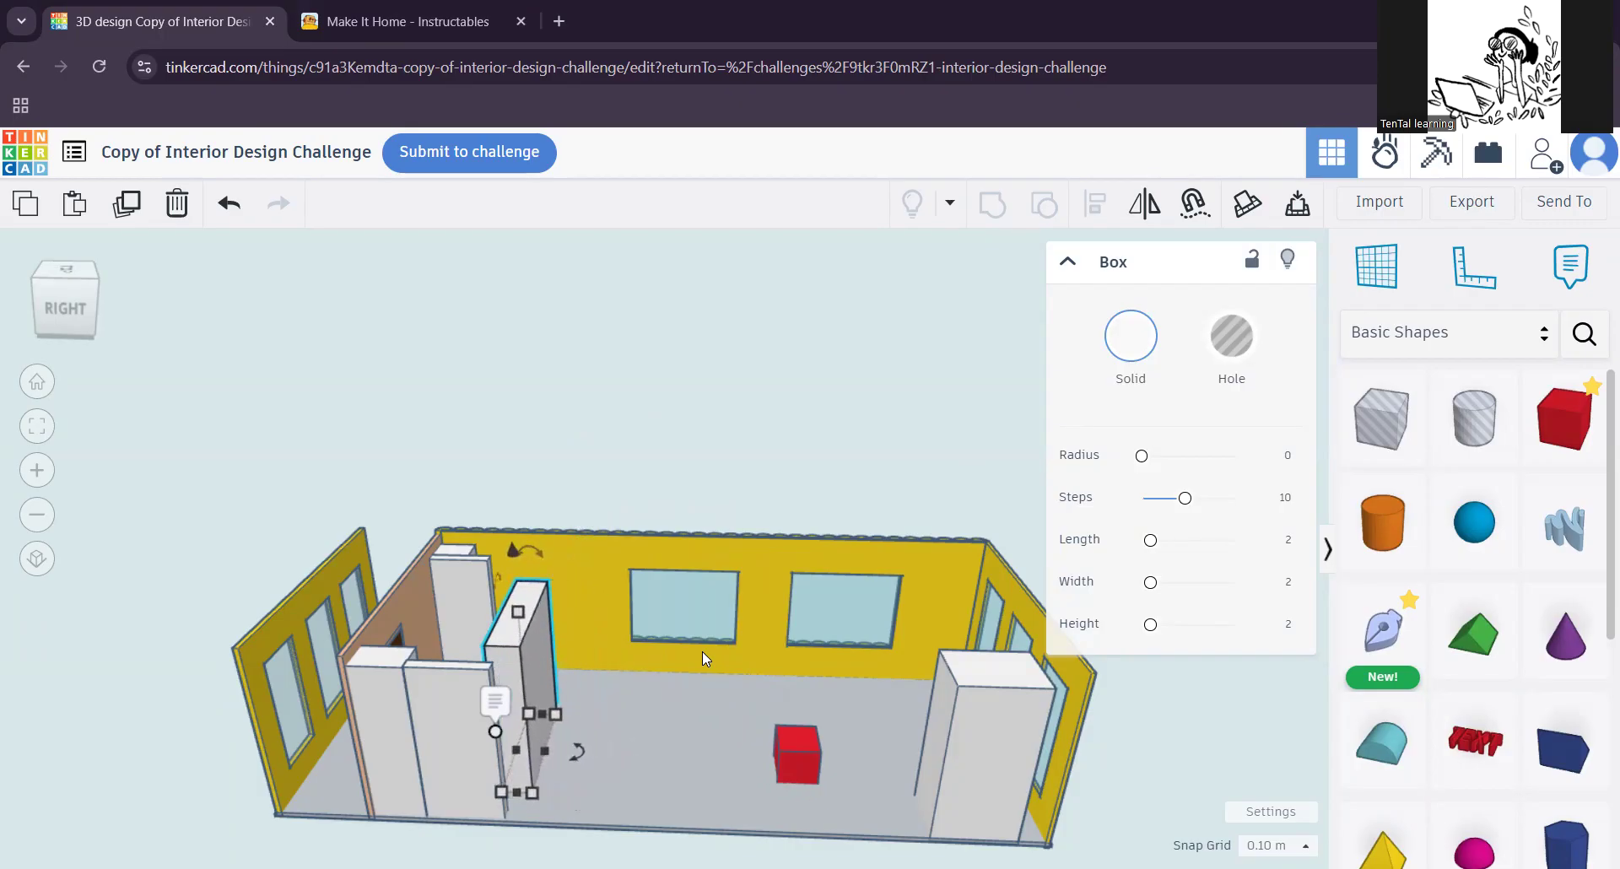
key(Right)
key(Right)
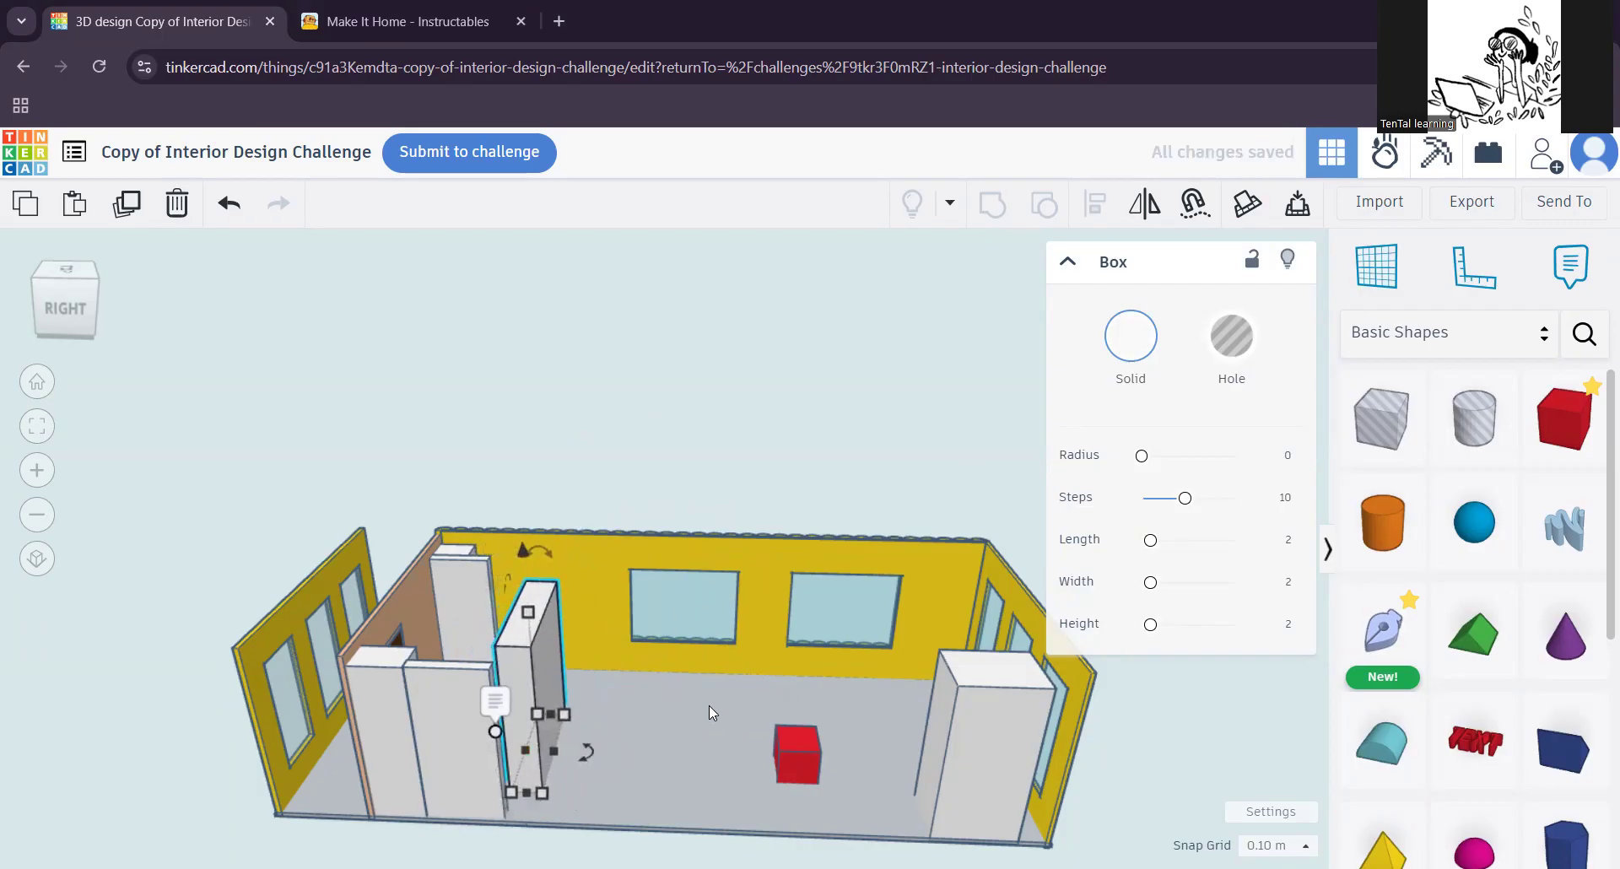
Step: Search the community shapes for "OMSI Hangout Space"
scroll(714, 705, up, 2)
middle_drag(707, 704, 554, 673)
right_drag(554, 736, 693, 699)
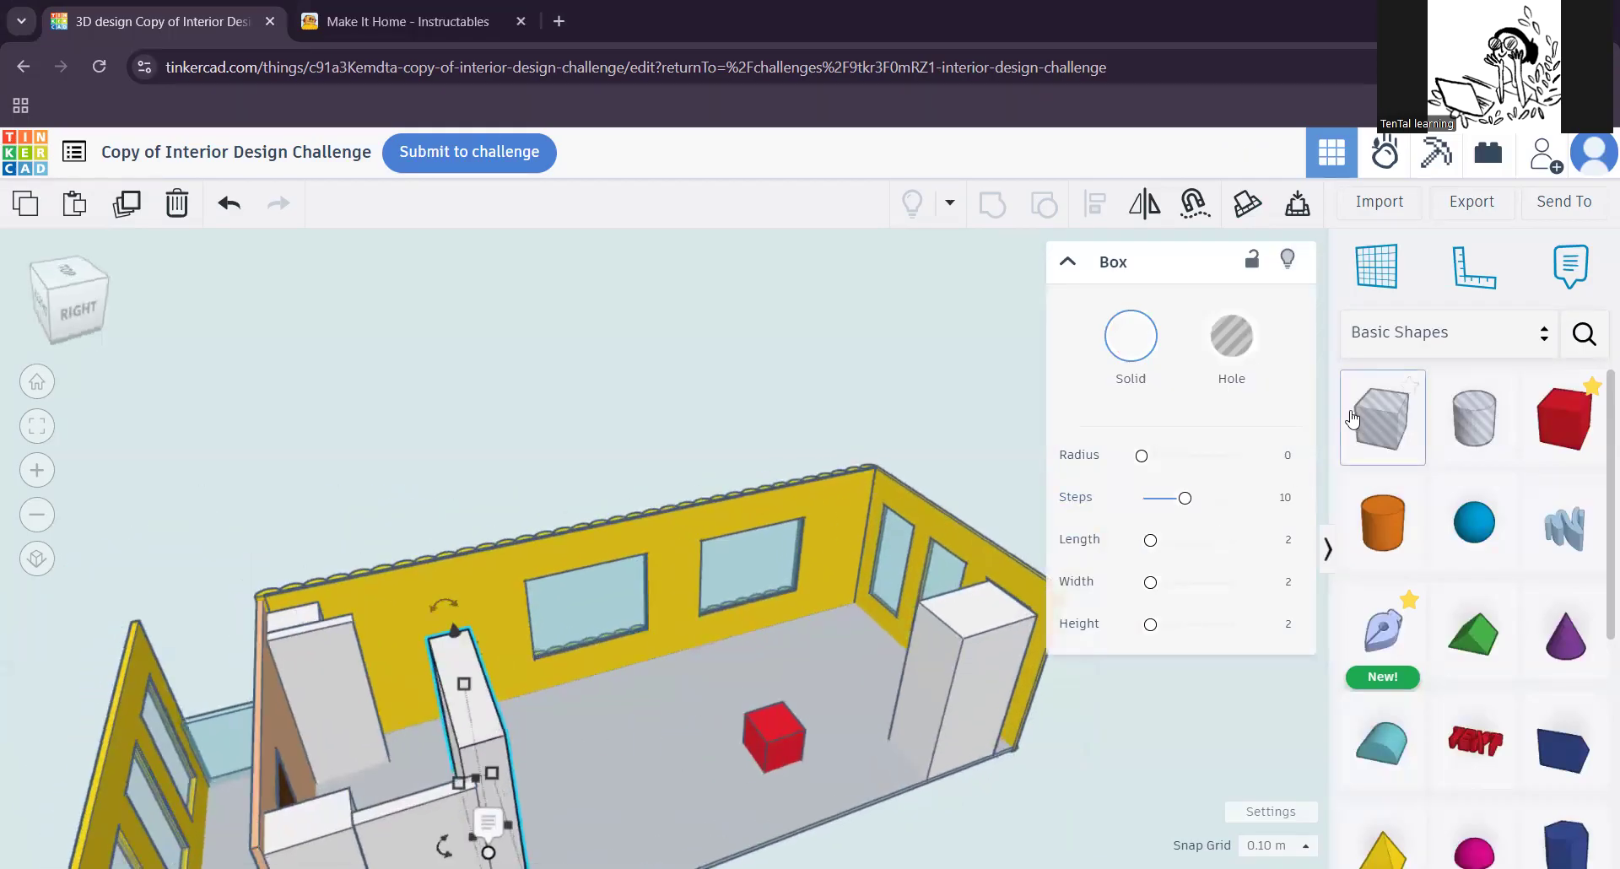
click(1374, 331)
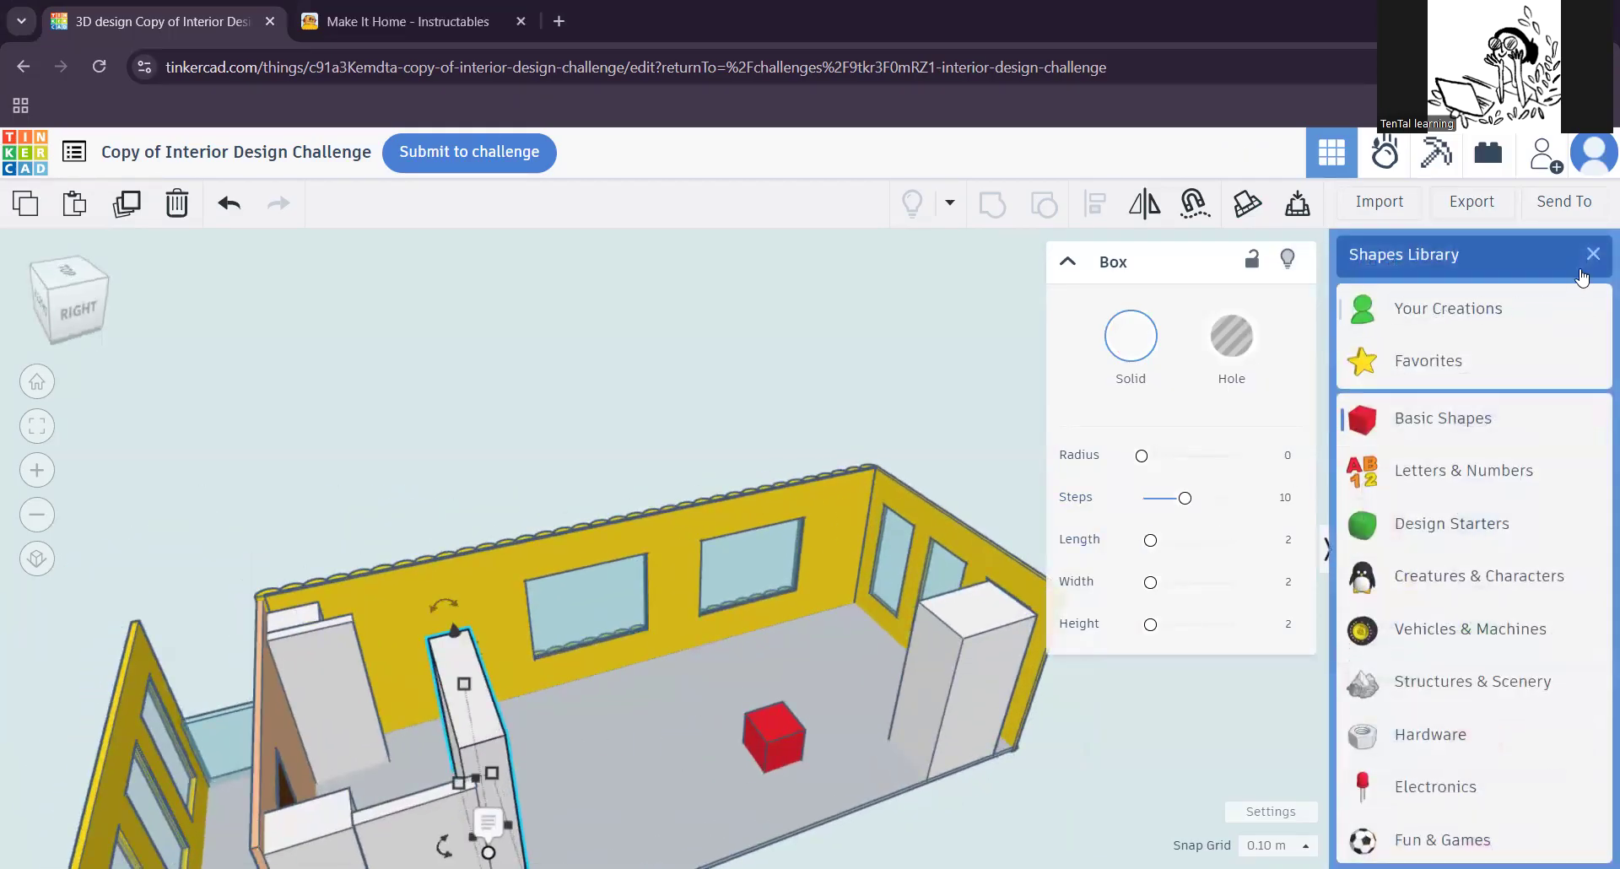
click(1592, 254)
click(1583, 329)
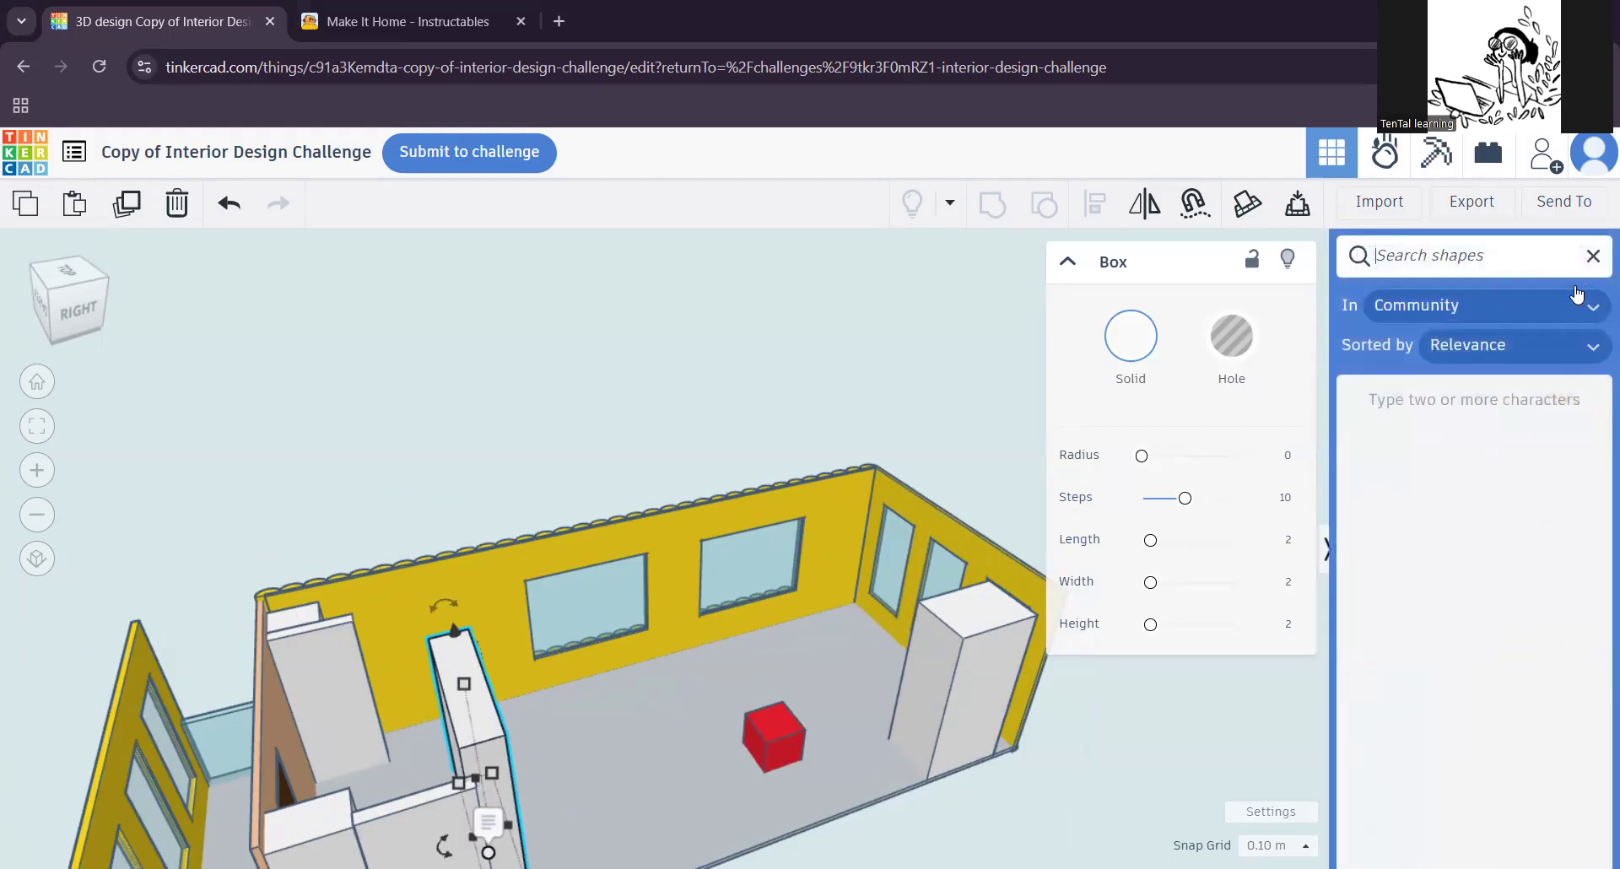
click(1593, 254)
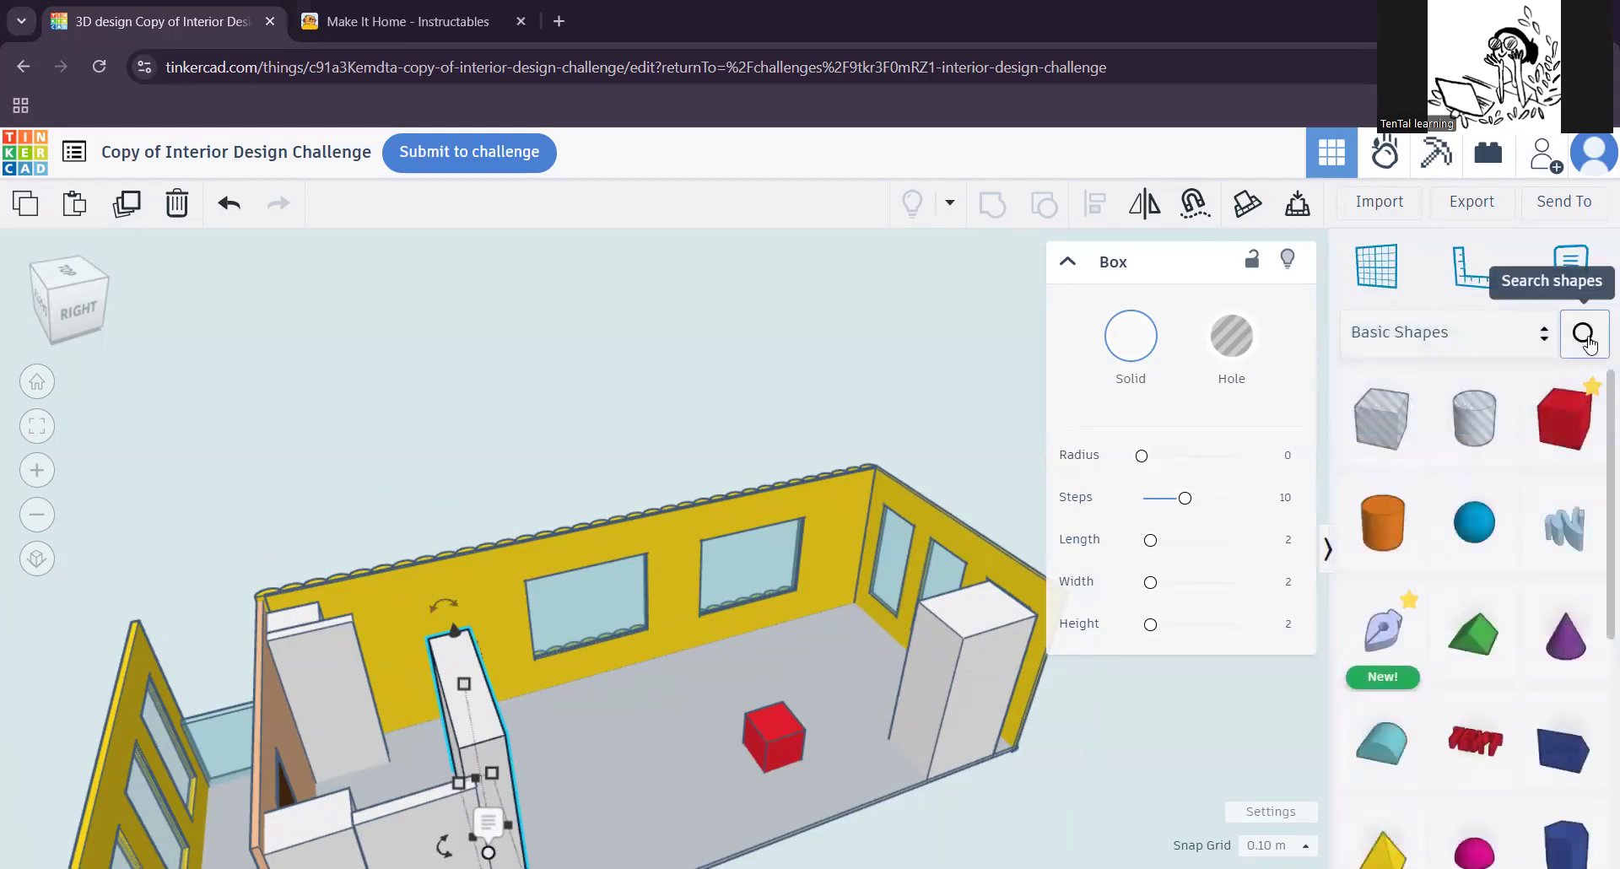
click(1586, 339)
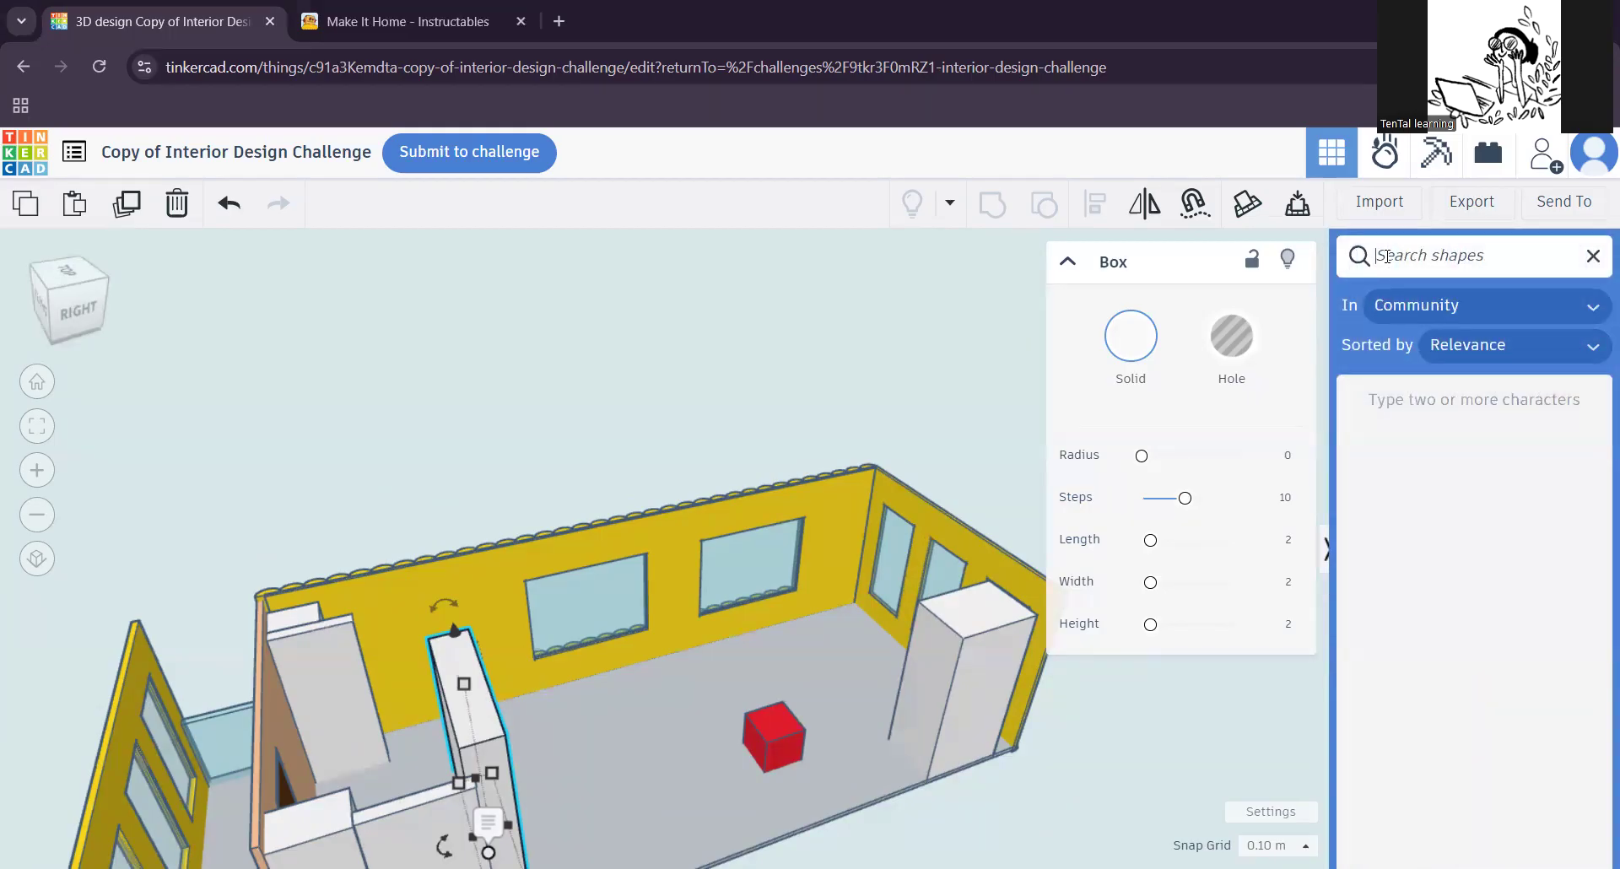
text(OMSI Hangout Space)
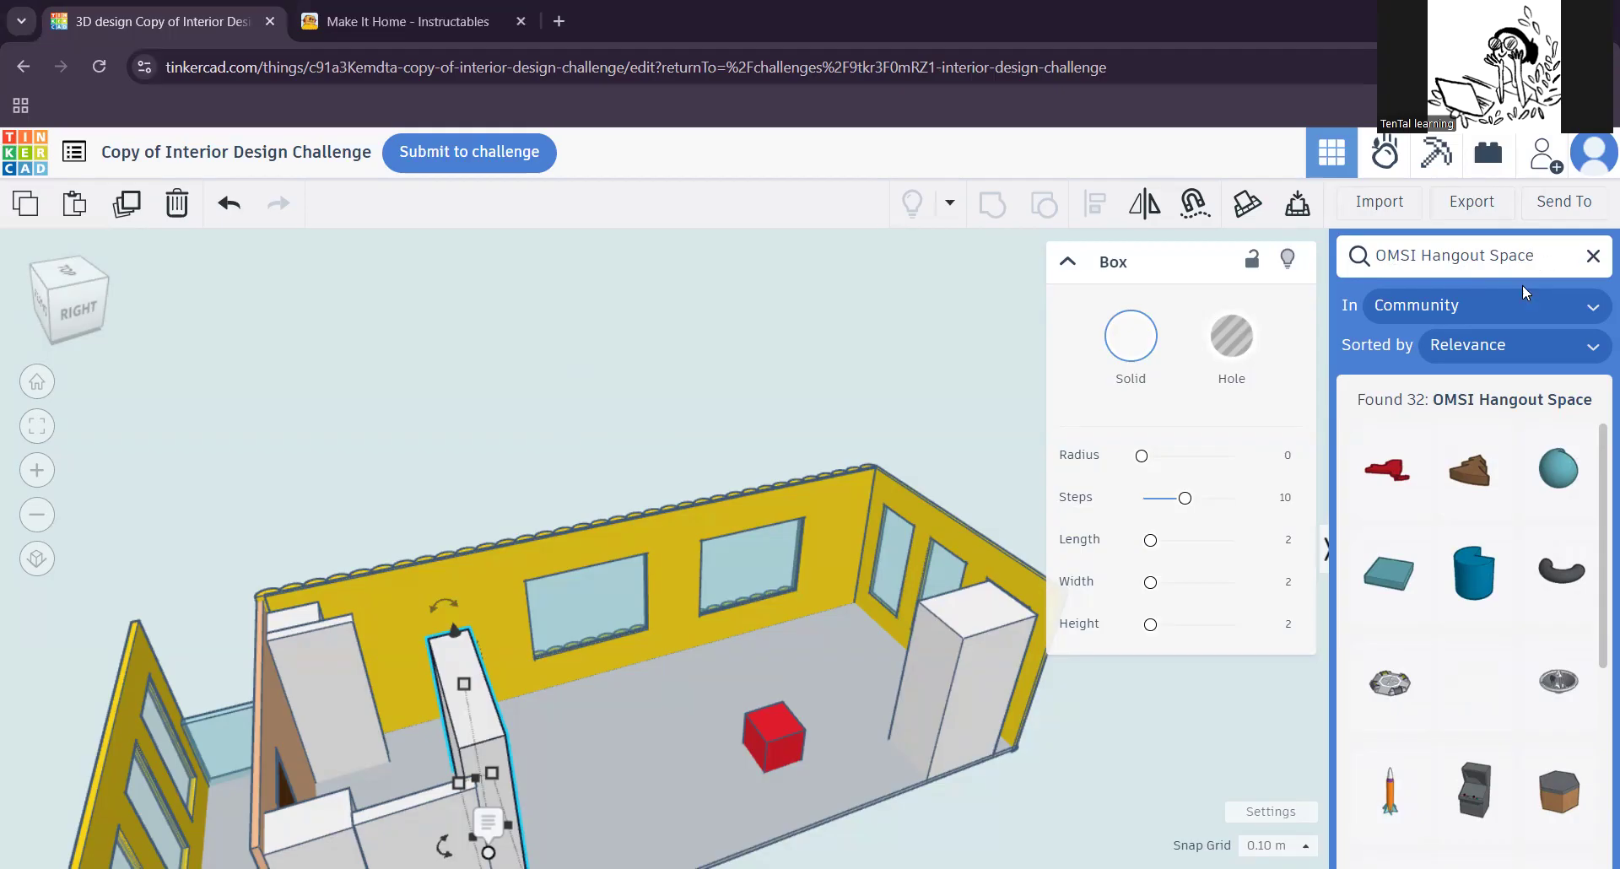
Step: Place a Corner Seat from the search results on the floor near the far corner between the windowed walls
scroll(1513, 430, down, 4)
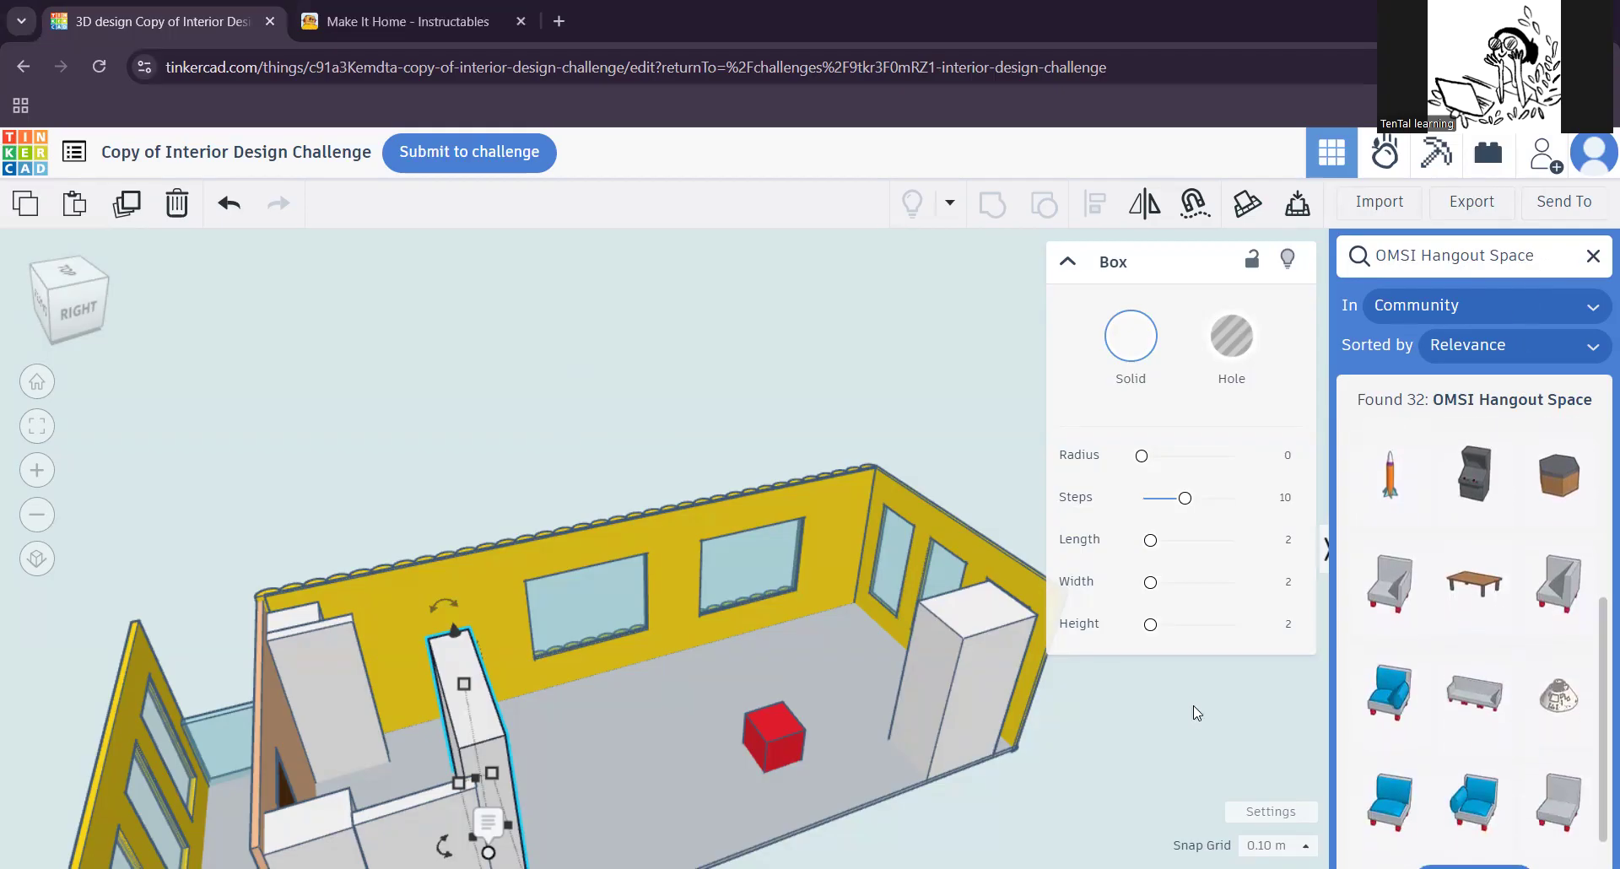
scroll(1478, 735, down, 1)
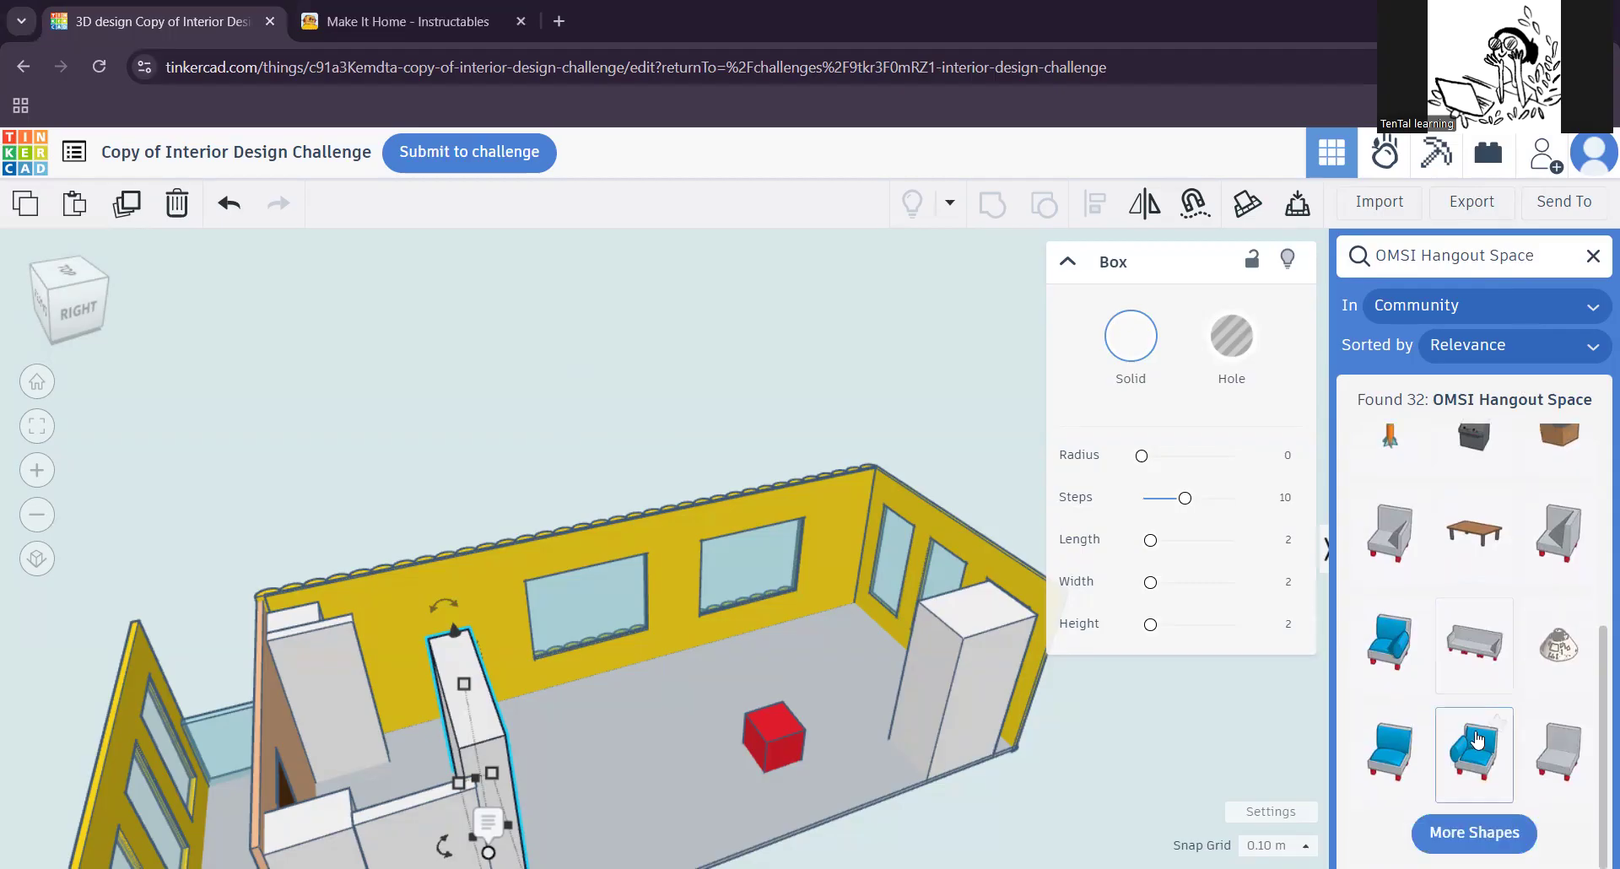
drag(1541, 546, 848, 675)
scroll(916, 696, up, 5)
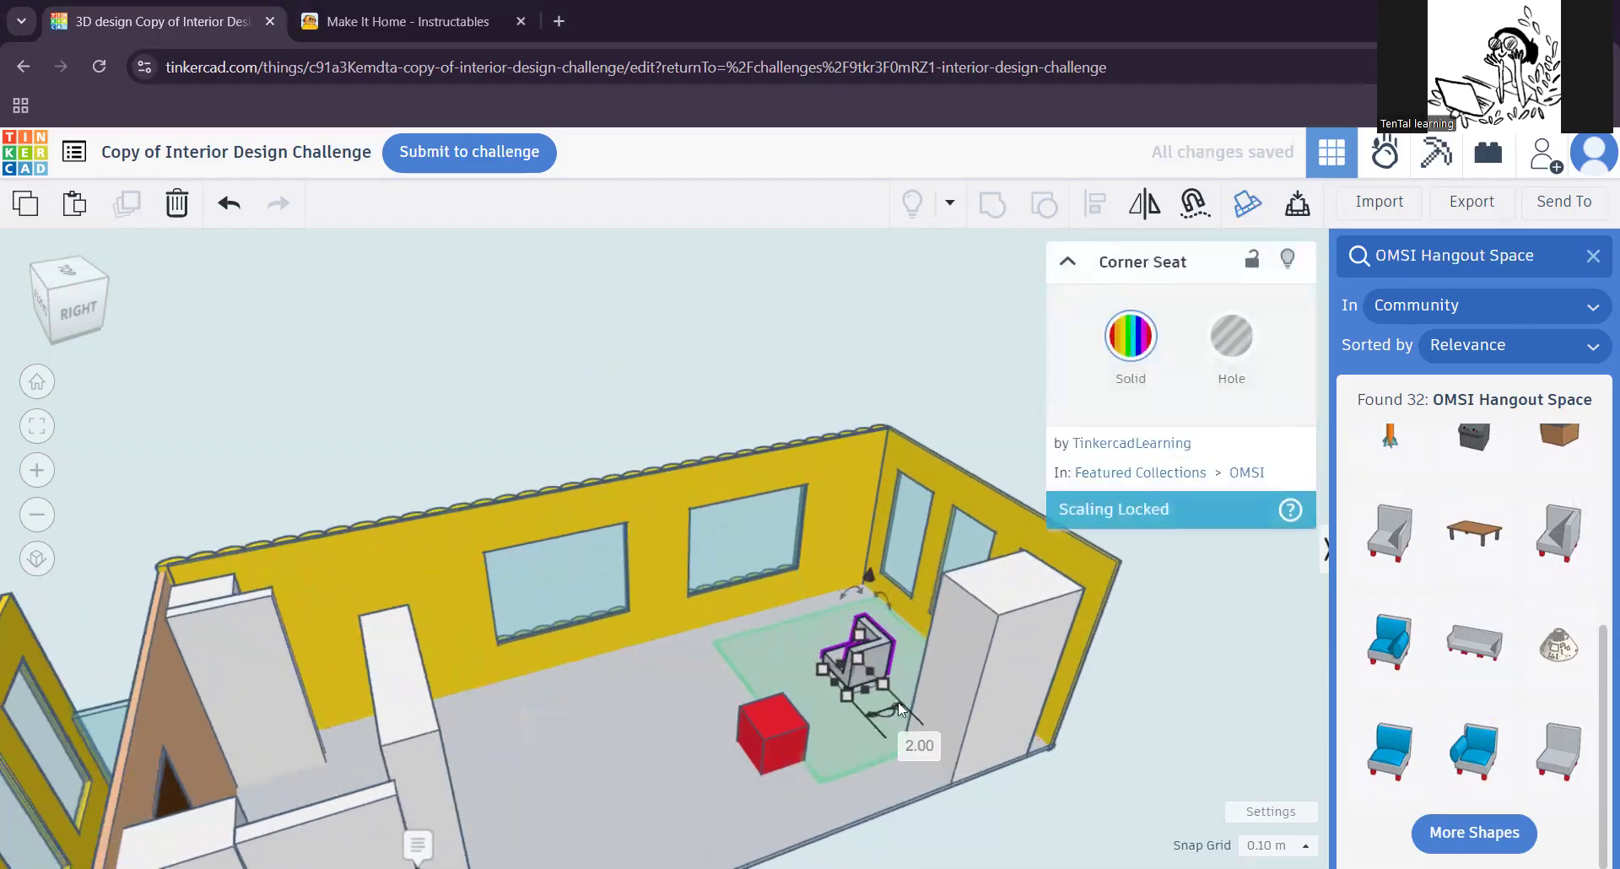
scroll(918, 691, up, 5)
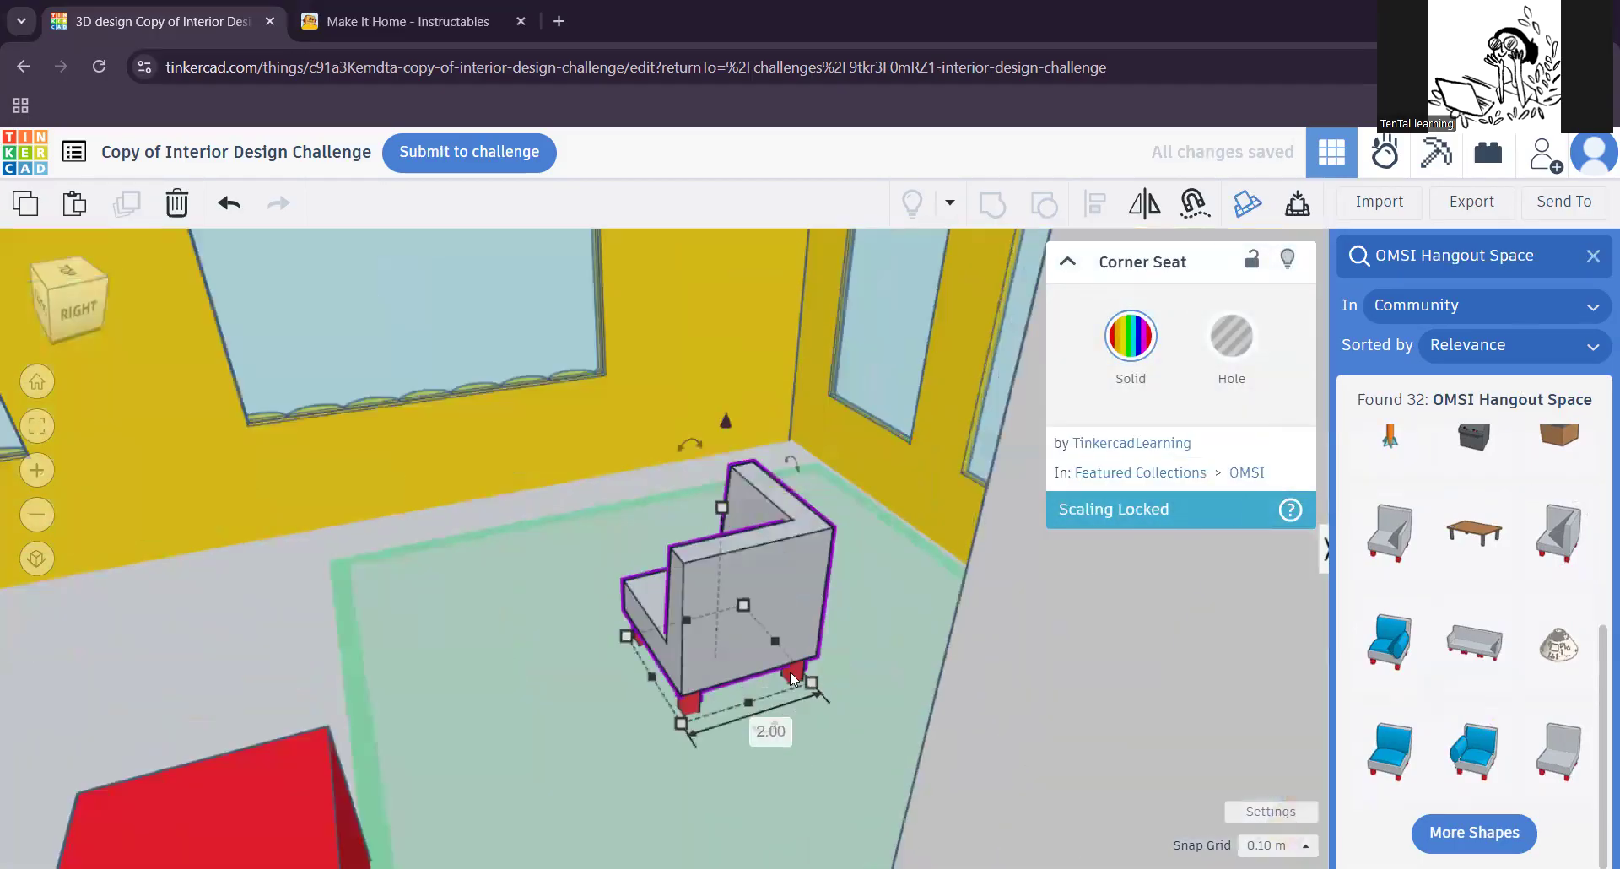
right_drag(737, 774, 843, 772)
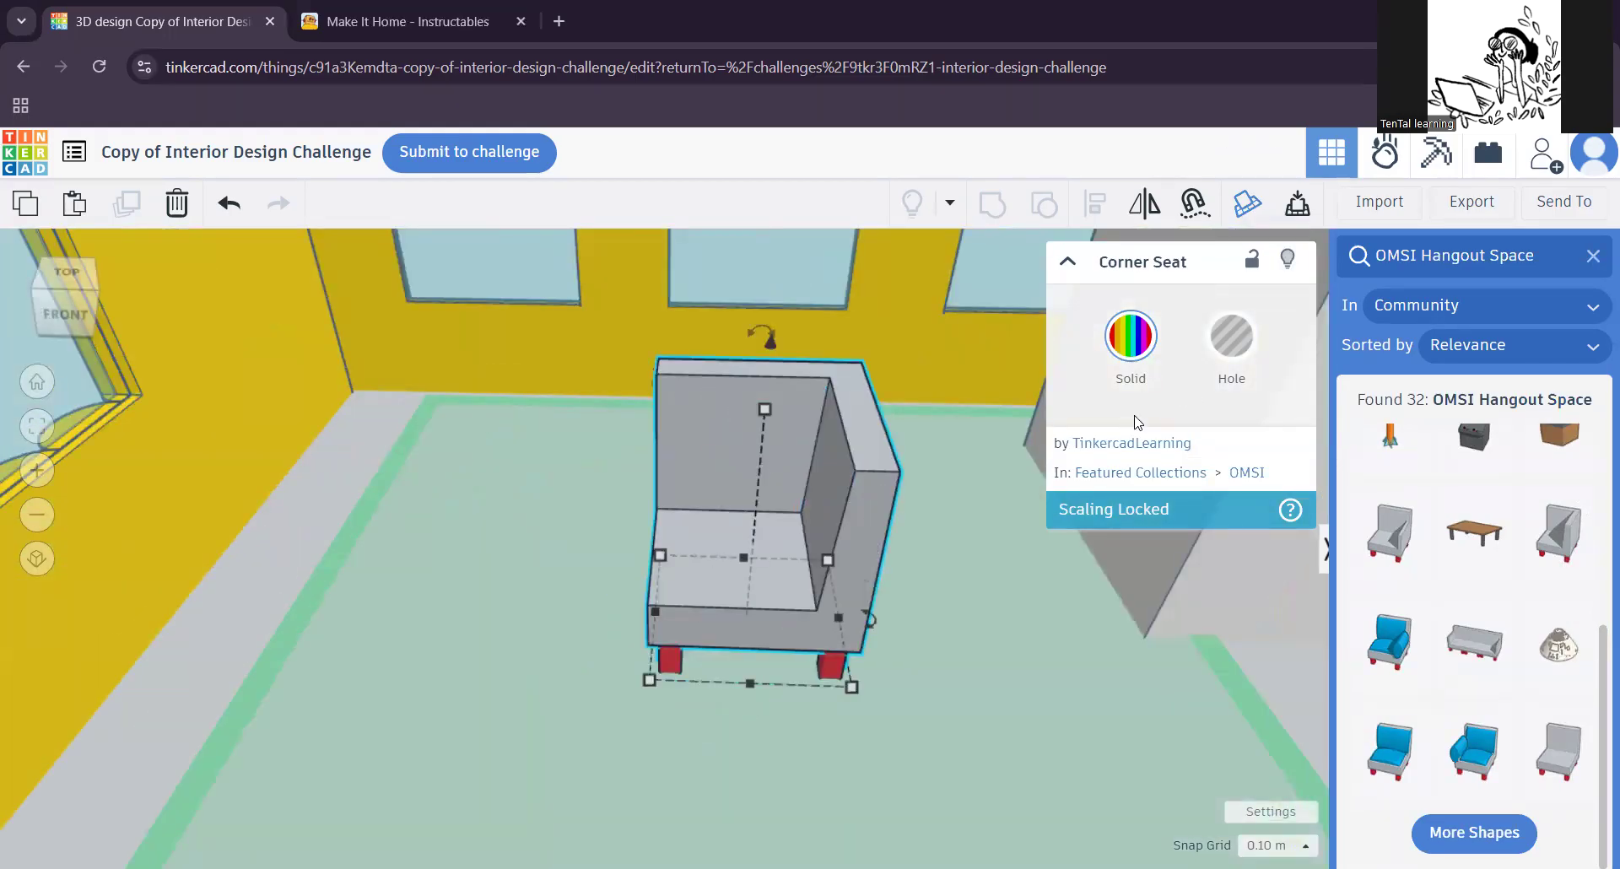
click(1000, 519)
click(875, 504)
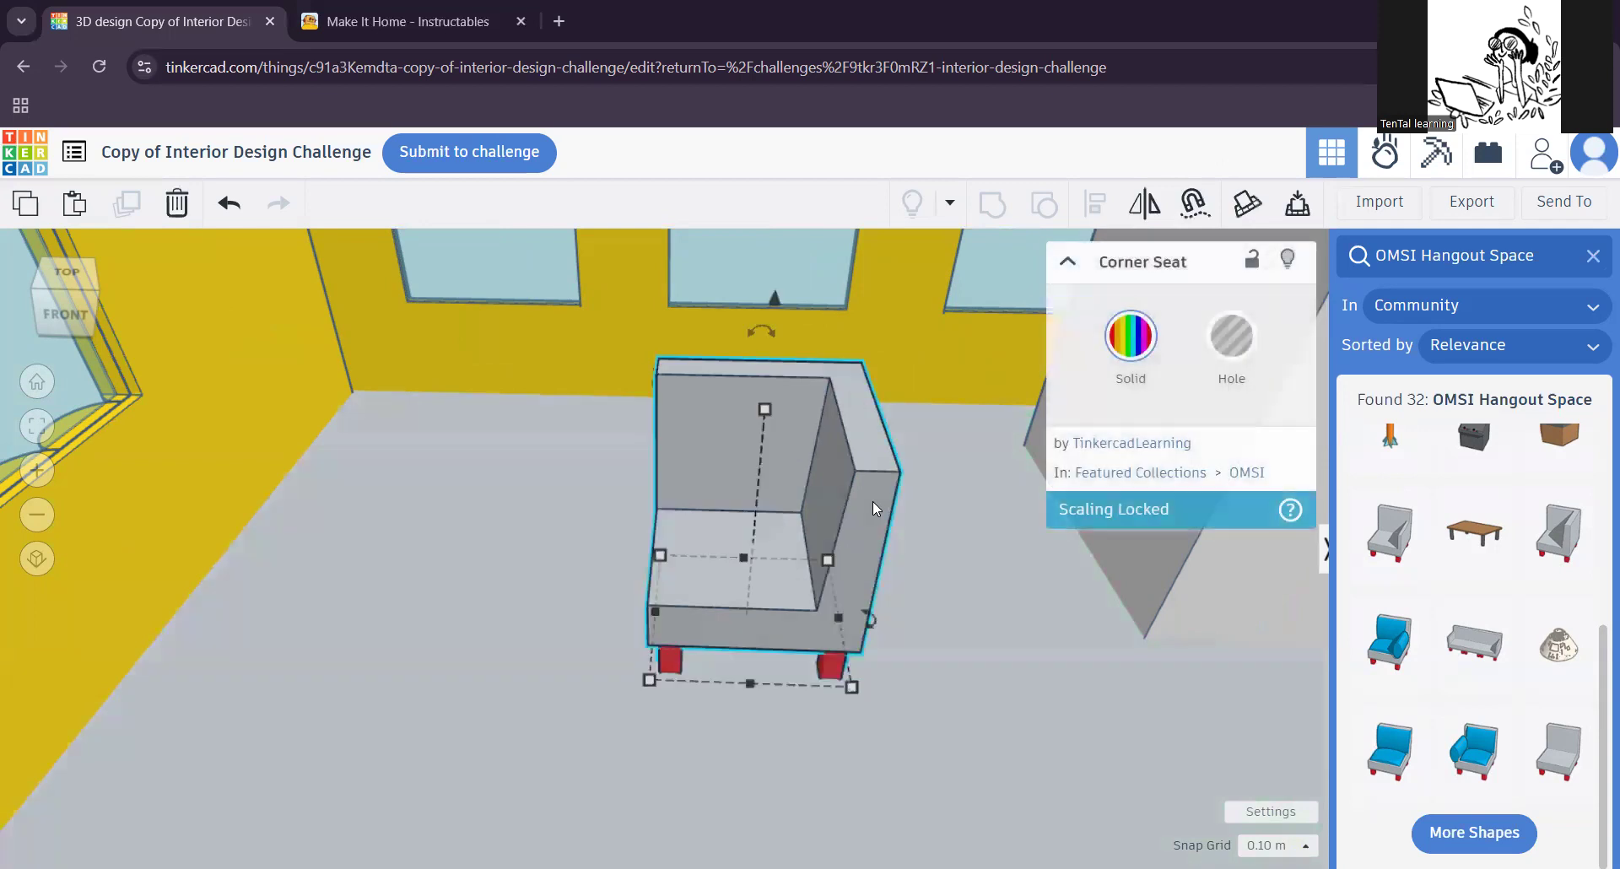
click(971, 542)
click(873, 528)
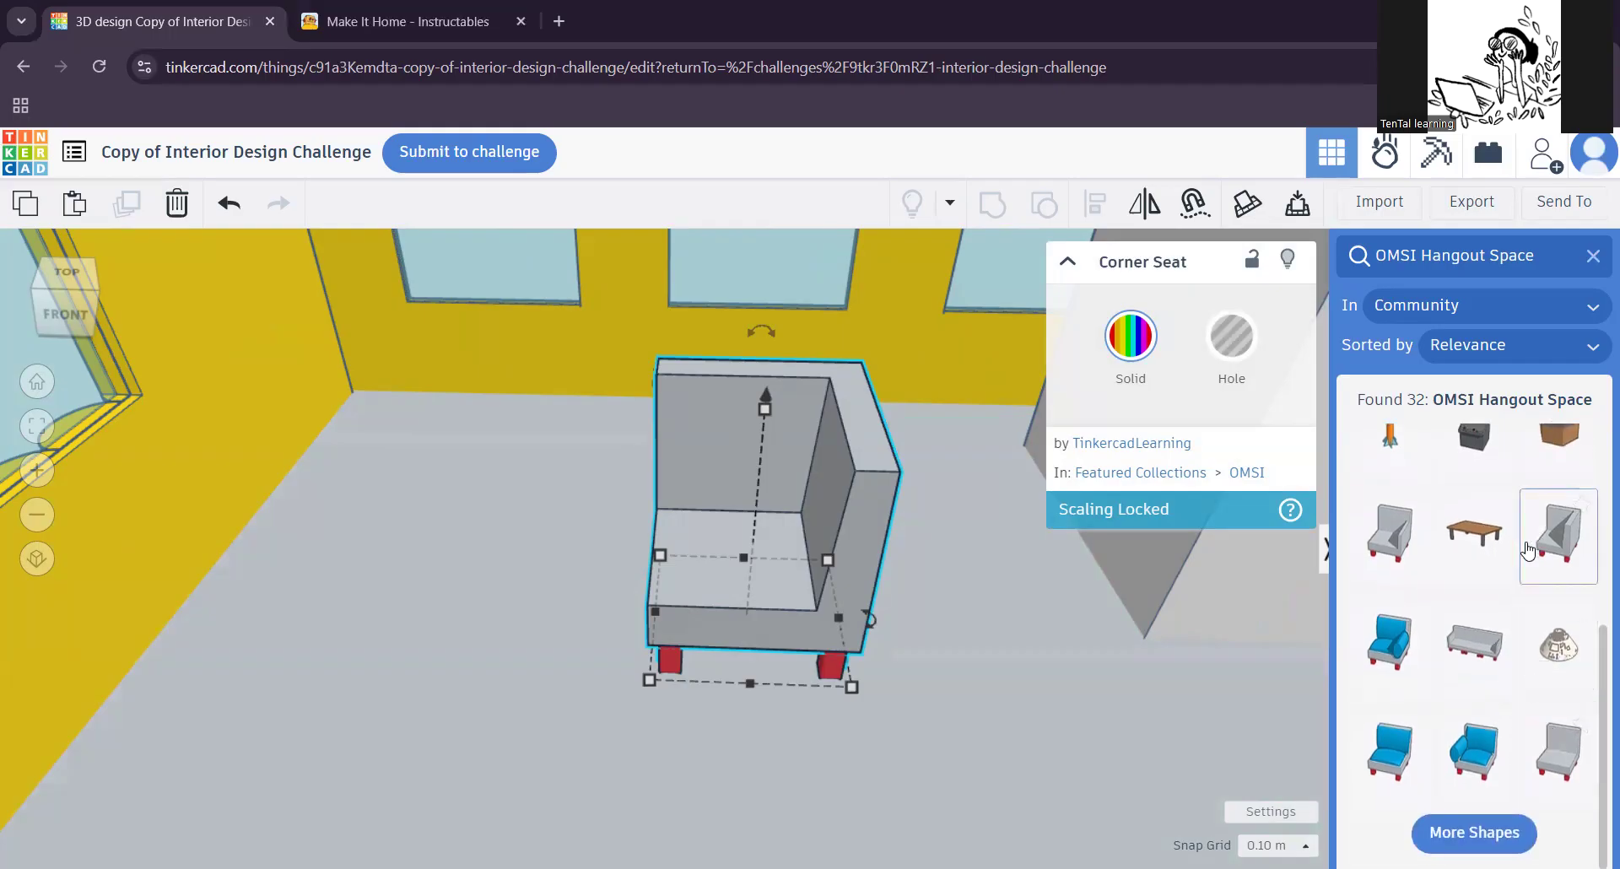
Step: Try out a Big Table beside the corner seat and delete it
click(1475, 544)
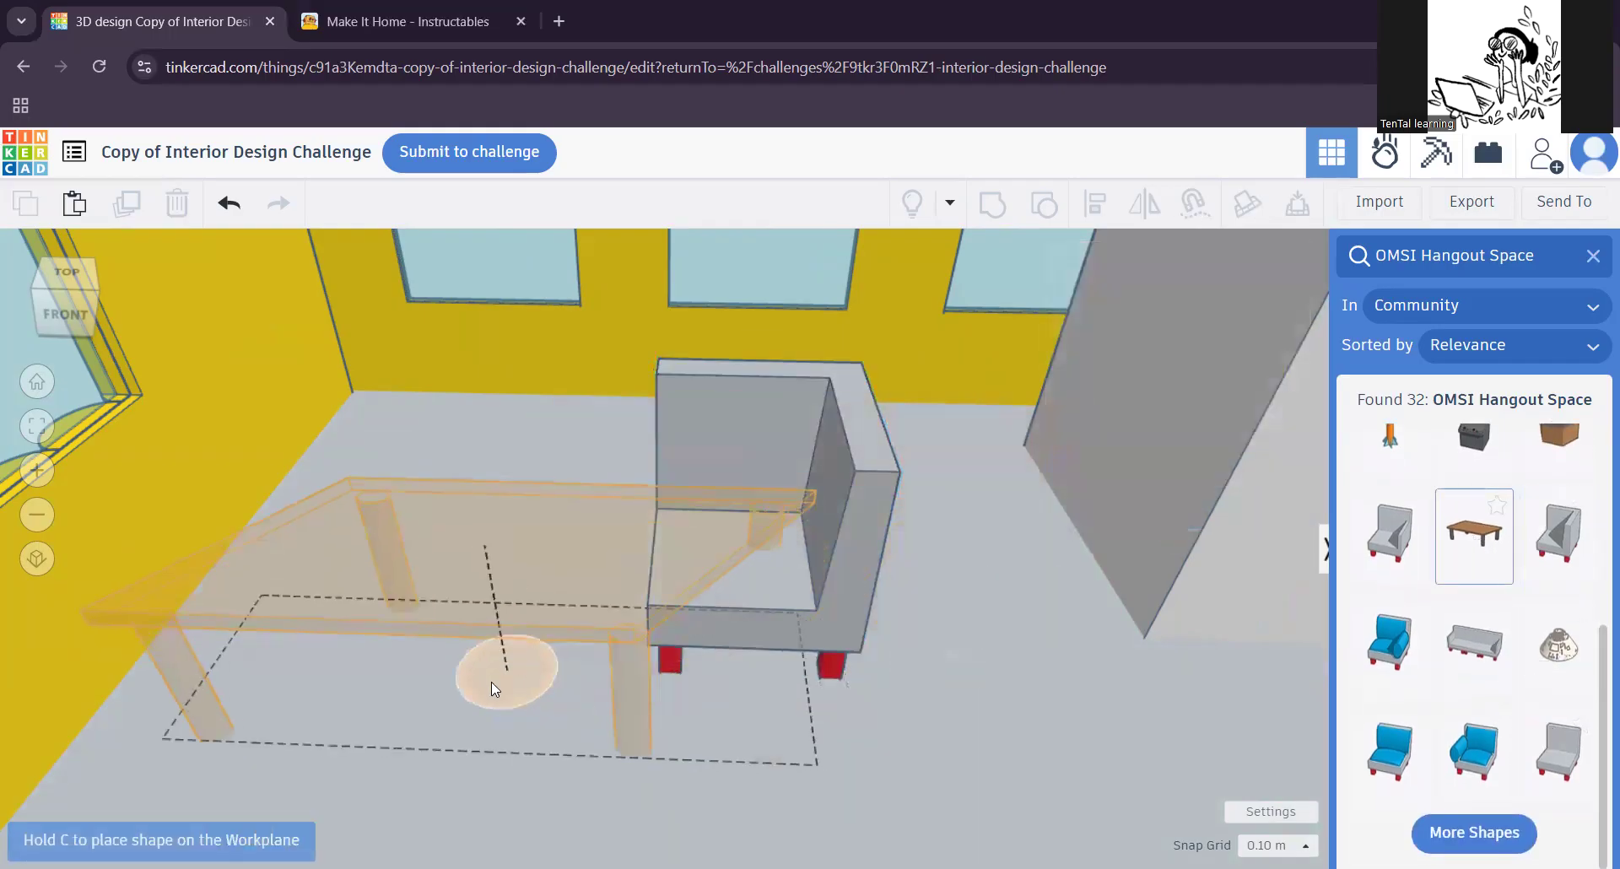
click(481, 717)
scroll(861, 666, down, 2)
drag(866, 594, 991, 586)
right_drag(799, 806, 642, 645)
click(639, 641)
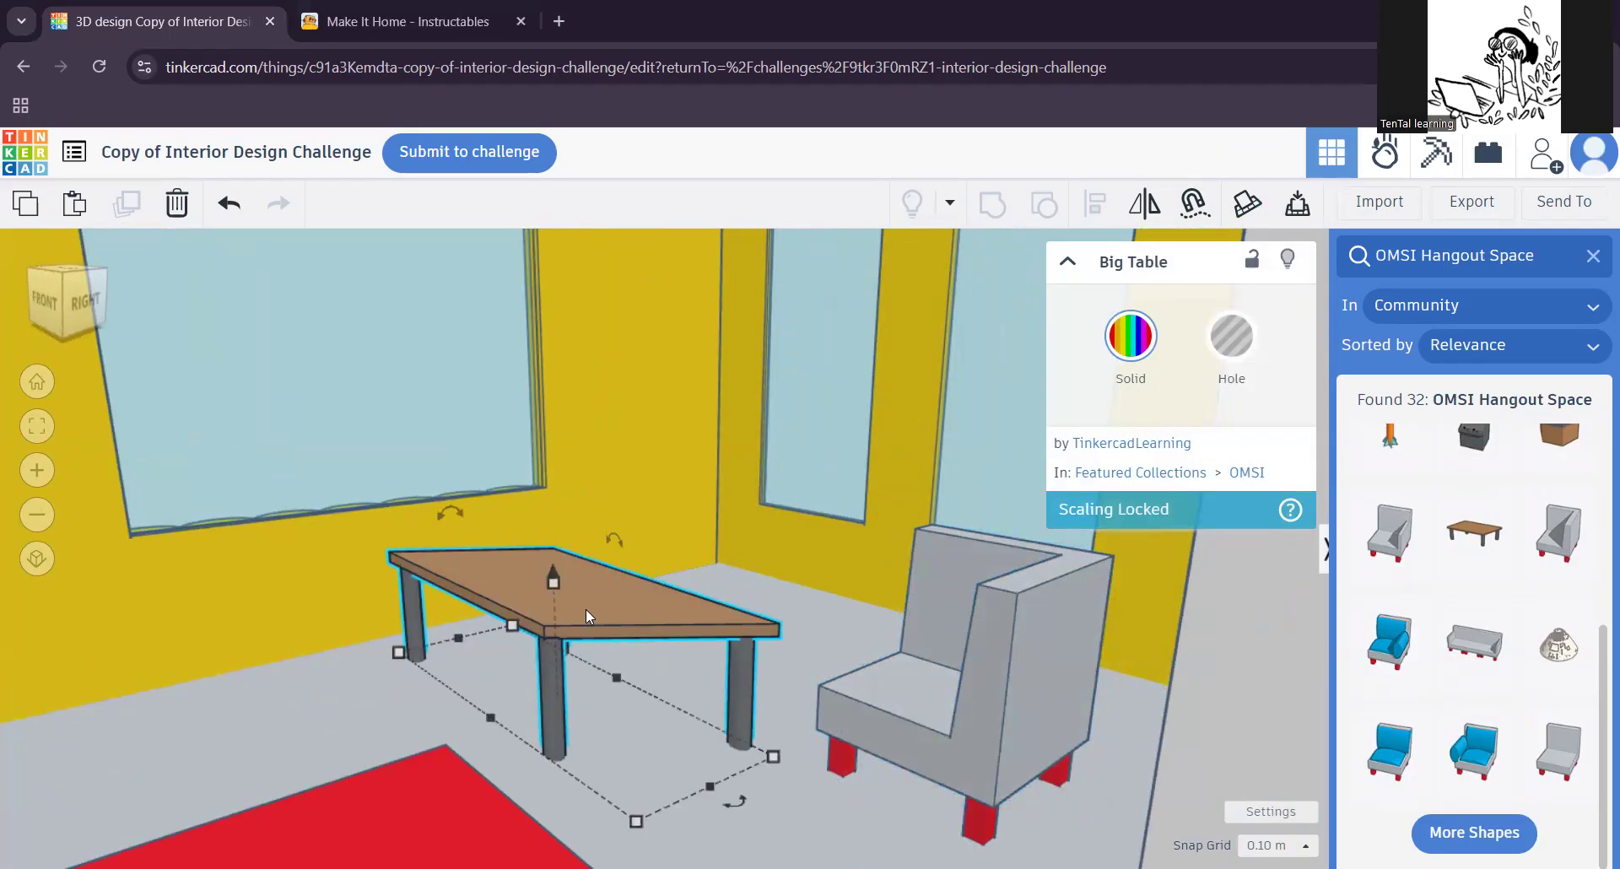
key(Delete)
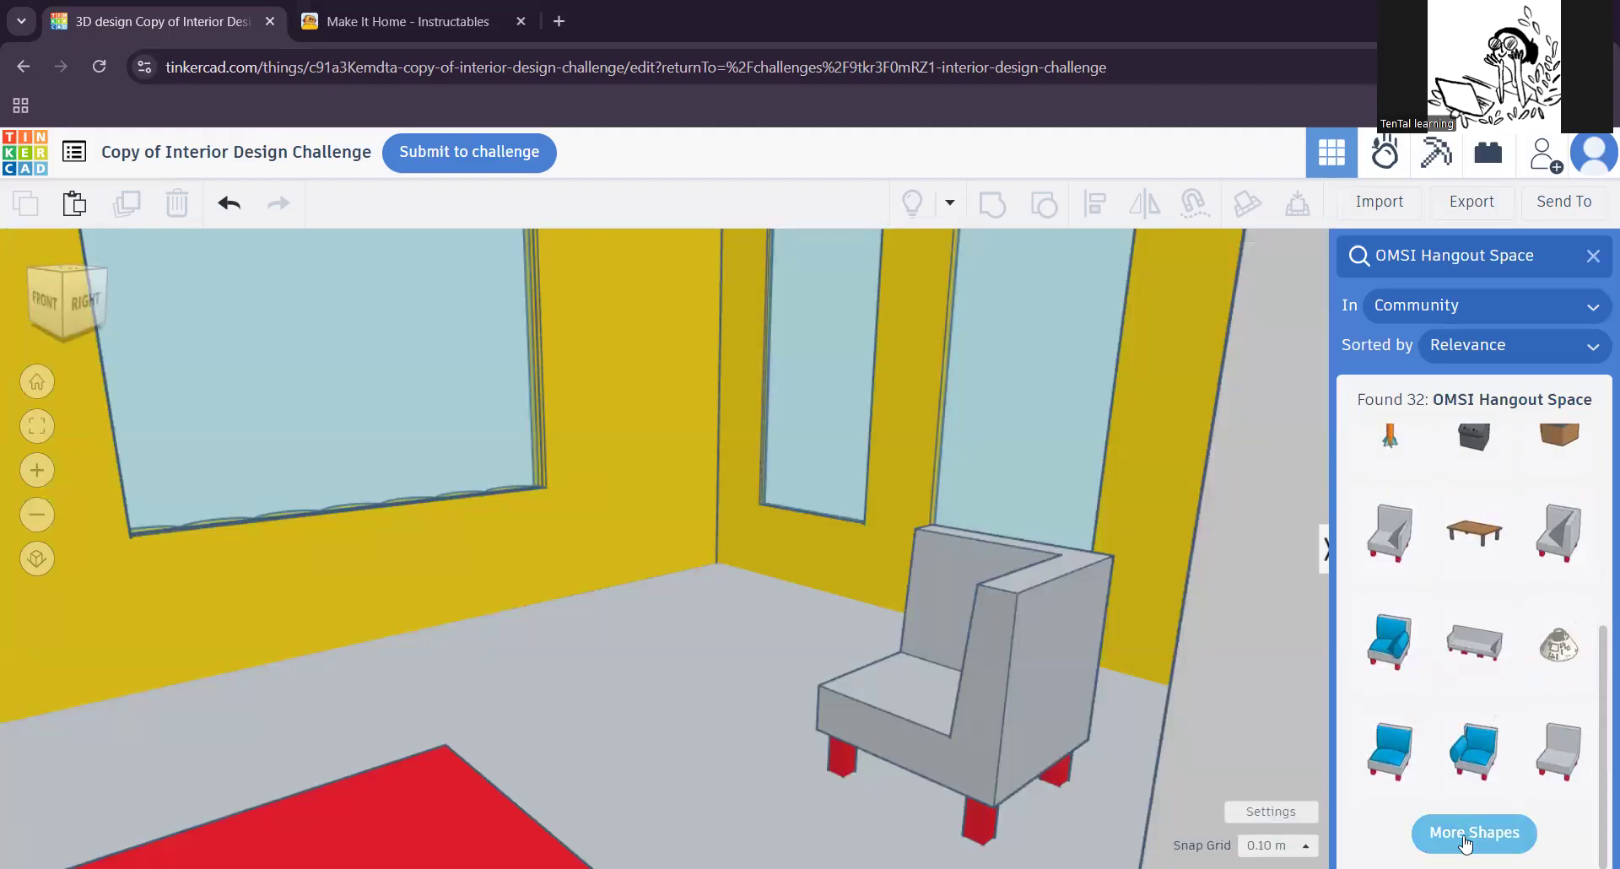
Step: Load more shapes from the search and place one Houseplant in the corner between the windowed walls, deleting the extra copy
click(1465, 834)
scroll(1465, 756, down, 5)
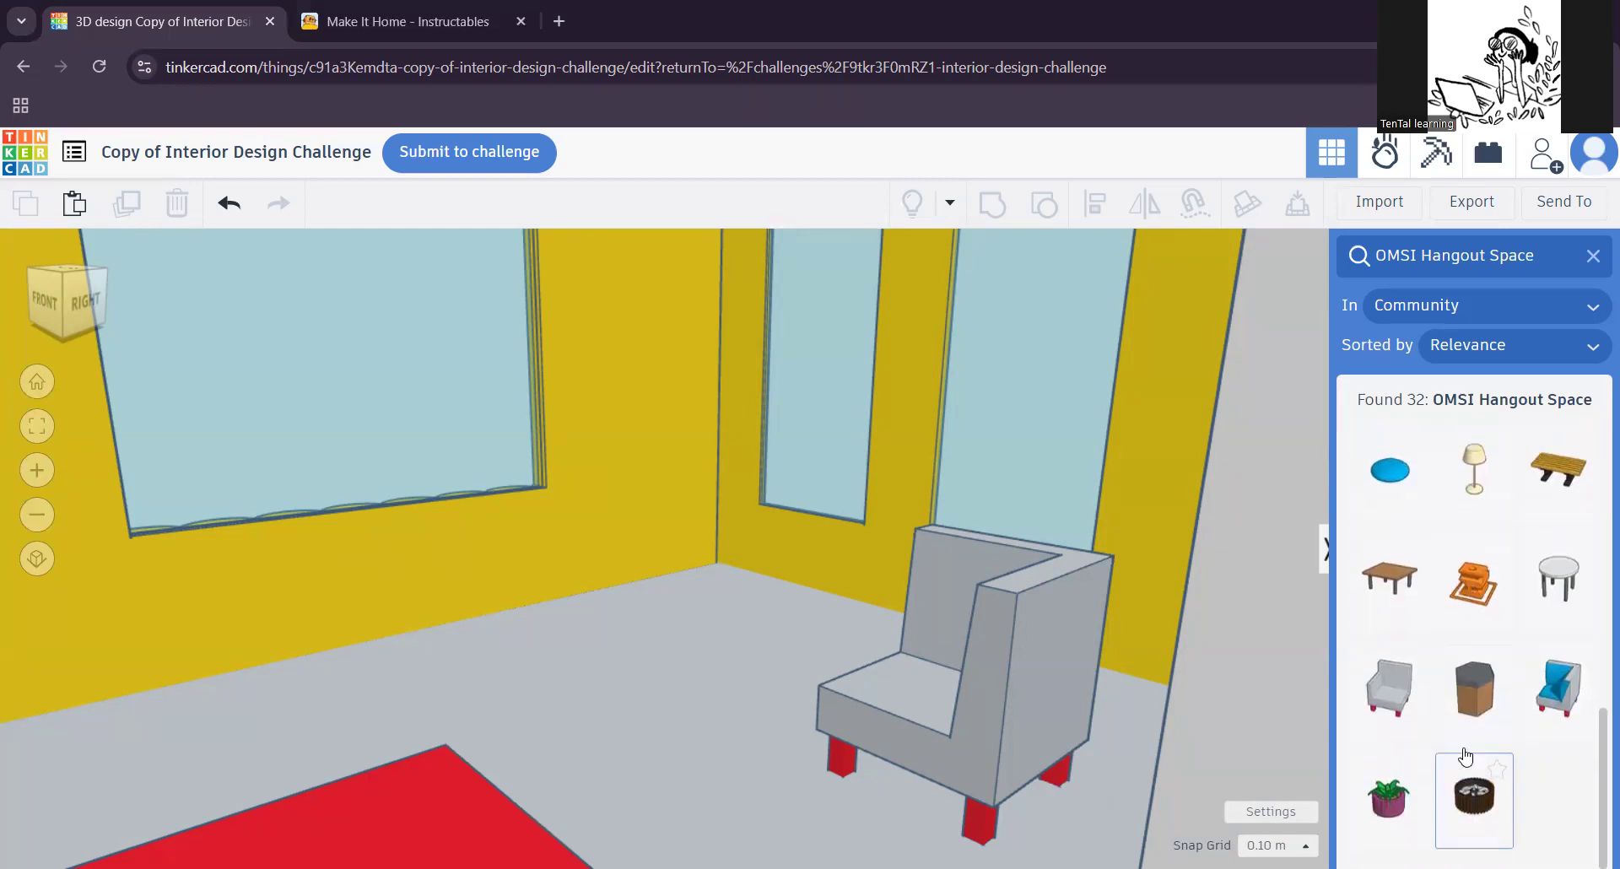
drag(1392, 831, 711, 638)
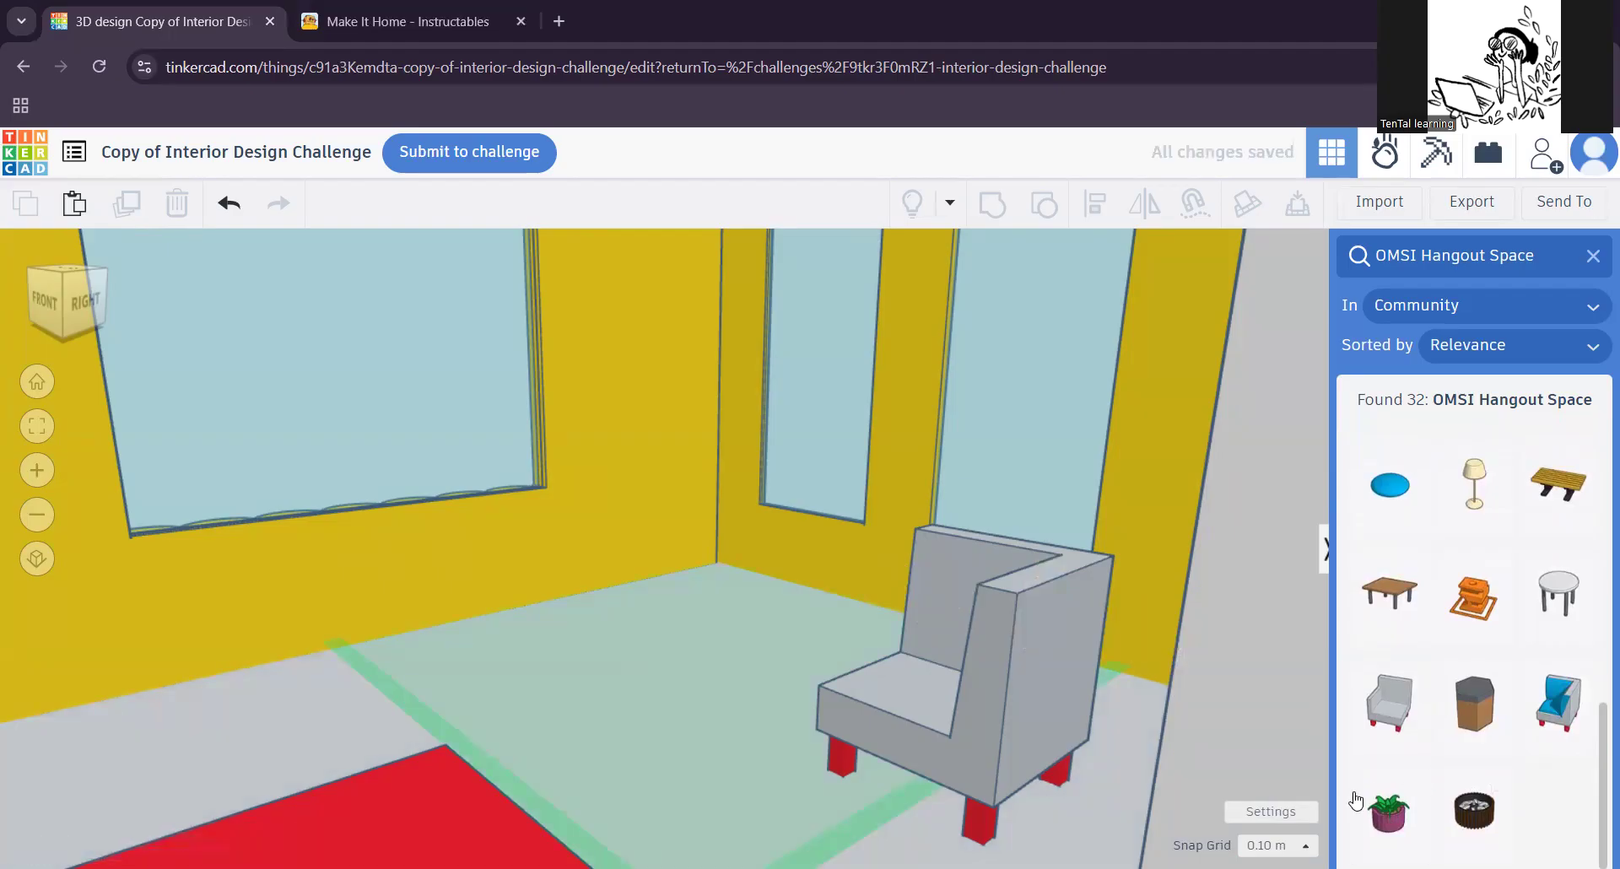
drag(1356, 800, 727, 680)
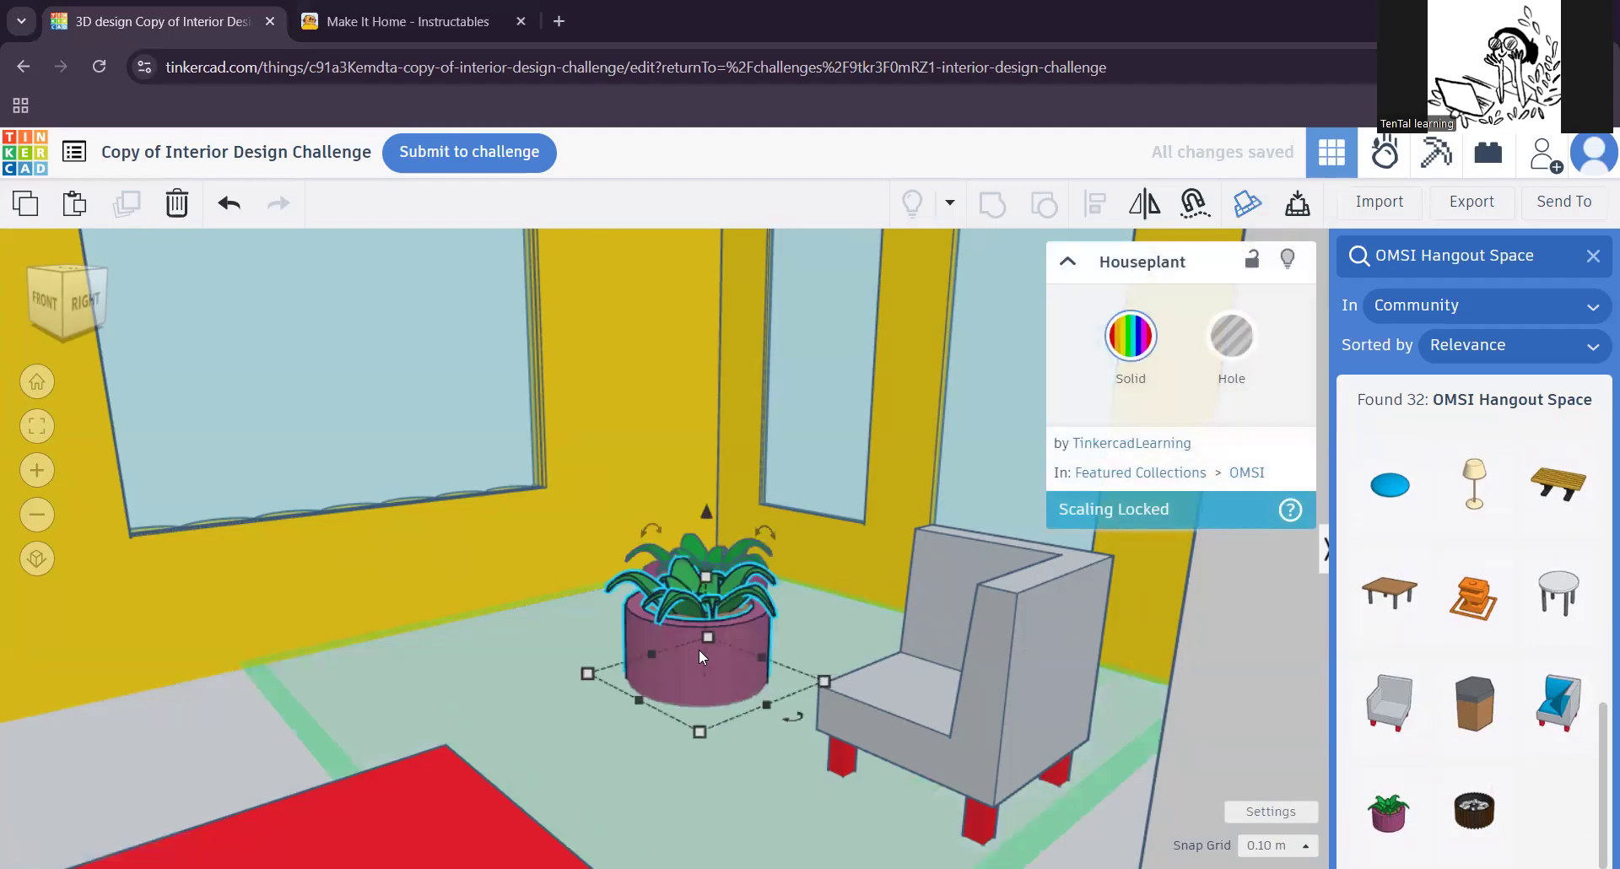
key(Delete)
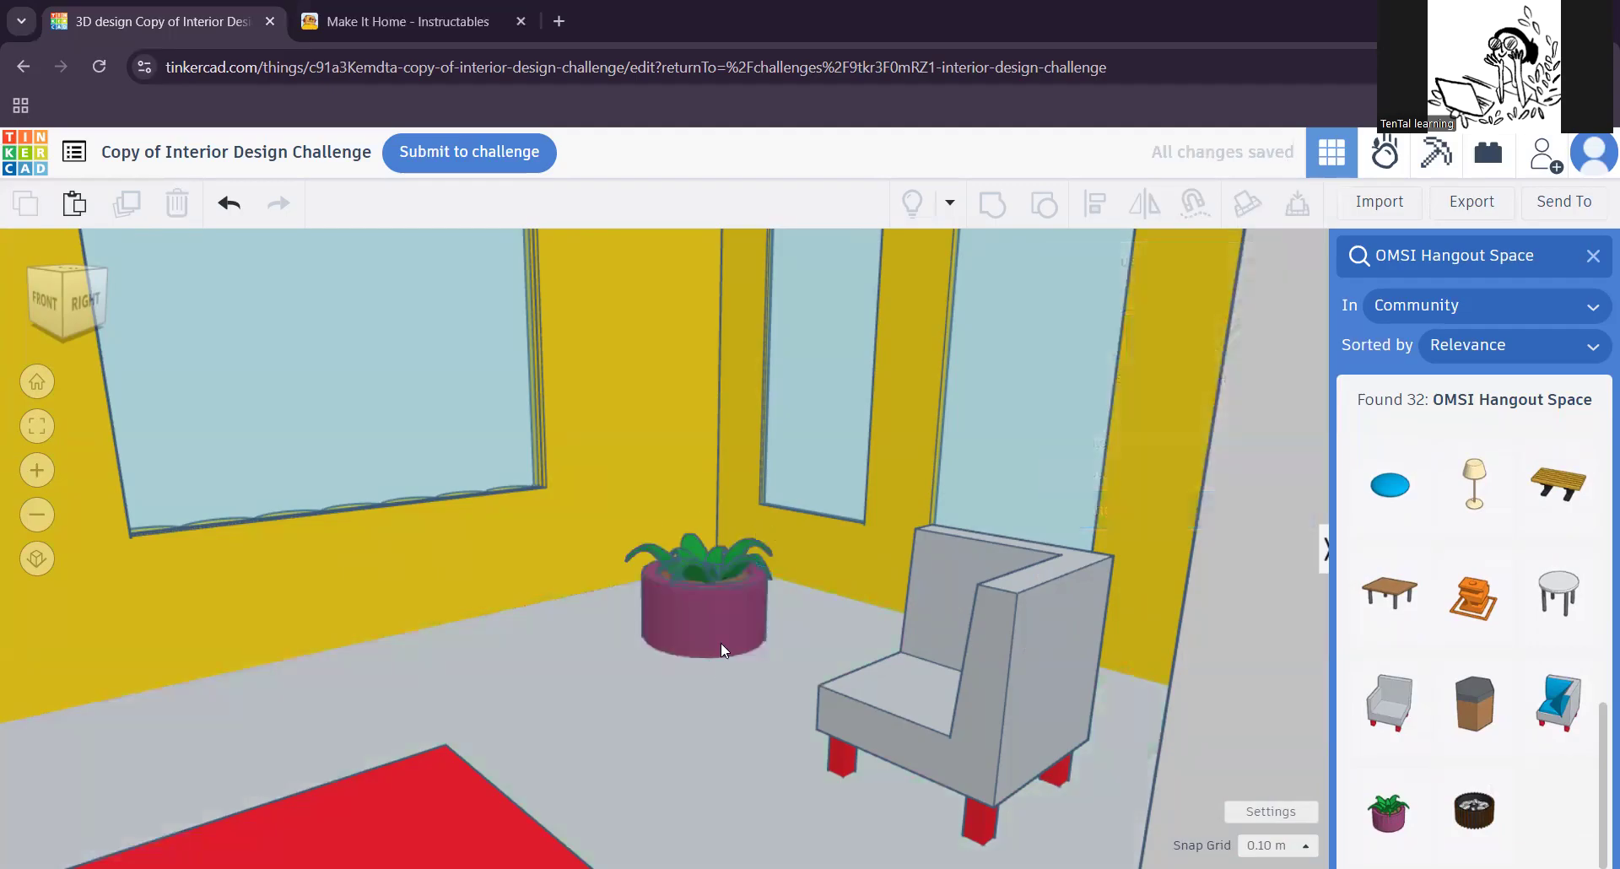
Step: Select the houseplant and examine up close how it sits on the floor in the corner
click(717, 623)
scroll(718, 624, up, 6)
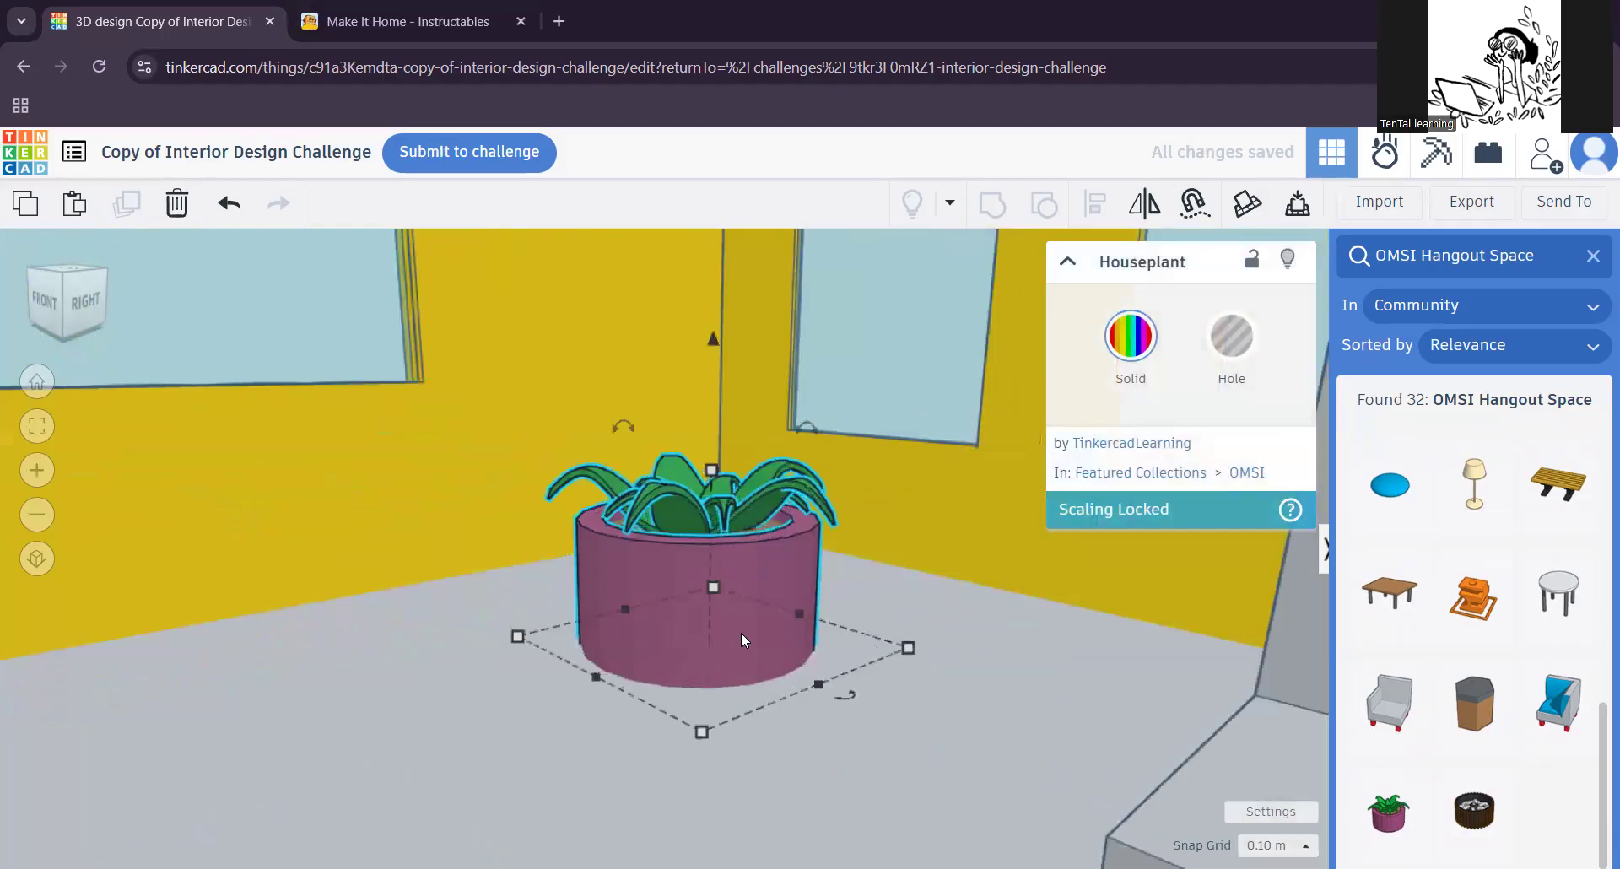
scroll(720, 624, down, 2)
scroll(720, 624, up, 3)
scroll(721, 631, down, 3)
scroll(722, 626, up, 2)
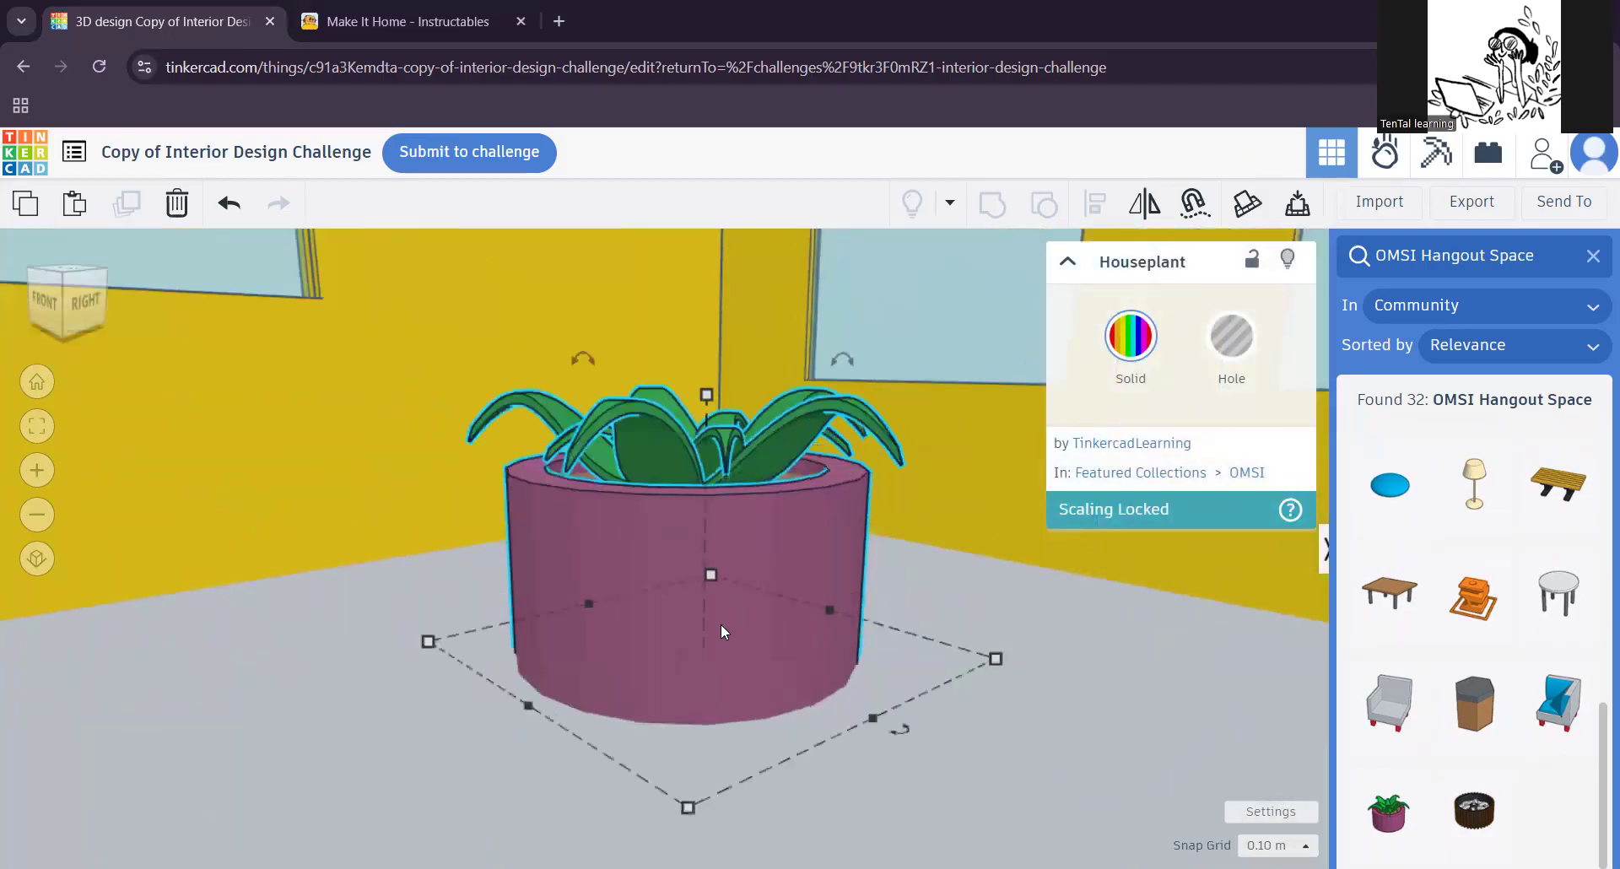
scroll(721, 626, down, 3)
scroll(721, 624, up, 3)
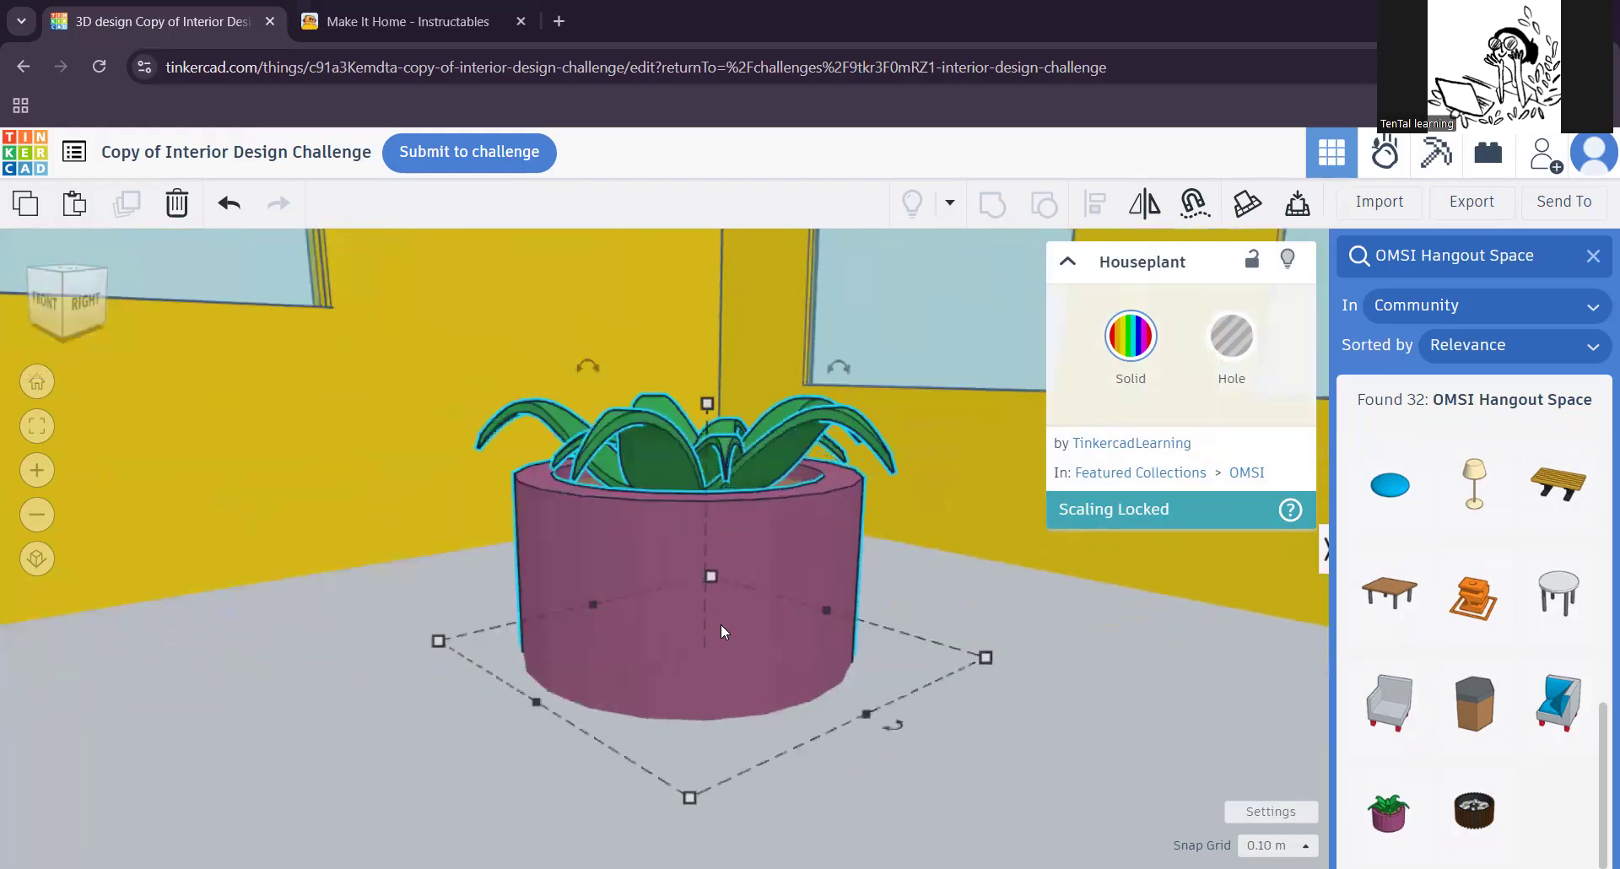
scroll(720, 625, down, 3)
scroll(721, 625, up, 1)
scroll(721, 631, up, 1)
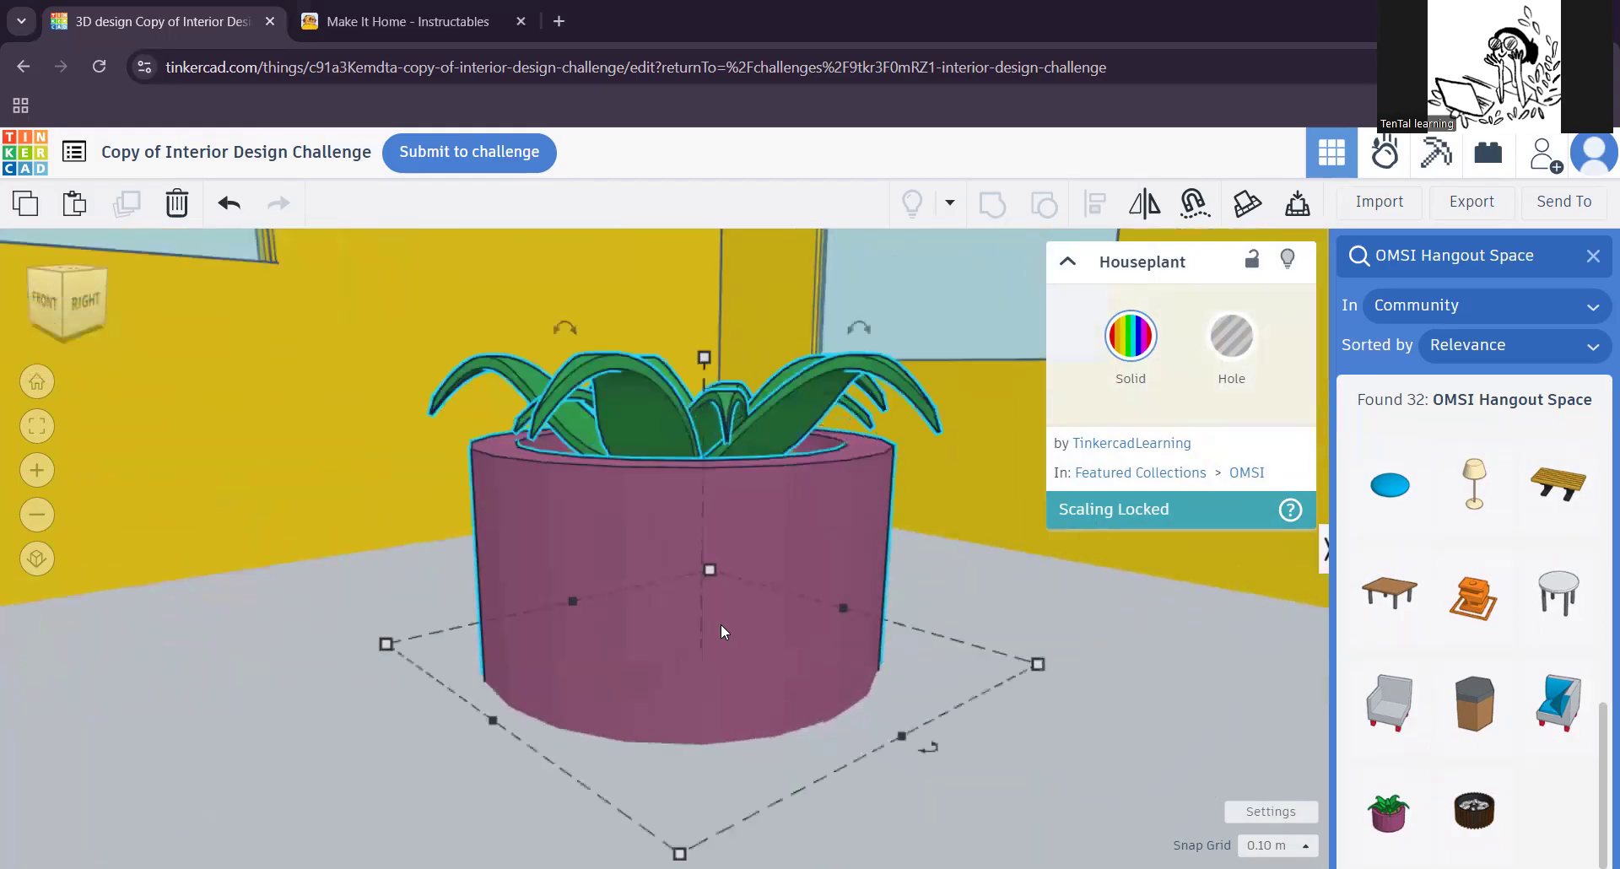
Step: Nudge the houseplant about 0.30 across the floor near the corner between the windowed walls
mouse_move(605, 688)
middle_down()
mouse_move(528, 667)
mouse_move(646, 684)
mouse_move(604, 686)
middle_up()
right_drag(604, 685, 564, 666)
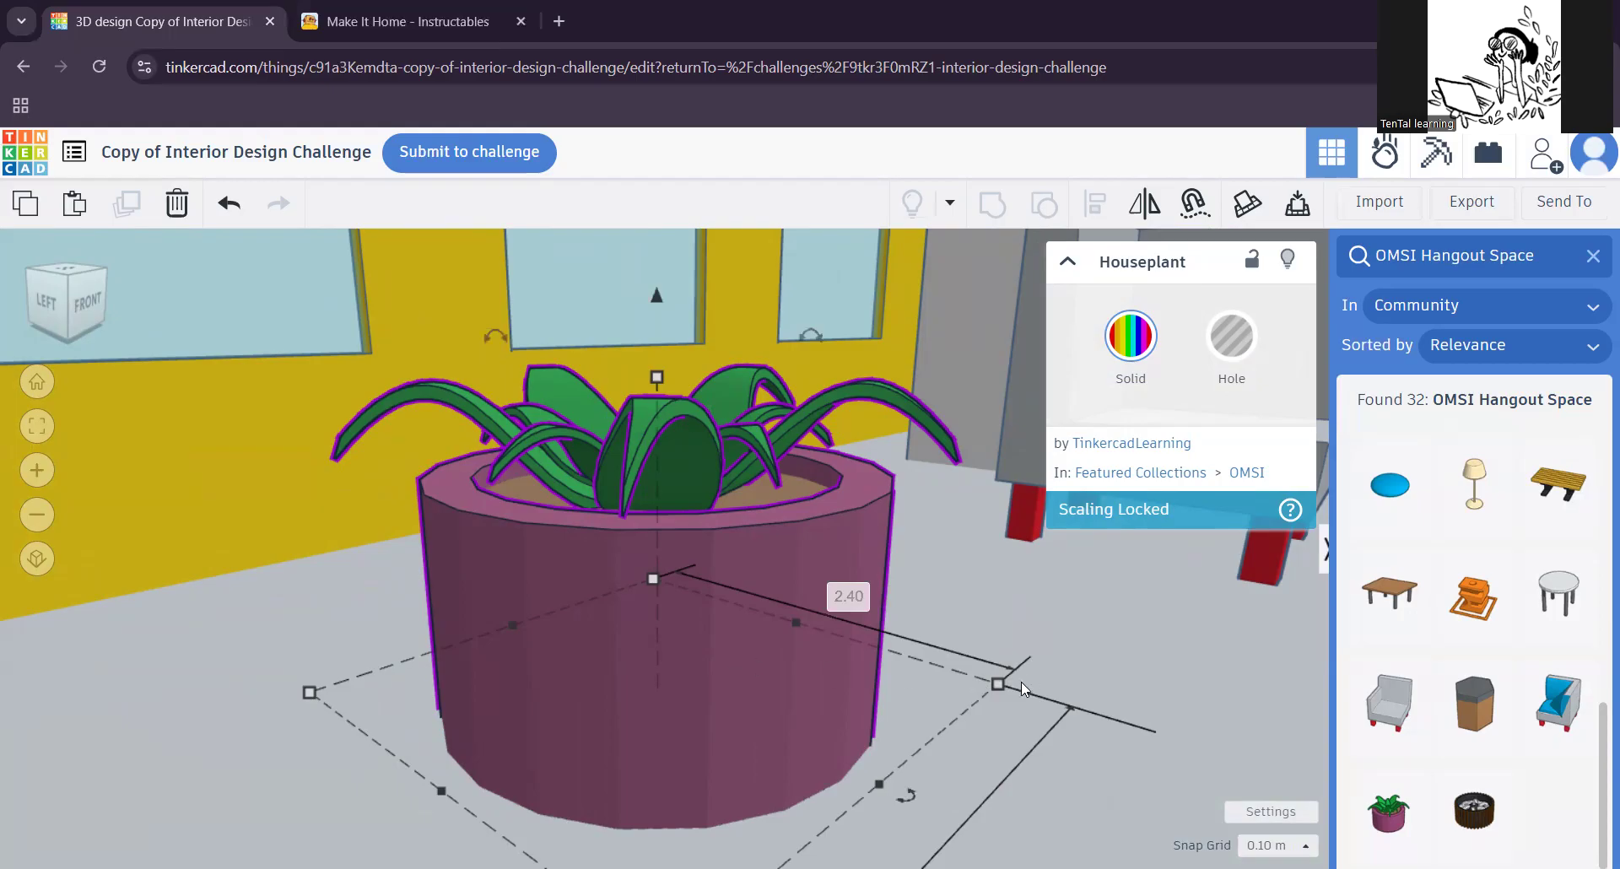
mouse_move(669, 671)
mouse_down()
mouse_move(574, 668)
mouse_move(411, 708)
mouse_move(684, 651)
mouse_up()
scroll(679, 651, down, 2)
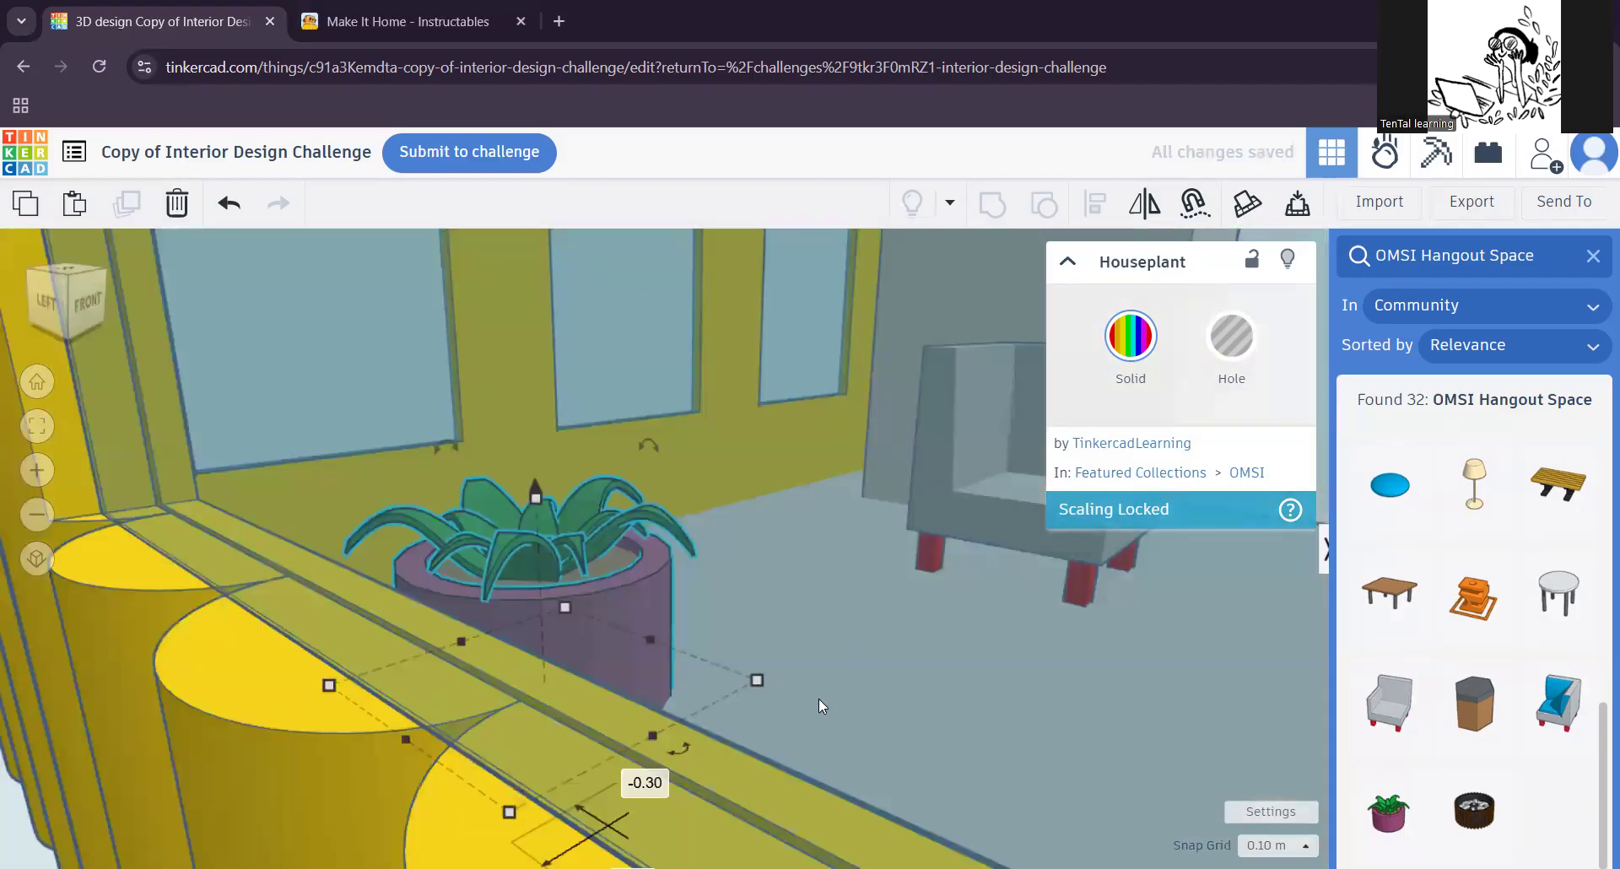
right_drag(651, 705, 677, 675)
scroll(792, 667, up, 3)
scroll(792, 666, down, 3)
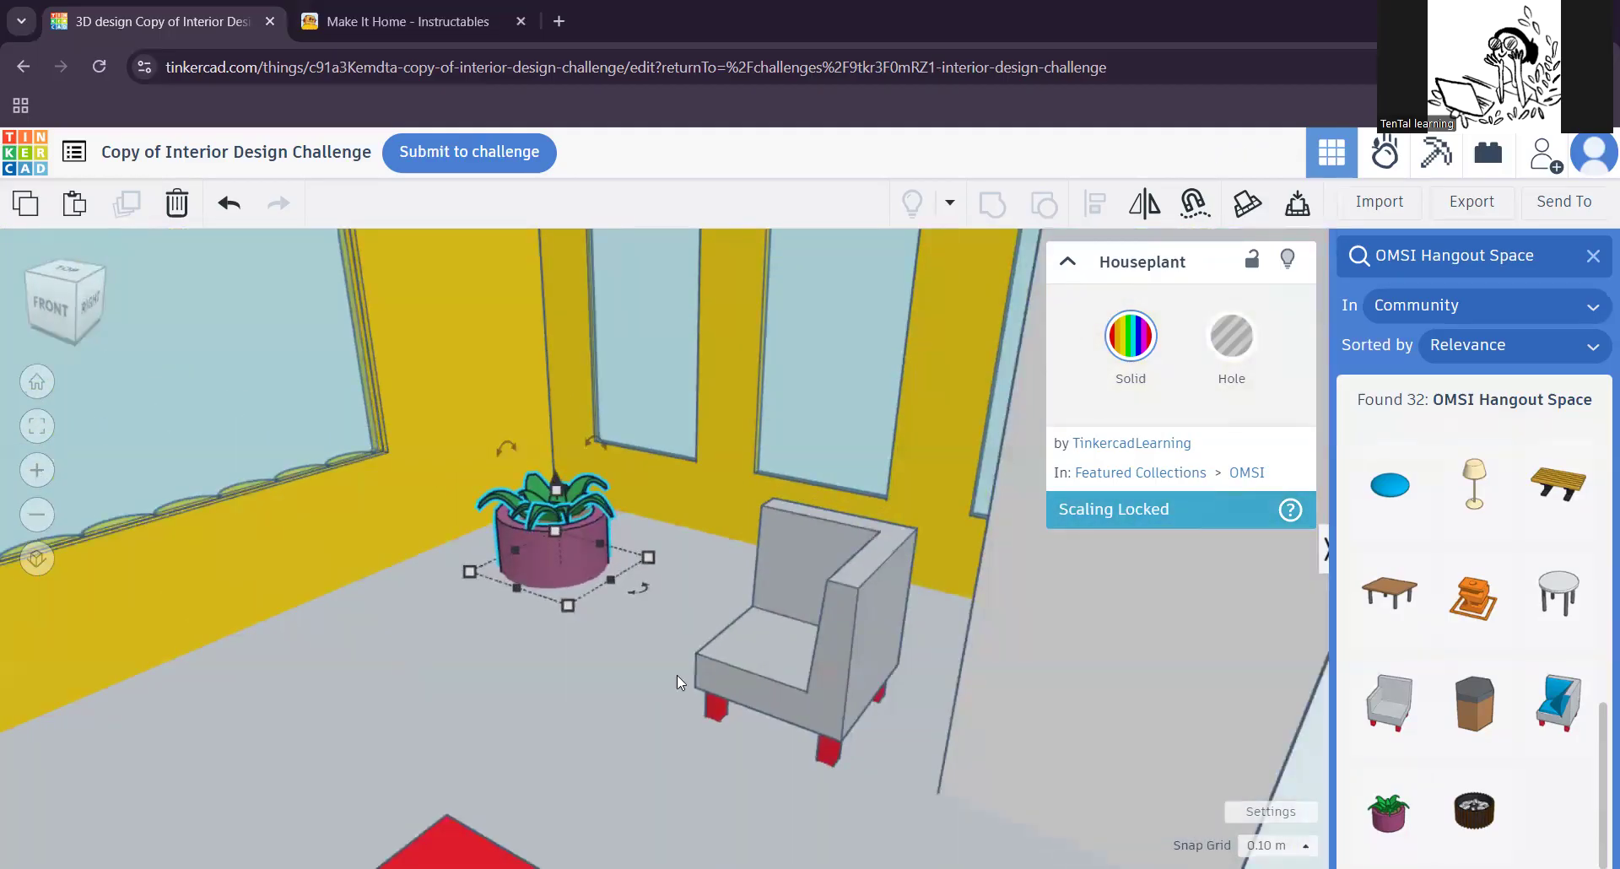
Step: Place an Art Sculpture on the floor in front of the houseplant and corner seat, and select the corner seat
right_drag(561, 687, 920, 620)
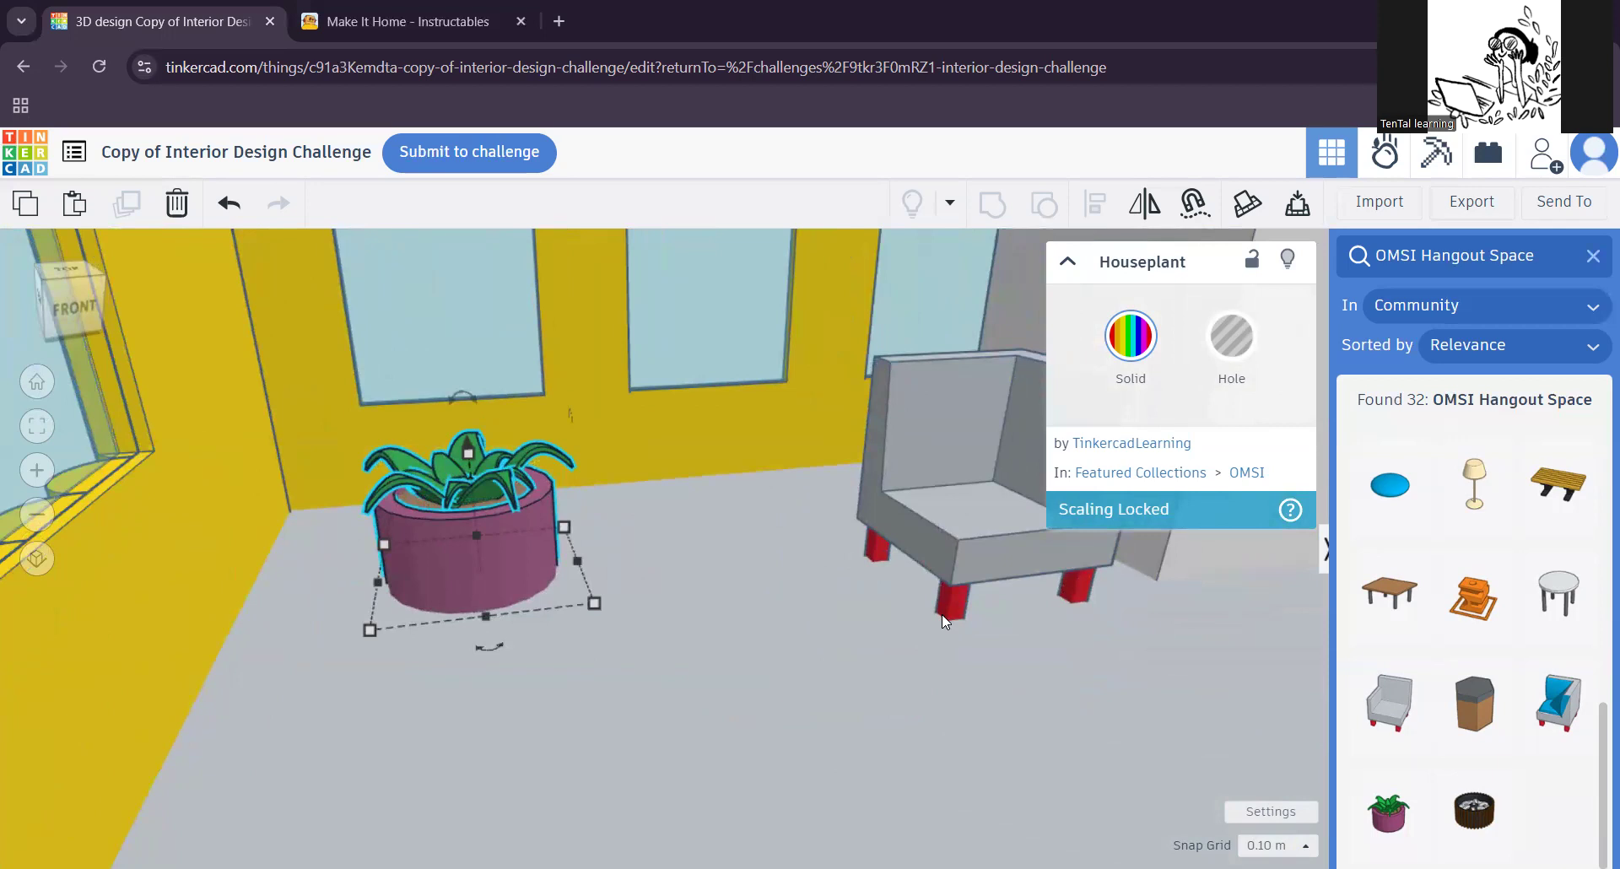
drag(1473, 600, 769, 697)
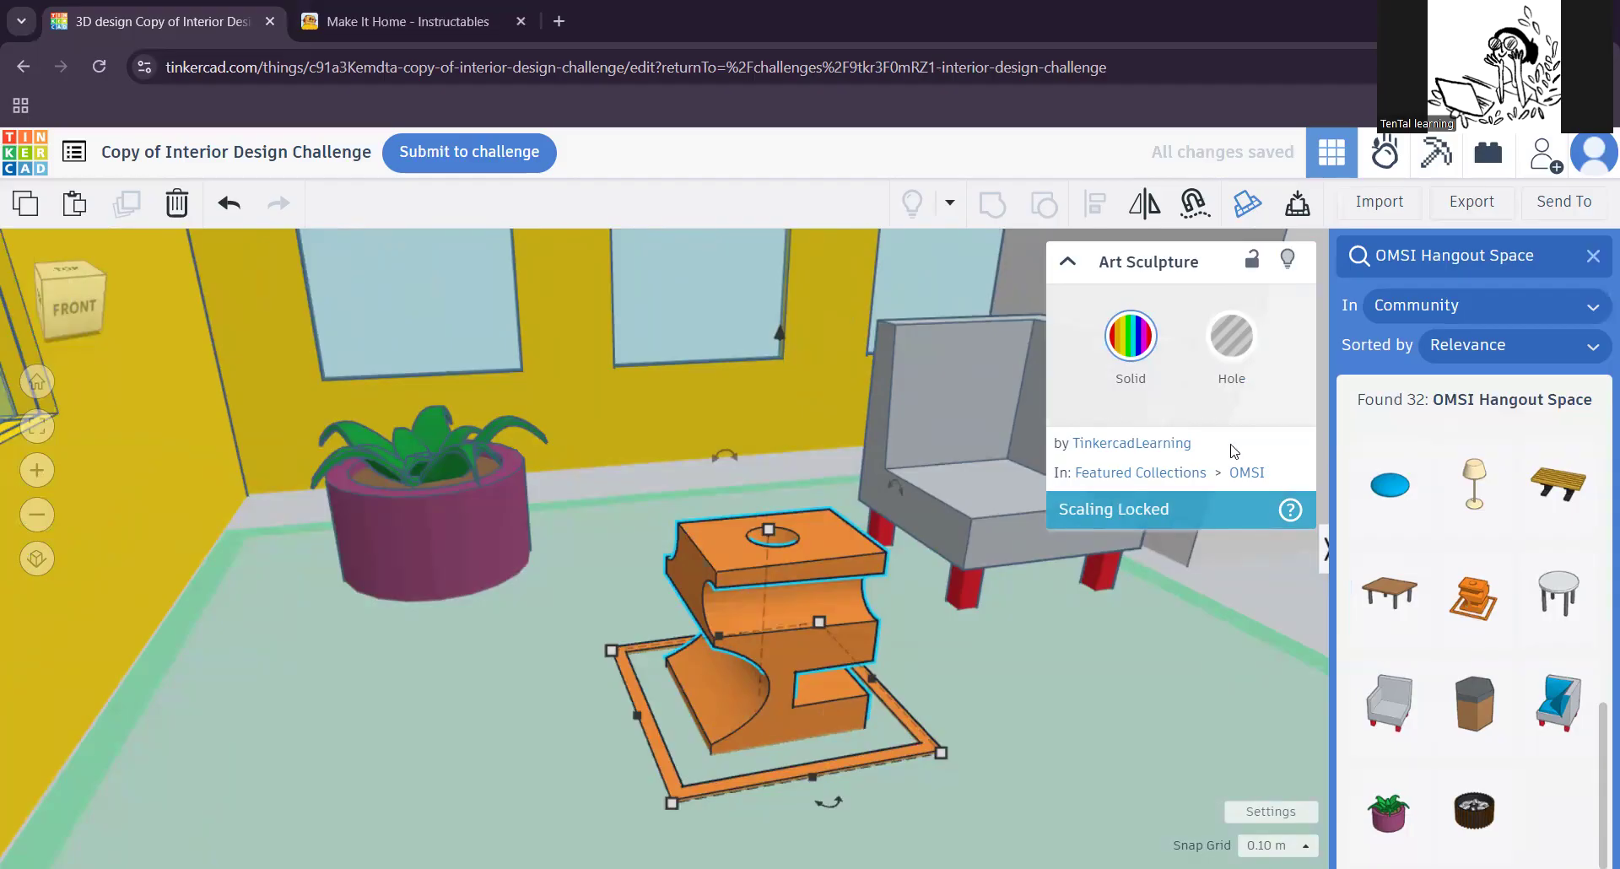
mouse_move(935, 661)
right_down()
mouse_move(833, 635)
mouse_move(876, 661)
right_up()
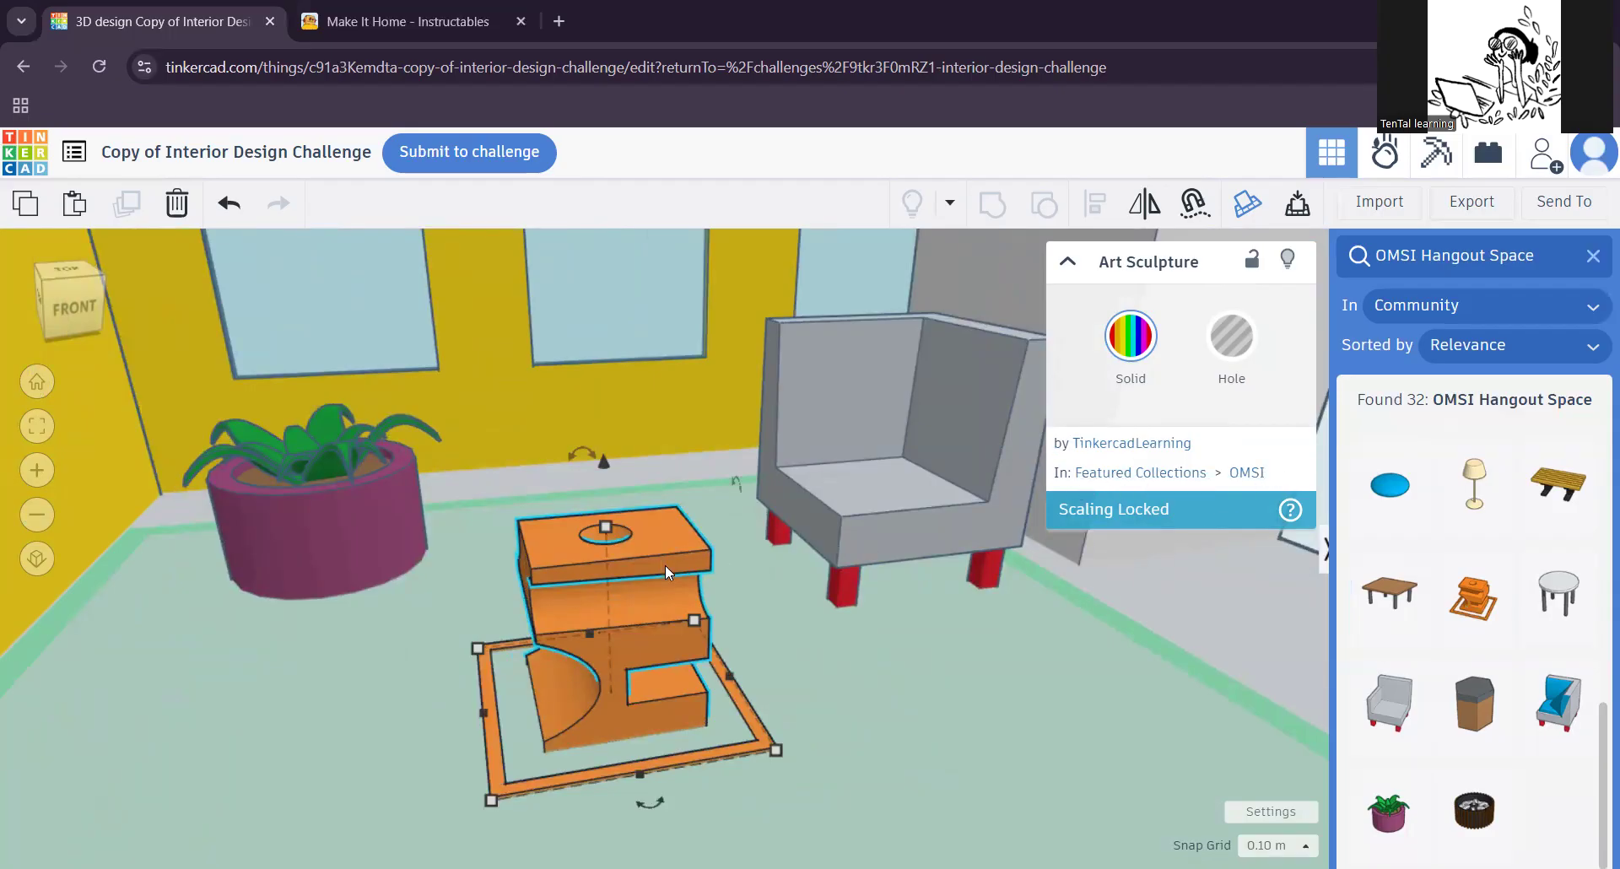
click(889, 522)
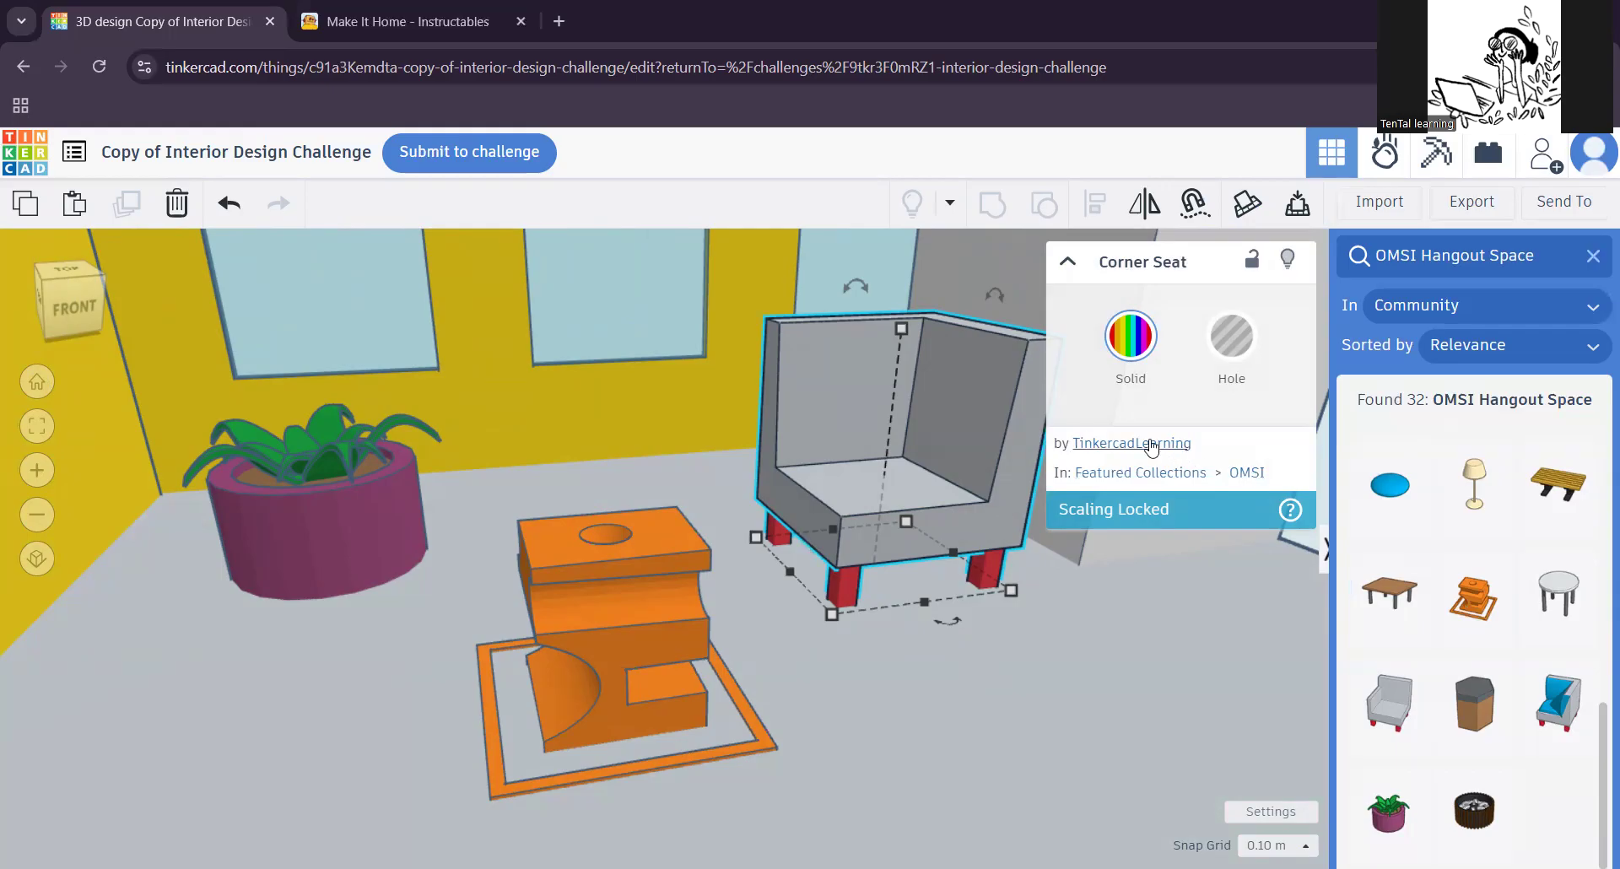
Step: Place a Lamp from the OMSI Hangout Space results on the floor beside the Art Sculpture, in front of the houseplant
scroll(1458, 761, down, 1)
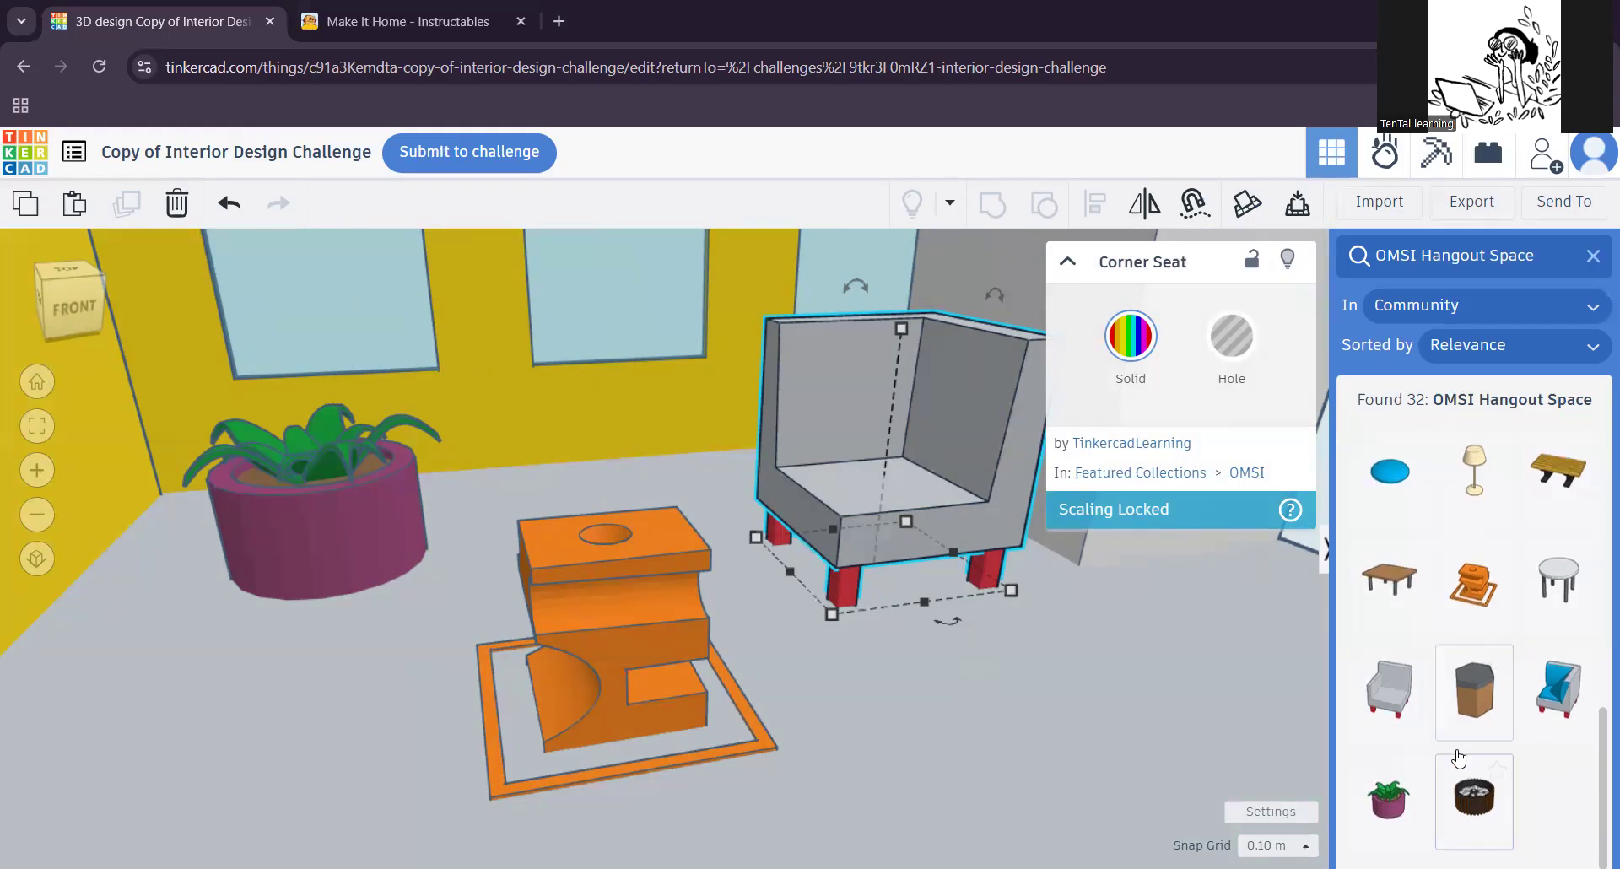
scroll(1468, 781, up, 4)
drag(1474, 798, 328, 758)
scroll(567, 619, down, 5)
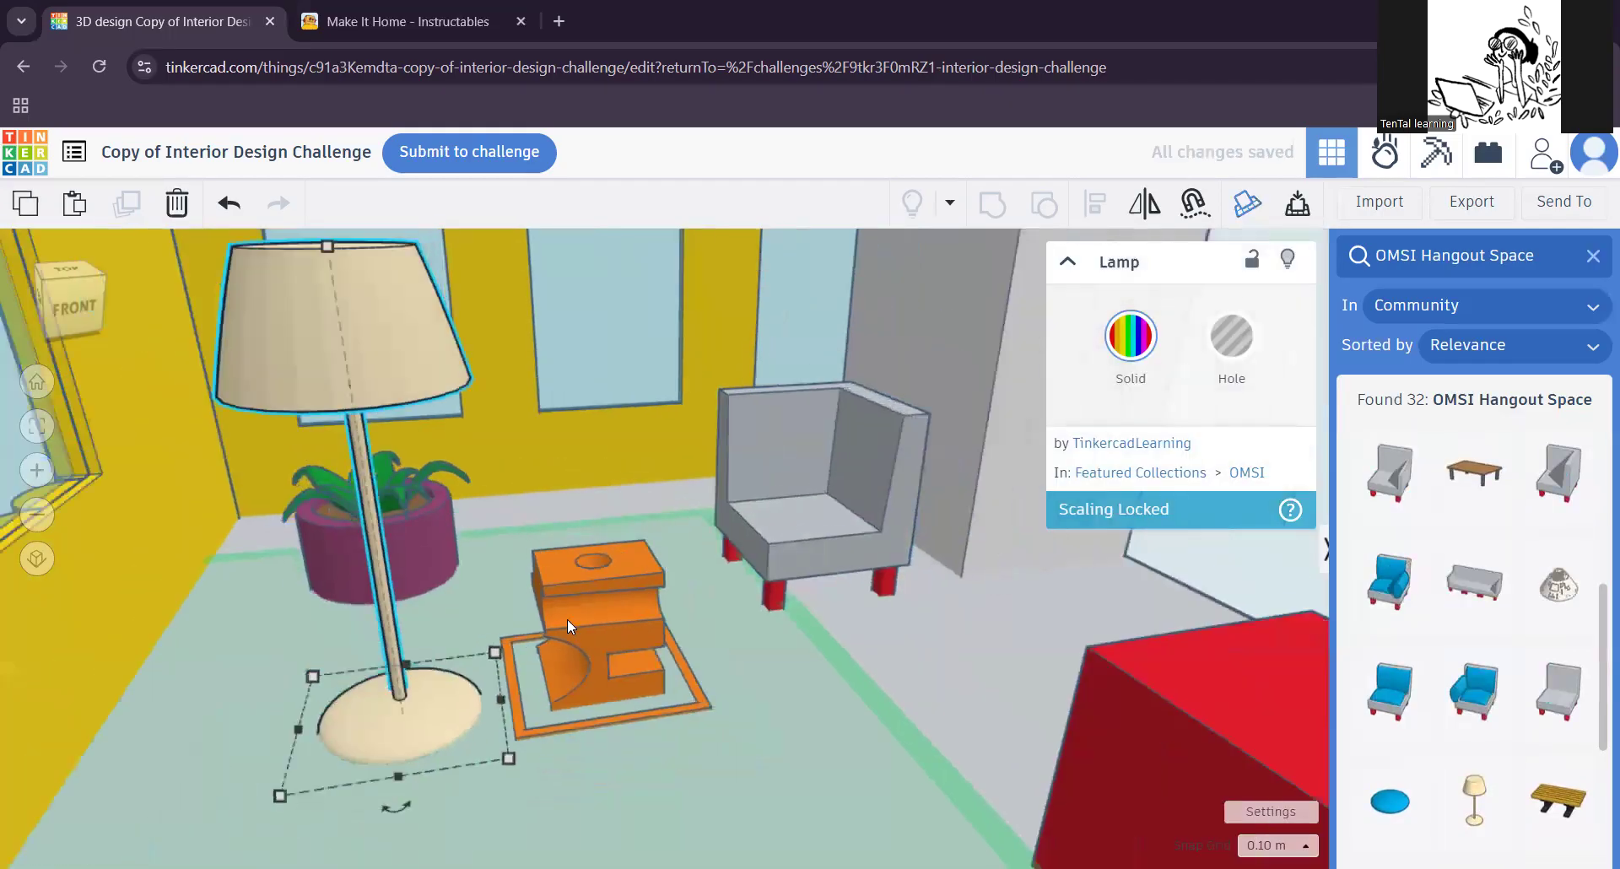
middle_drag(667, 687, 683, 702)
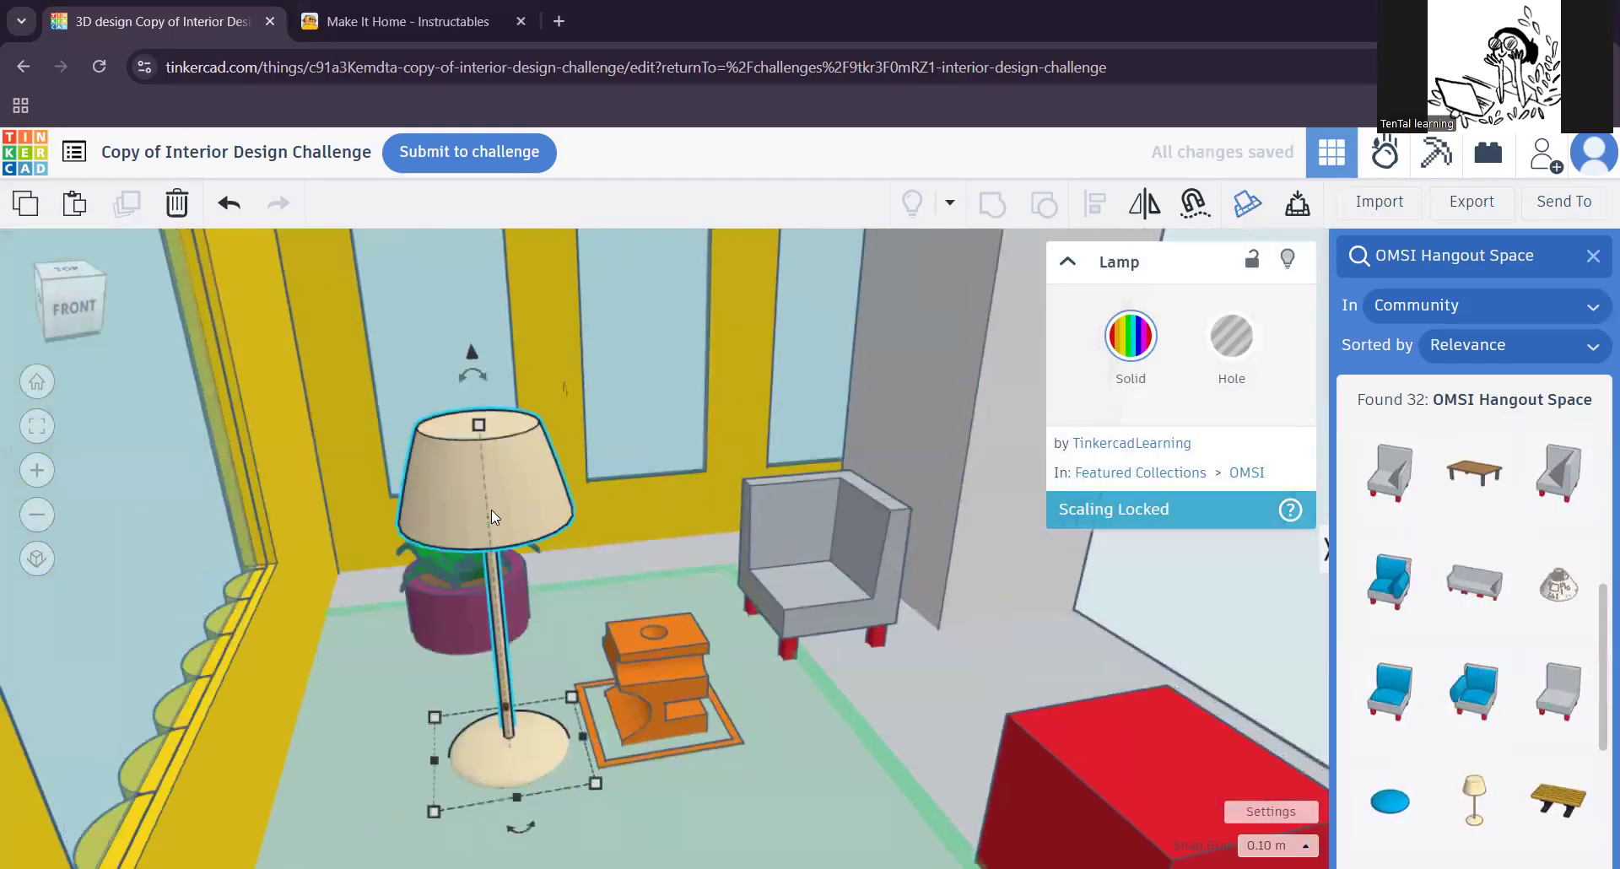
scroll(758, 665, down, 2)
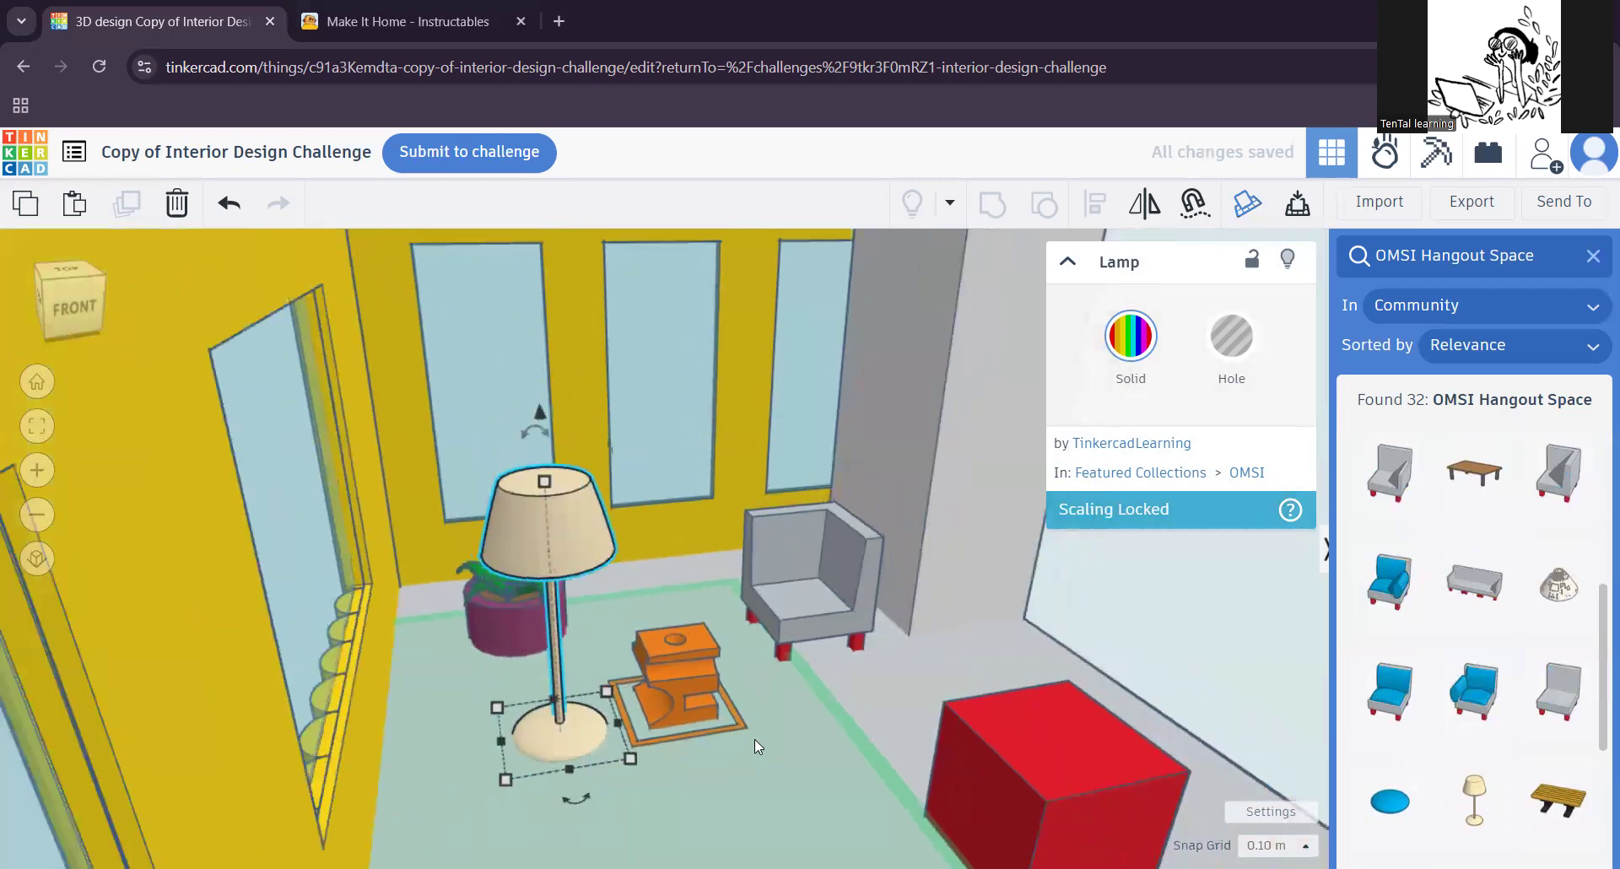
middle_drag(754, 740, 668, 666)
middle_drag(747, 737, 687, 649)
Step: Close the shape search and move the red box about 1.79 across the floor towards the lamp, fine-tuning its position by 0.20
scroll(776, 718, up, 2)
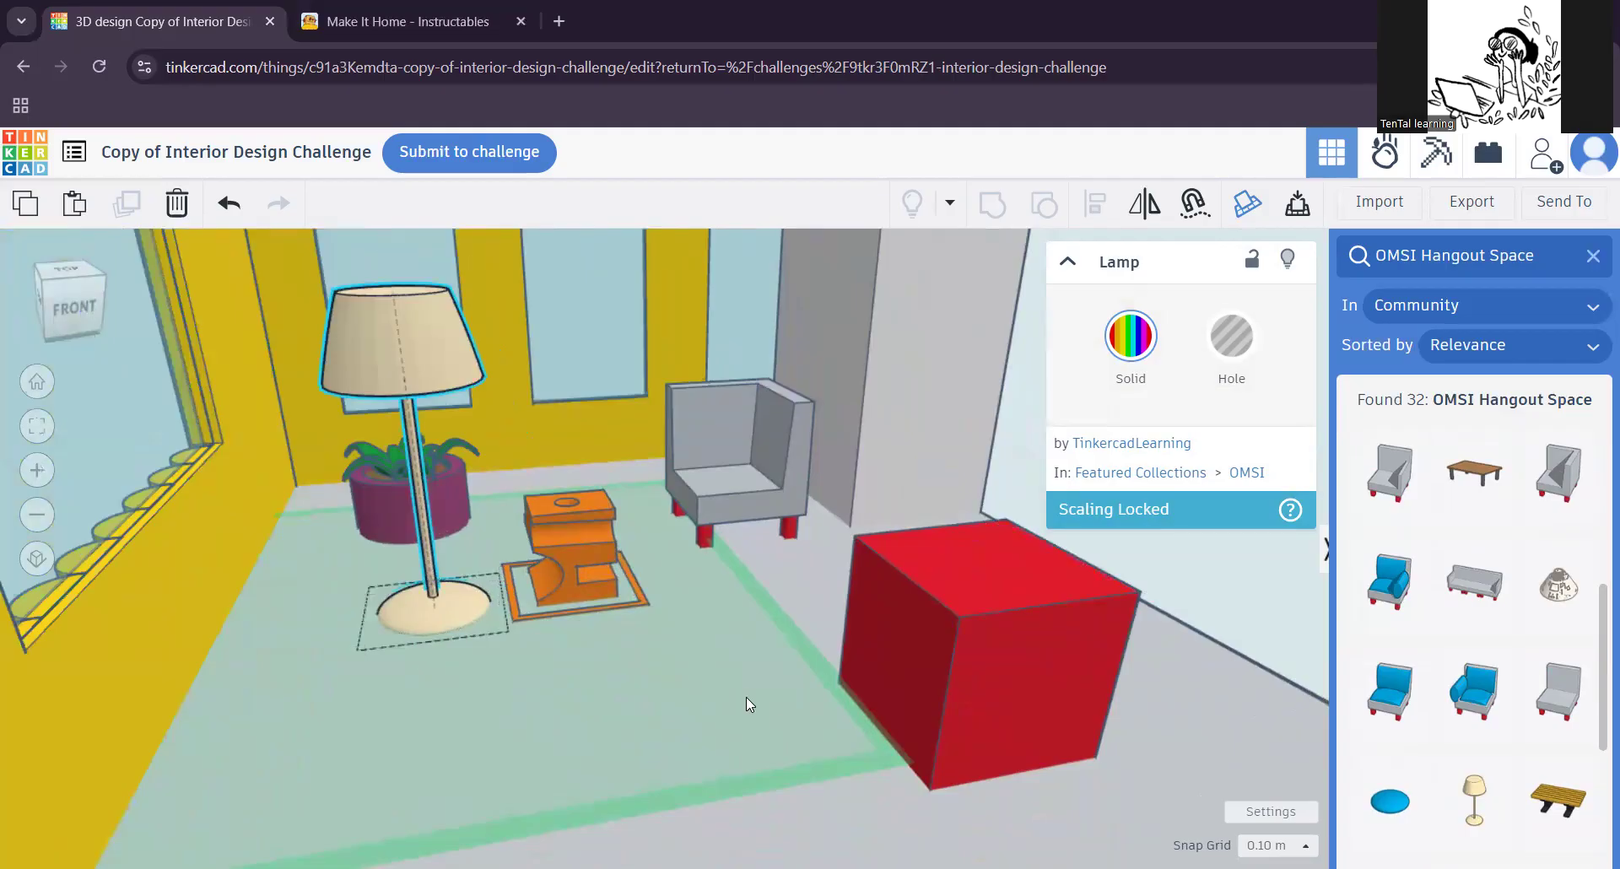
middle_drag(746, 697, 609, 709)
middle_drag(849, 710, 791, 696)
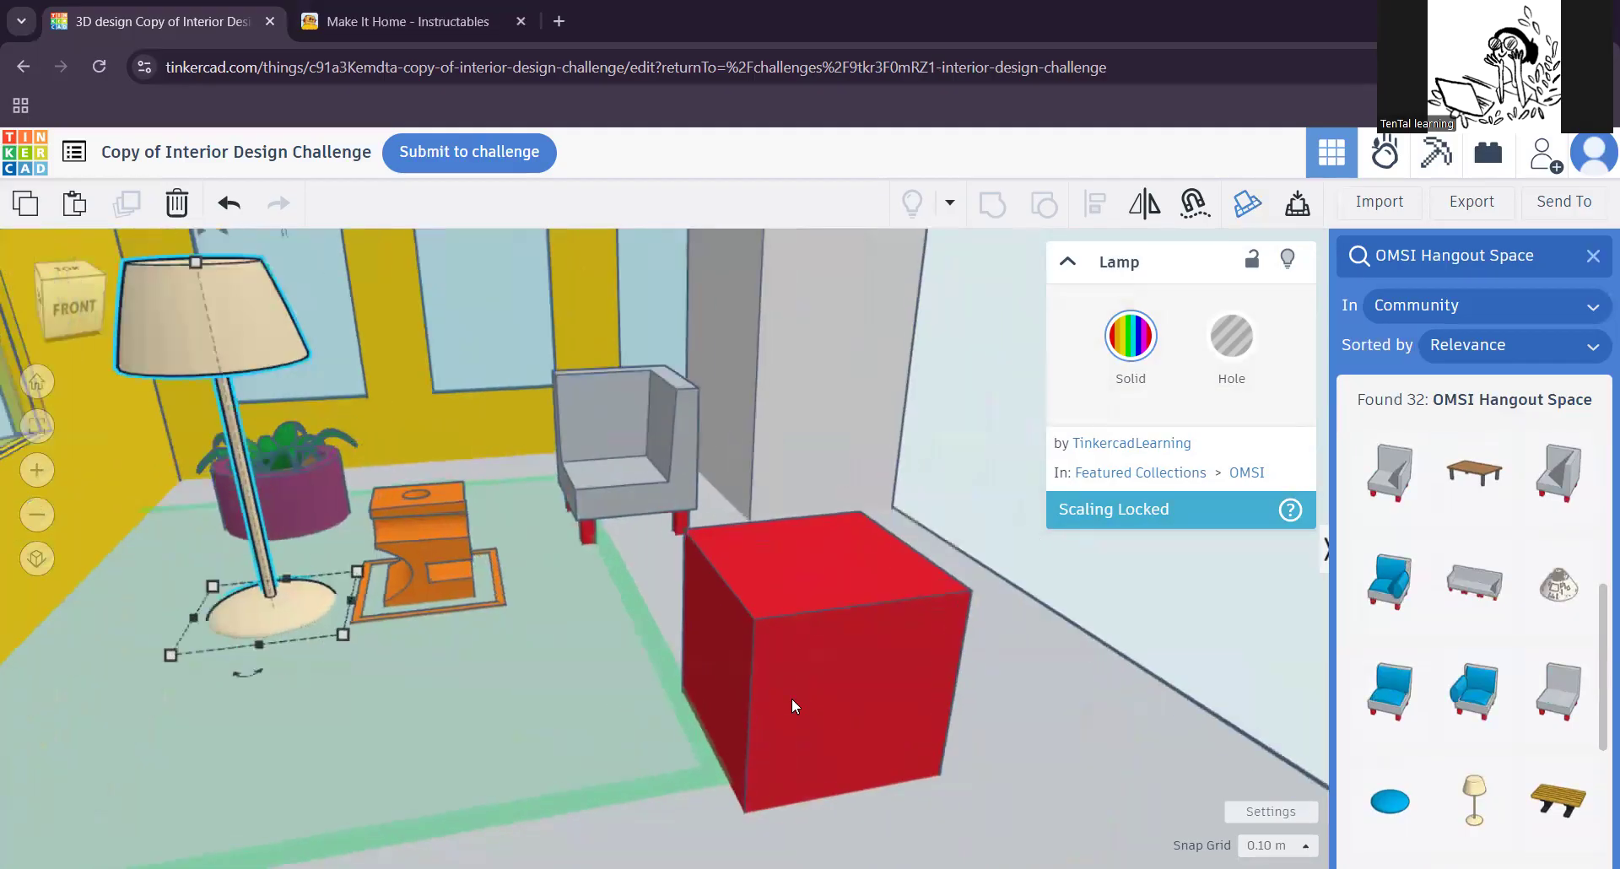
click(821, 656)
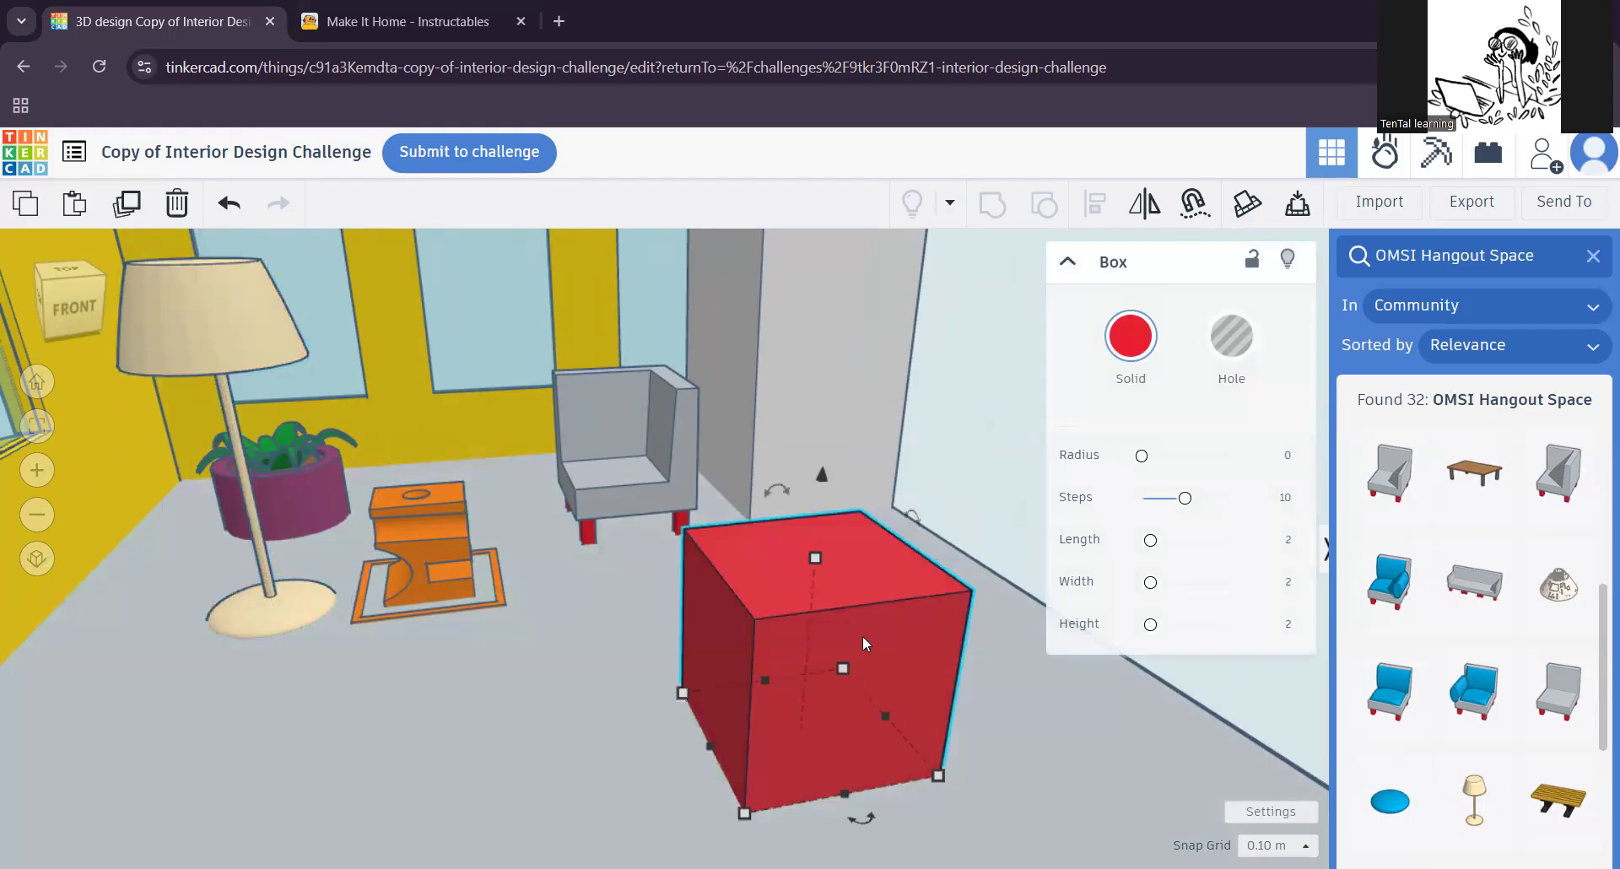
drag(874, 626, 694, 653)
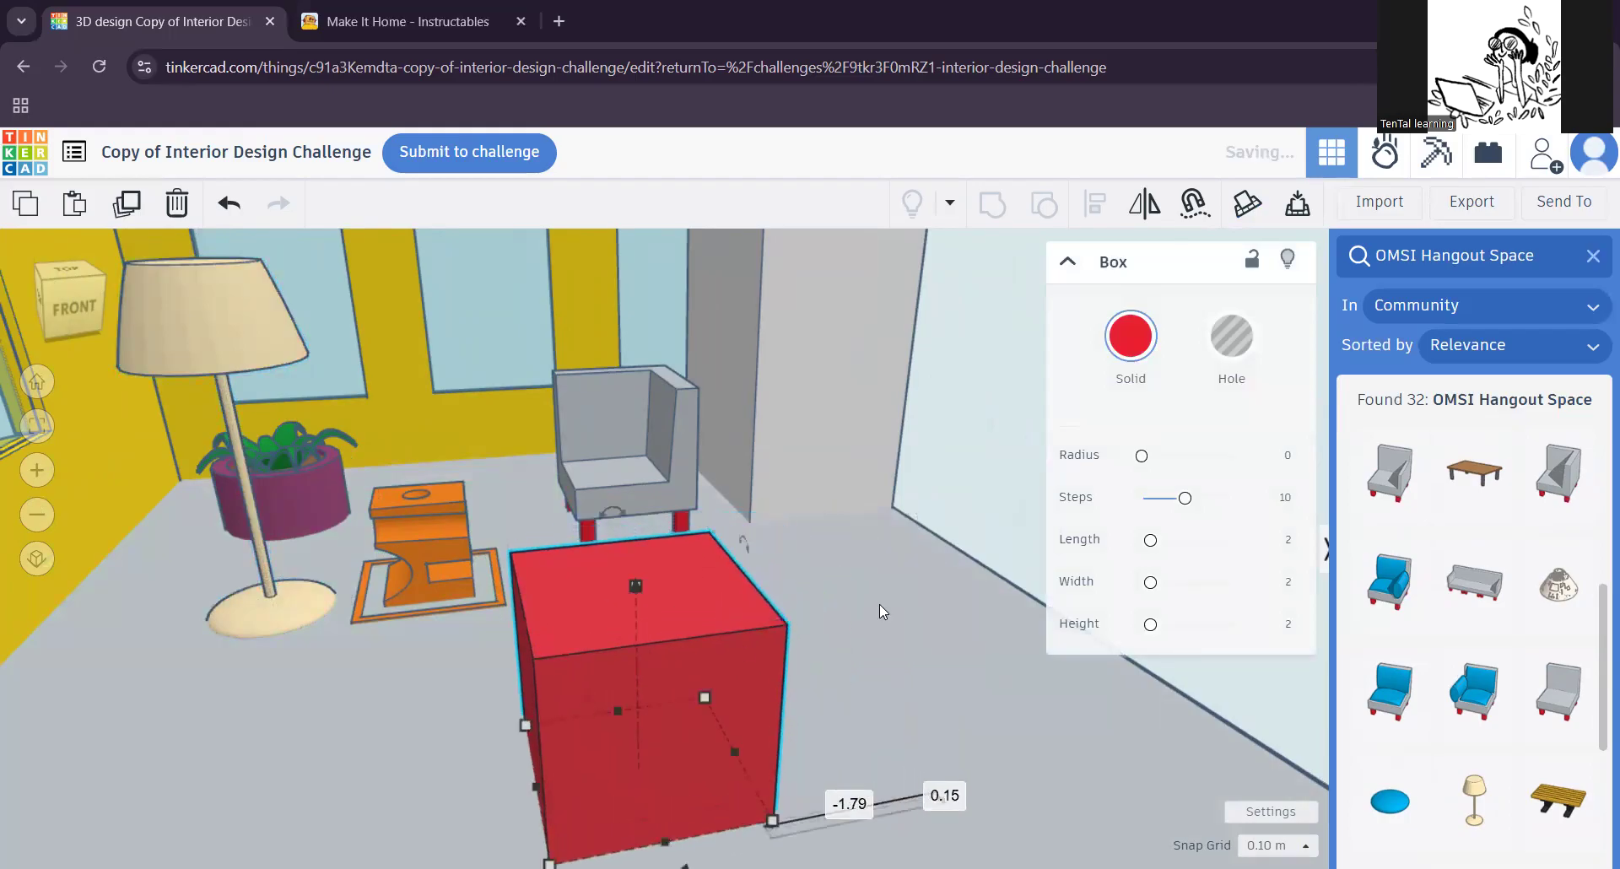
click(1593, 256)
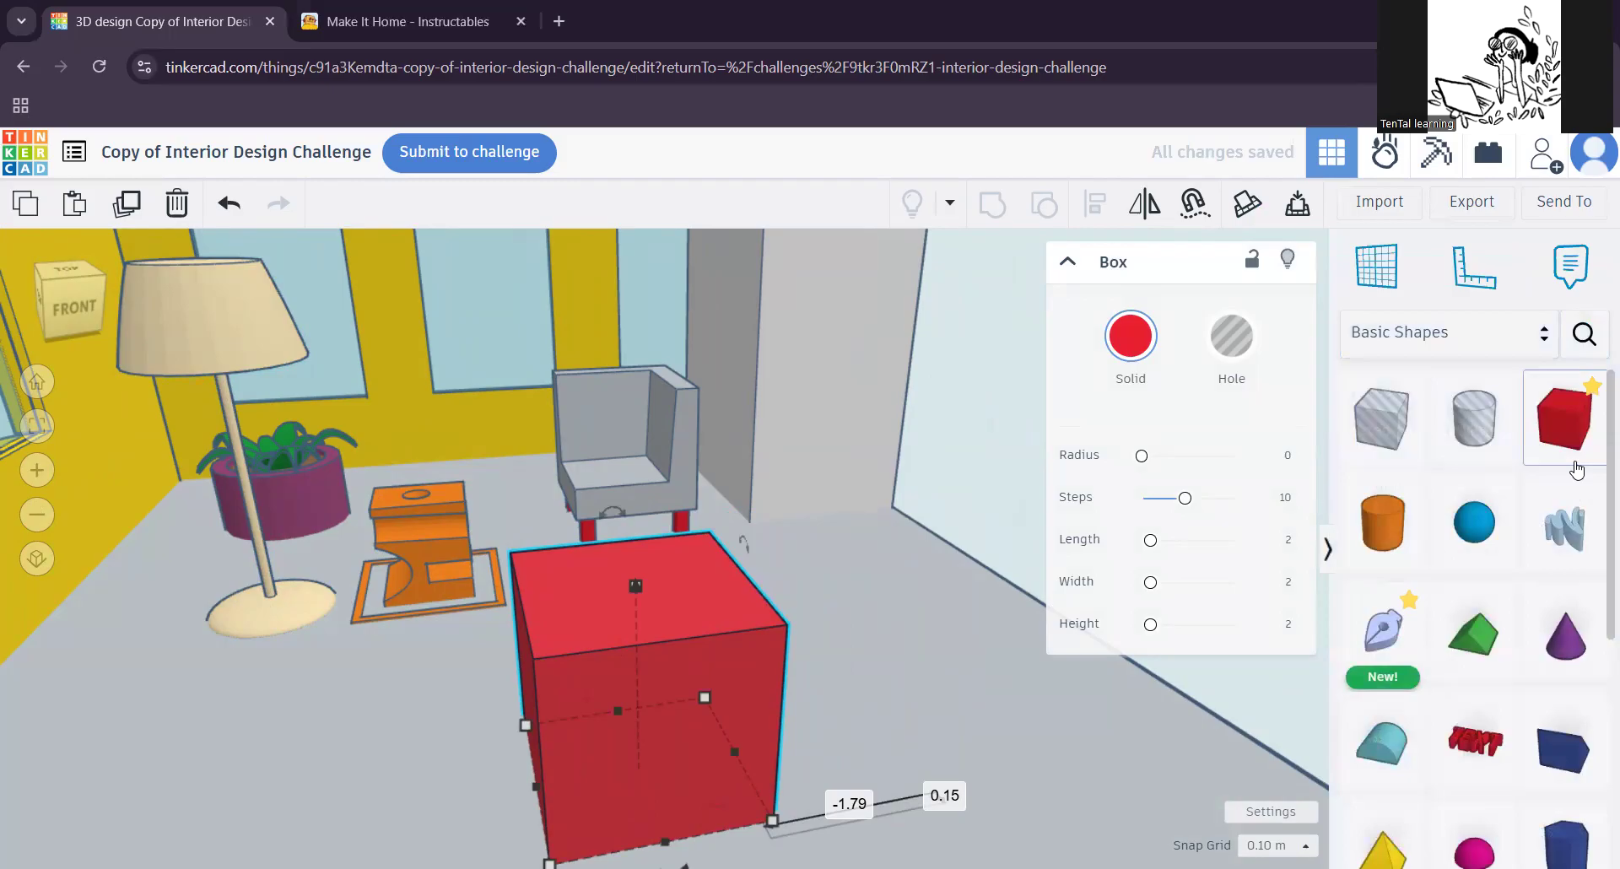
mouse_move(777, 666)
mouse_down()
mouse_move(798, 669)
mouse_move(771, 701)
mouse_move(766, 676)
mouse_move(783, 686)
mouse_up()
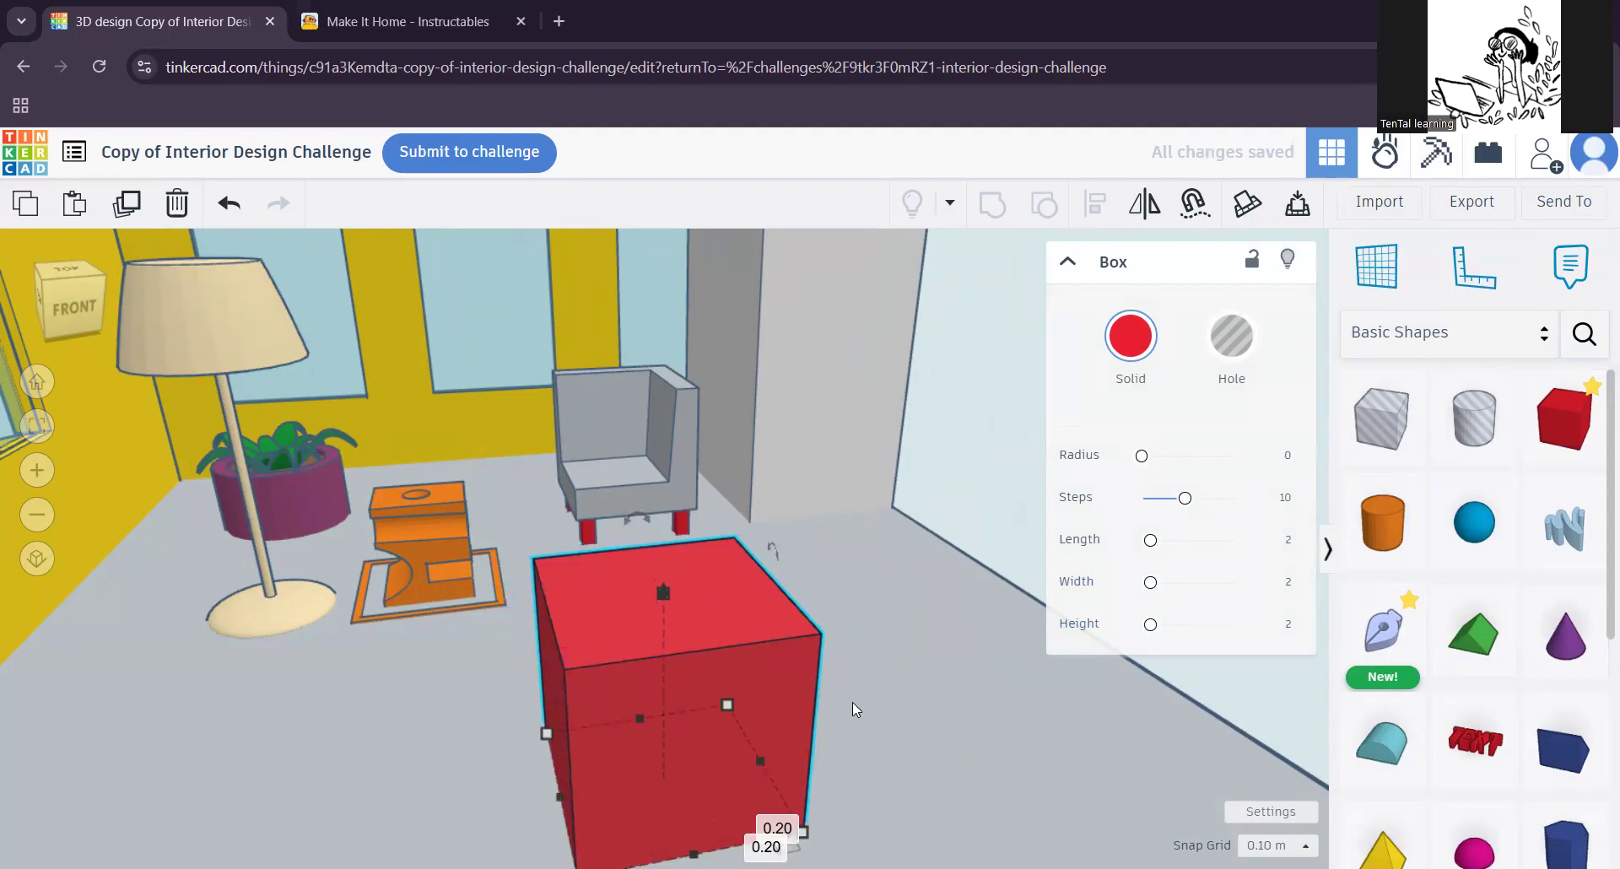
middle_drag(849, 714, 869, 649)
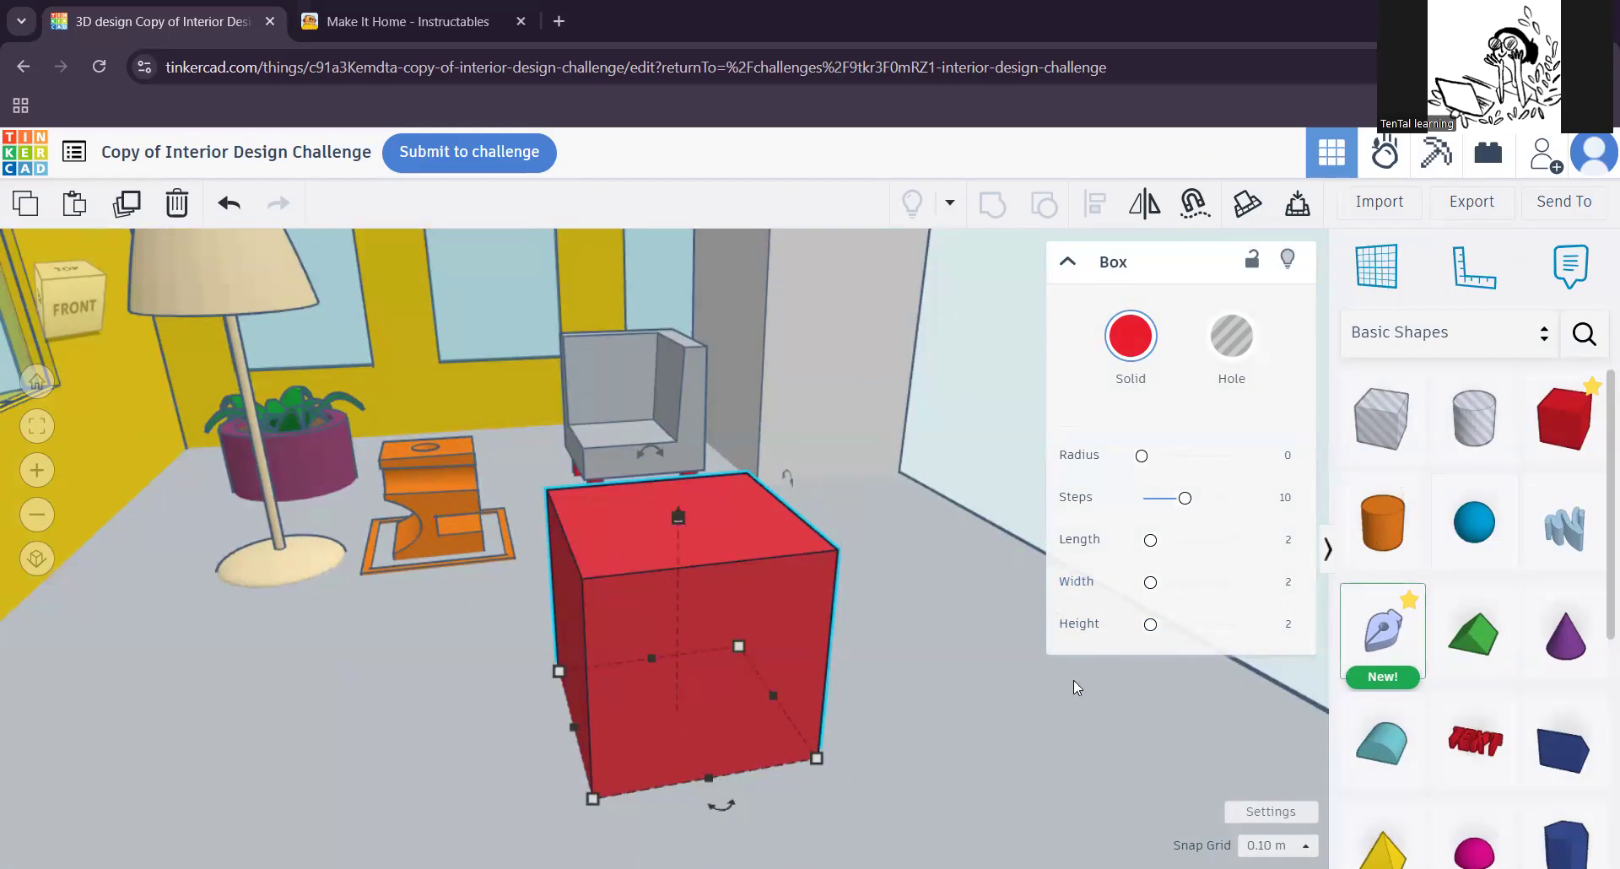
Step: Hide the corner seat beside the tall grey block, and show all hidden objects again
scroll(437, 632, down, 3)
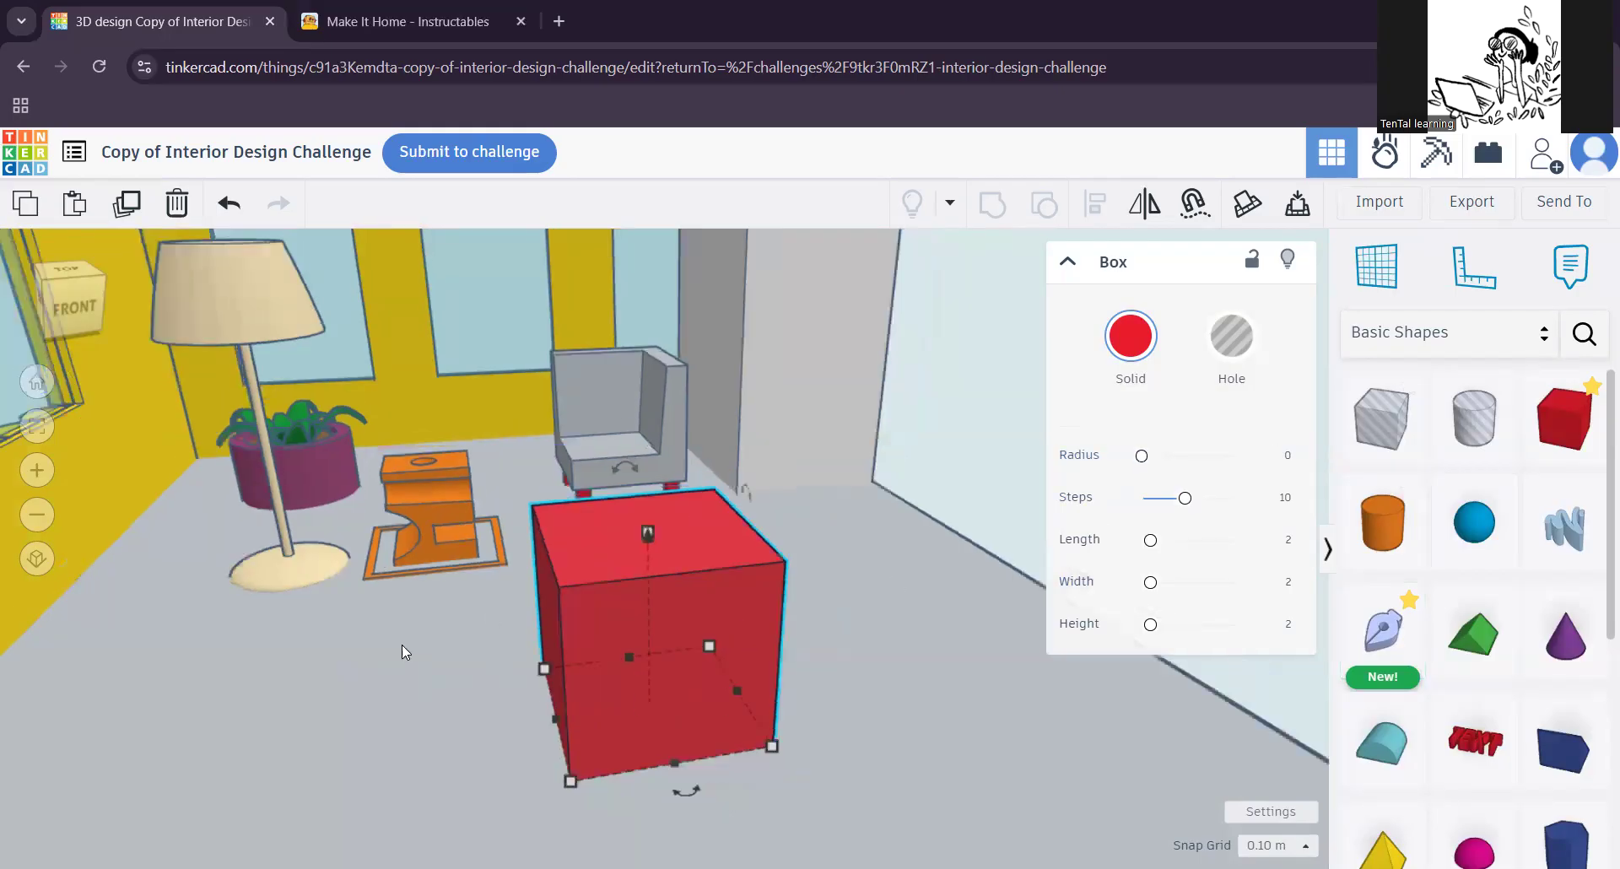
scroll(415, 640, down, 4)
right_drag(646, 687, 498, 603)
scroll(776, 722, down, 3)
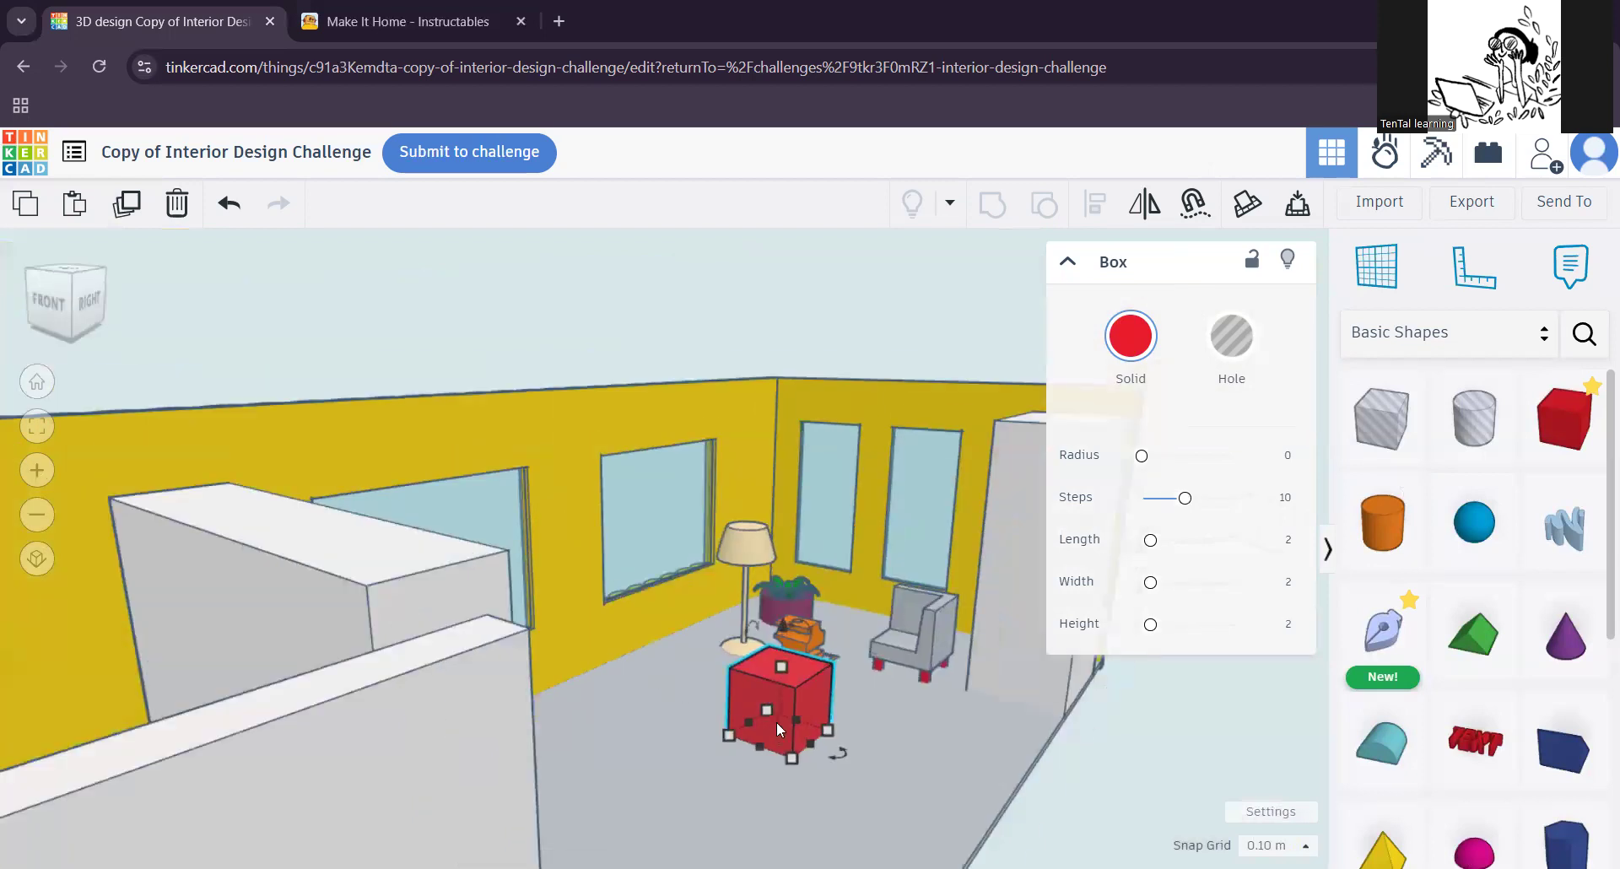
middle_drag(825, 775, 558, 695)
scroll(737, 709, up, 4)
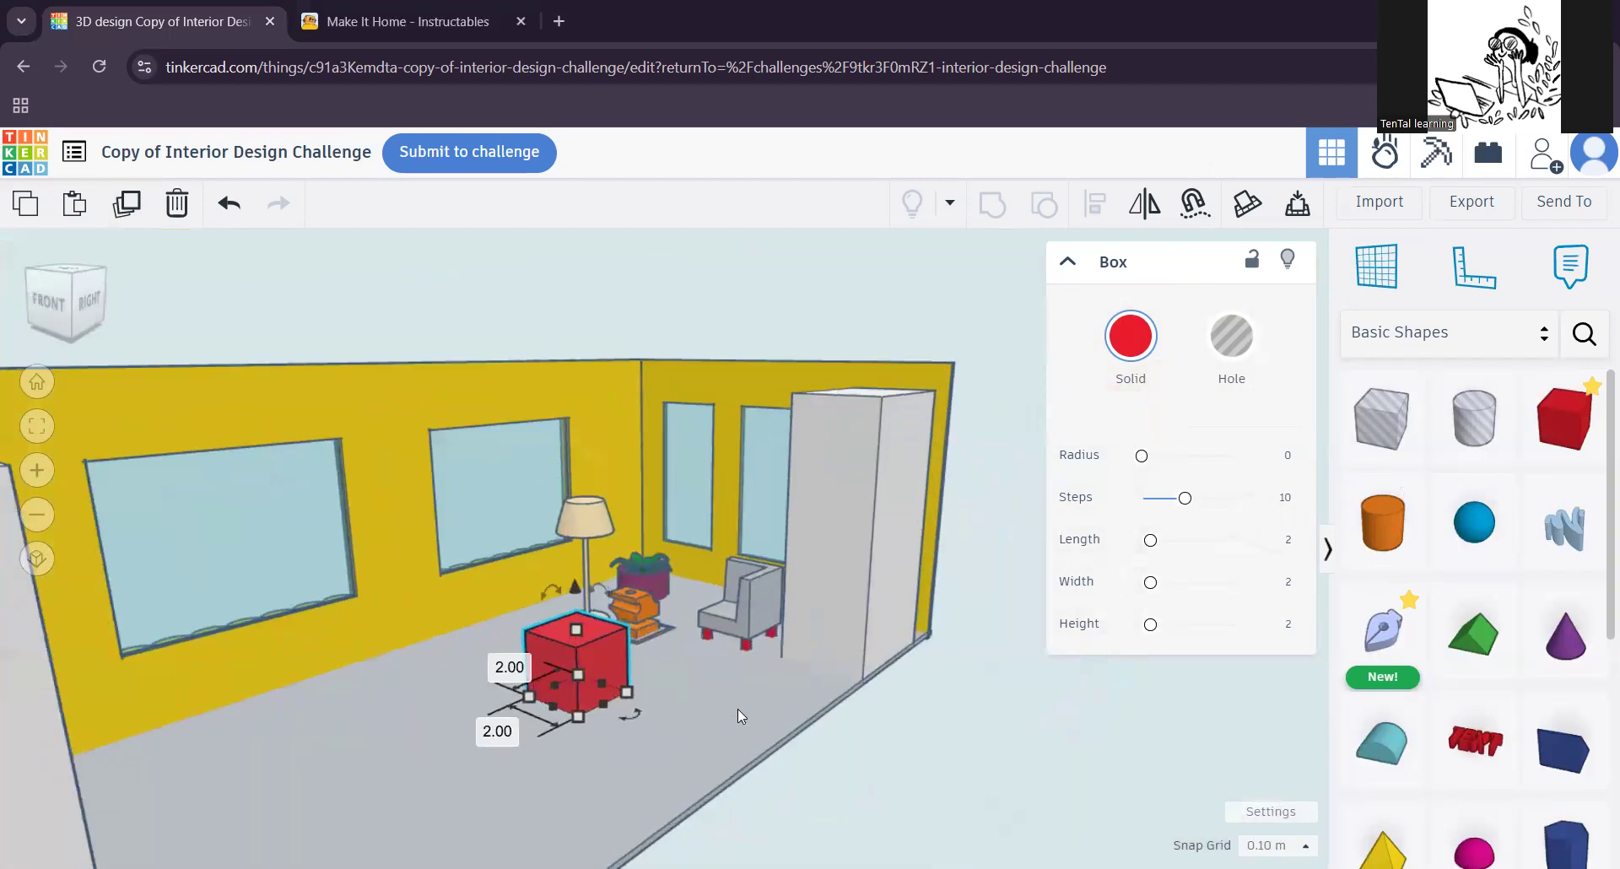
scroll(955, 599, down, 2)
click(849, 530)
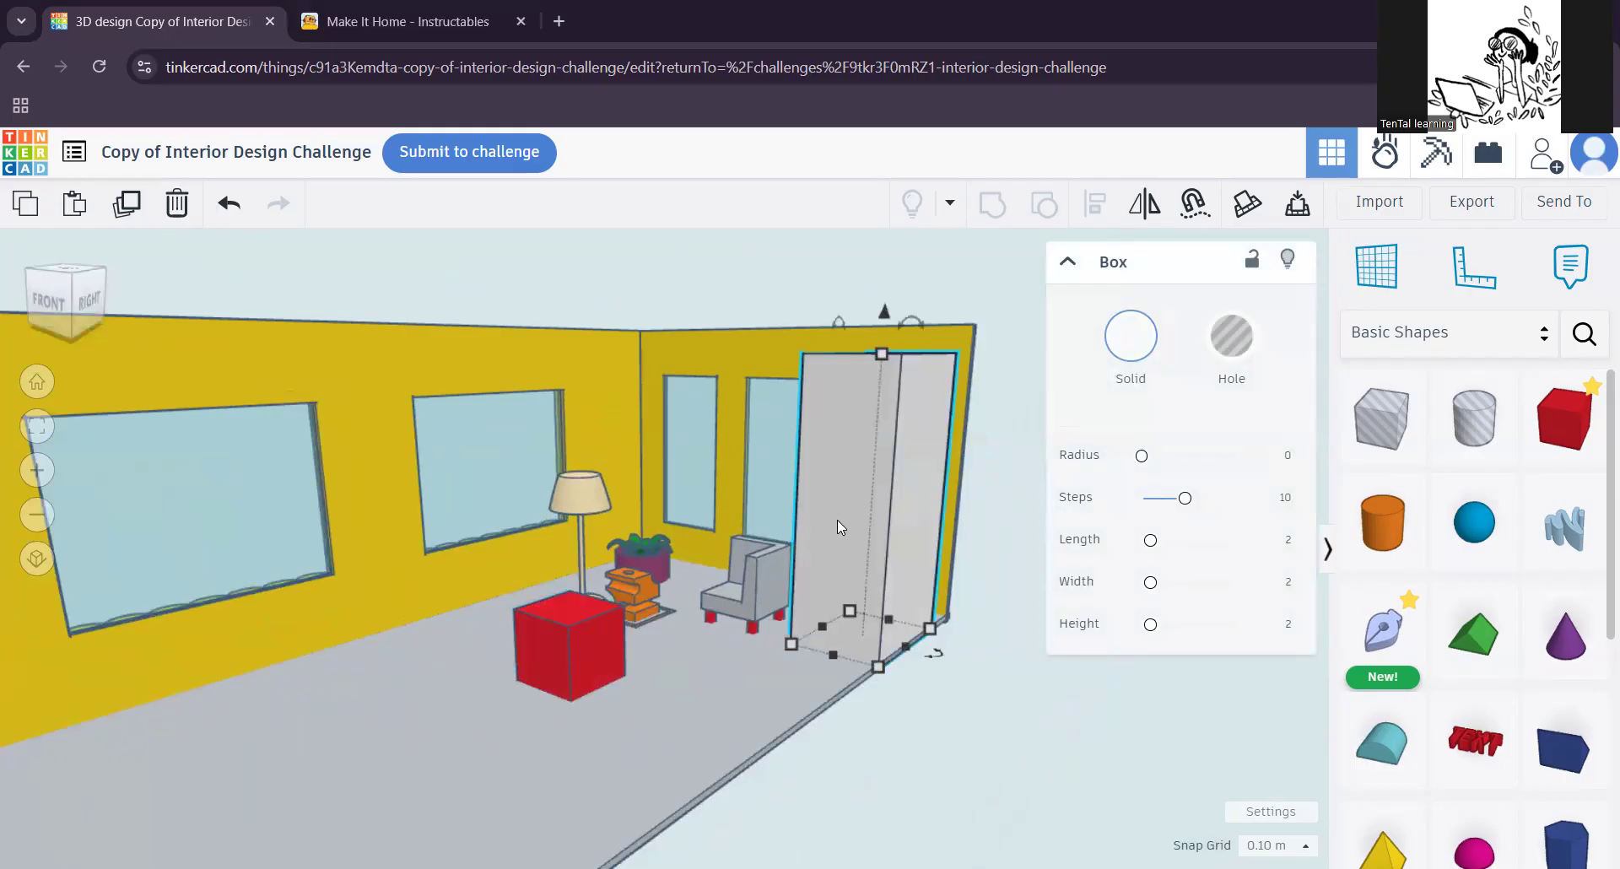
click(761, 585)
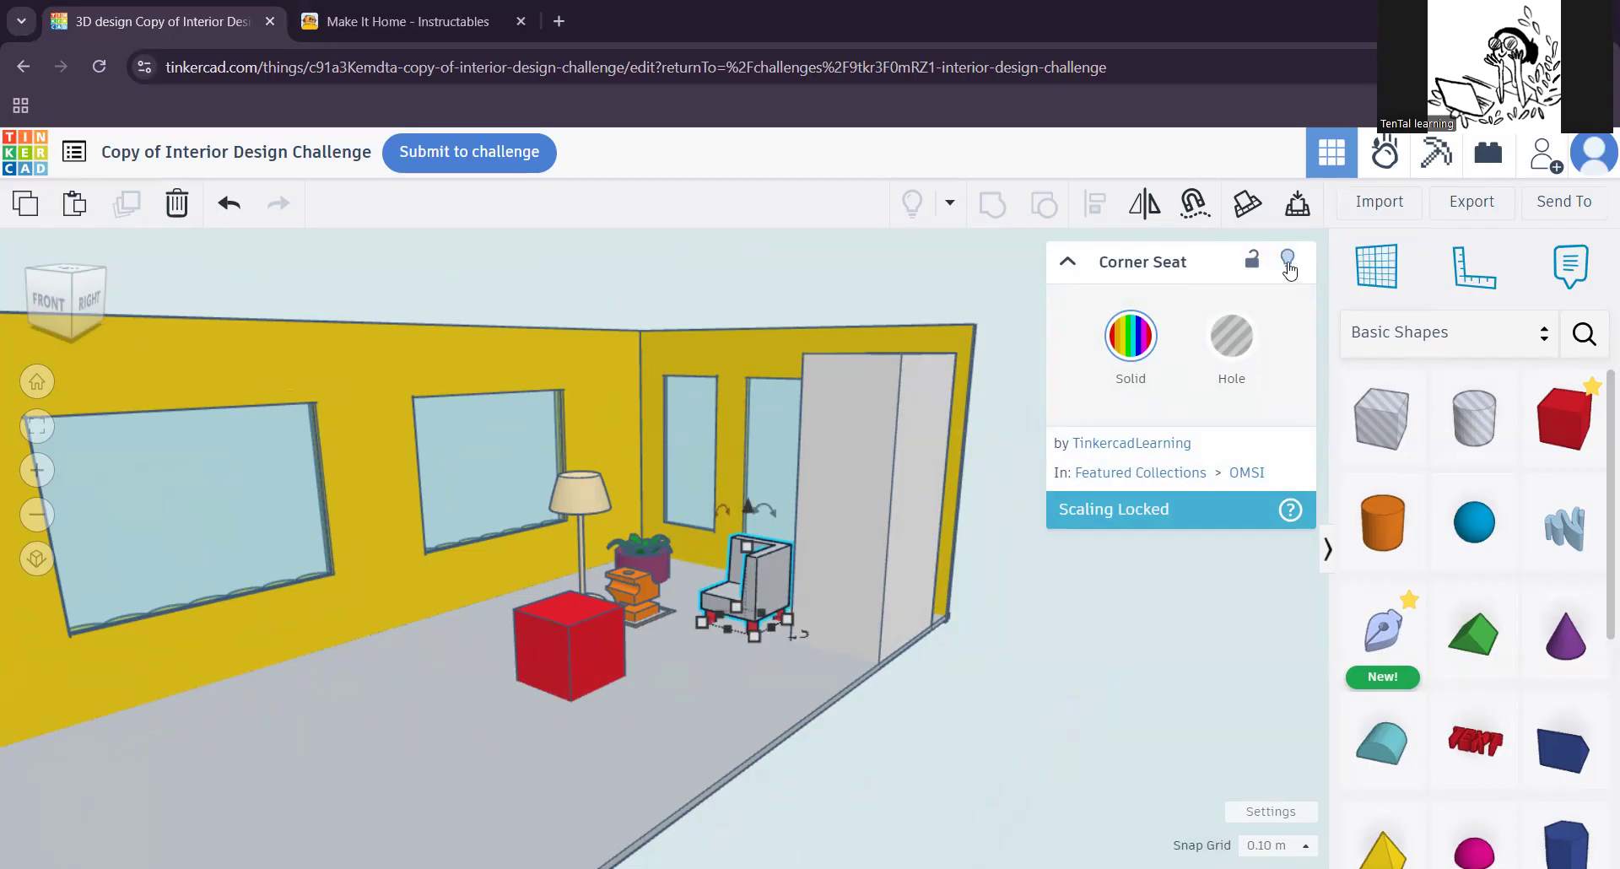
click(1288, 268)
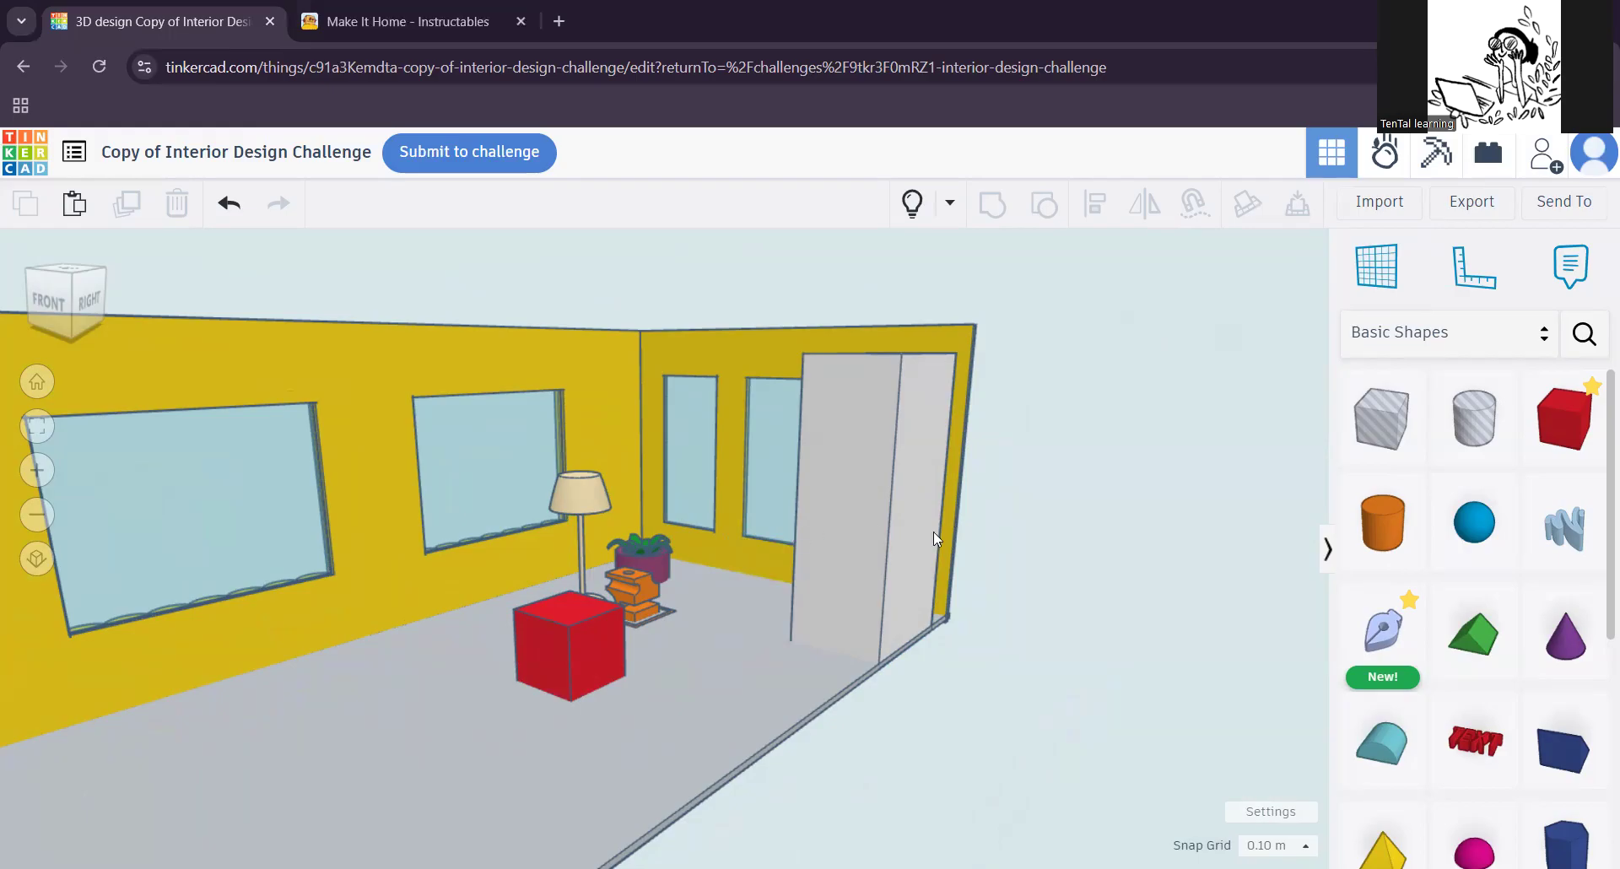
click(903, 223)
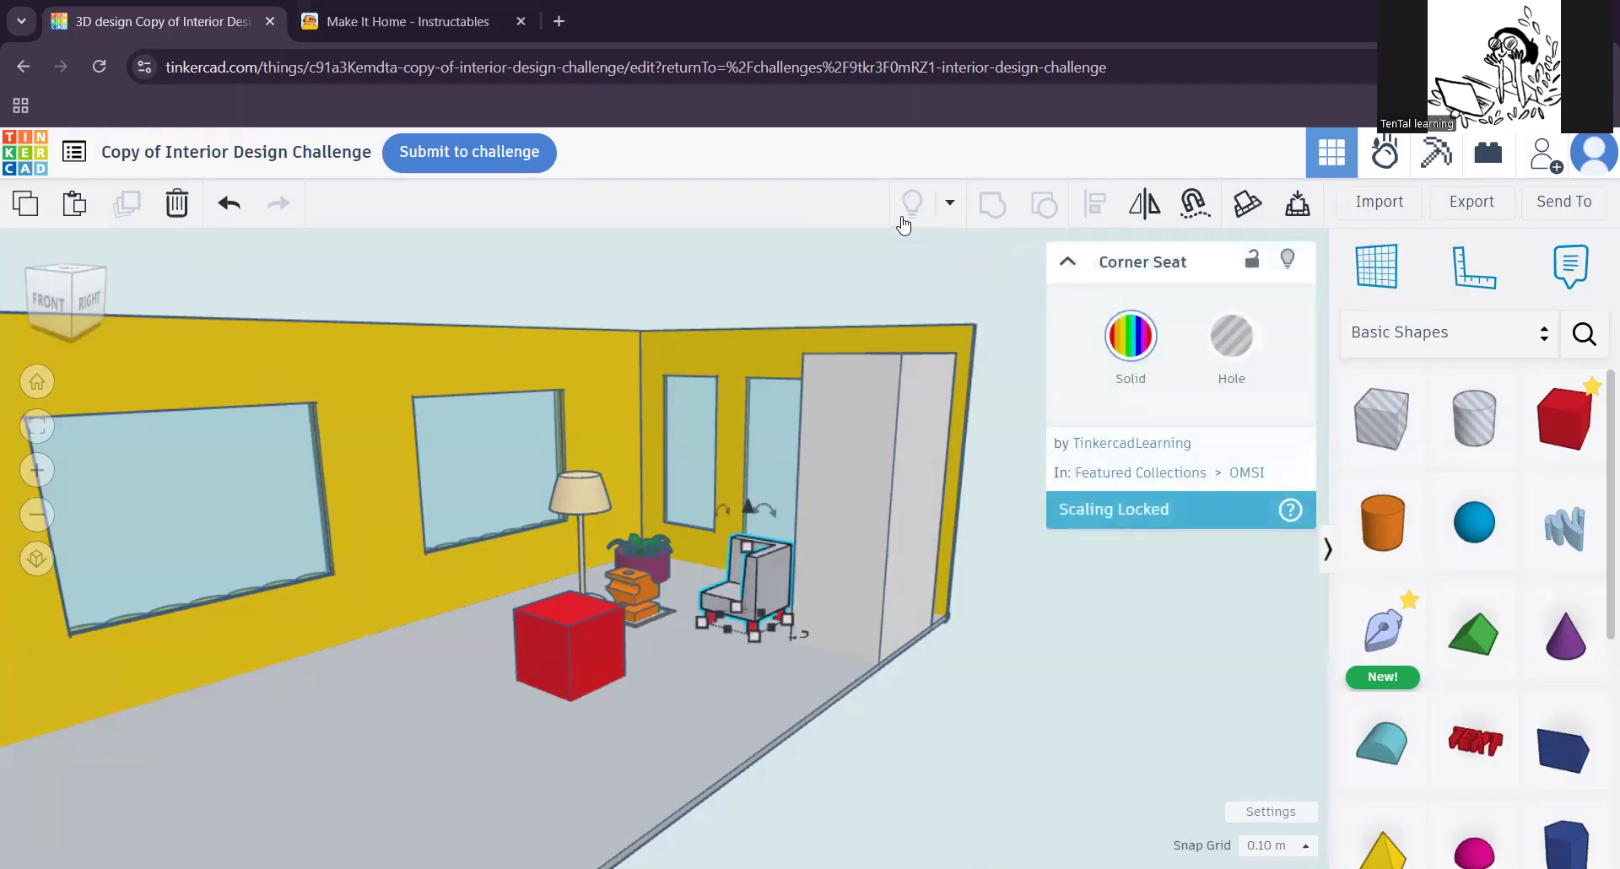
Step: Delete the Art Sculpture and hide the corner seat, houseplant and lamp to clear the floor around the red box
click(631, 589)
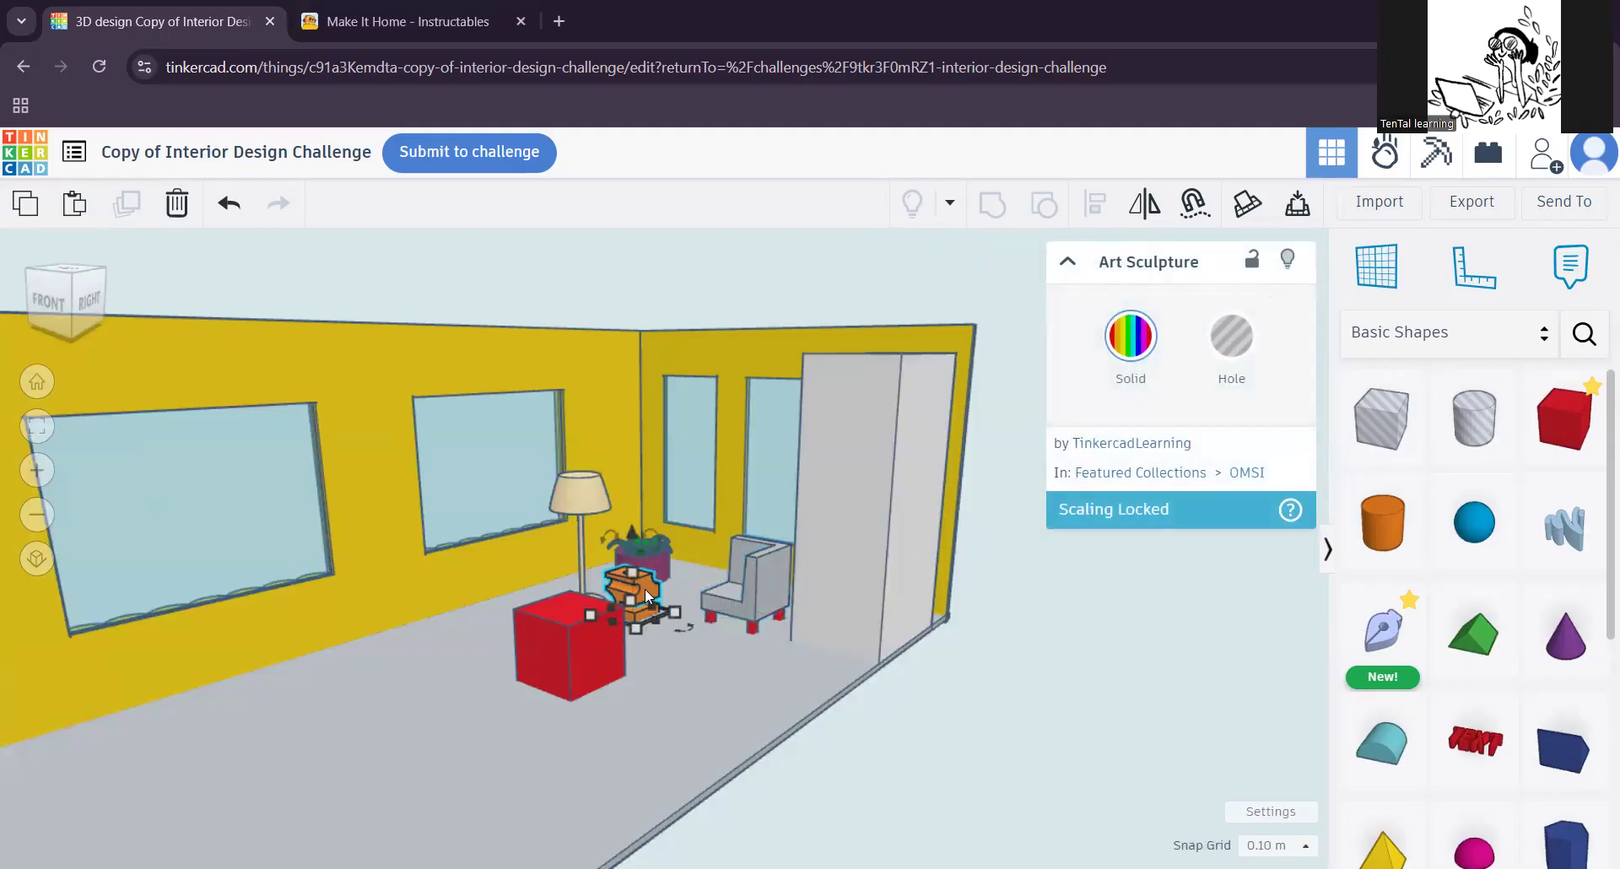
key(Delete)
click(744, 587)
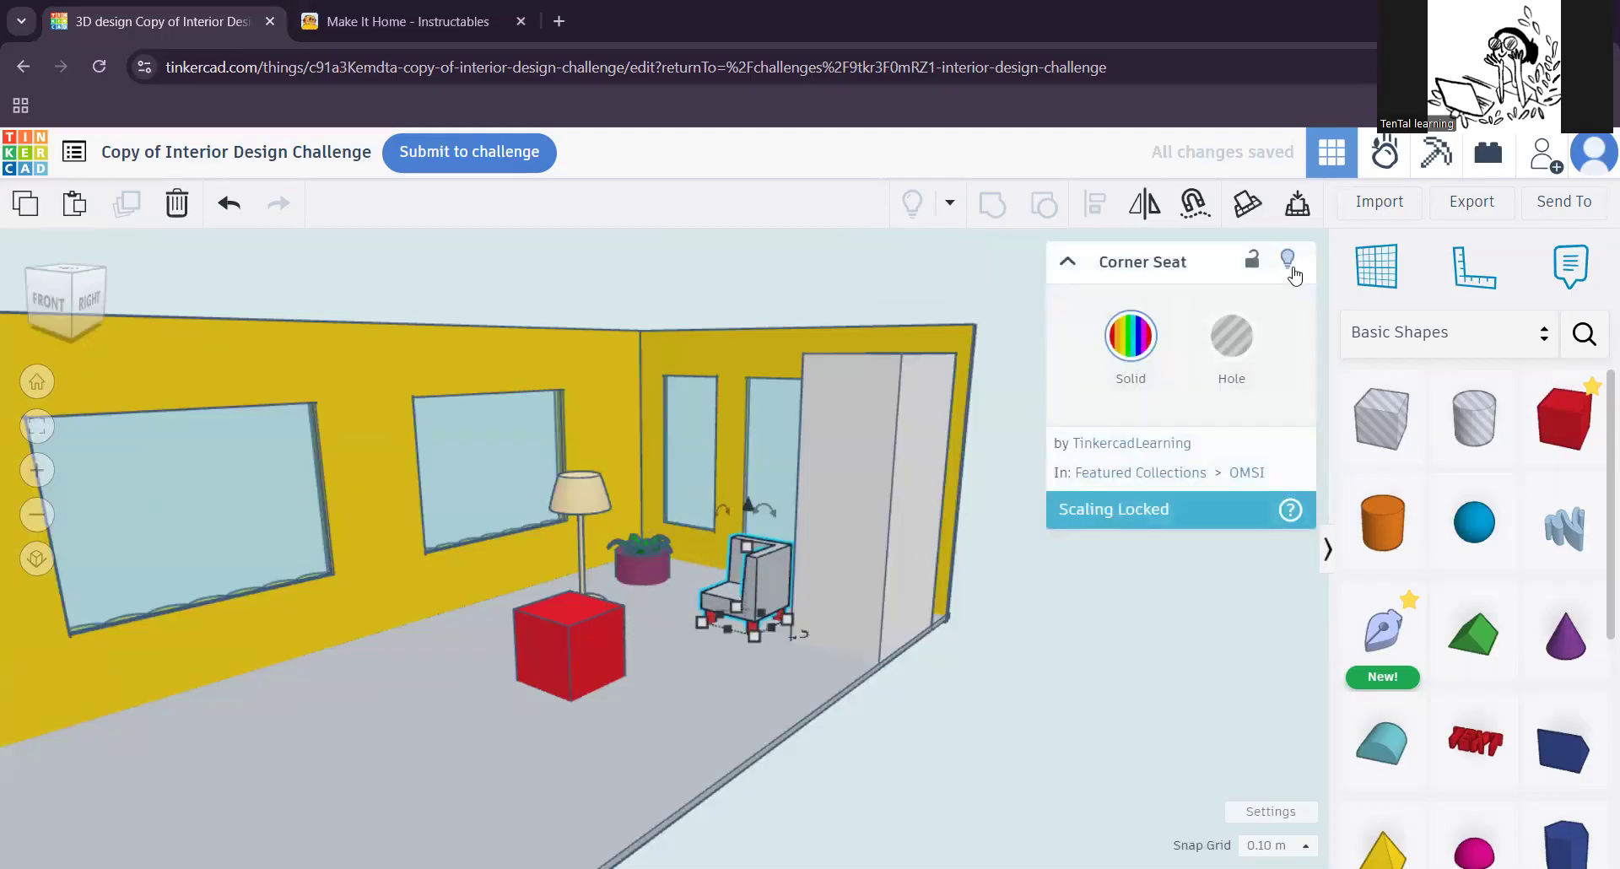
key(Delete)
click(656, 563)
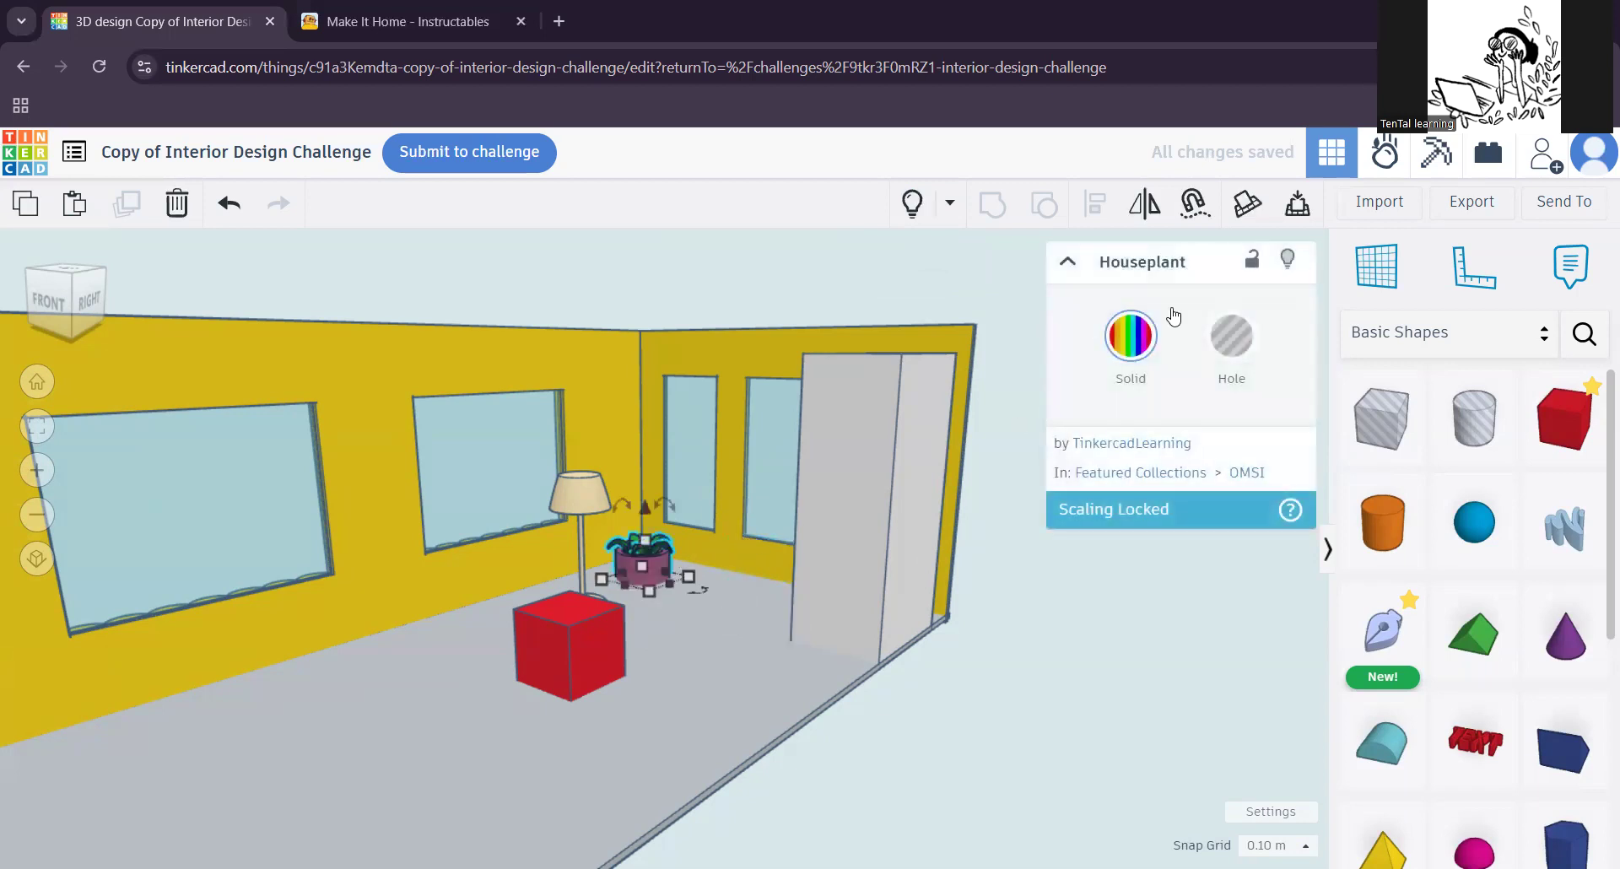
key(Delete)
click(574, 519)
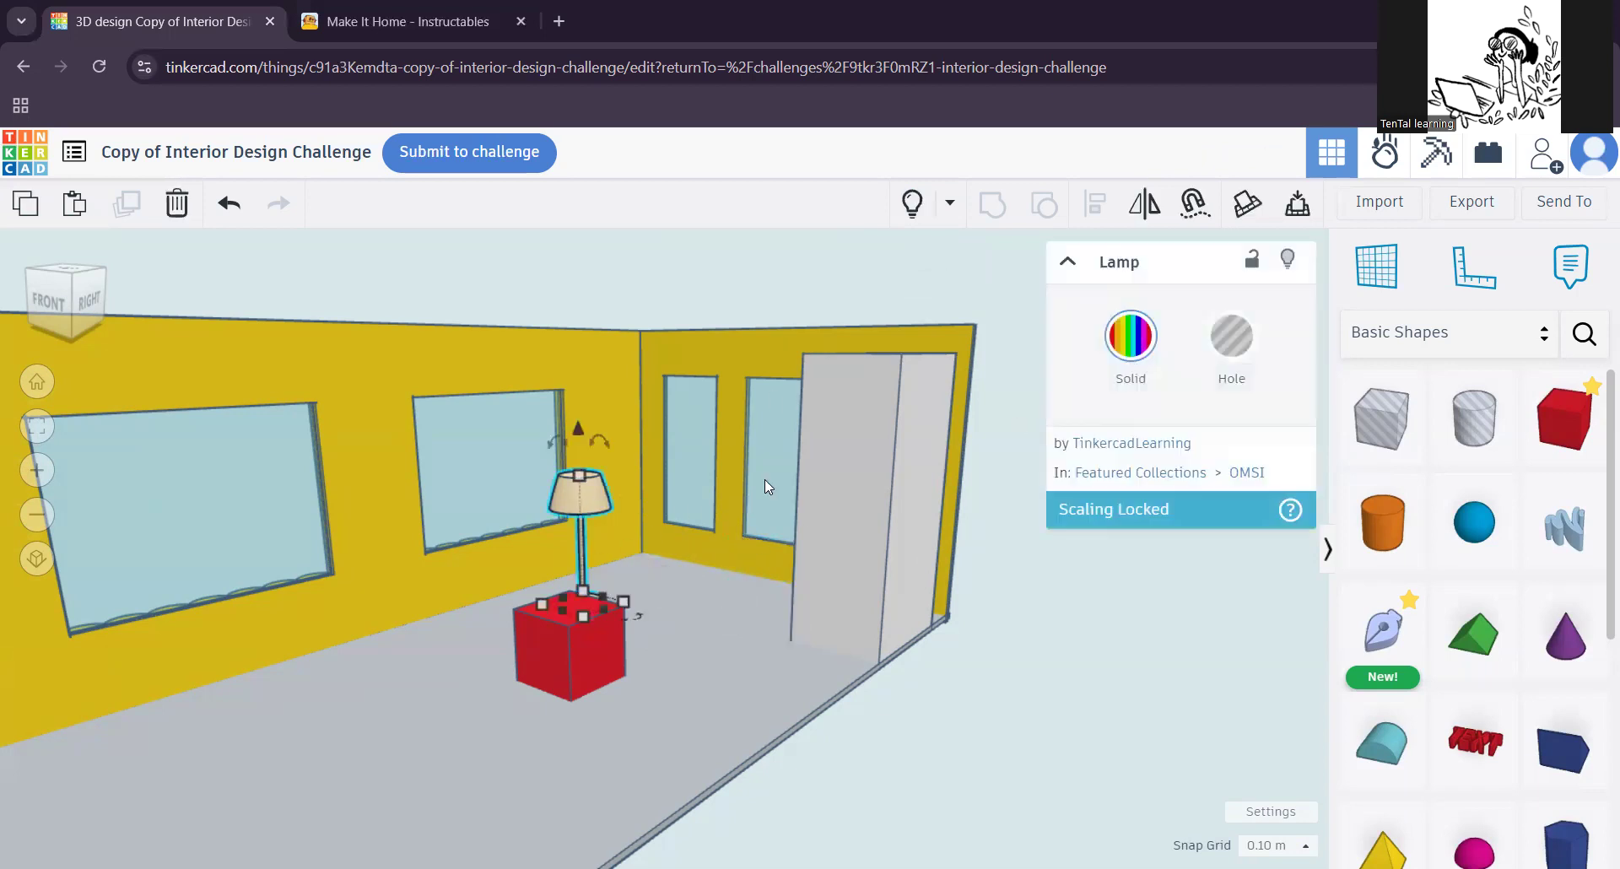
key(Delete)
Step: Stretch the red box's footprint to 2.40 by 3.90 on the cleared floor
mouse_move(612, 712)
right_down()
mouse_move(545, 761)
mouse_move(565, 742)
mouse_move(503, 752)
mouse_move(590, 709)
right_up()
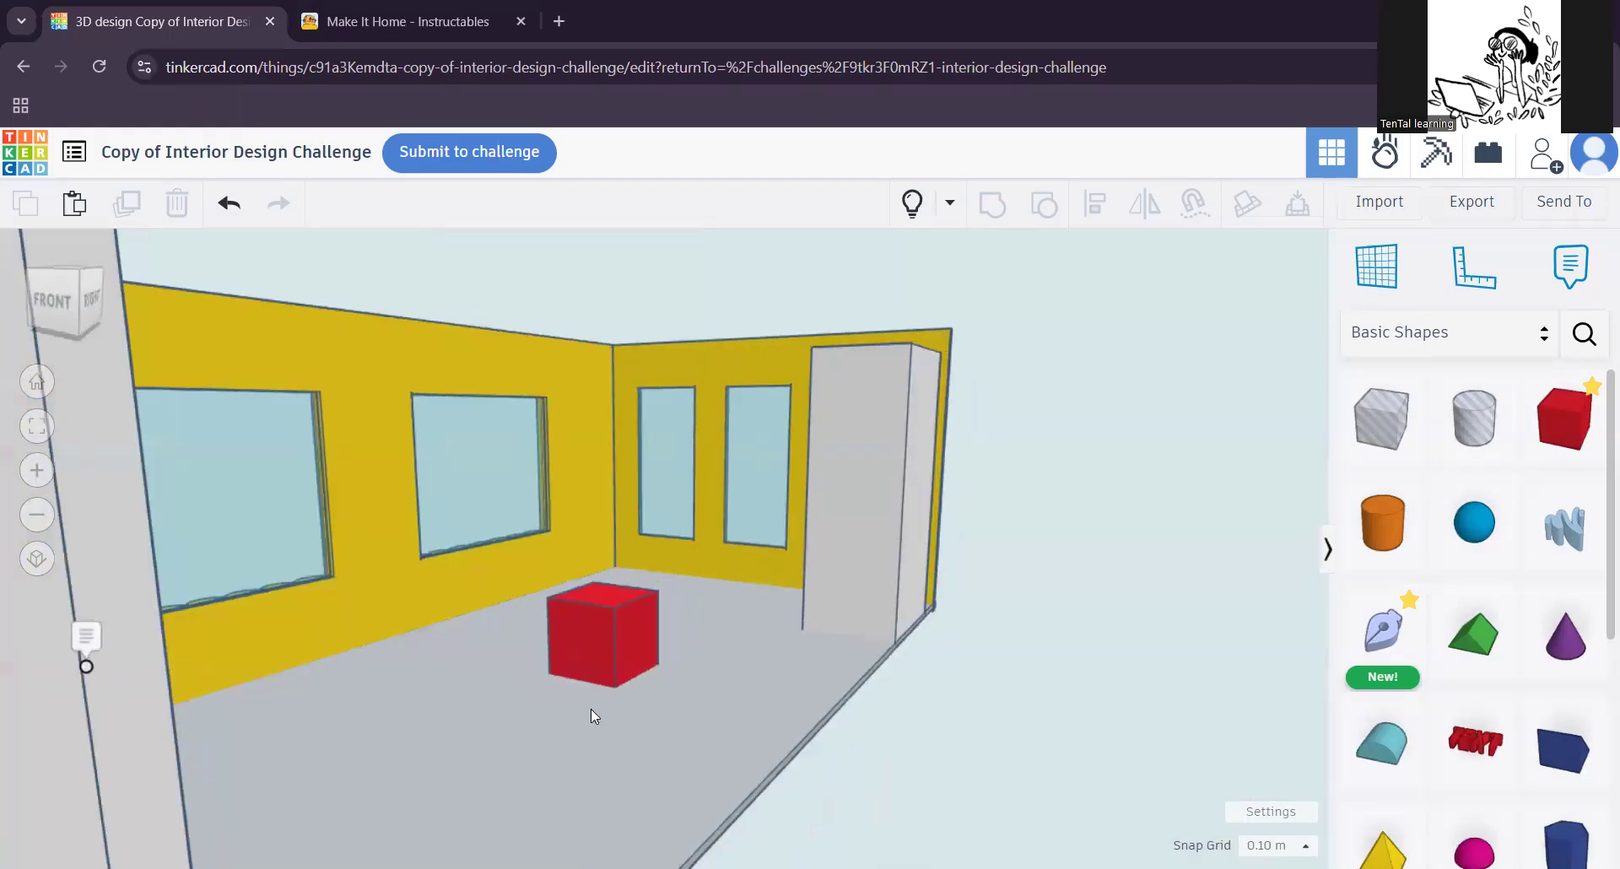
scroll(590, 708, up, 4)
mouse_move(671, 761)
right_down()
mouse_move(675, 692)
mouse_move(658, 761)
right_up()
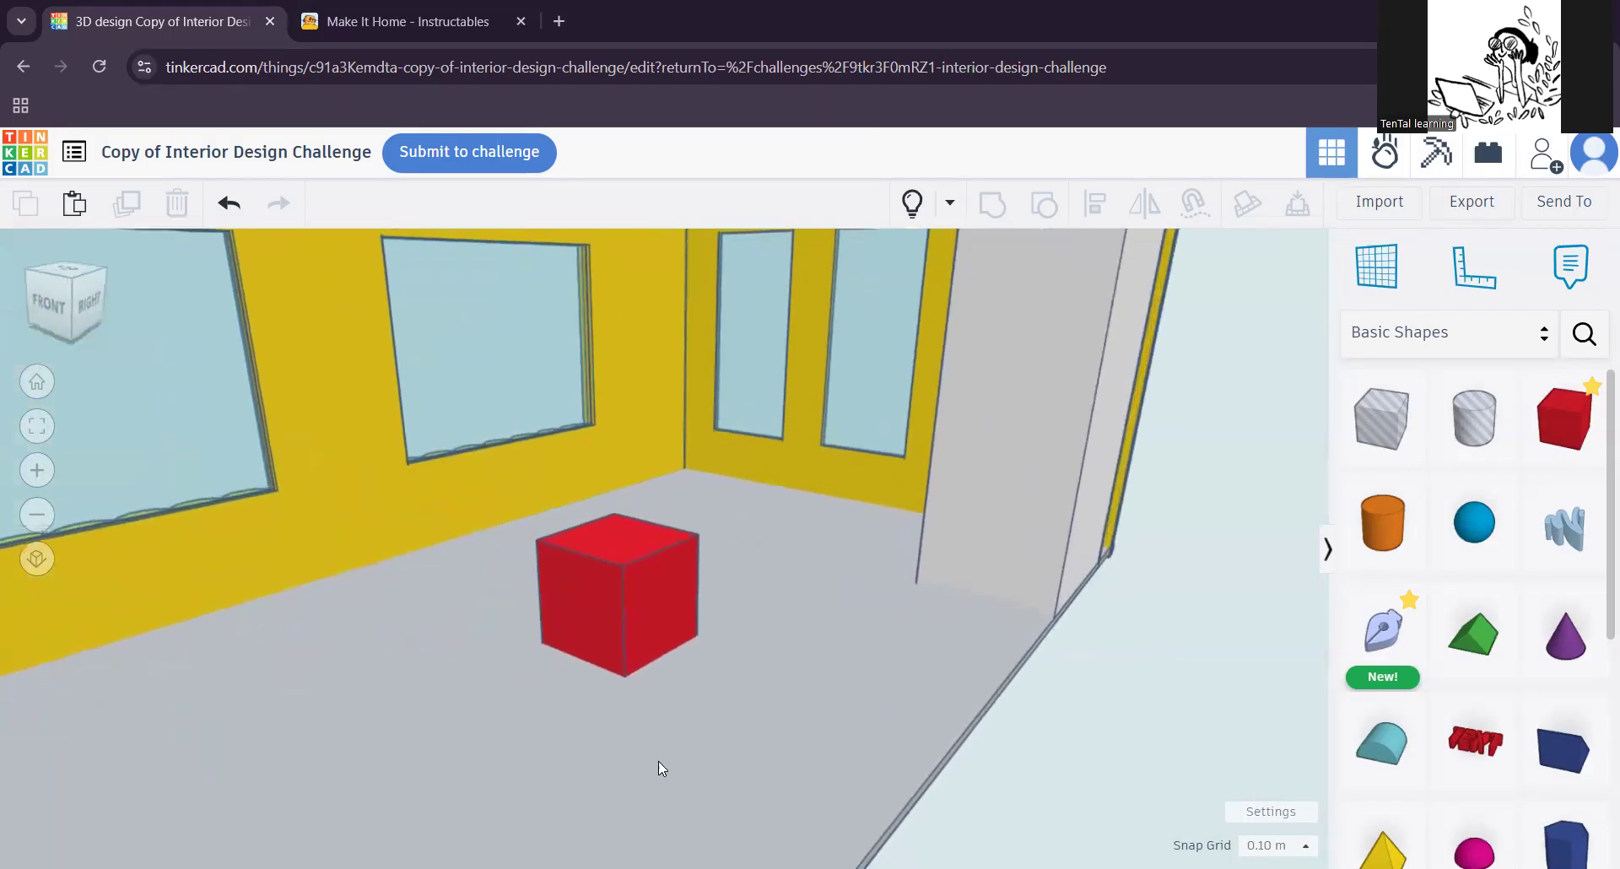
scroll(666, 751, up, 3)
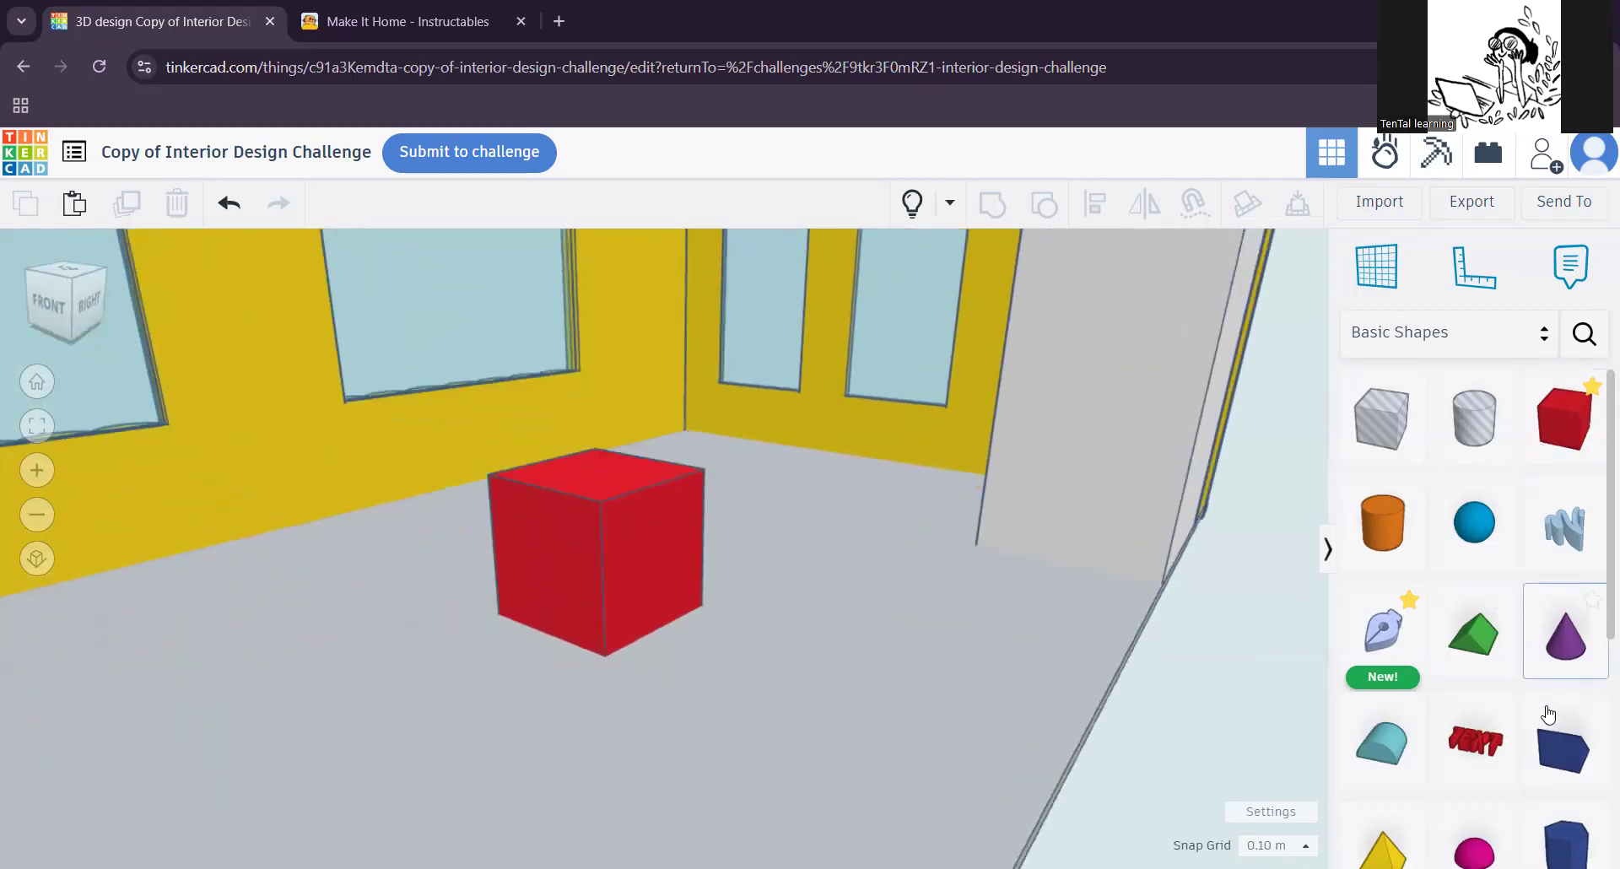
click(633, 546)
mouse_move(595, 469)
mouse_down()
mouse_move(590, 565)
mouse_move(597, 469)
mouse_up()
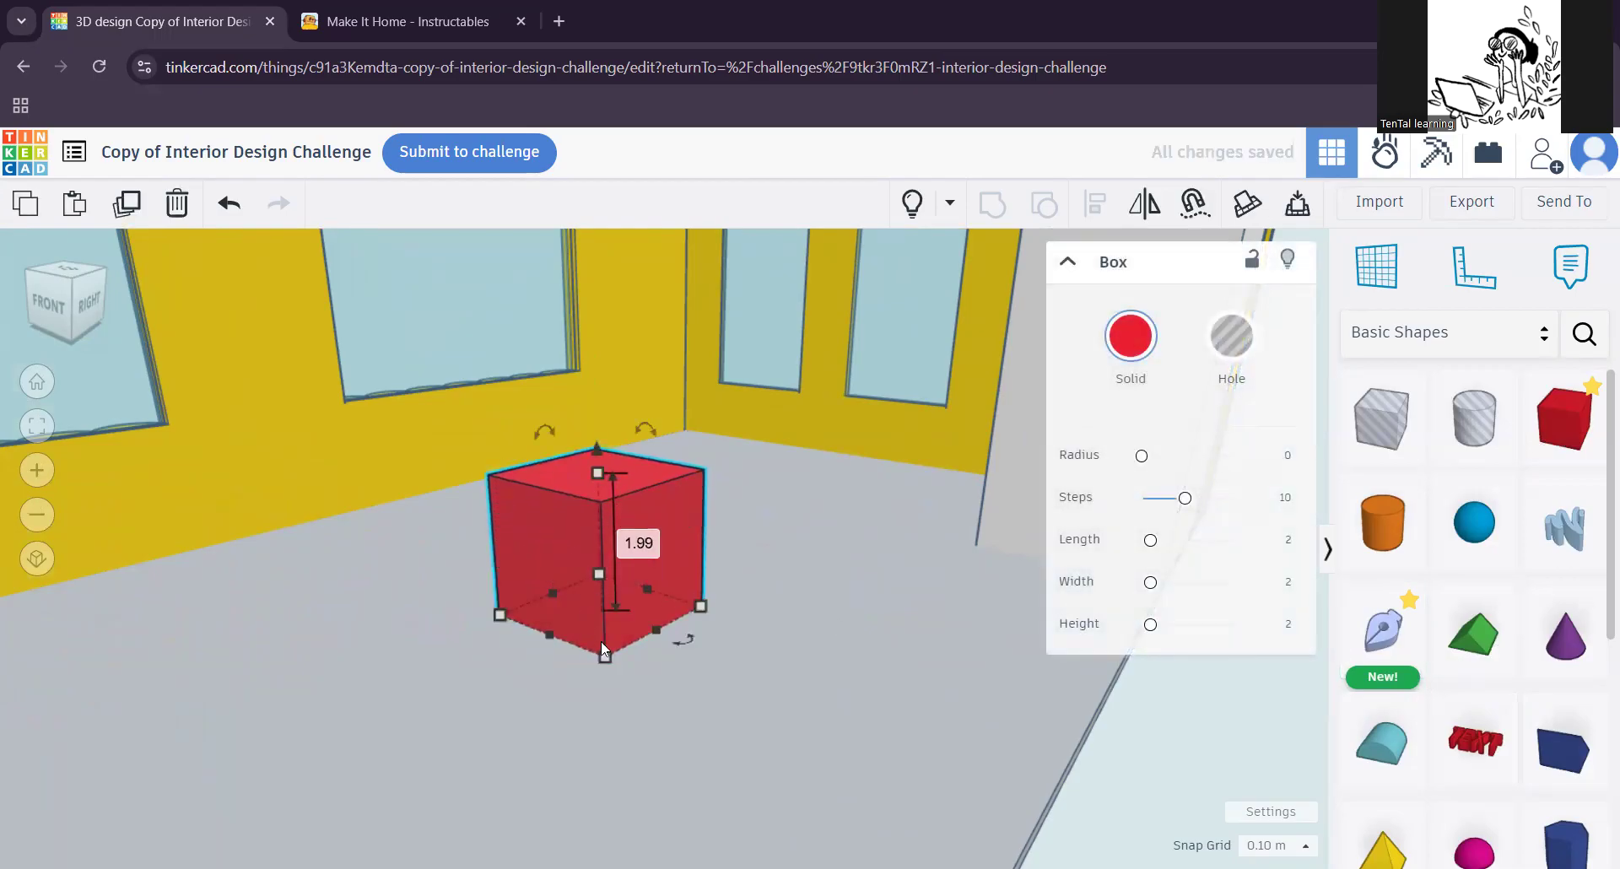
drag(601, 659, 506, 736)
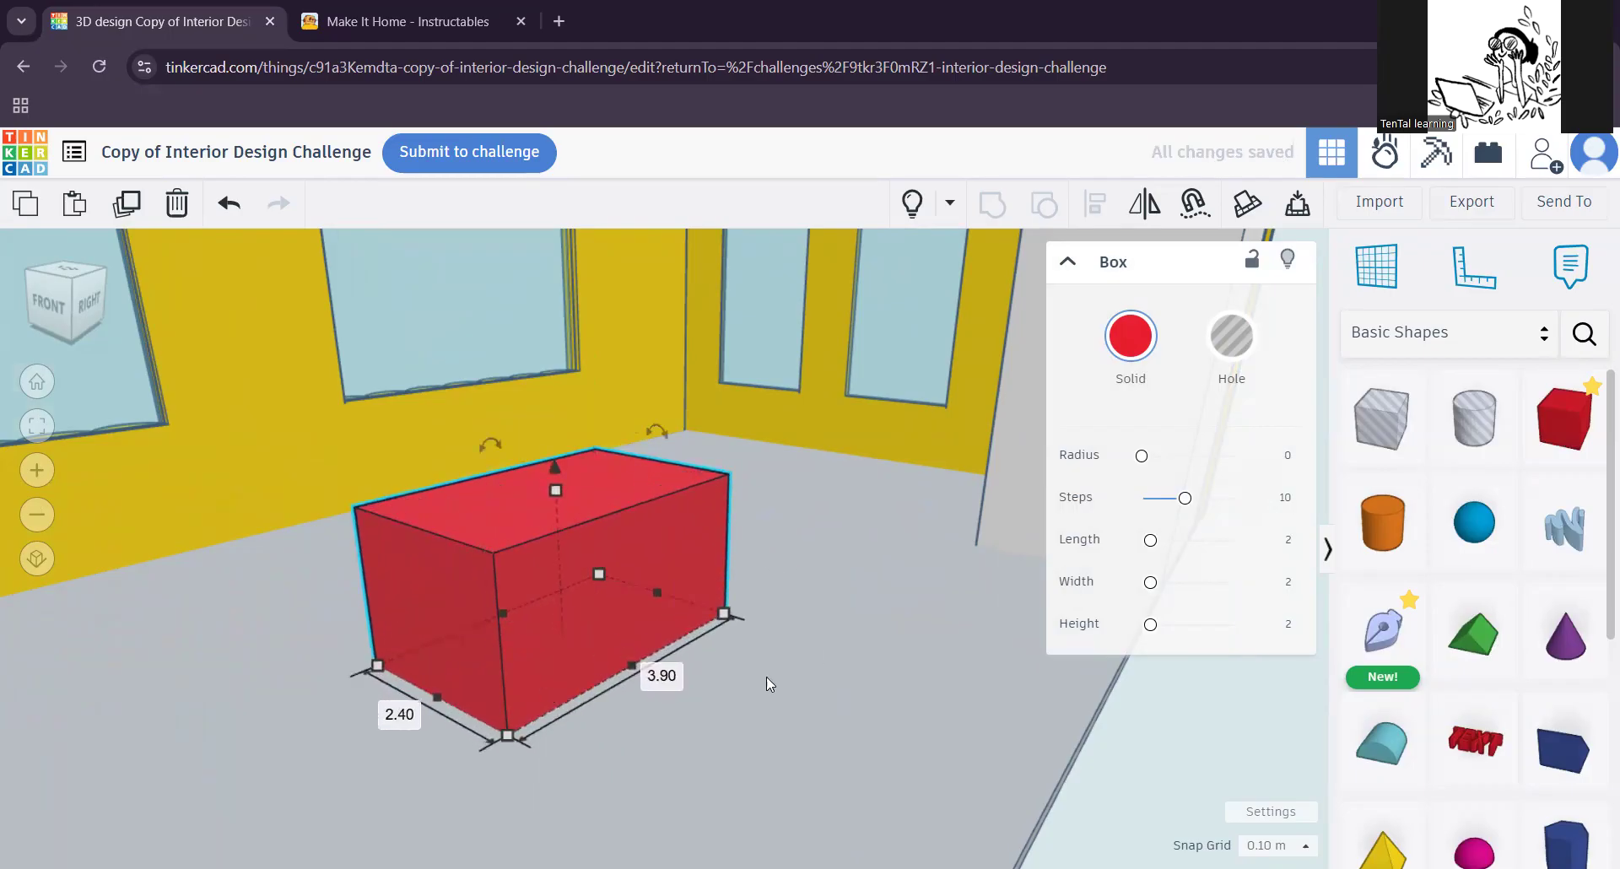
click(687, 646)
click(496, 547)
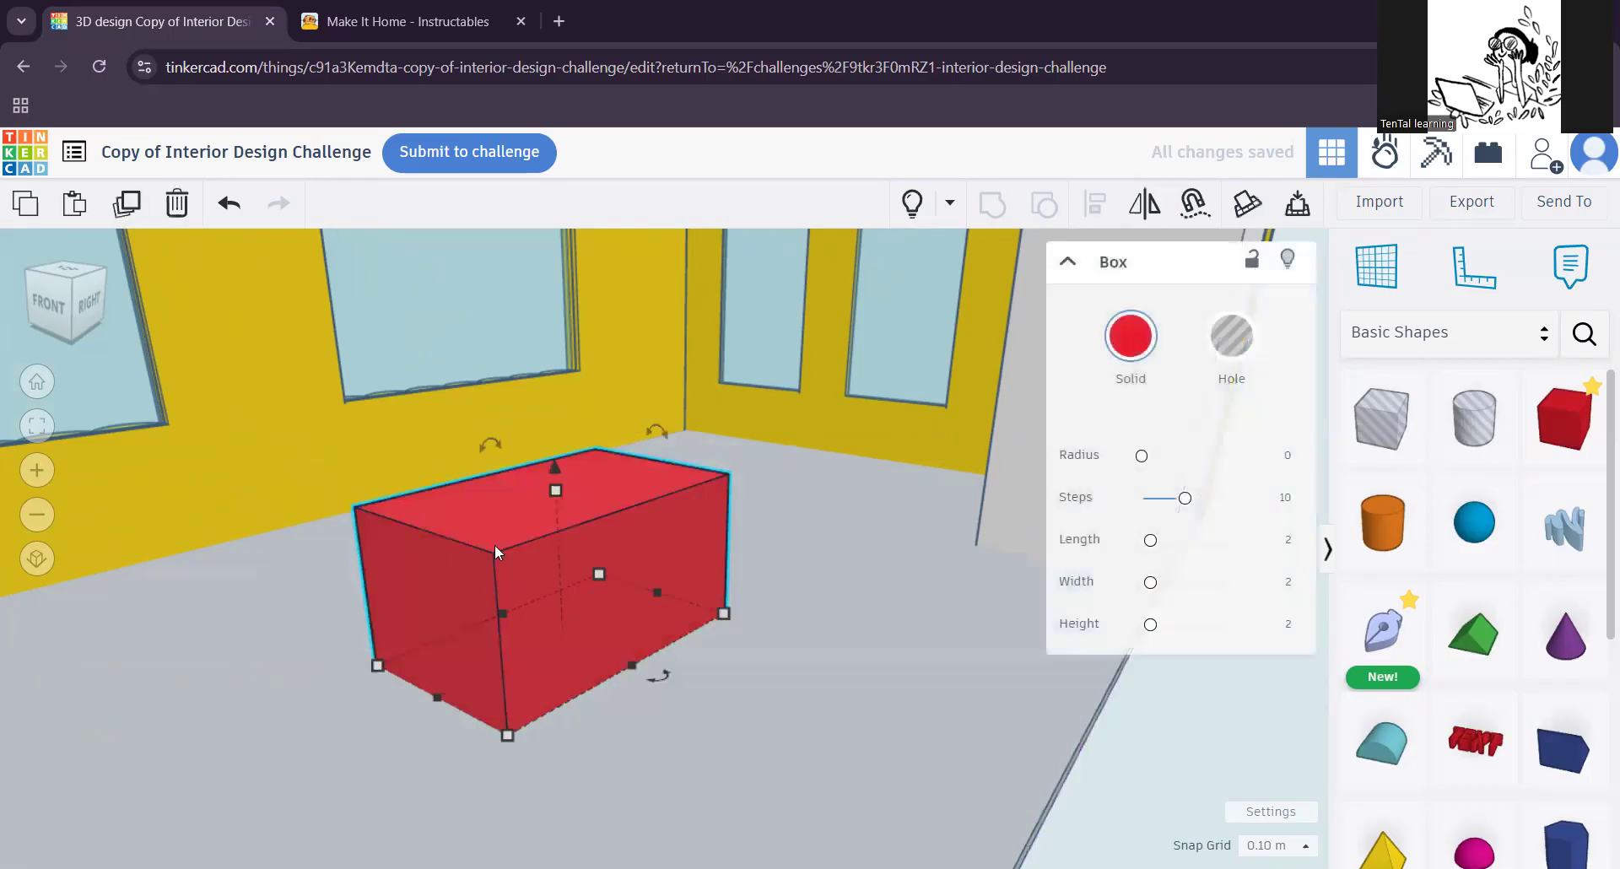
Step: Place a second box against the long side of the red block, lower it, and stretch it through the block
click(1543, 449)
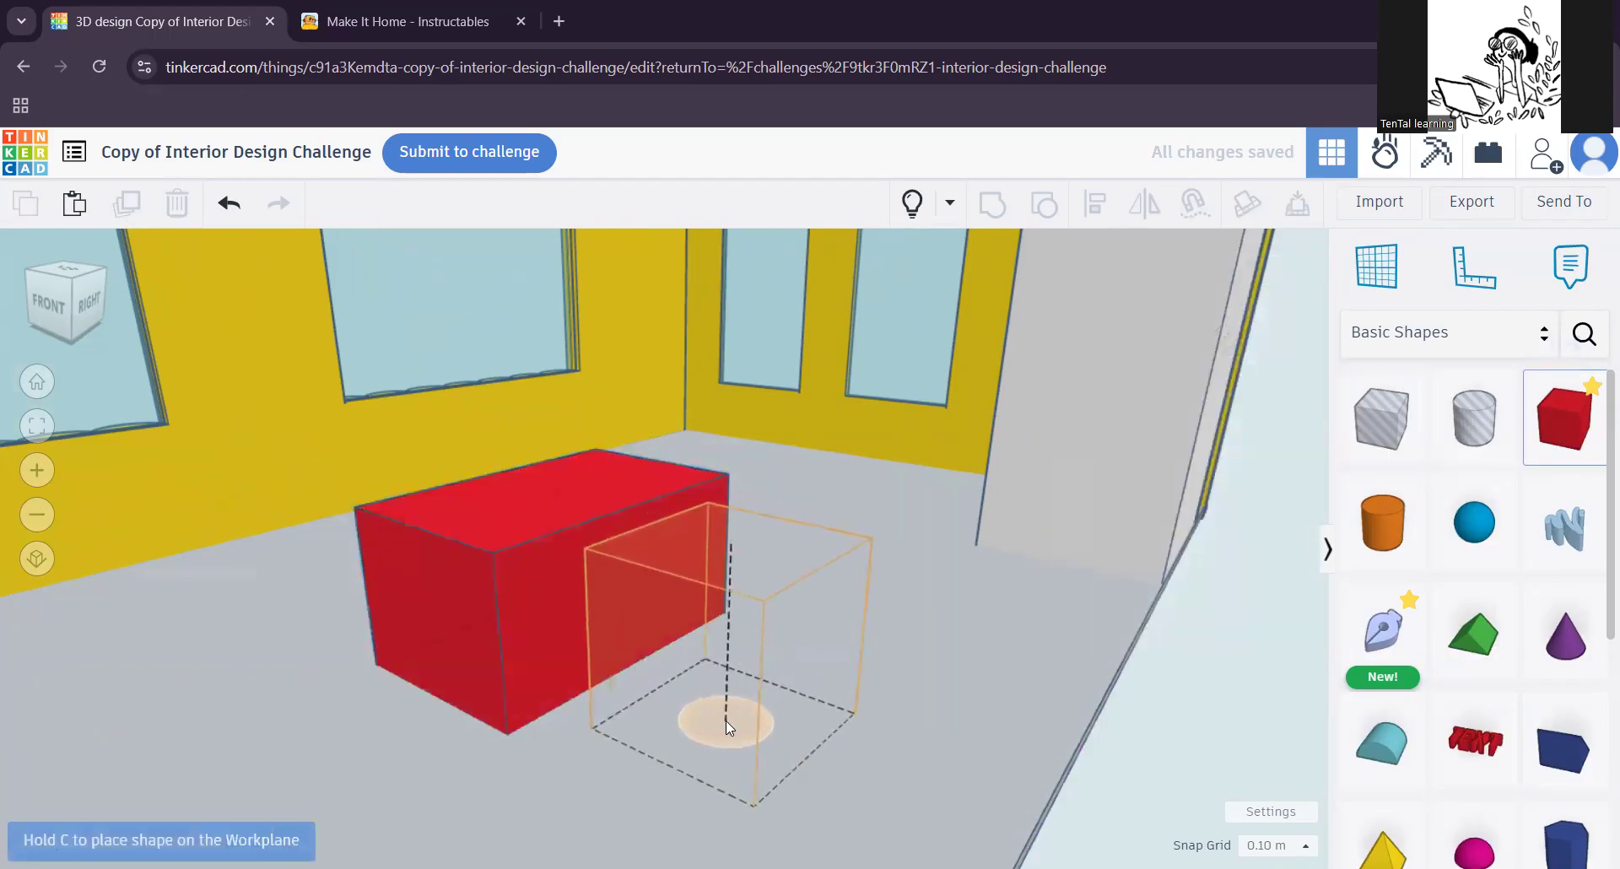
click(697, 710)
drag(697, 554, 699, 591)
right_drag(768, 815, 780, 655)
drag(673, 722, 287, 717)
right_drag(973, 768, 699, 654)
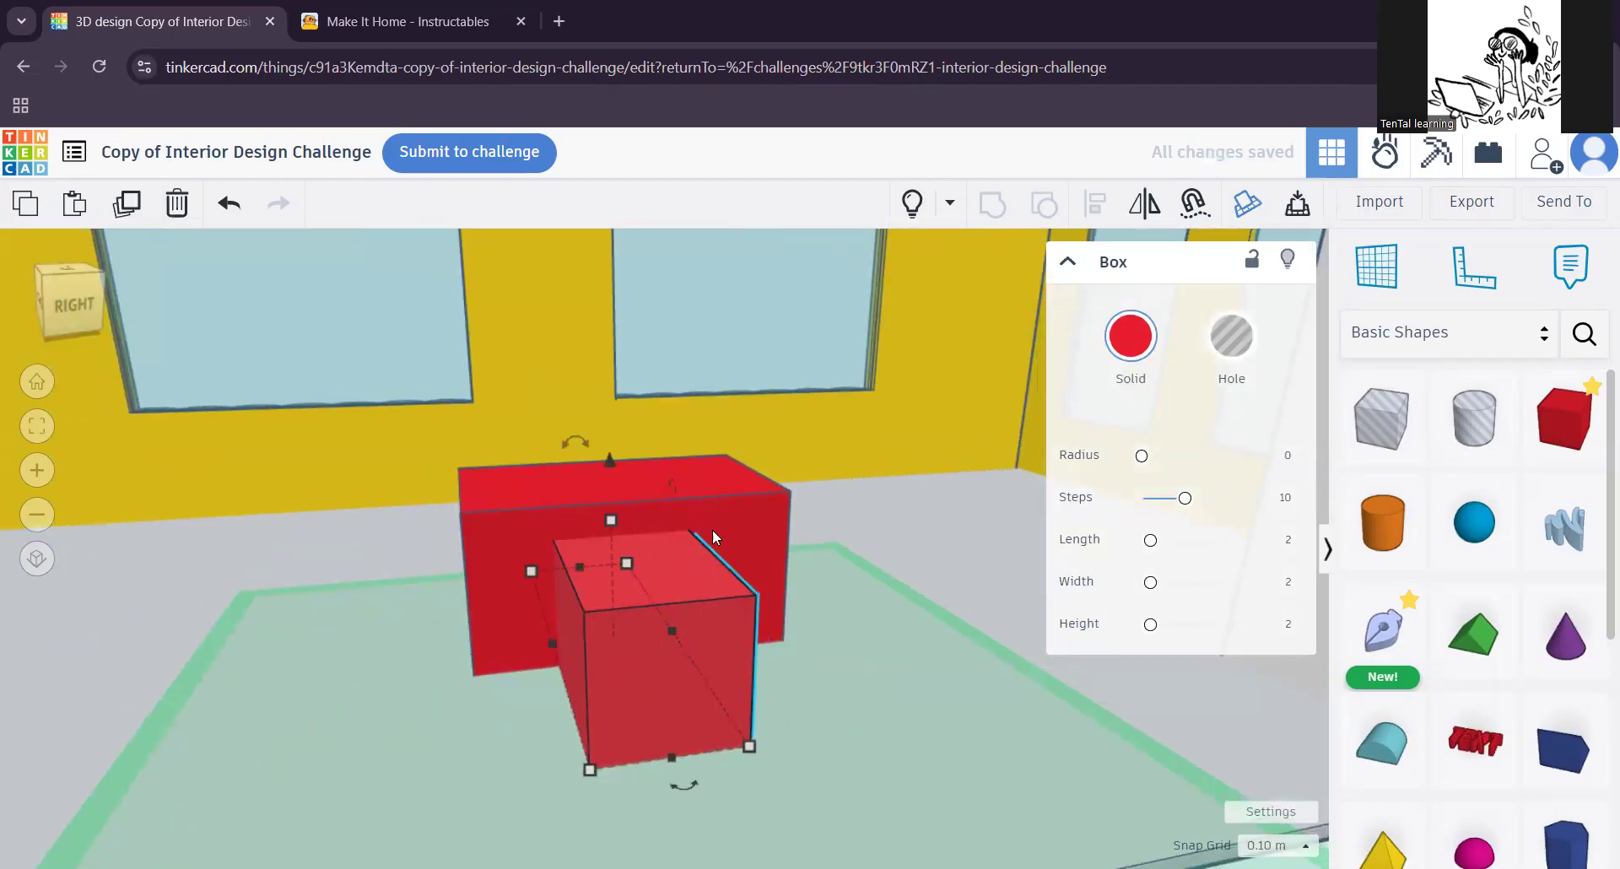
Step: Turn the smaller box that runs through the red block into a hole
click(734, 515)
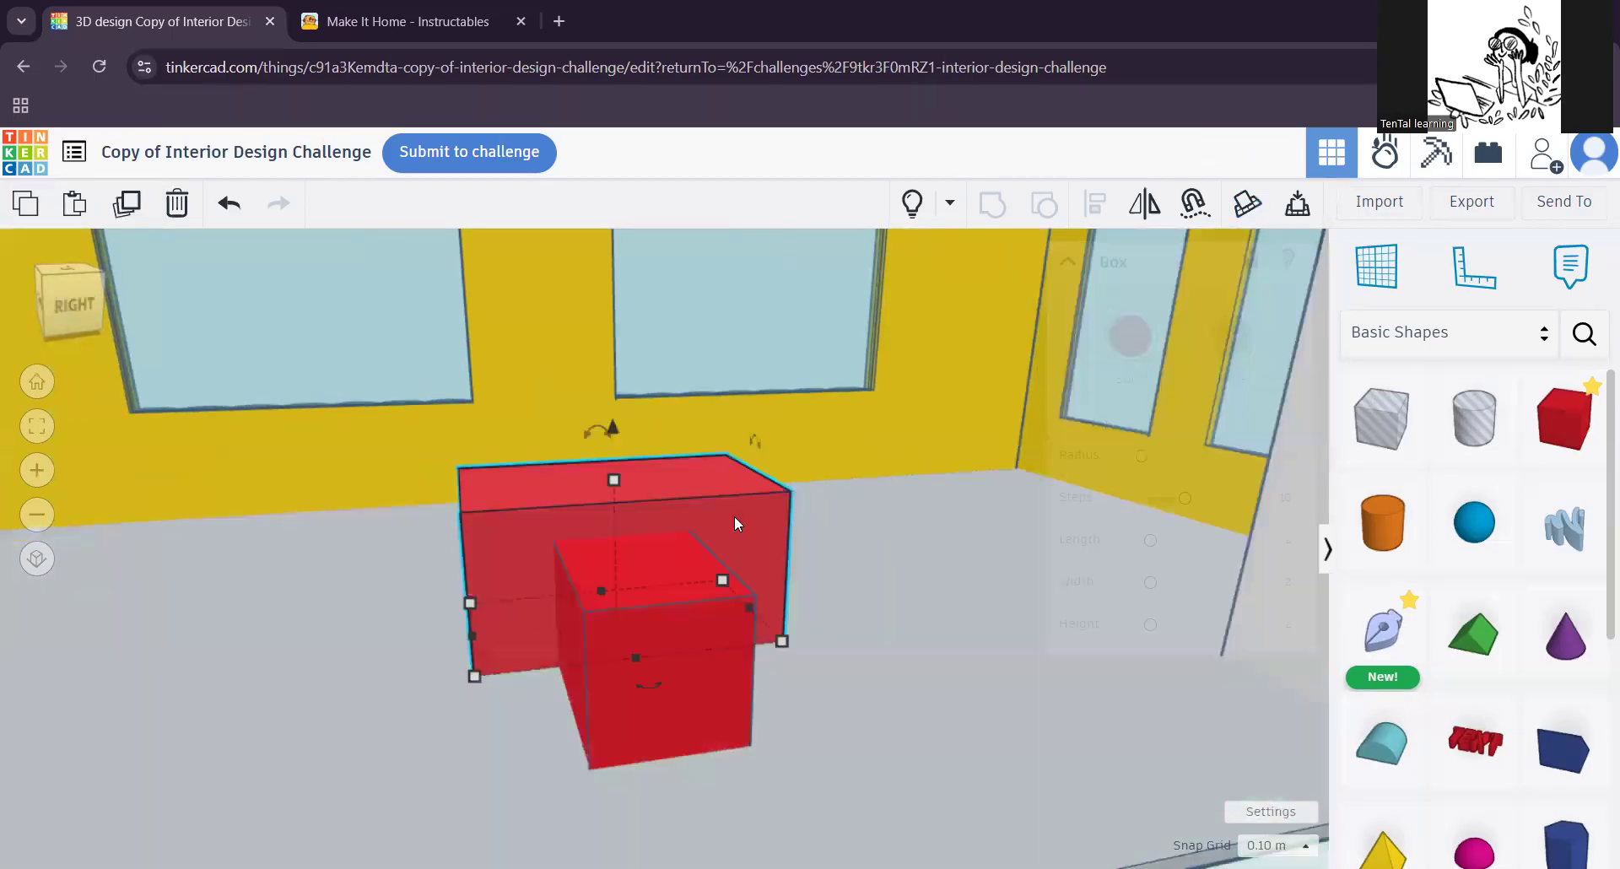
click(688, 681)
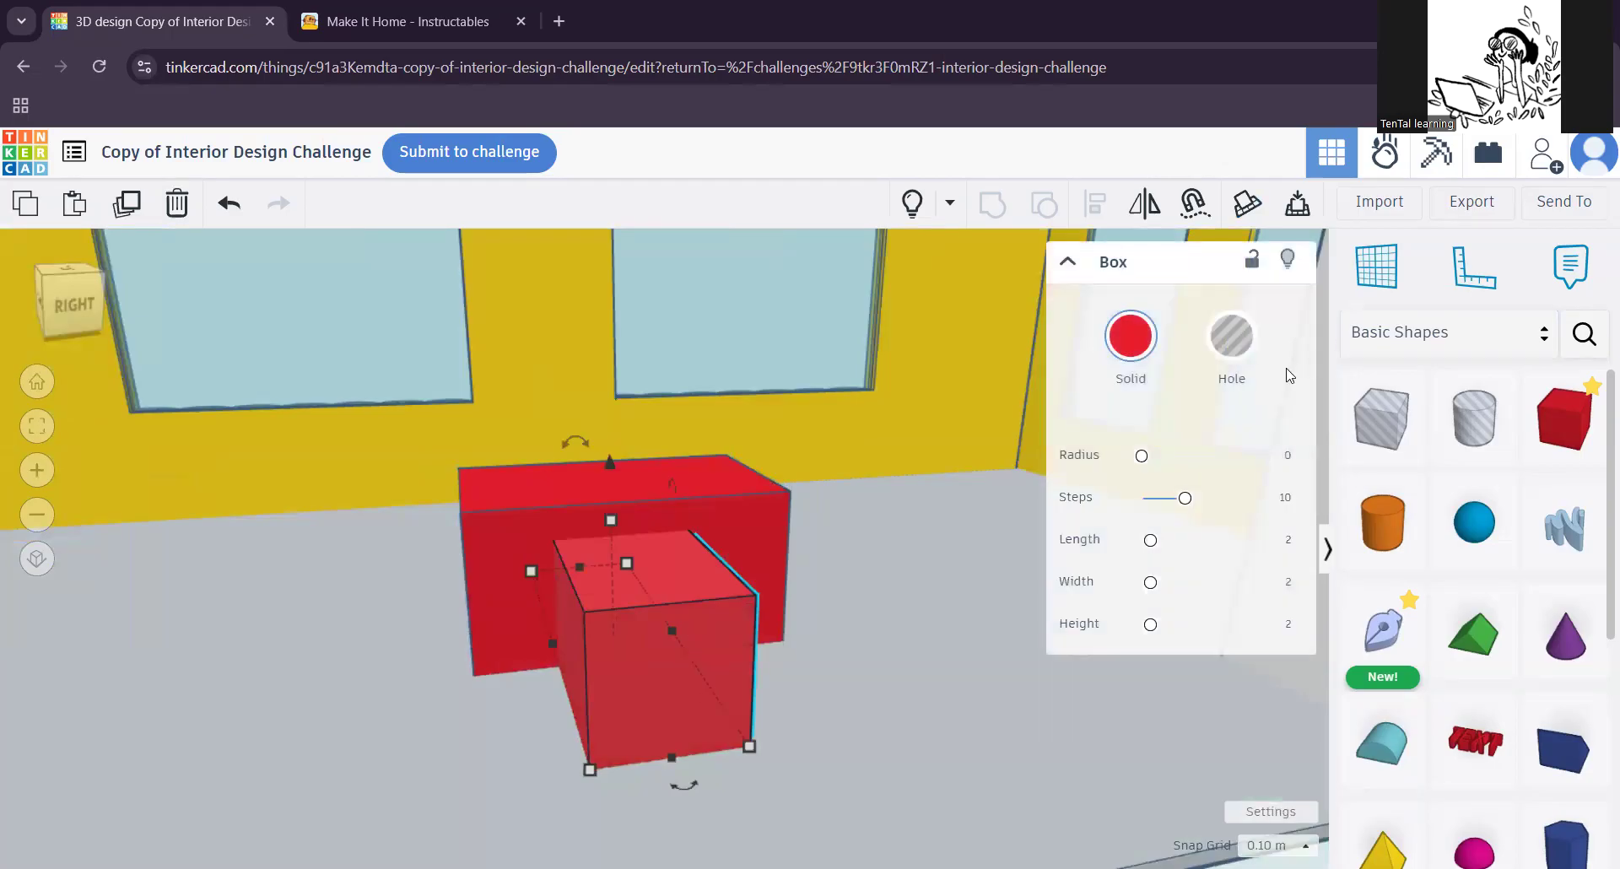
click(1240, 348)
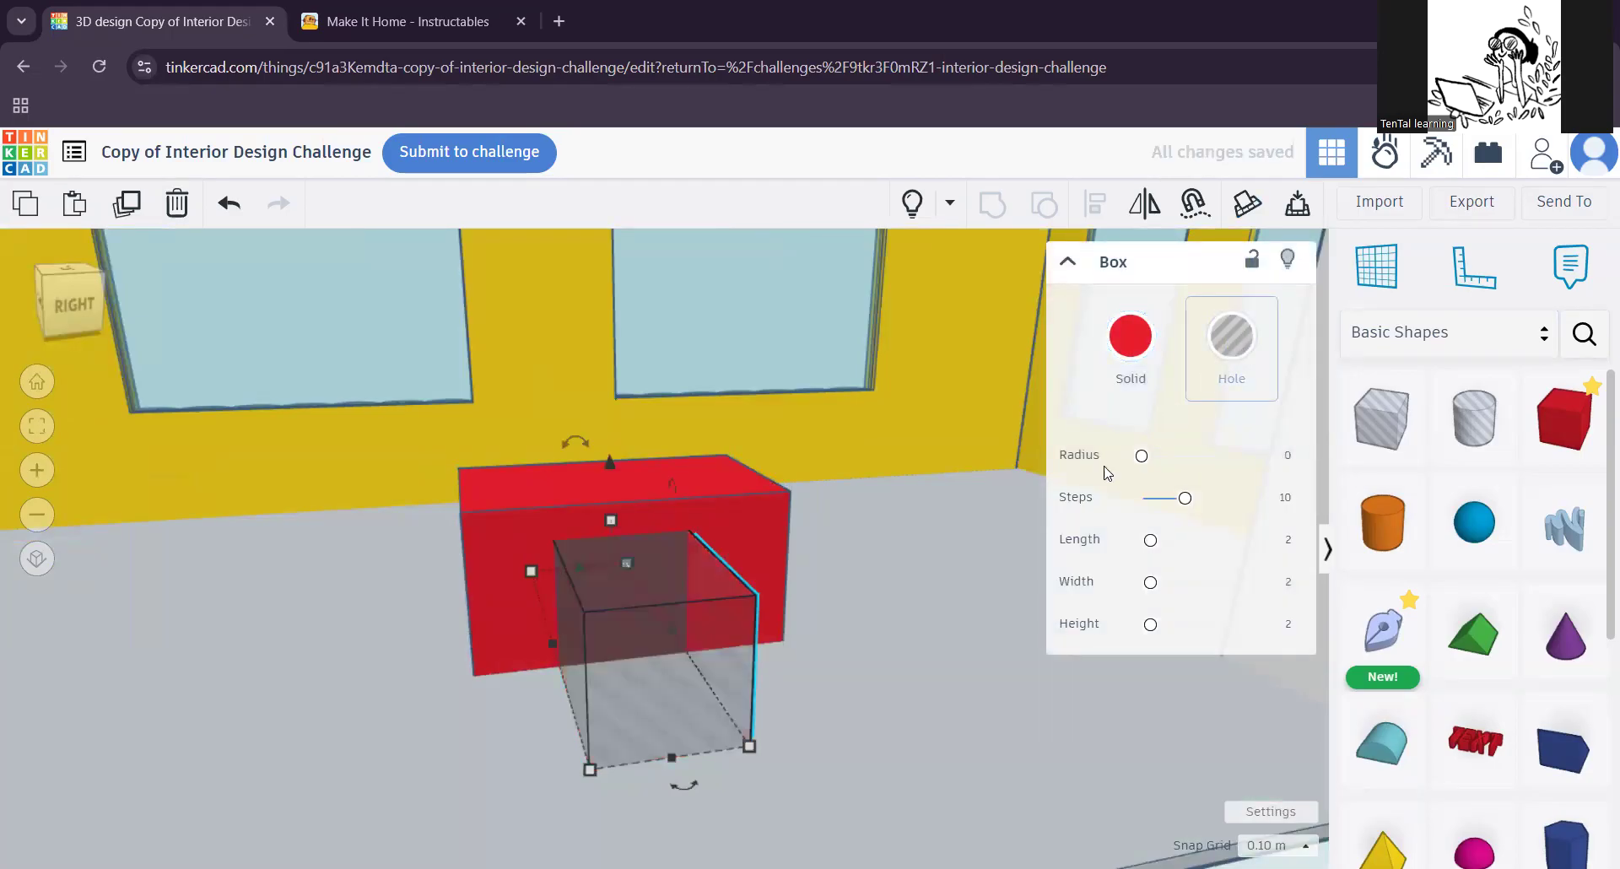
right_drag(910, 692, 1009, 687)
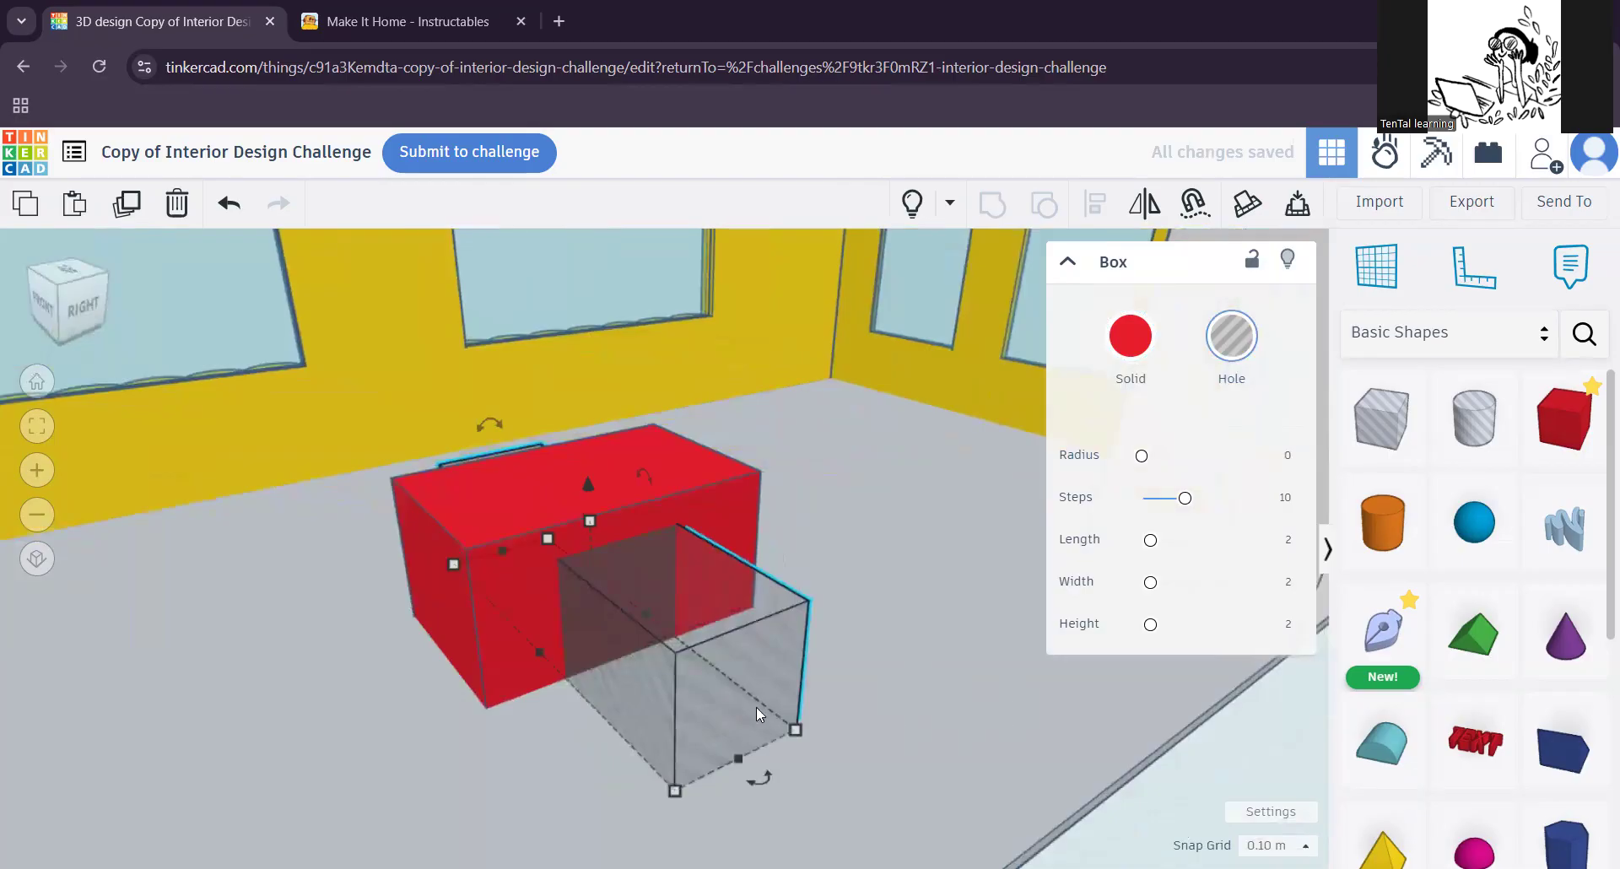
click(844, 710)
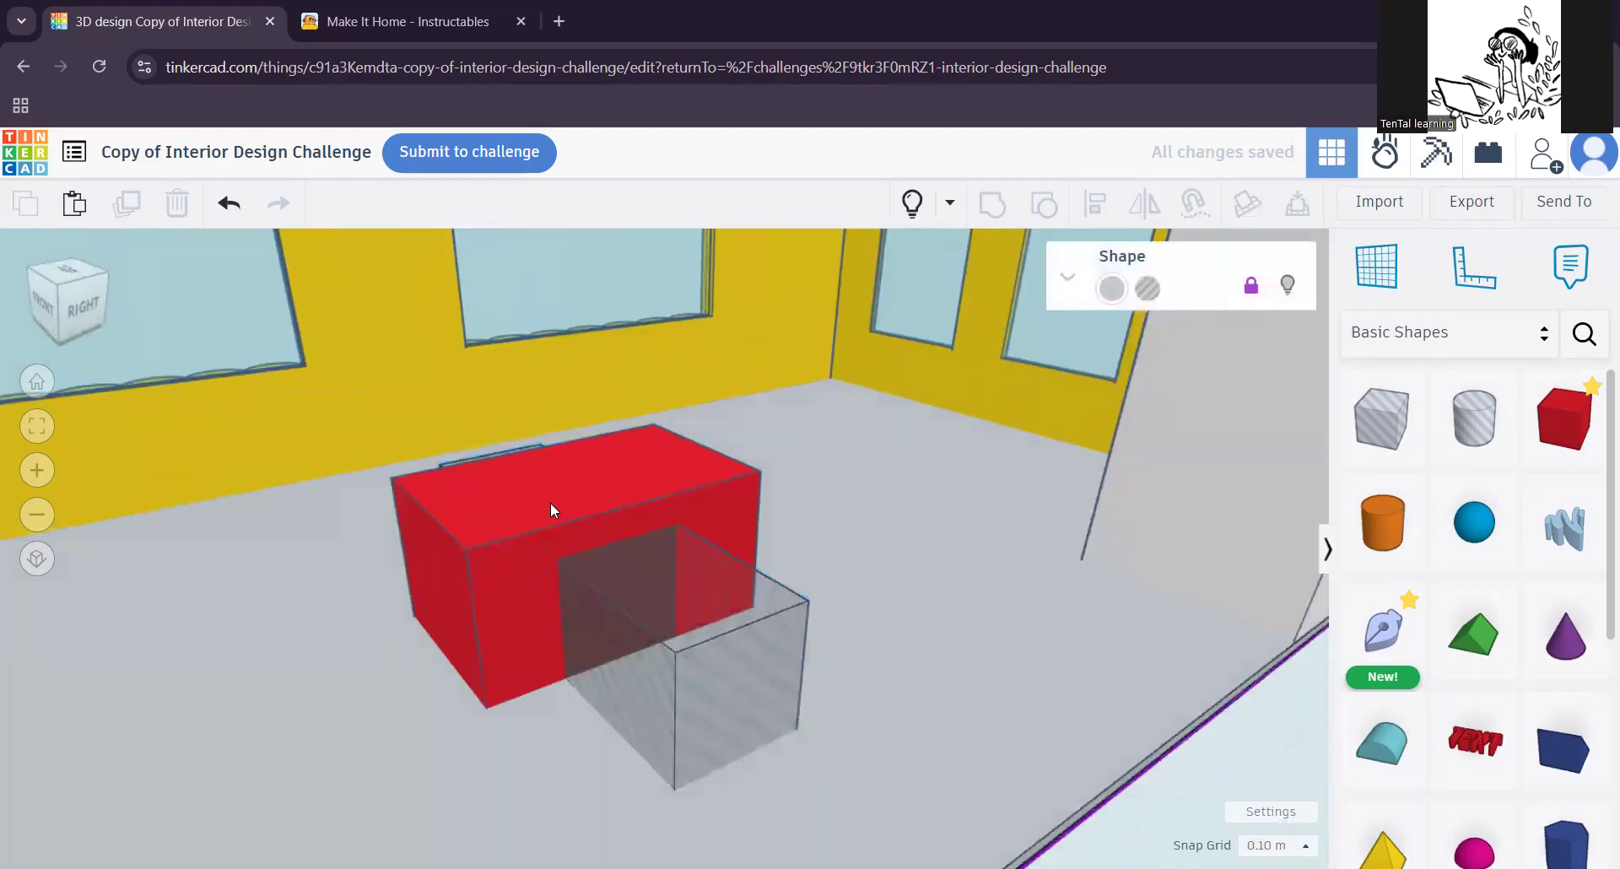
Step: Group the red block with the hole box running through it to cut the opening
click(636, 610)
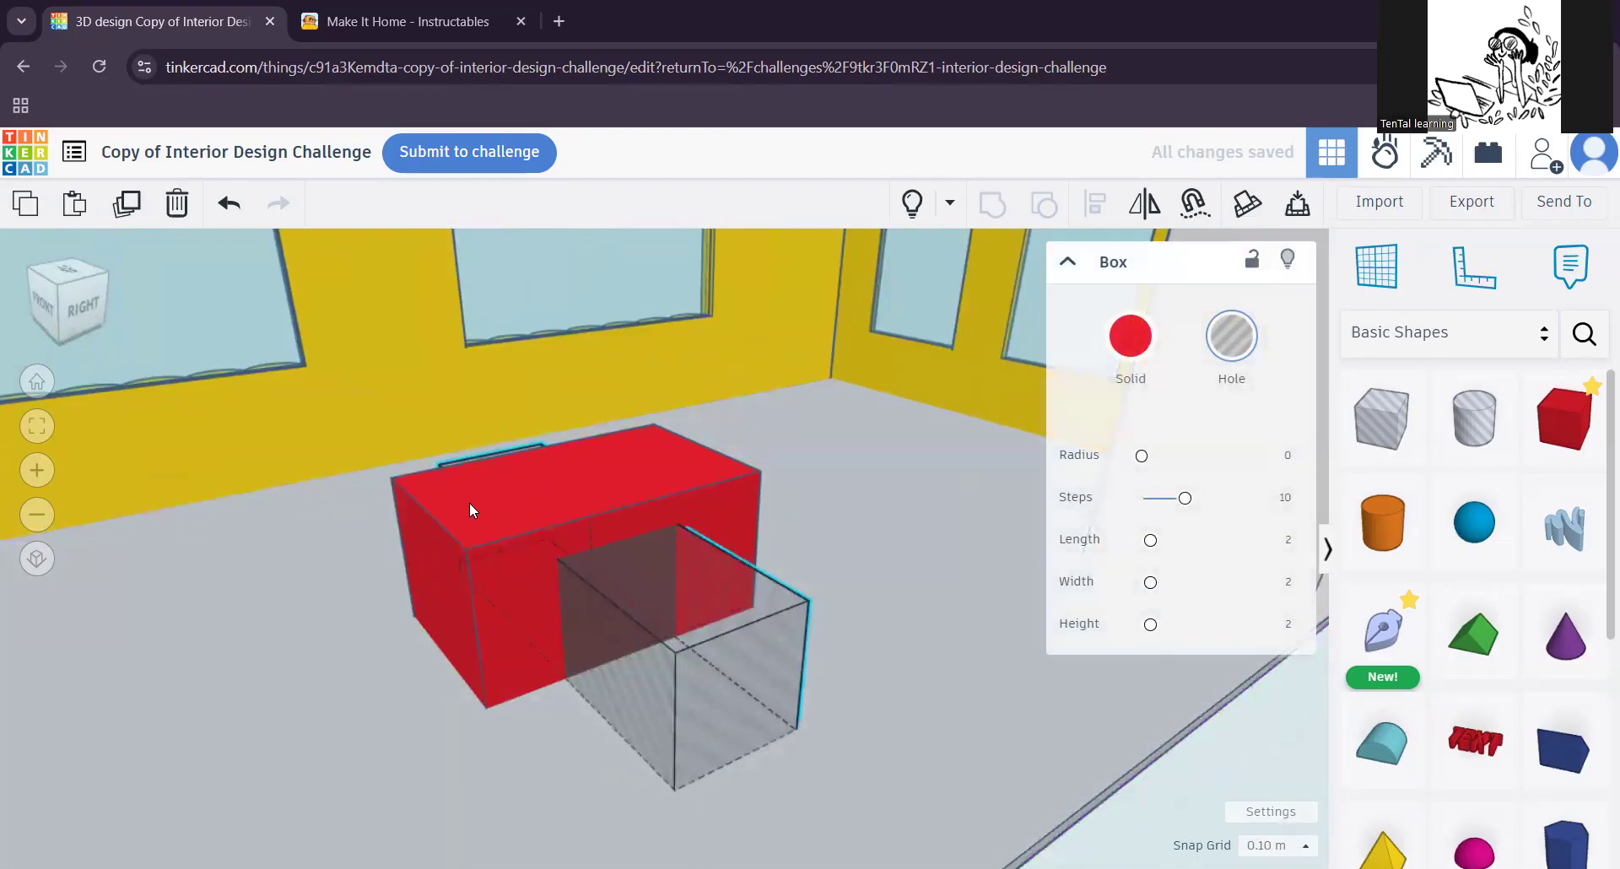
shift+click(469, 503)
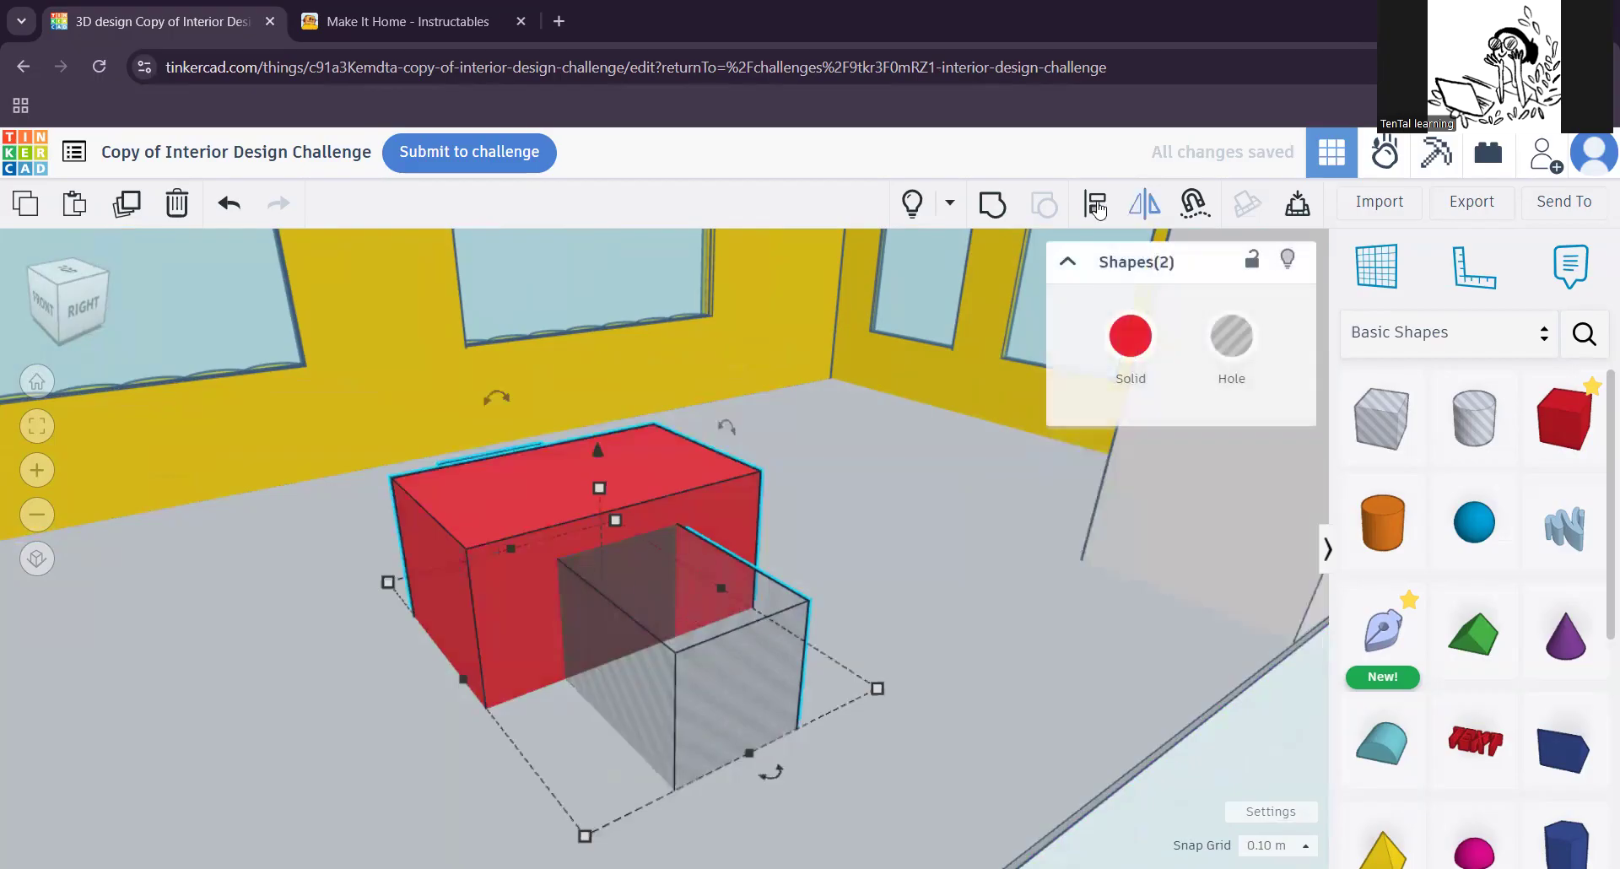
click(992, 202)
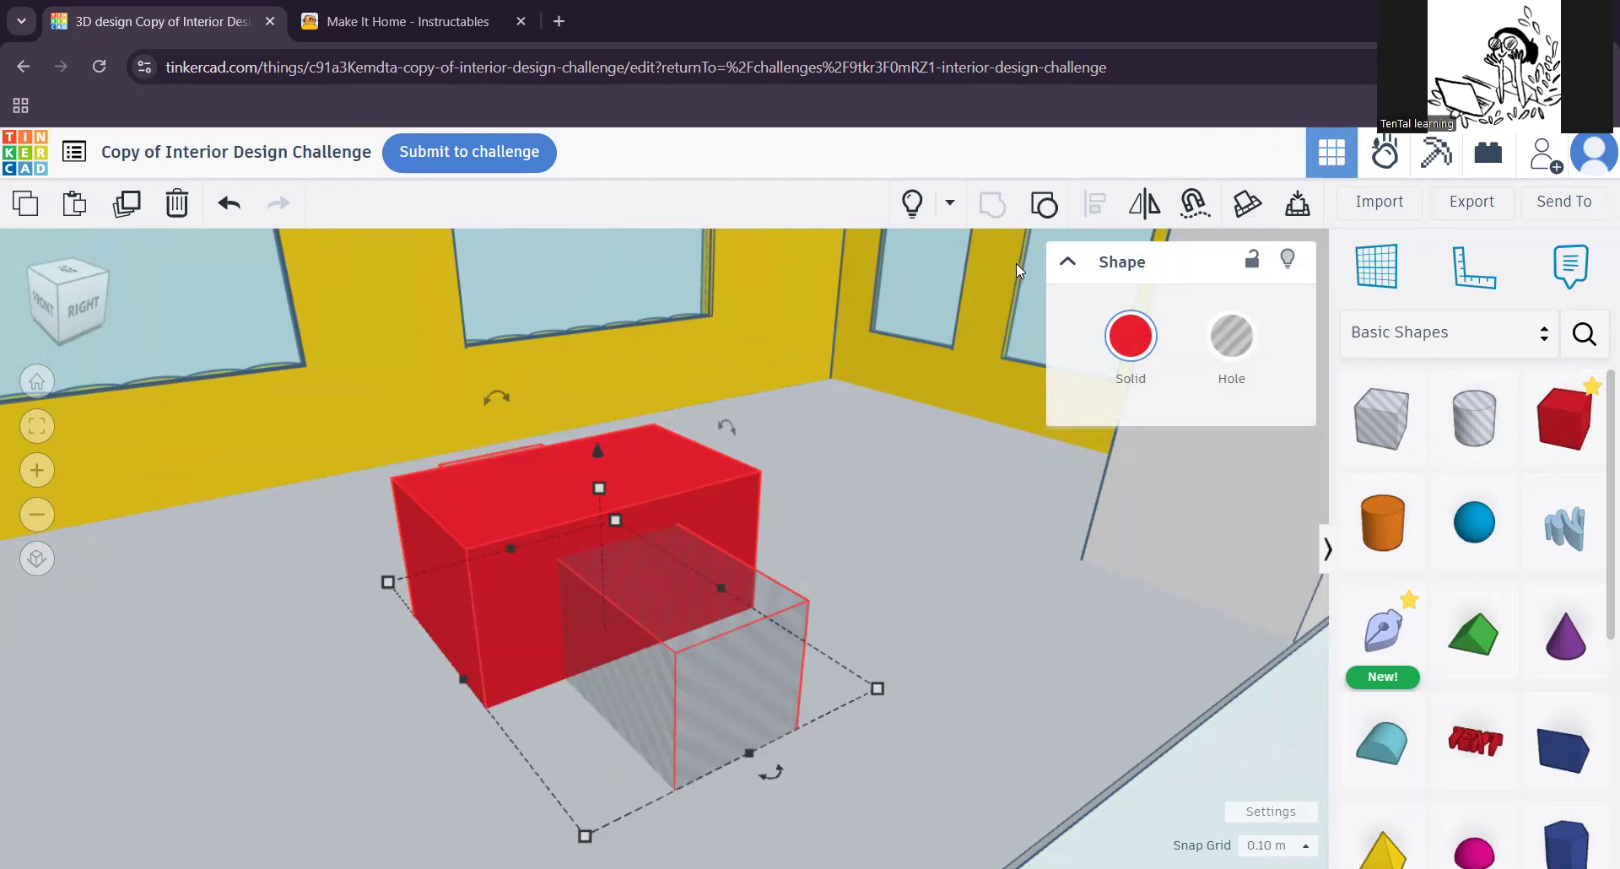
right_drag(878, 584, 908, 560)
scroll(815, 589, up, 2)
middle_drag(860, 616, 901, 647)
right_drag(683, 688, 908, 650)
click(908, 650)
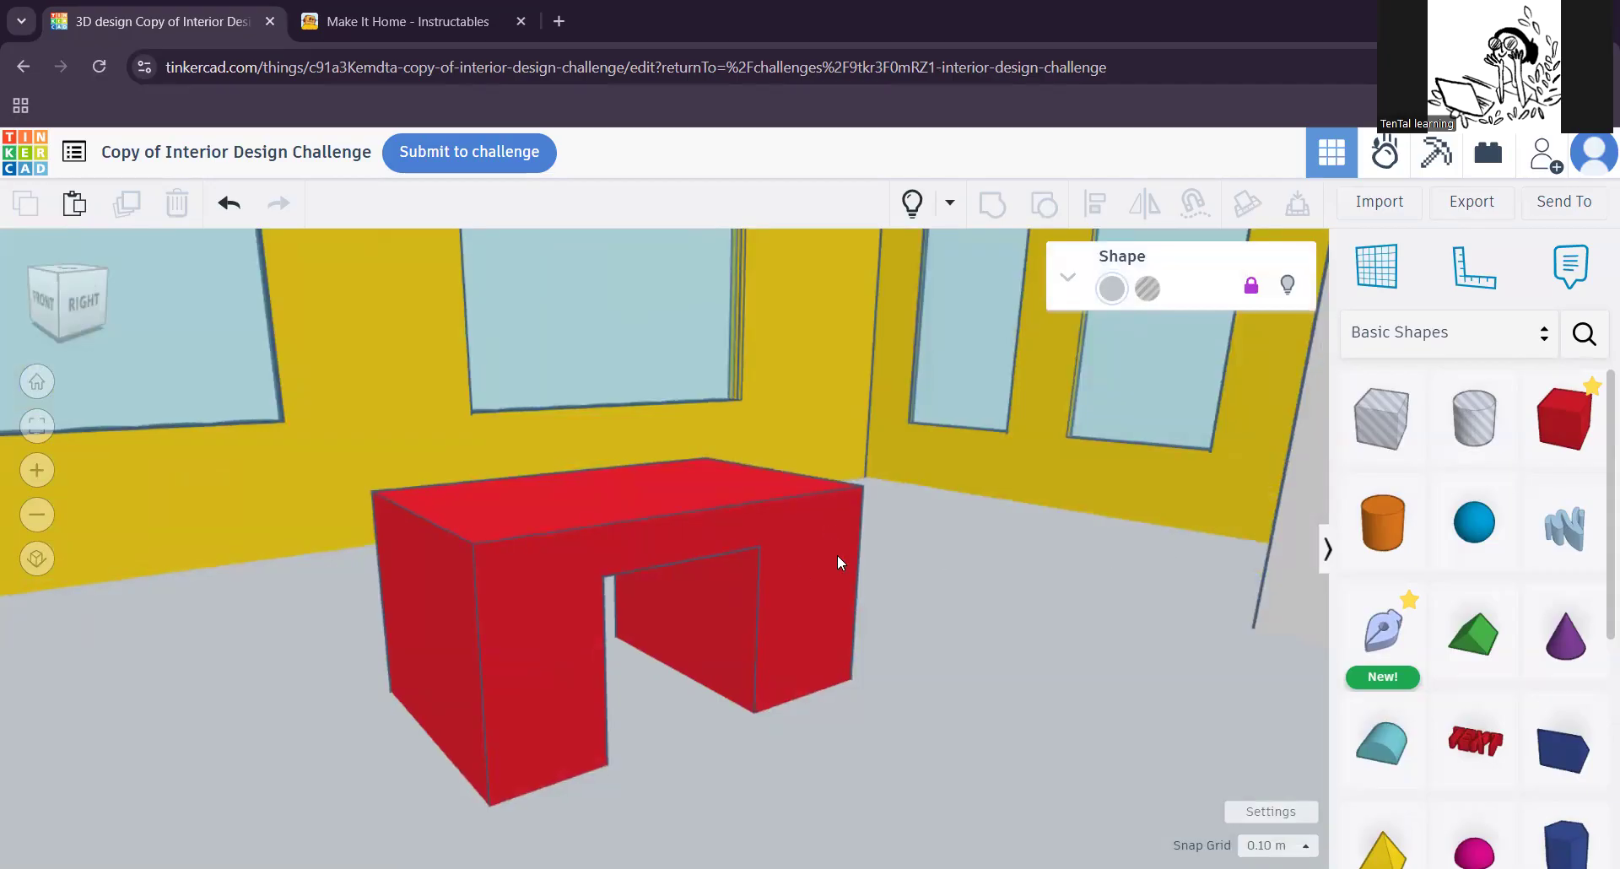
Step: Place a new box on top of one end of the cut-out block and flatten it into a low slab
middle_drag(837, 554, 913, 667)
middle_drag(796, 529, 861, 633)
drag(1565, 417, 561, 538)
drag(550, 290, 550, 506)
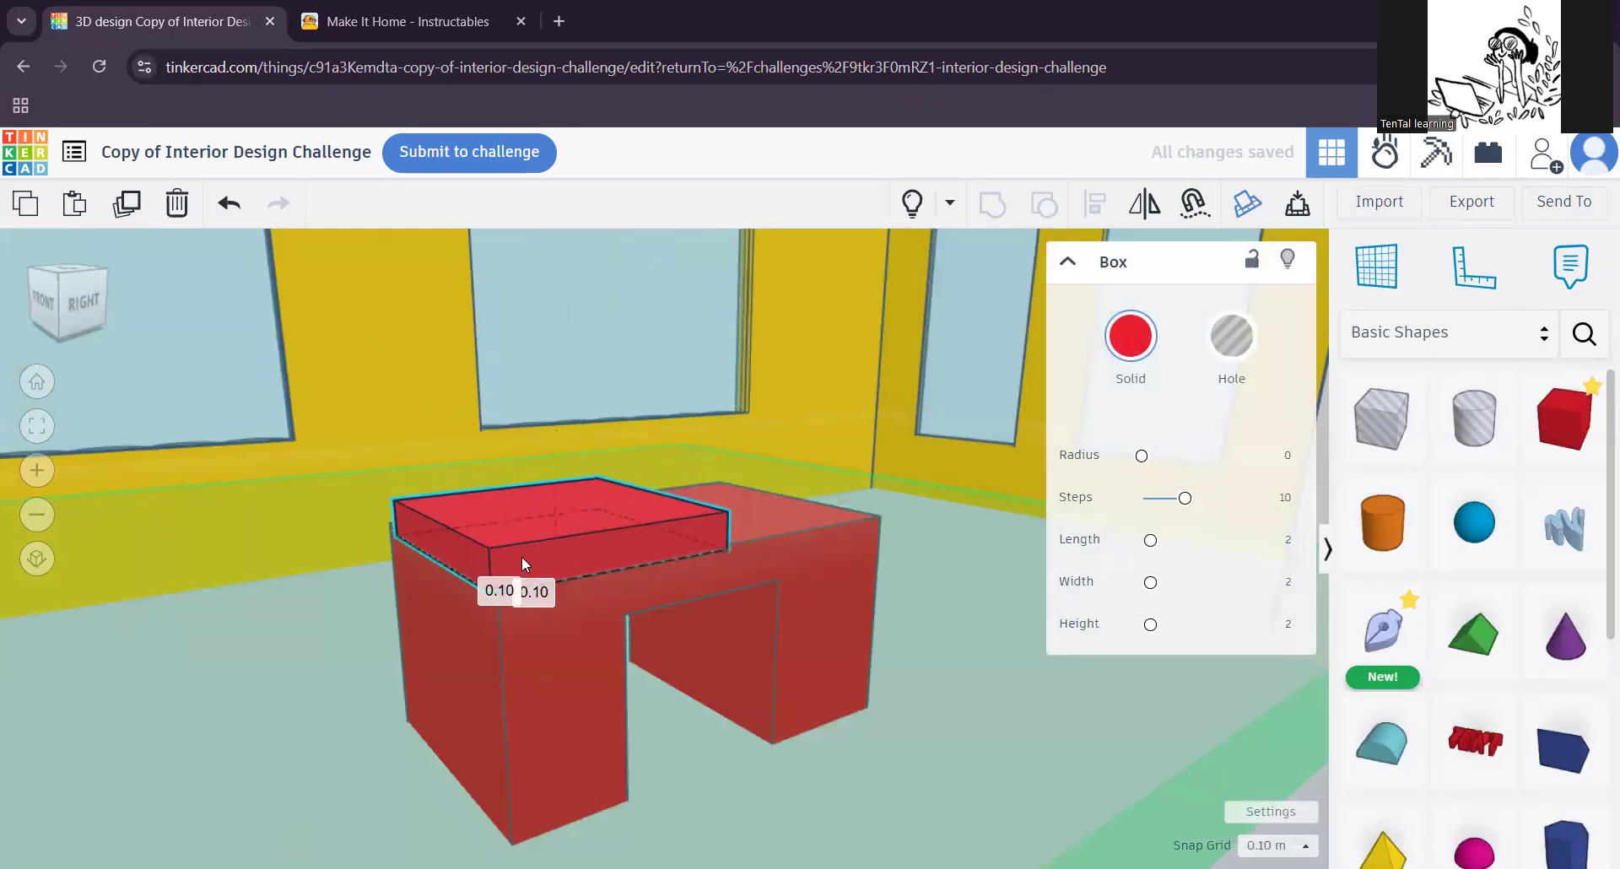
scroll(420, 569, up, 3)
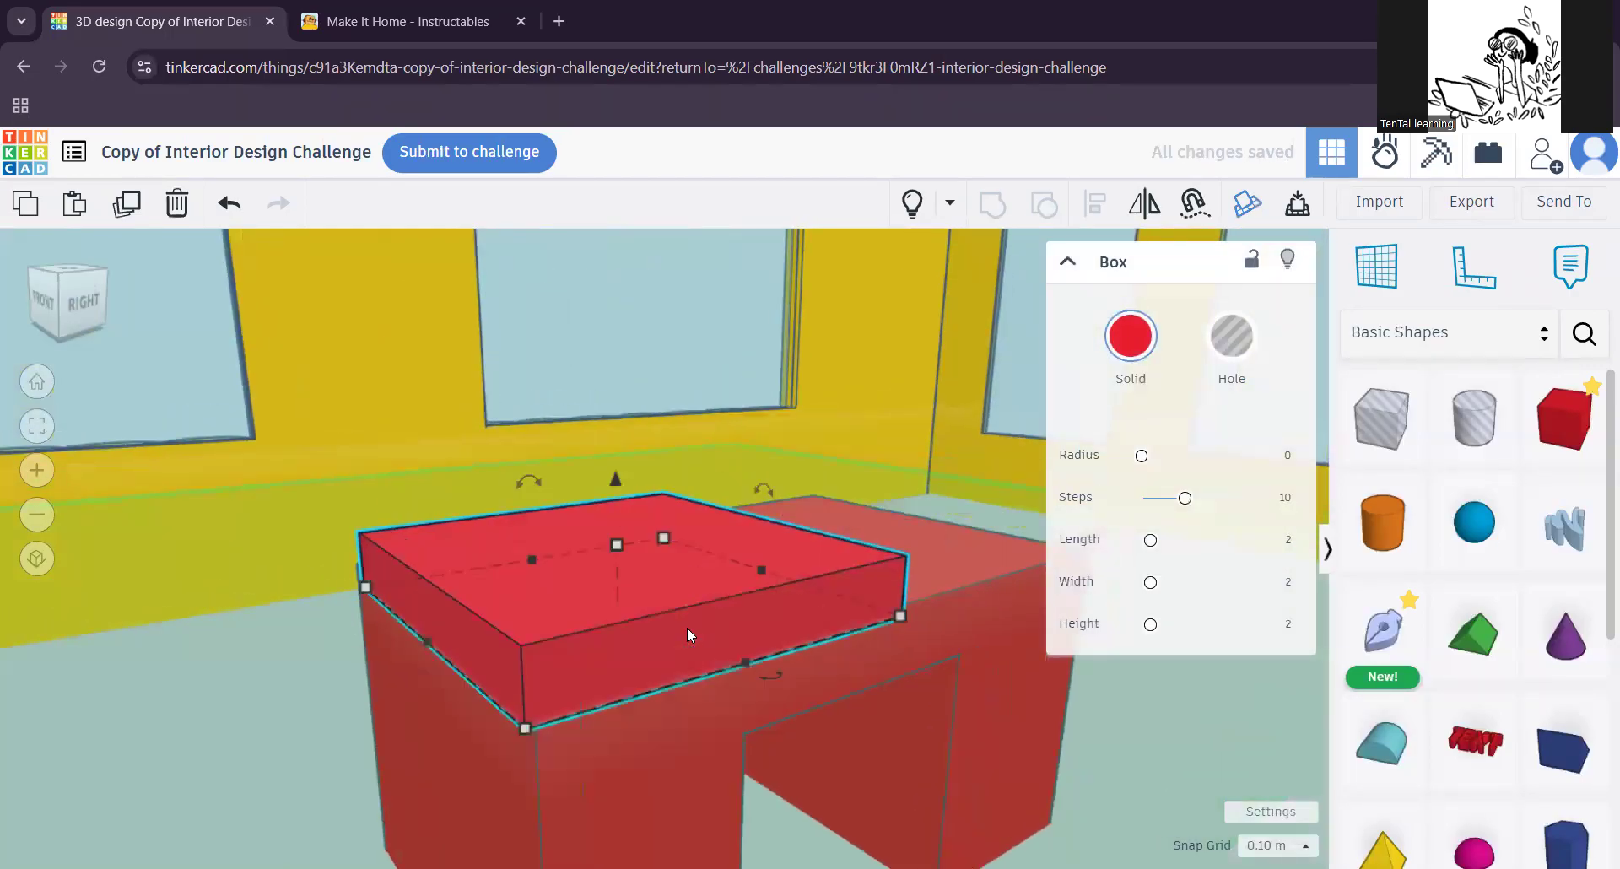
Step: Narrow the low slab on the block's edge into a strip 1.90 by 0.30
drag(903, 611, 606, 680)
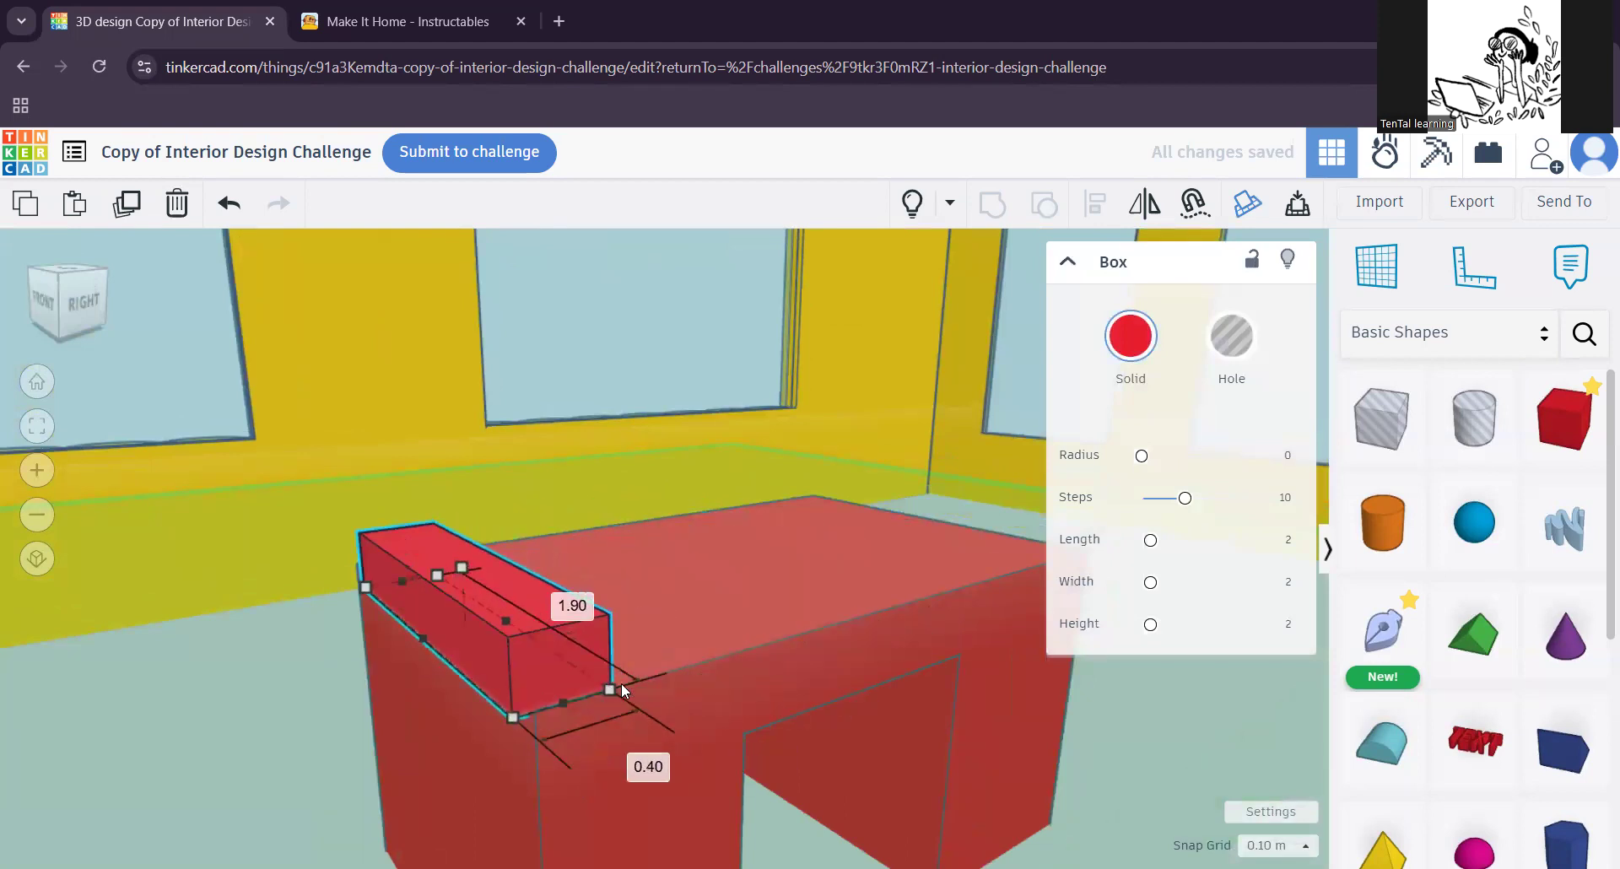
drag(513, 716, 539, 711)
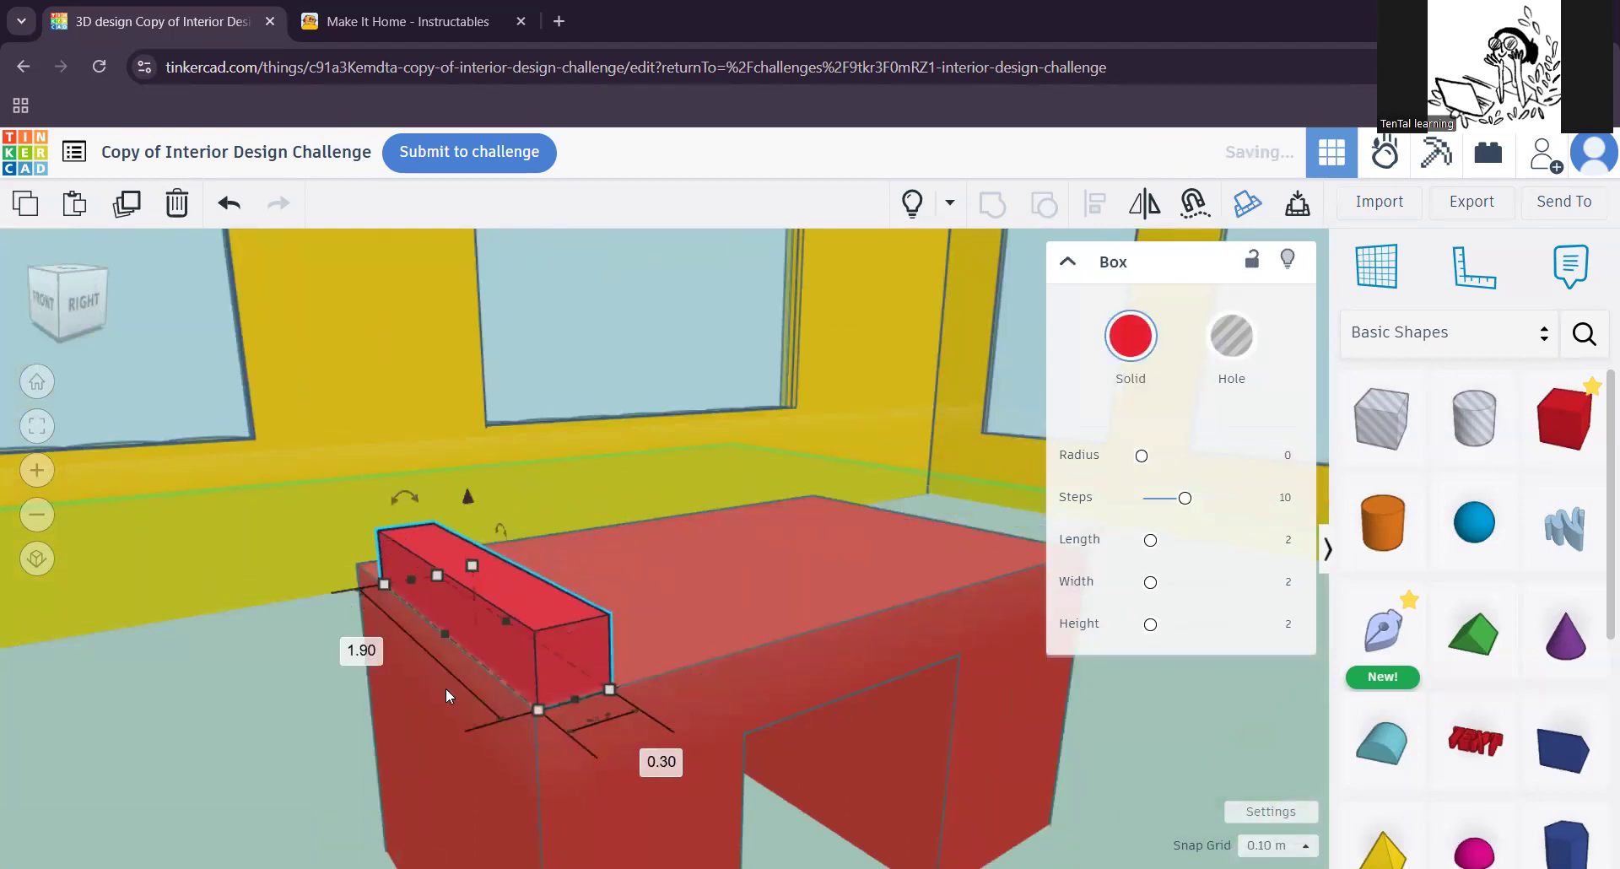
scroll(382, 663, up, 3)
scroll(382, 658, down, 5)
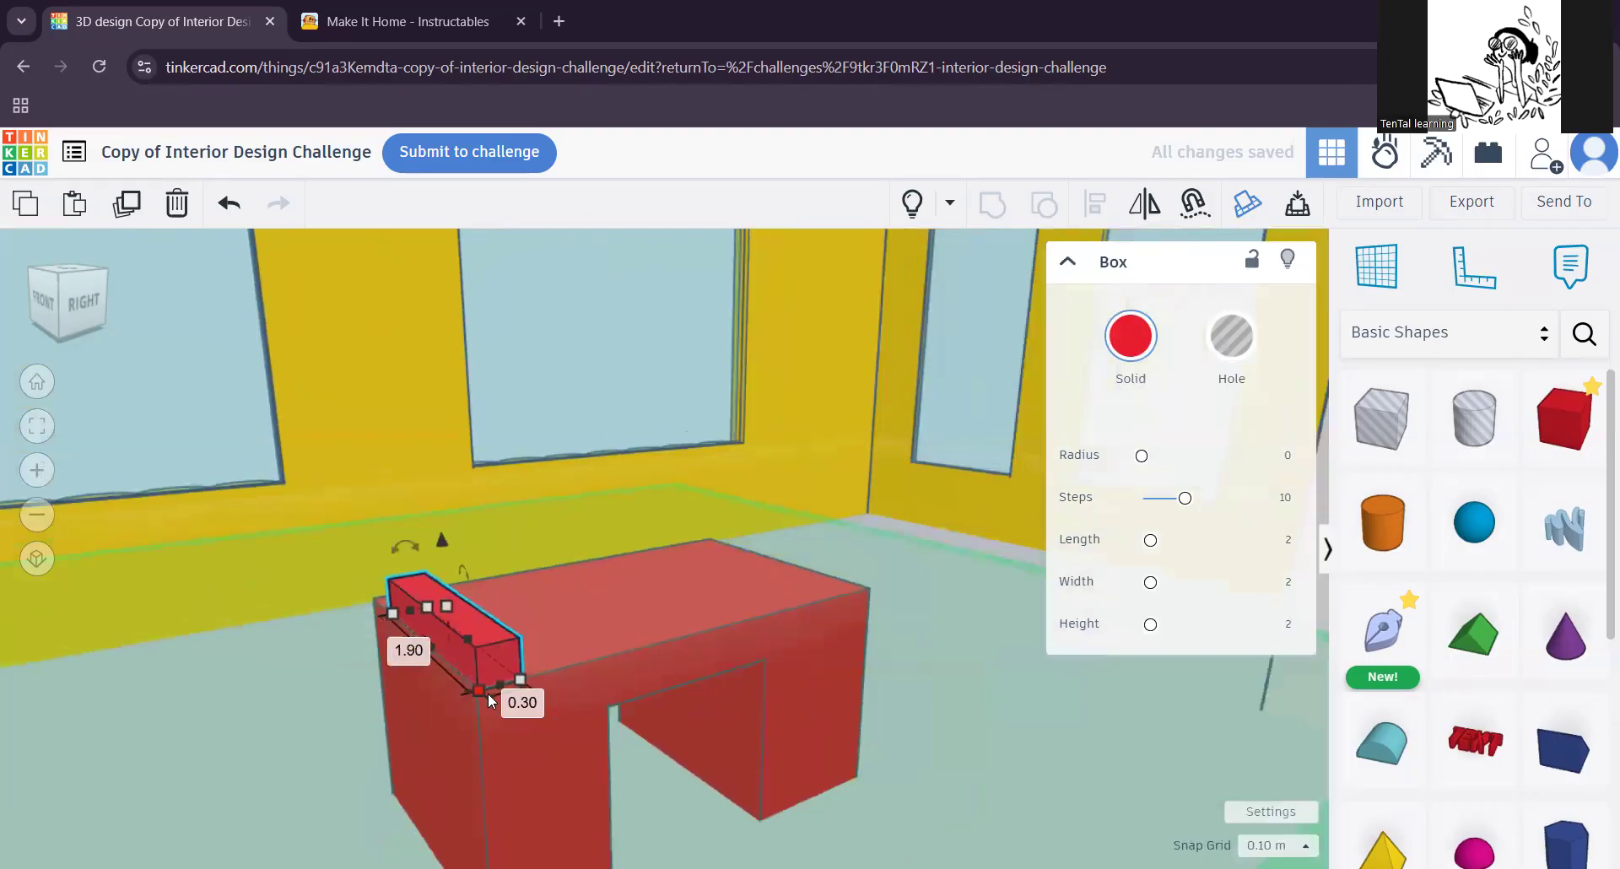
scroll(478, 697, up, 3)
right_drag(478, 697, 645, 700)
right_drag(425, 678, 581, 596)
scroll(675, 499, down, 4)
right_drag(599, 442, 558, 538)
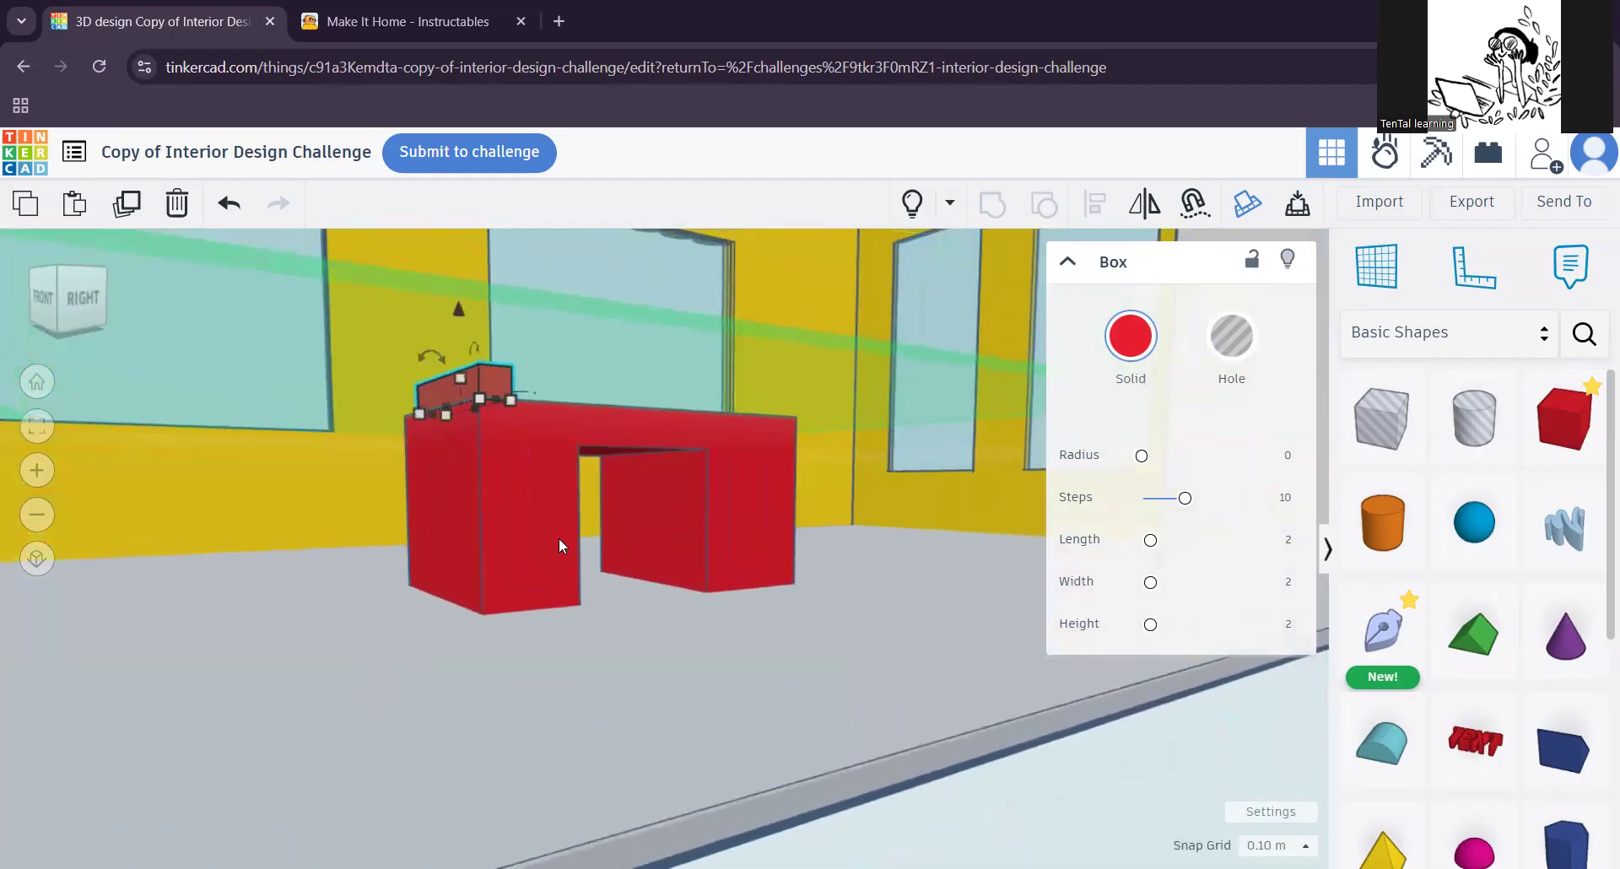
Step: Undo the added strip and the grouping, back to the separate red block and hole box
key(ctrl+z)
key(ctrl+z)
key(ctrl+z)
key(ctrl+z)
right_drag(663, 408, 750, 577)
key(ctrl+z)
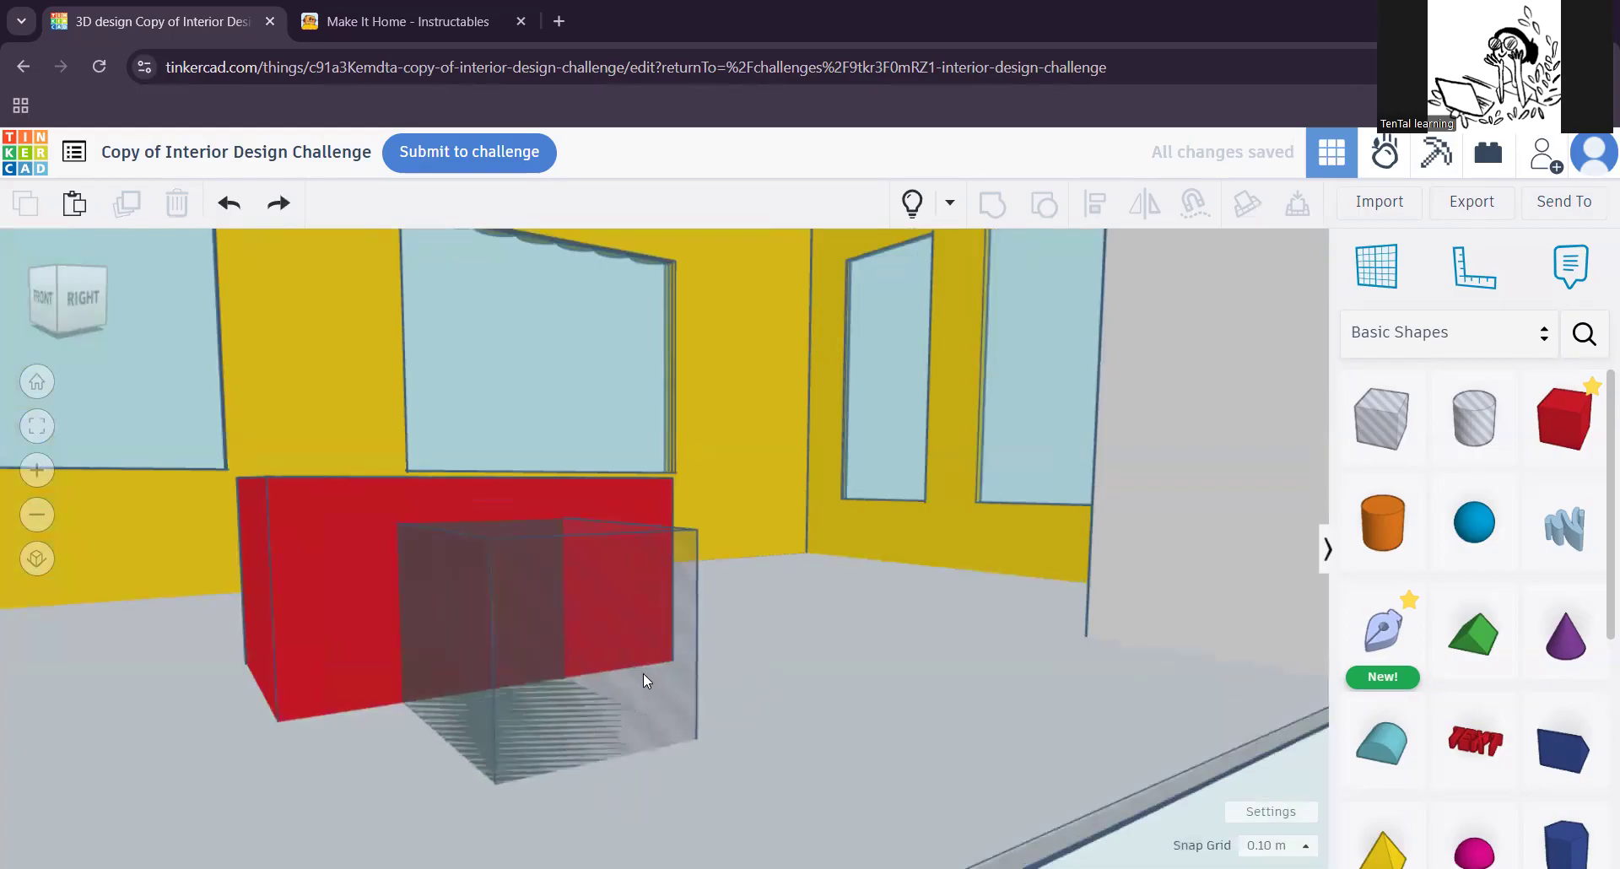
Step: Align the red block and the hole box on their centres across the block's depth
click(558, 647)
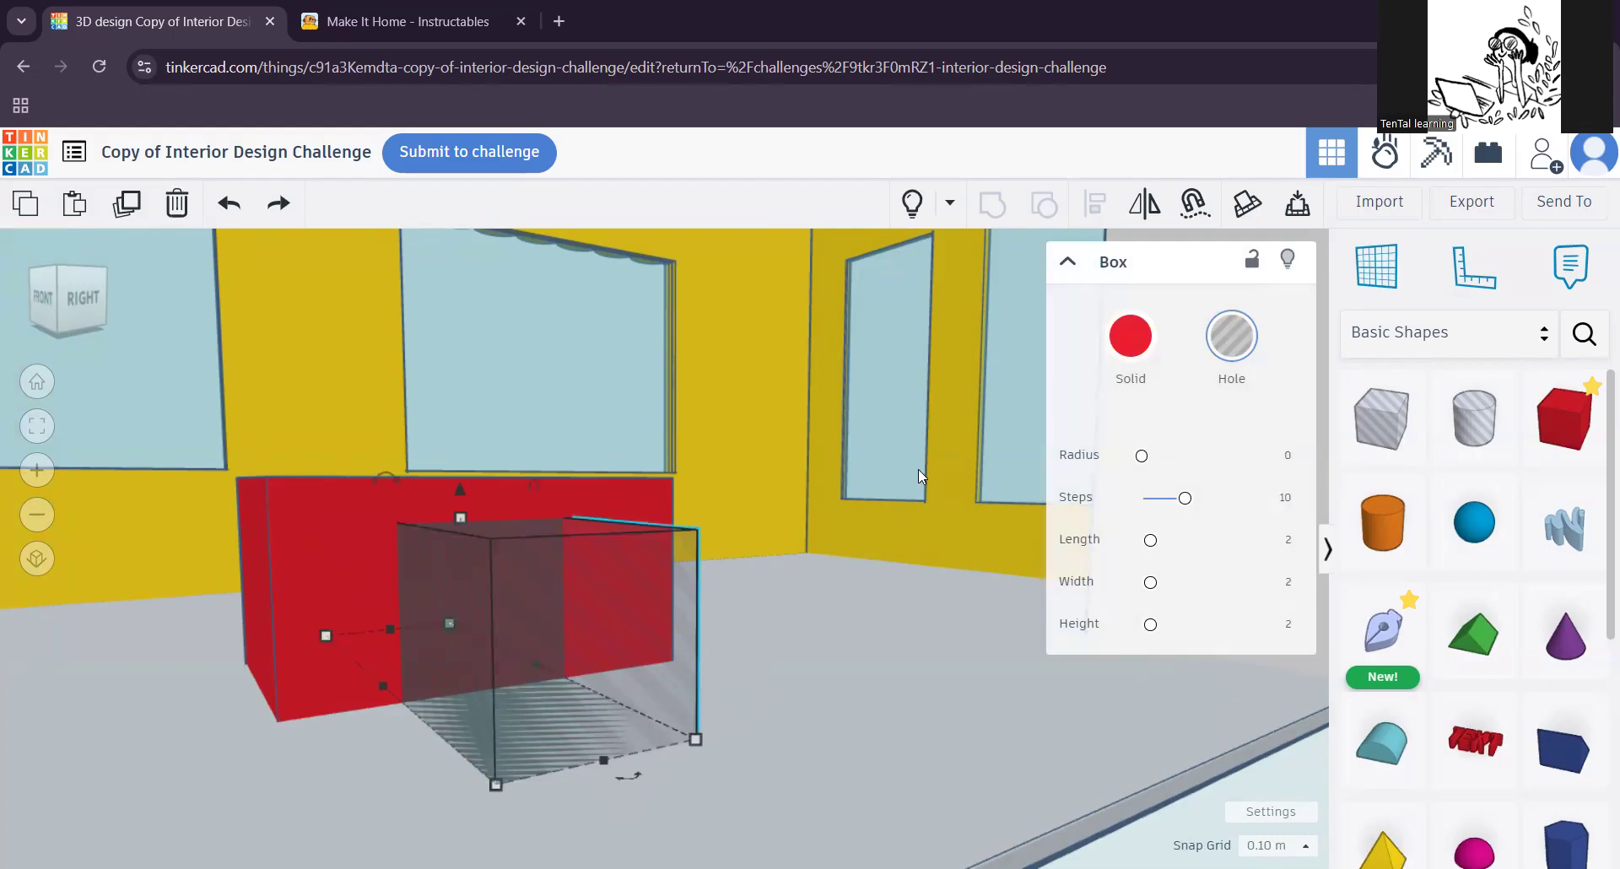
click(321, 534)
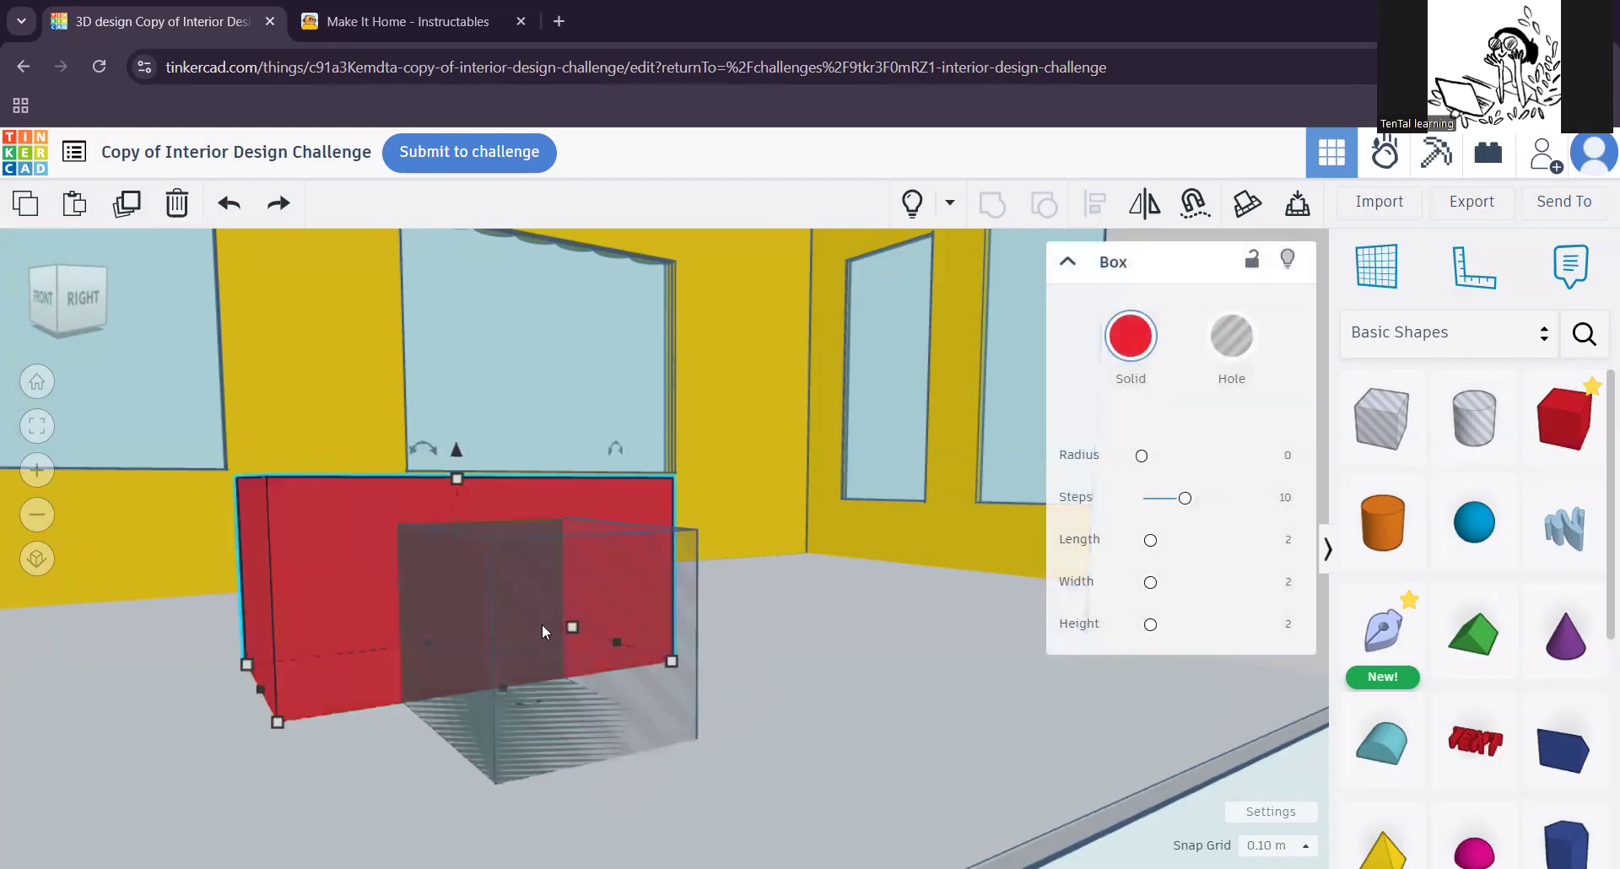
click(578, 589)
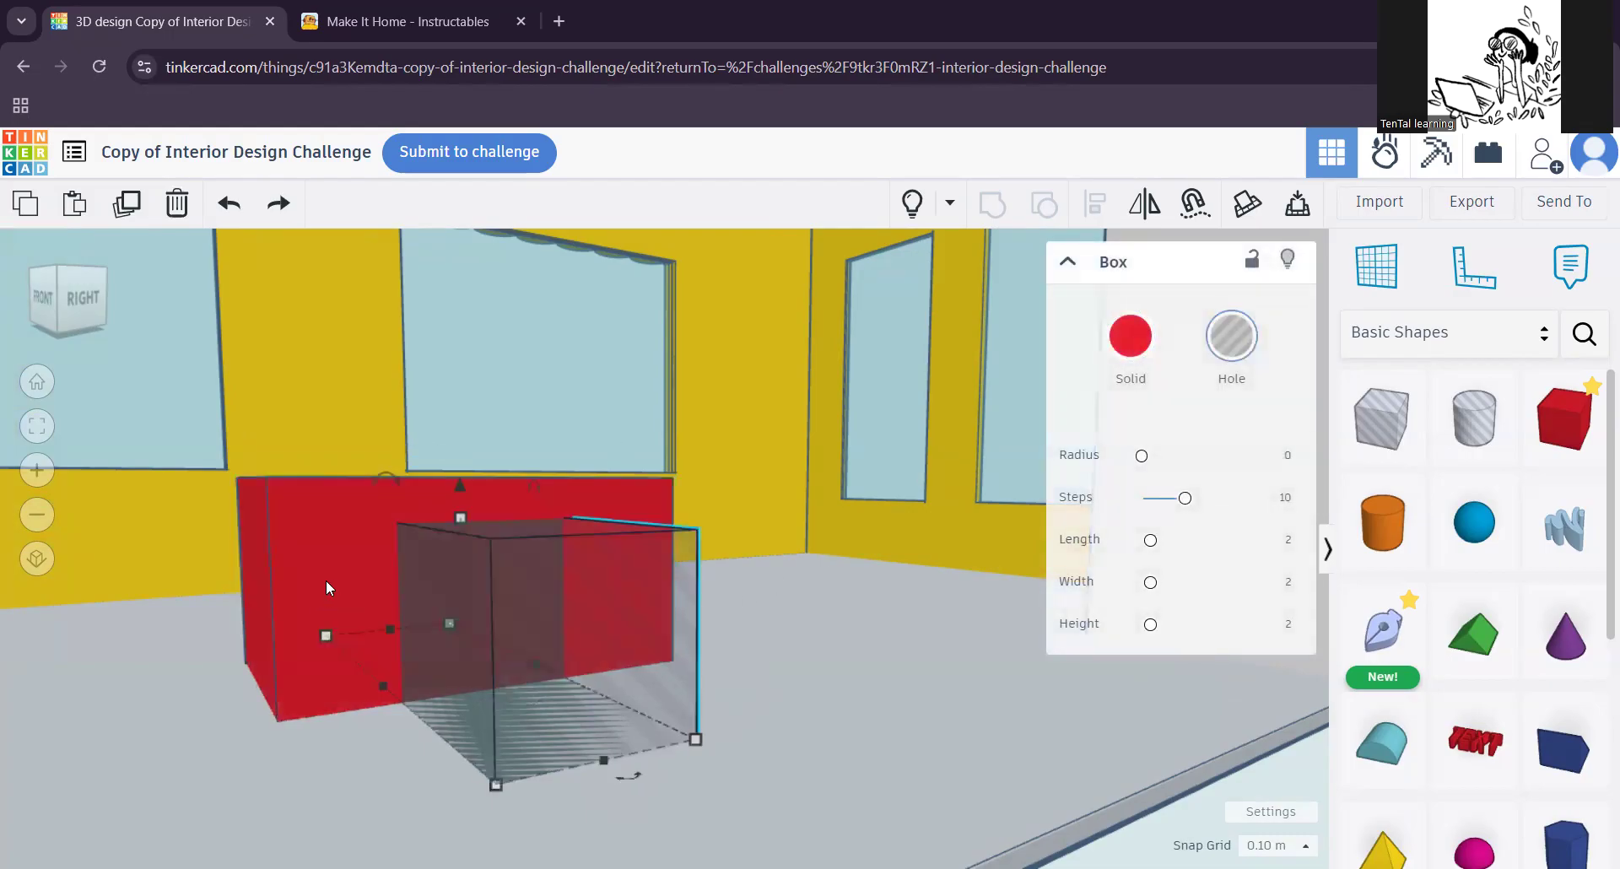
shift+click(319, 575)
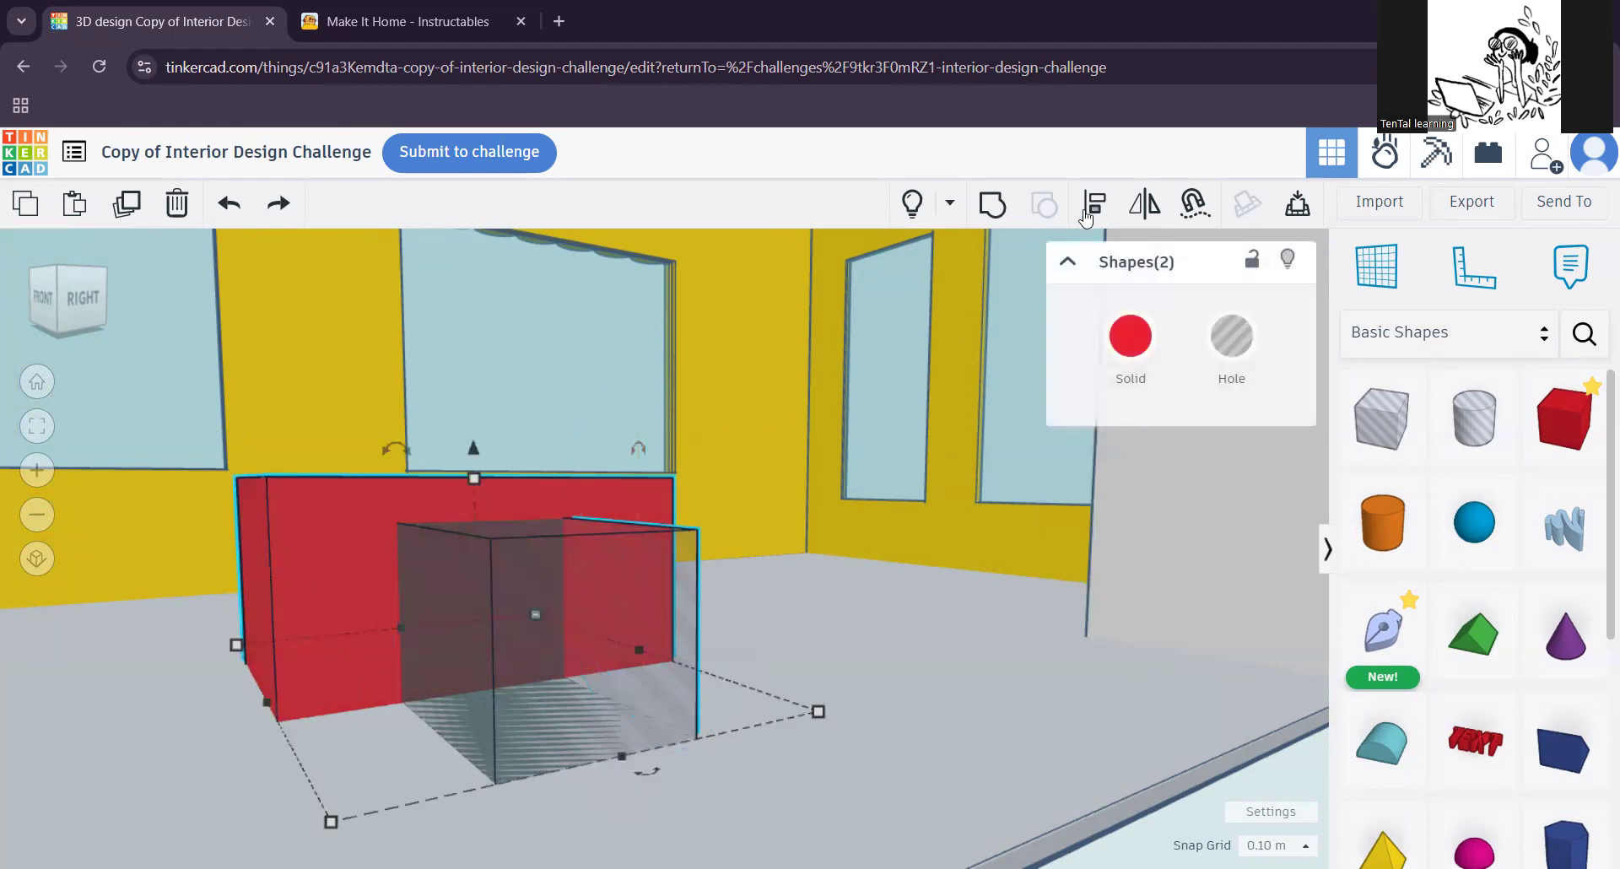
click(1092, 213)
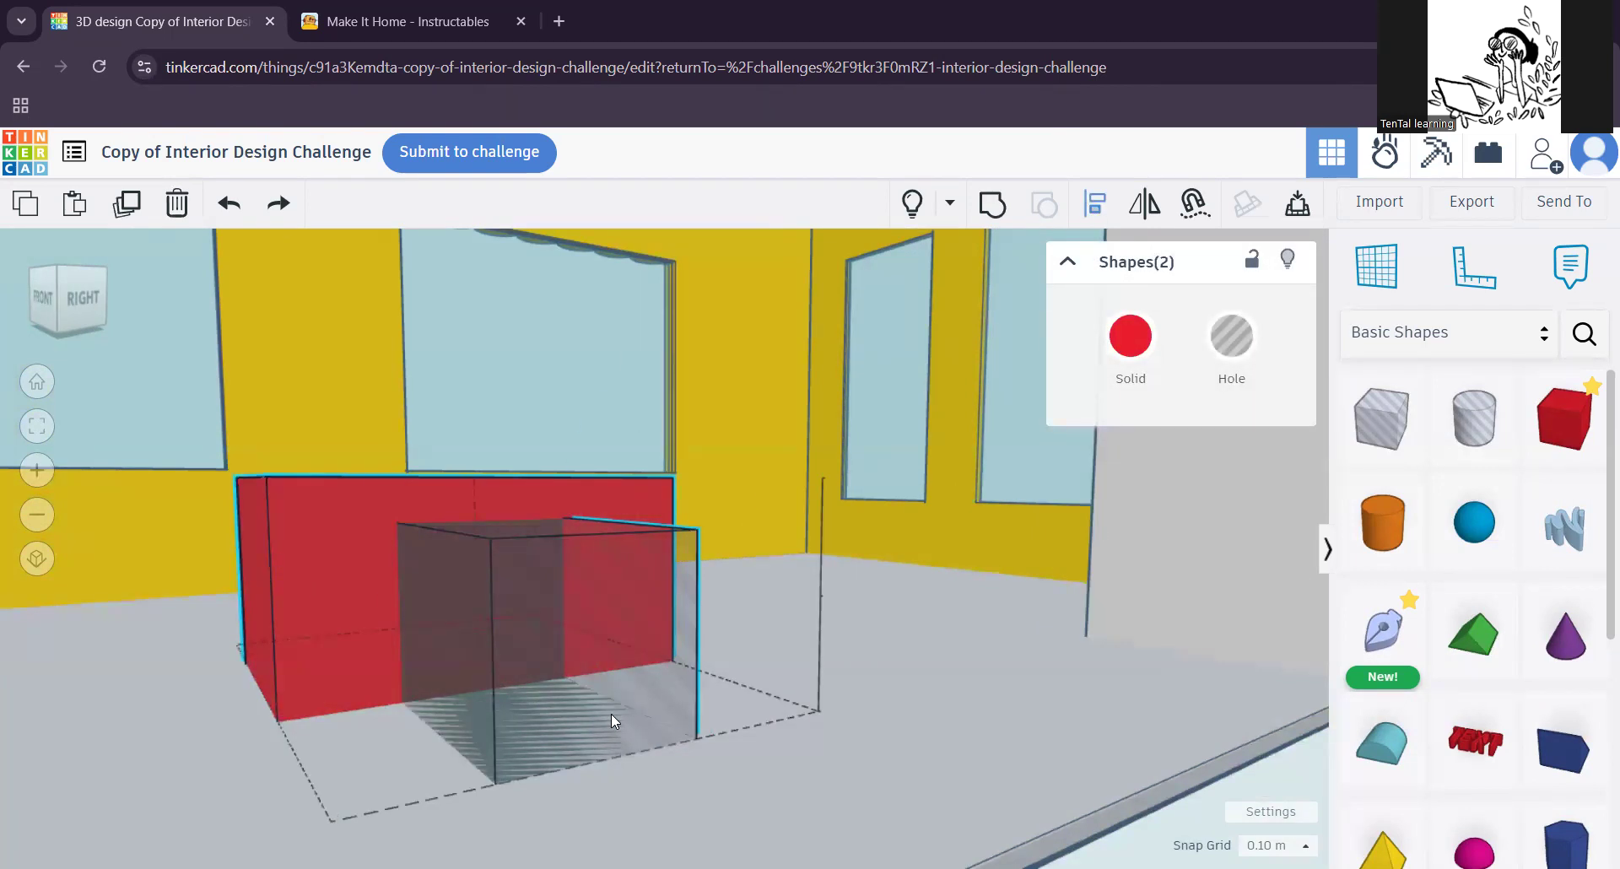
scroll(582, 740, down, 3)
right_drag(327, 800, 477, 719)
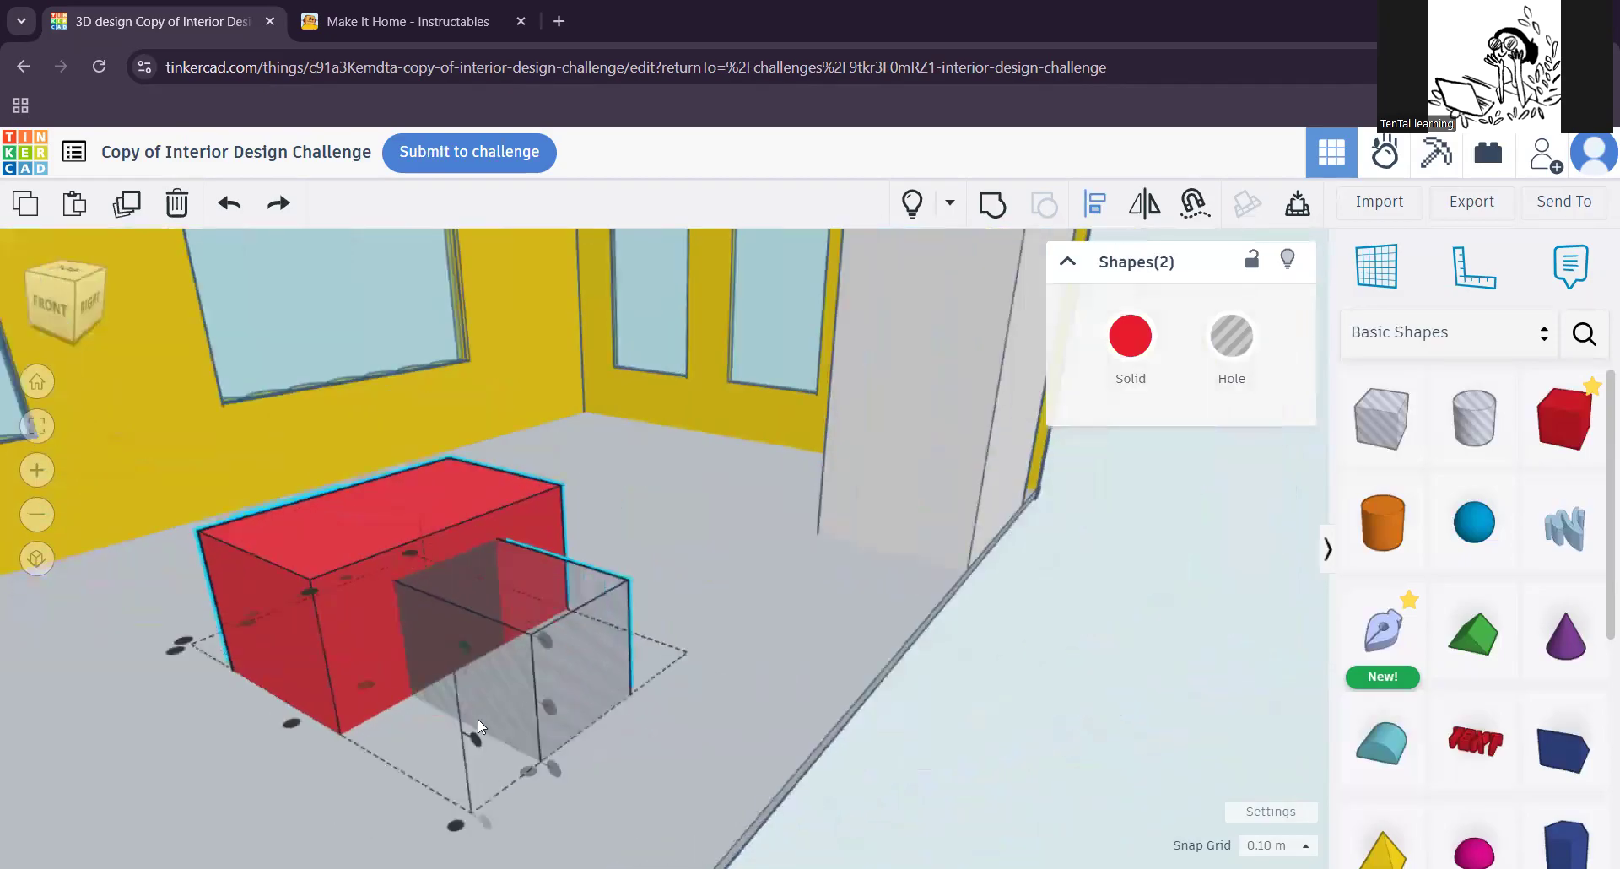
click(288, 719)
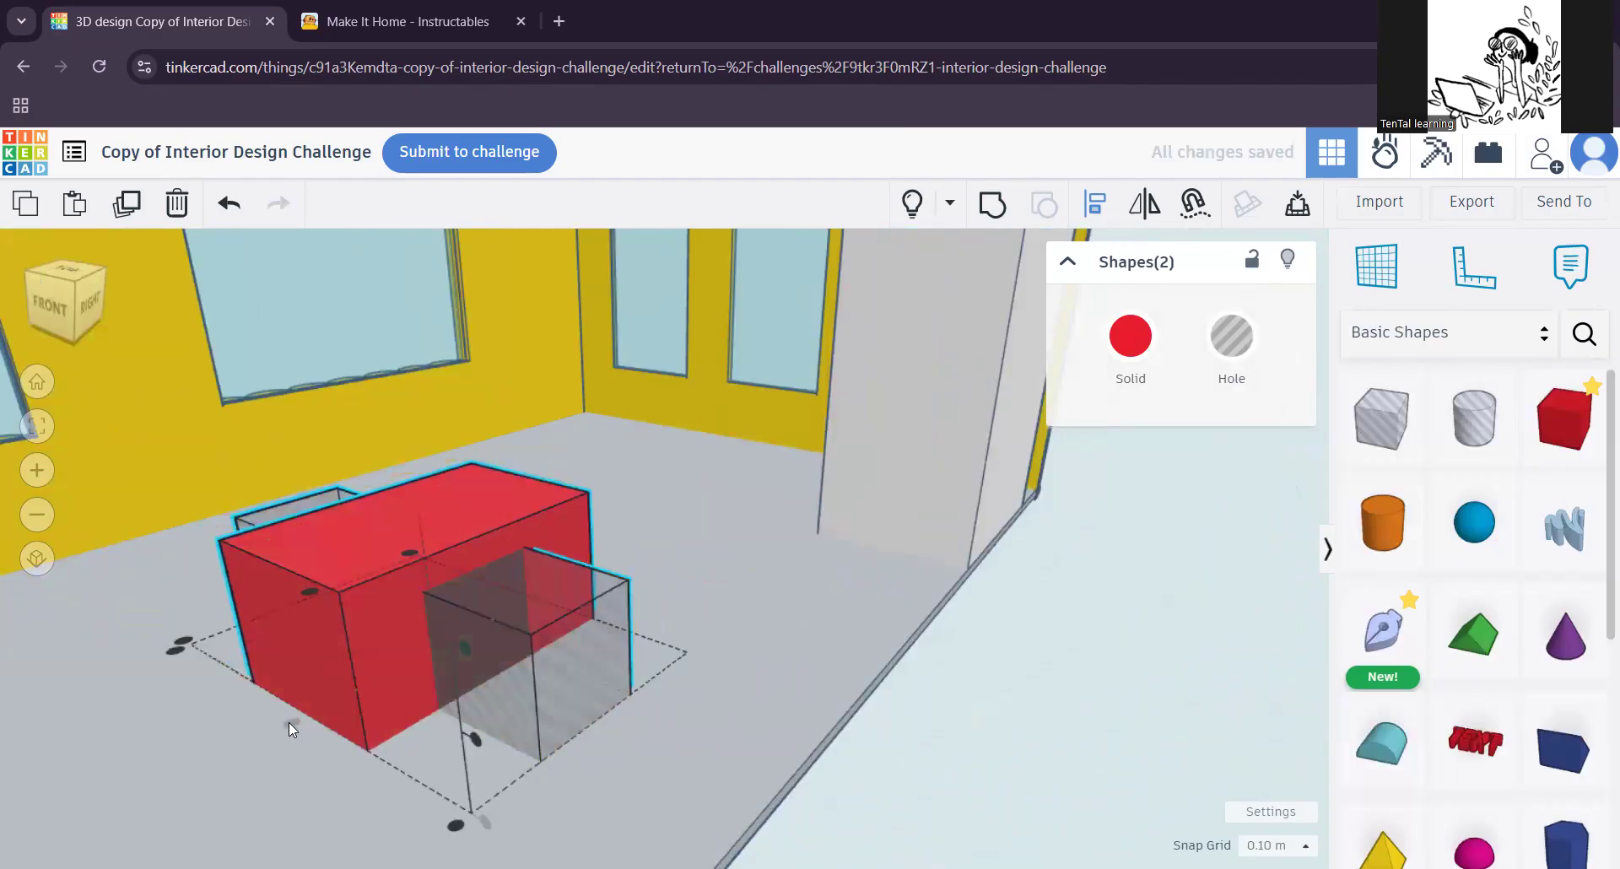
Step: Align the hole box and the red block on their centres along the block's length
right_drag(184, 776, 469, 803)
scroll(470, 803, down, 2)
middle_drag(498, 737, 510, 707)
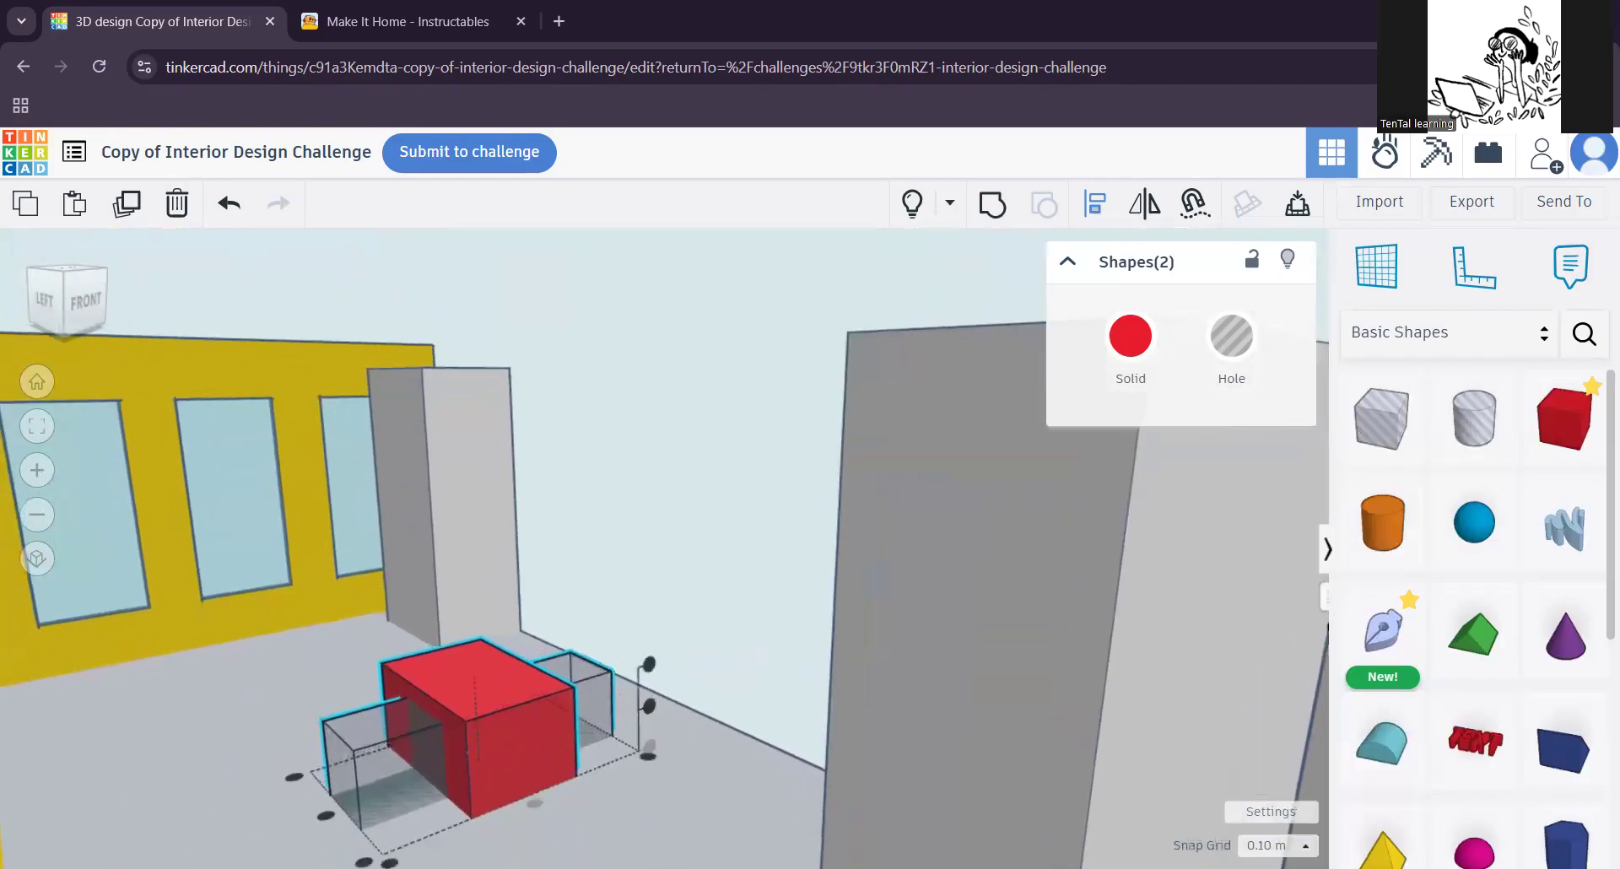
click(323, 812)
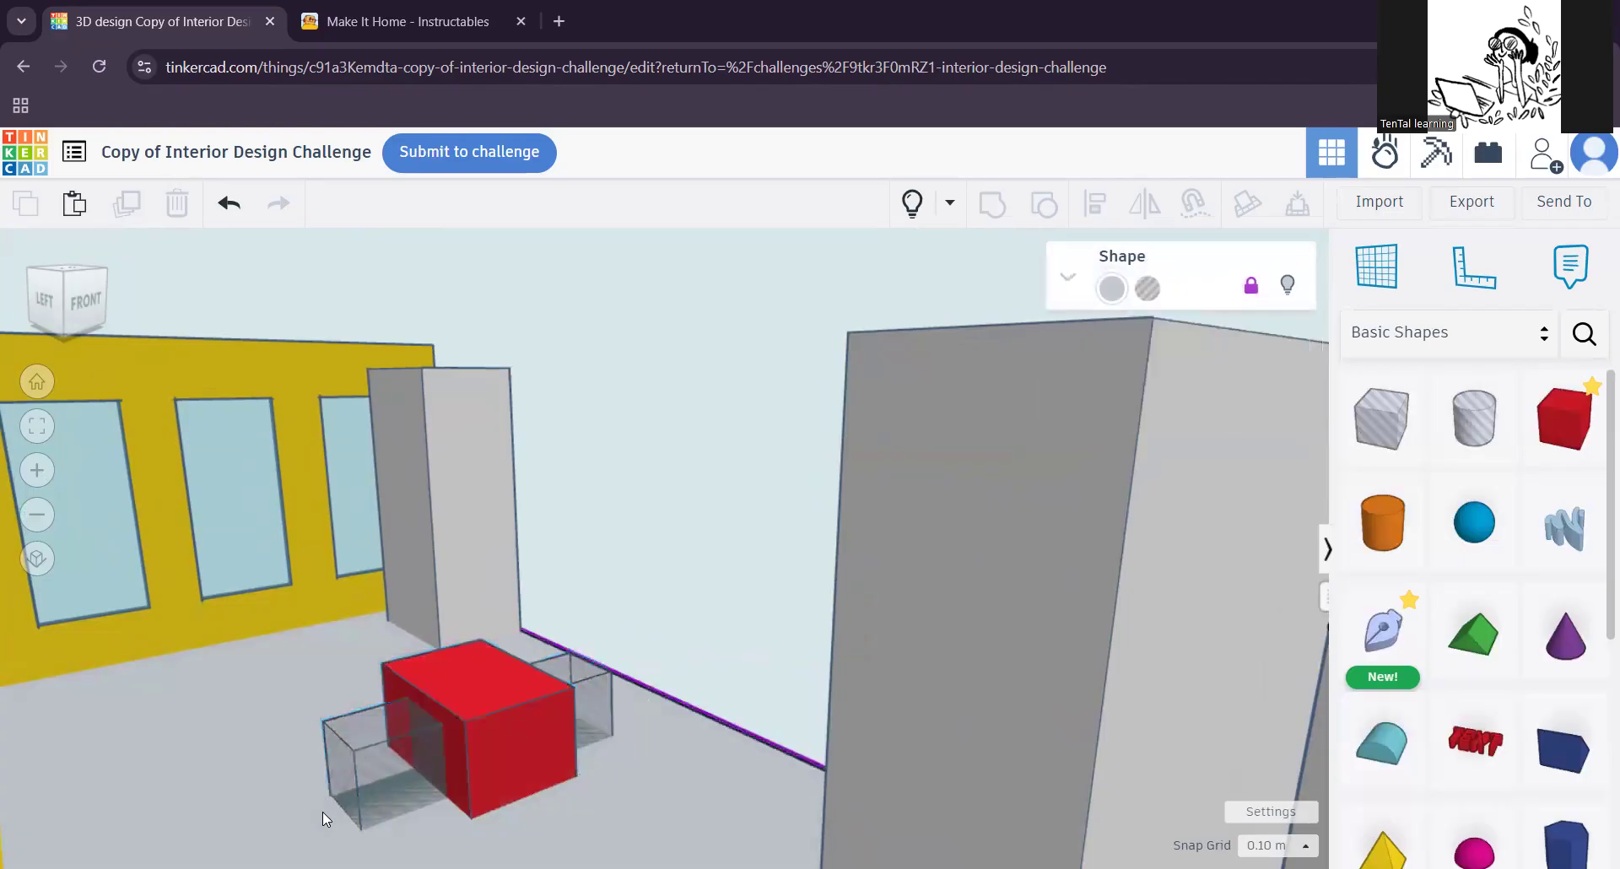
right_drag(604, 799, 722, 675)
right_drag(812, 754, 984, 691)
click(983, 691)
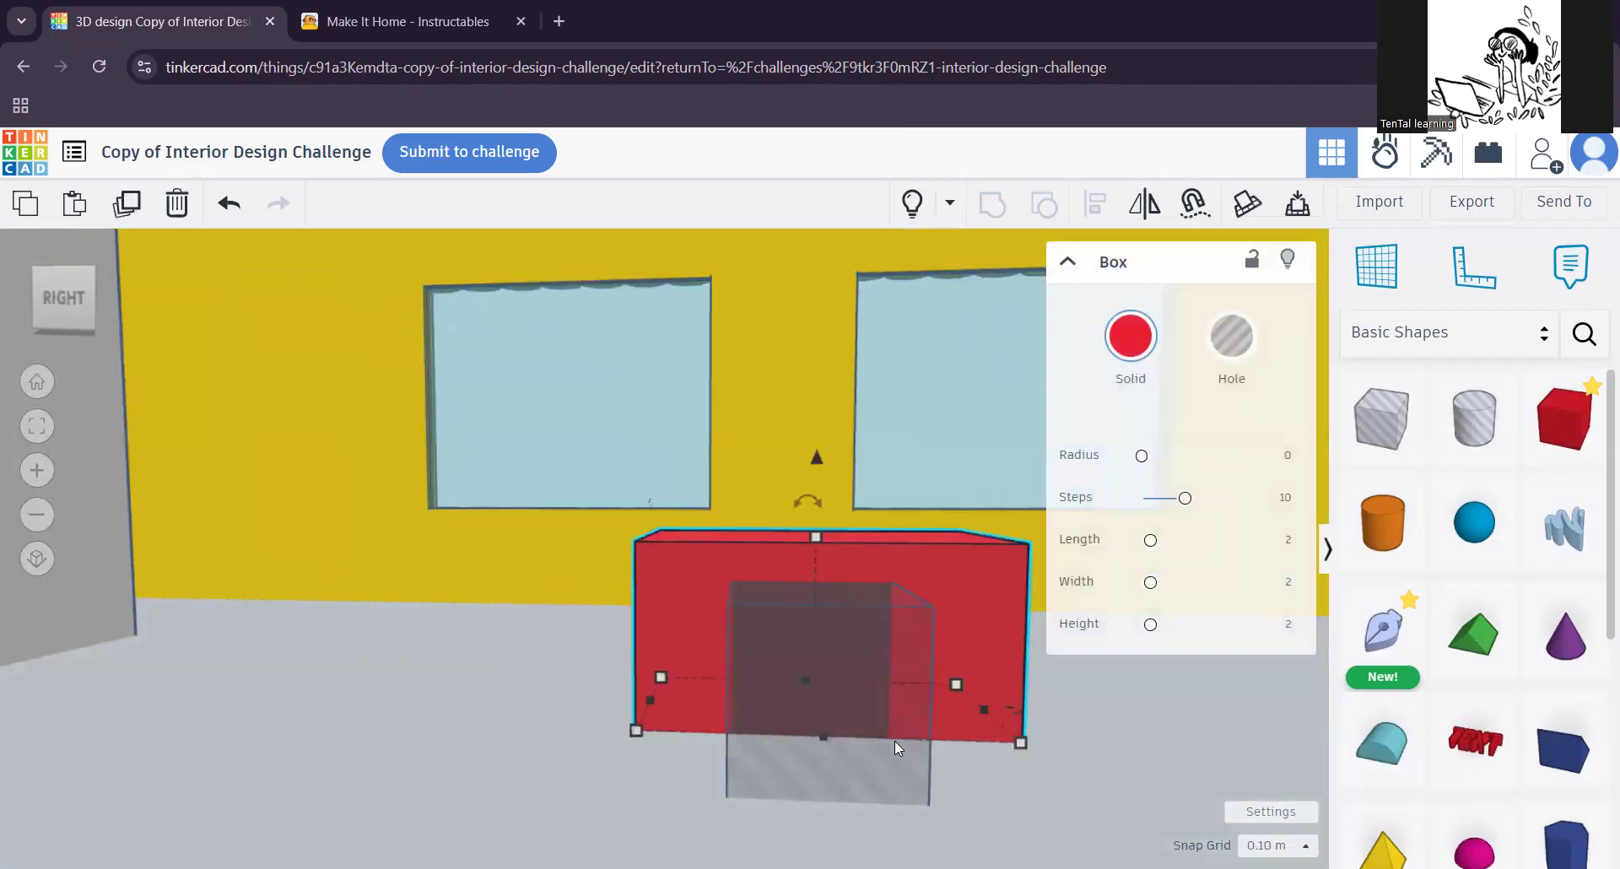
shift+click(893, 748)
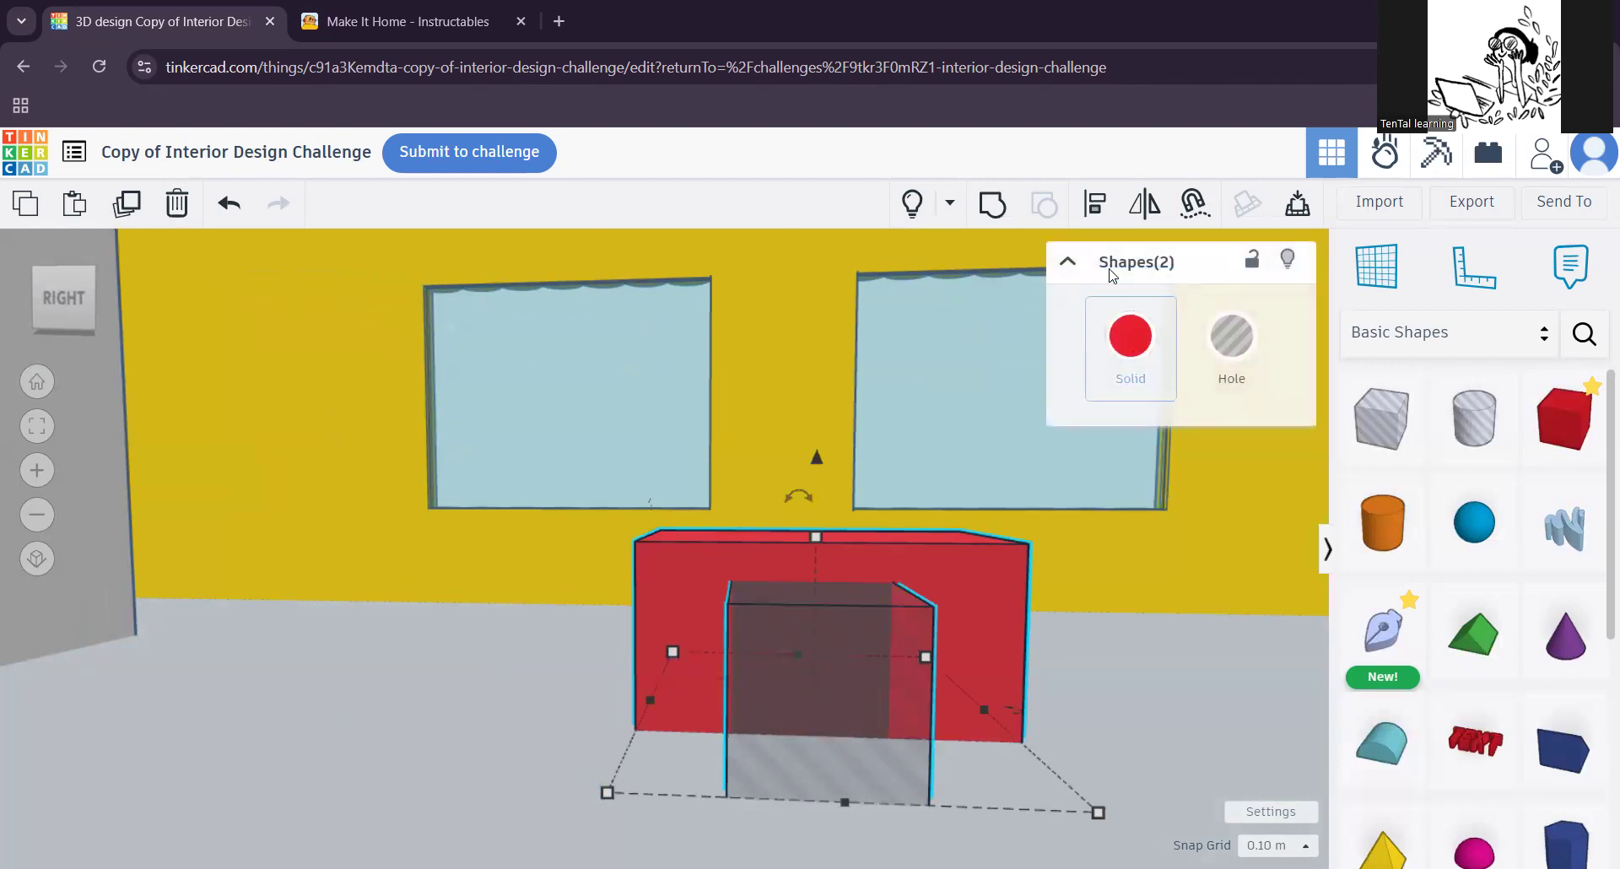
click(1092, 212)
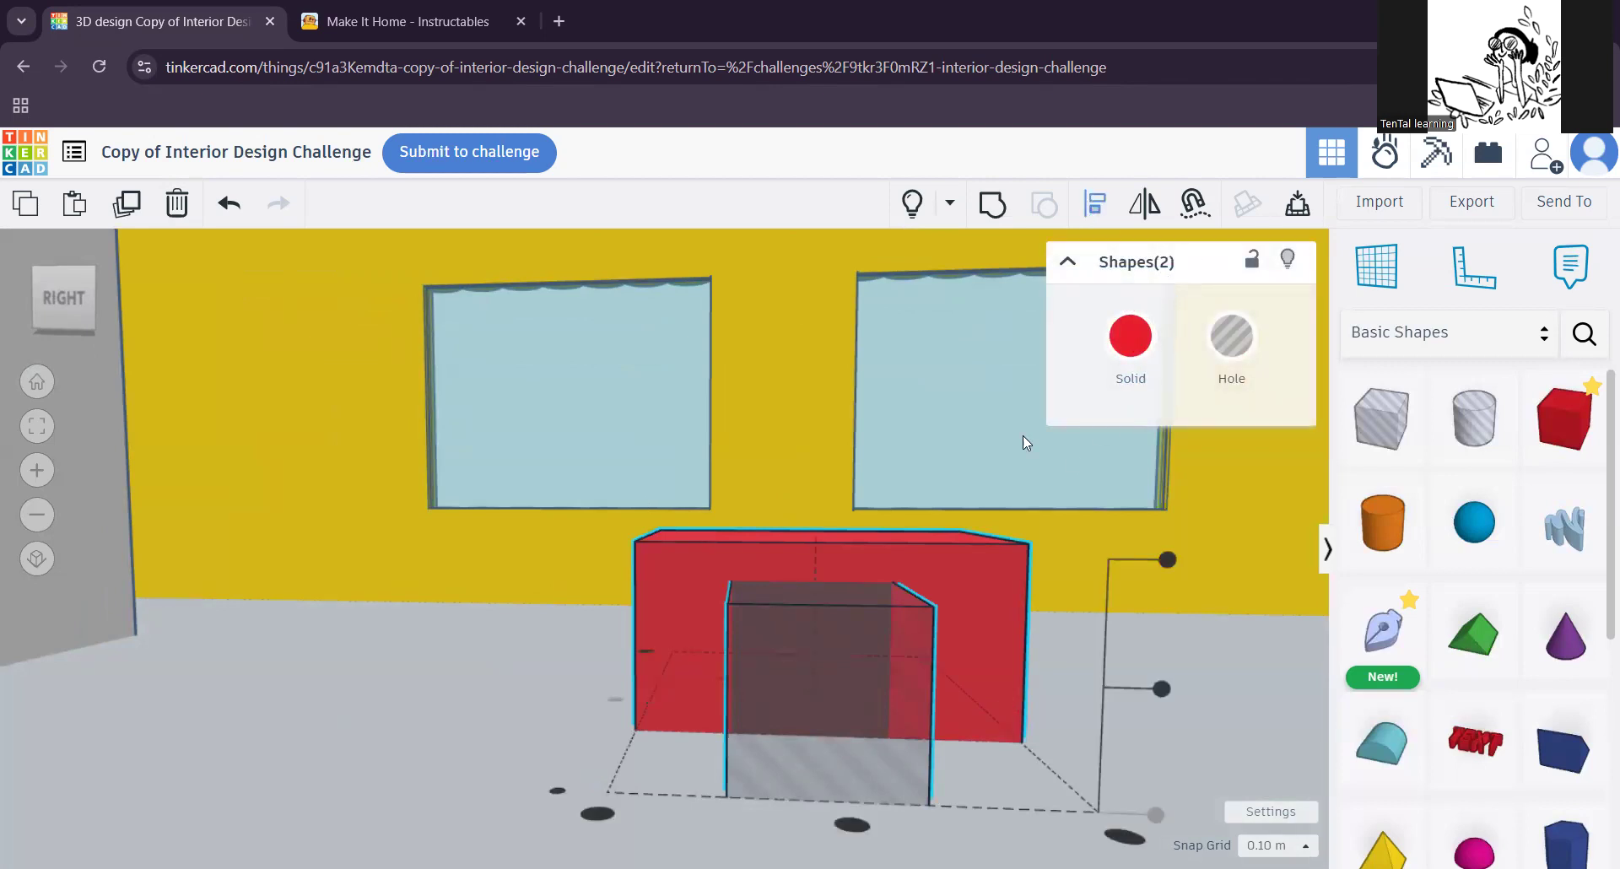
click(851, 825)
Step: Examine how the hole box sits within the red block from the right, front and top views
scroll(925, 689, down, 4)
right_drag(940, 778, 969, 752)
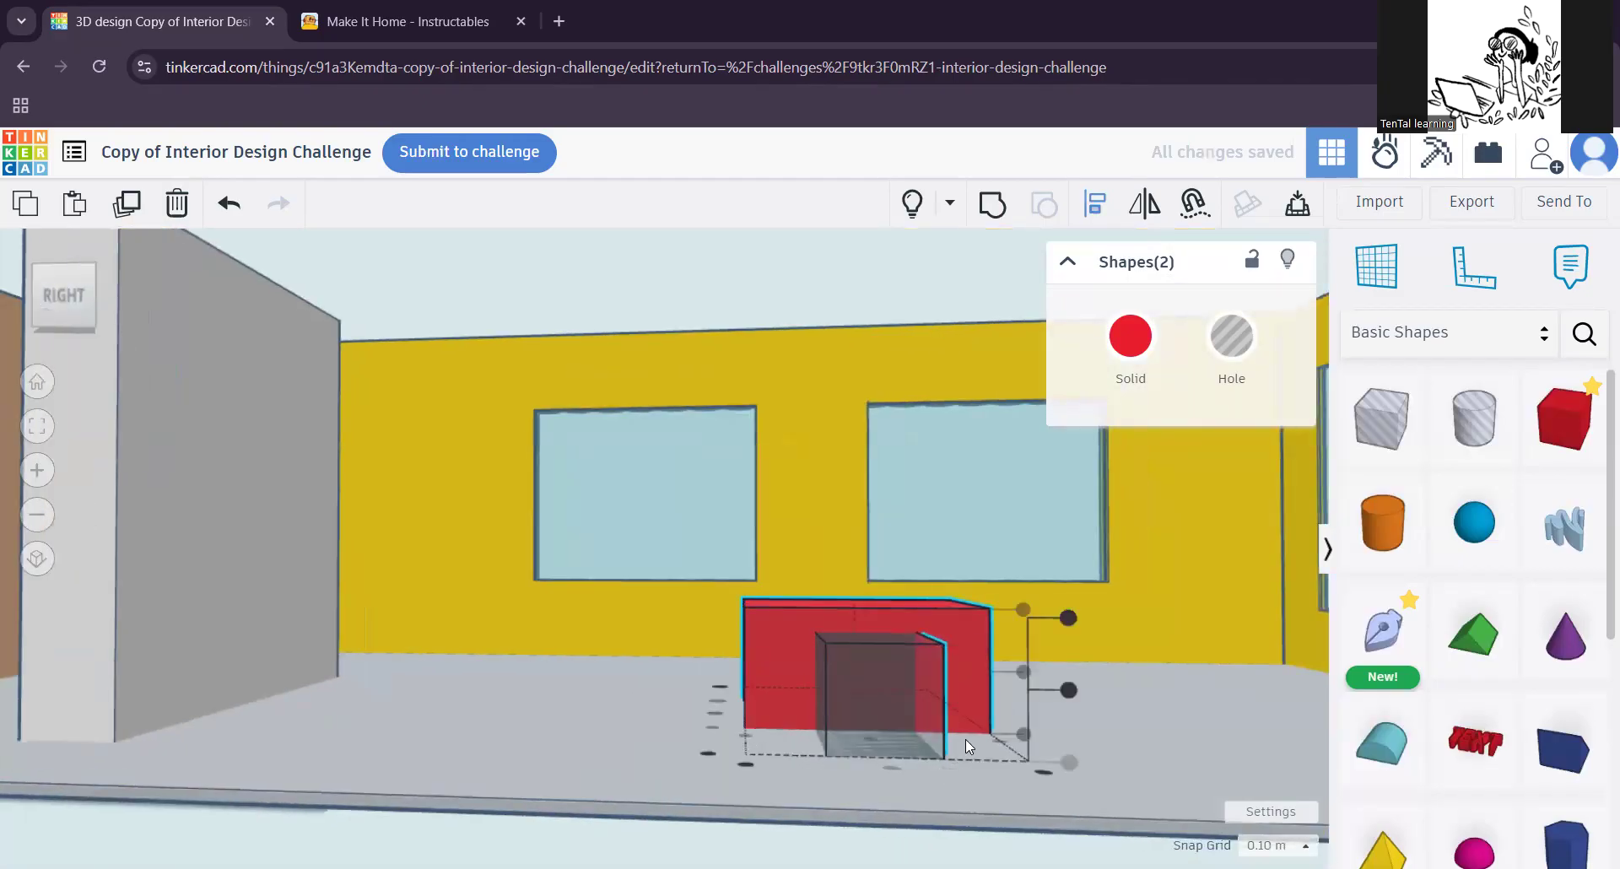
middle_drag(979, 707, 732, 739)
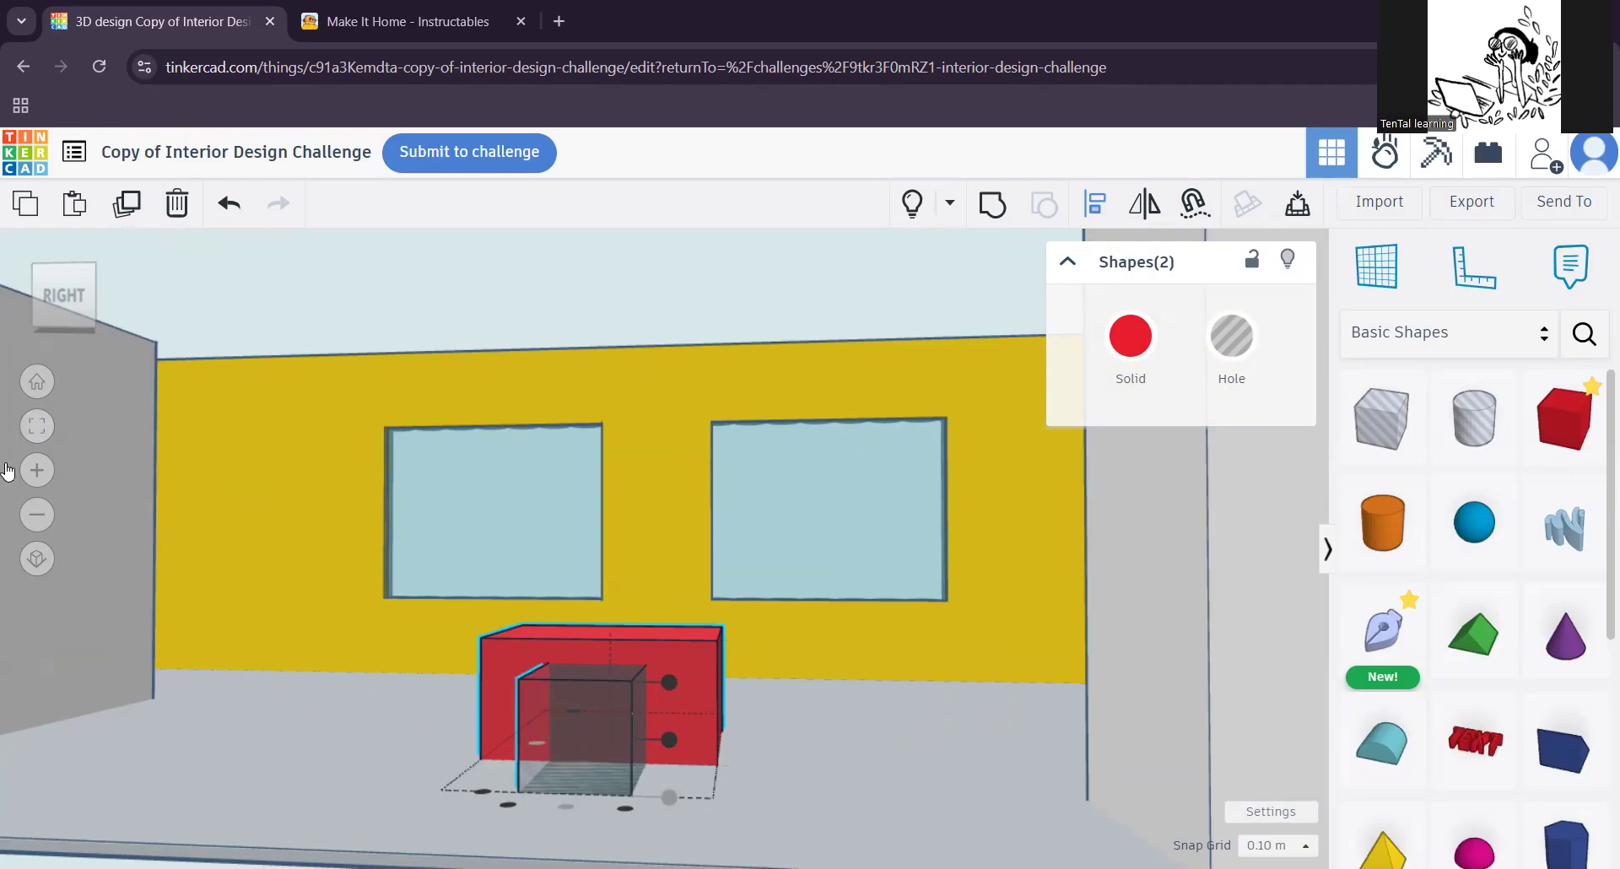
click(36, 428)
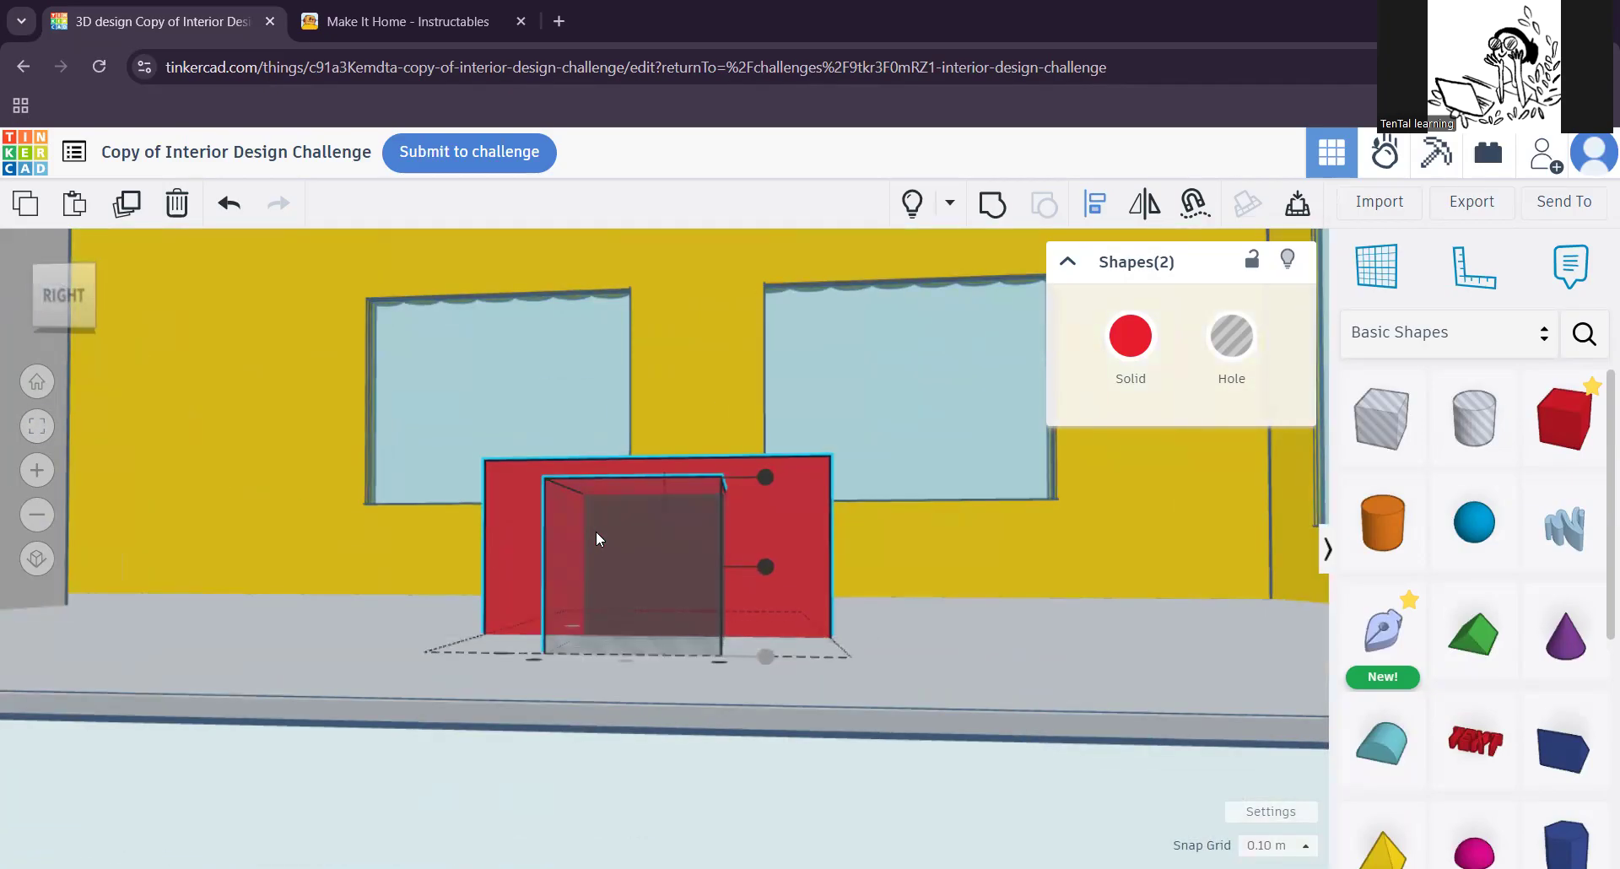
scroll(597, 524, down, 1)
middle_drag(599, 524, 577, 627)
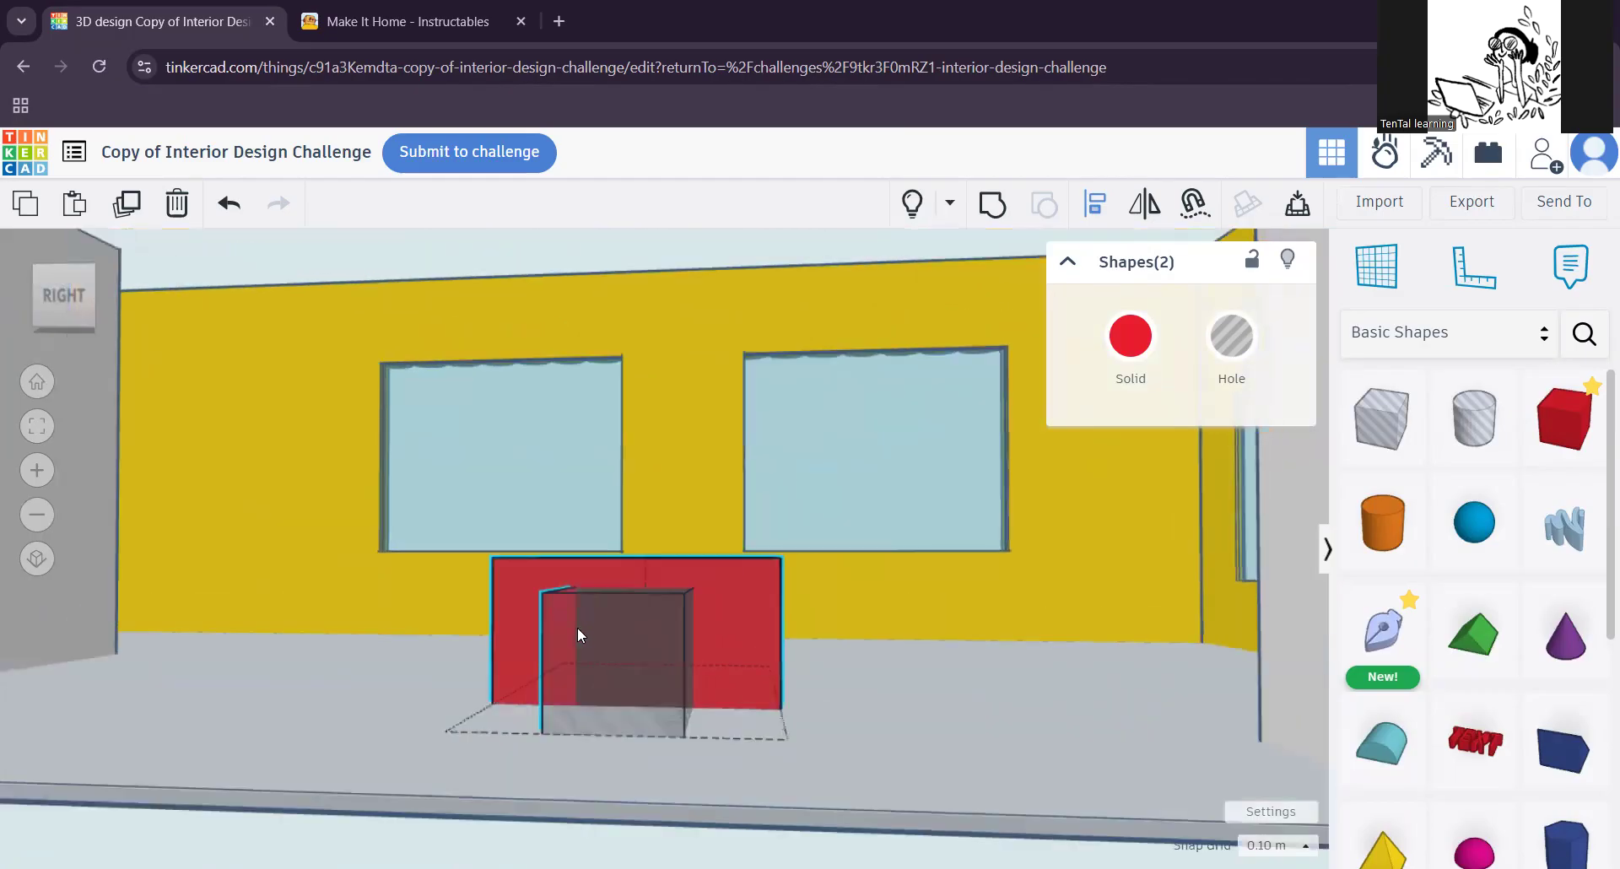
scroll(589, 627, up, 2)
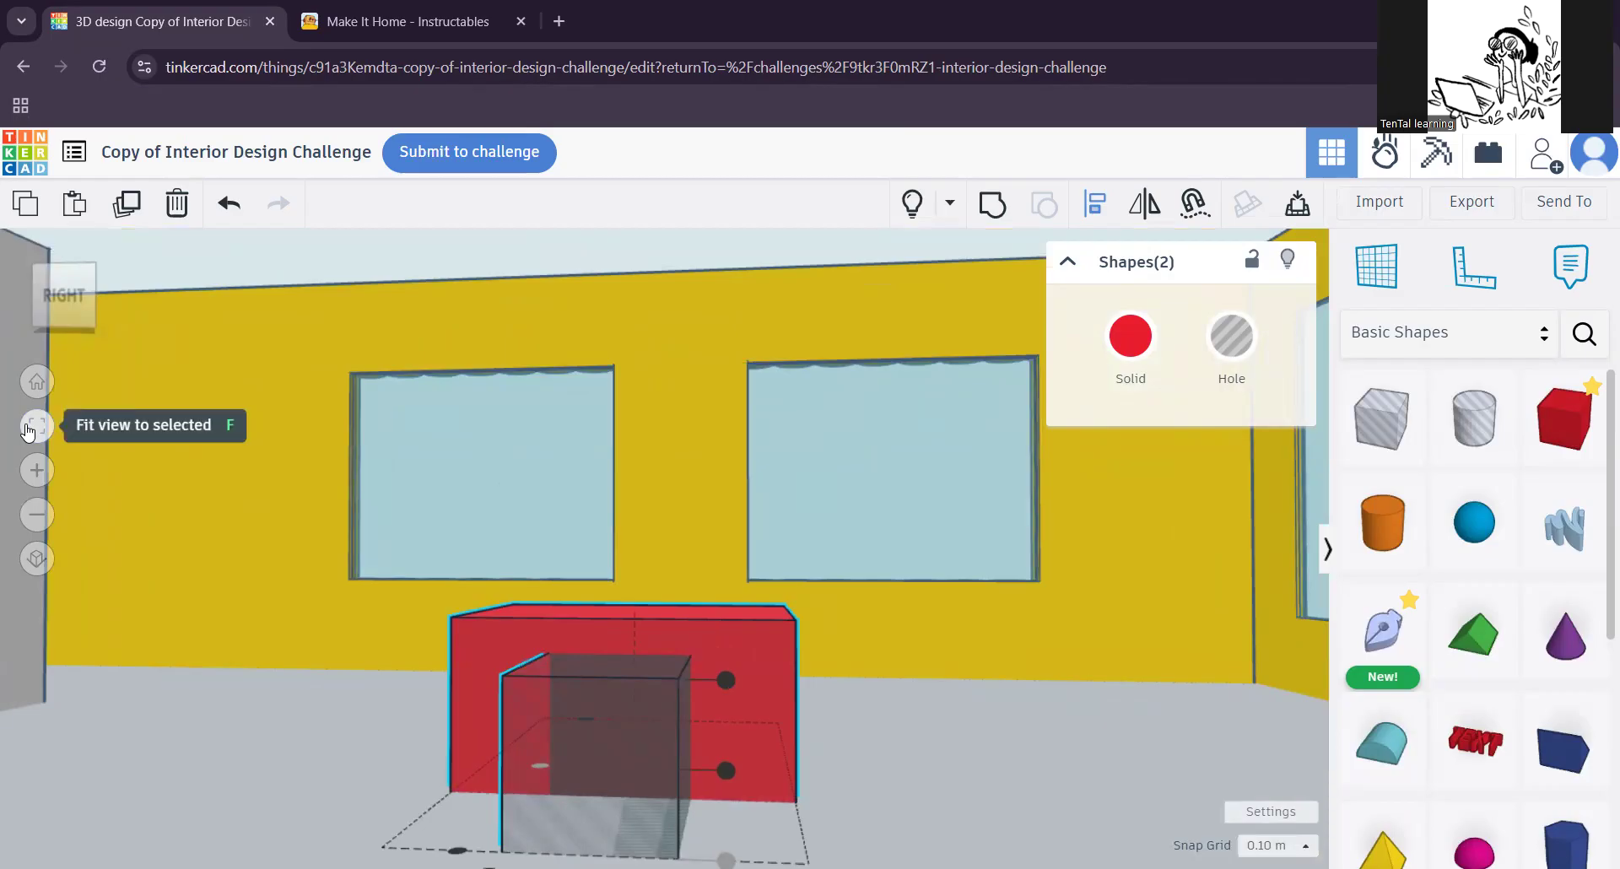
middle_drag(549, 658, 595, 663)
scroll(637, 699, up, 1)
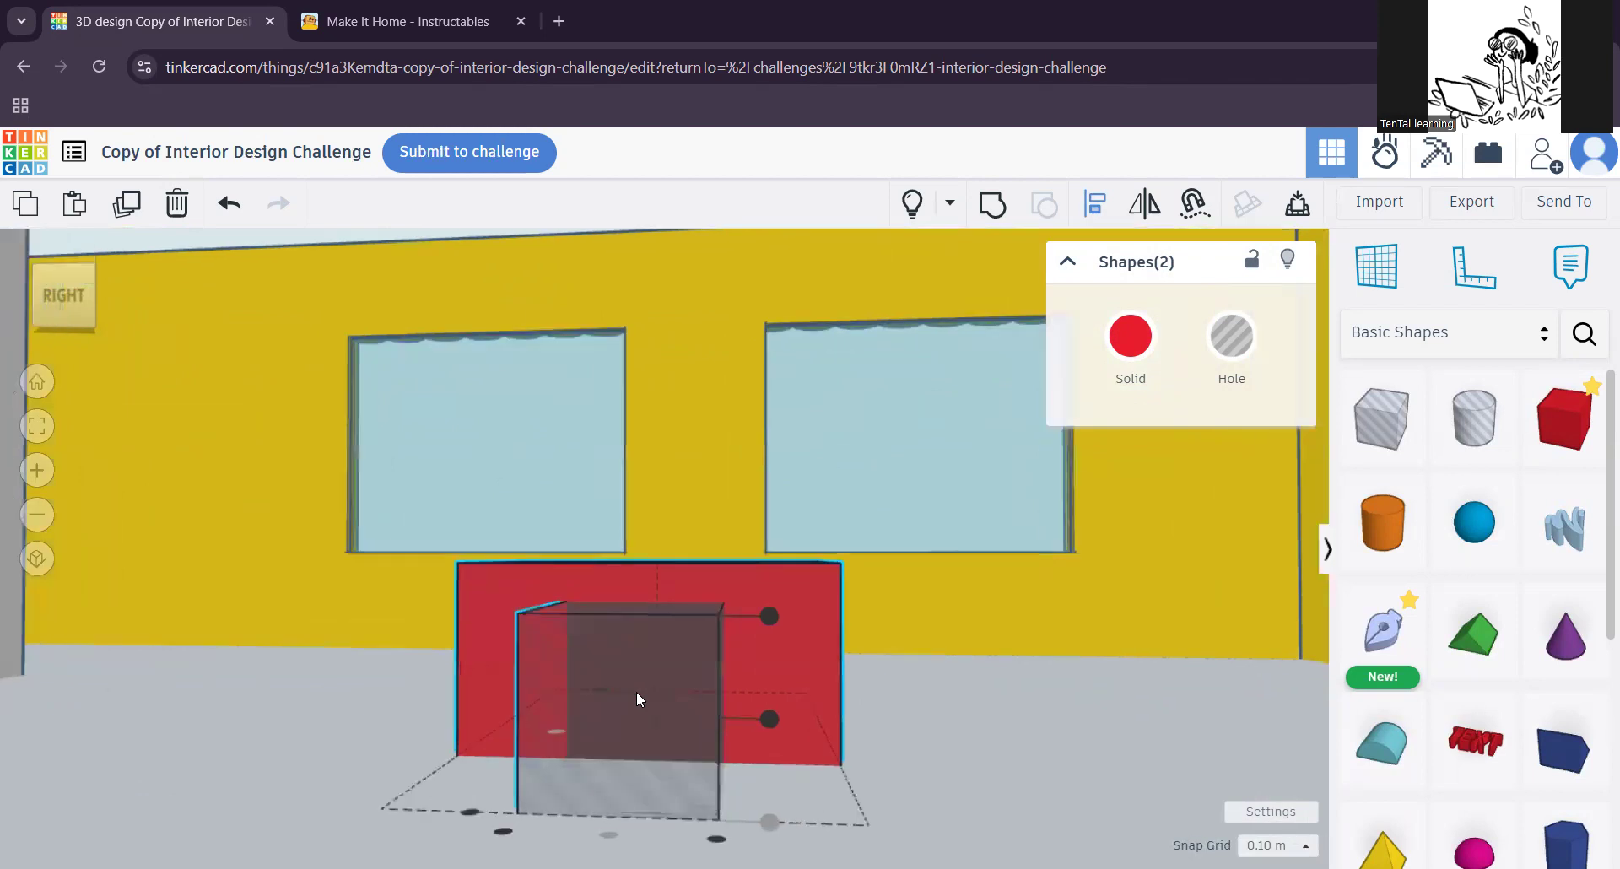
click(52, 297)
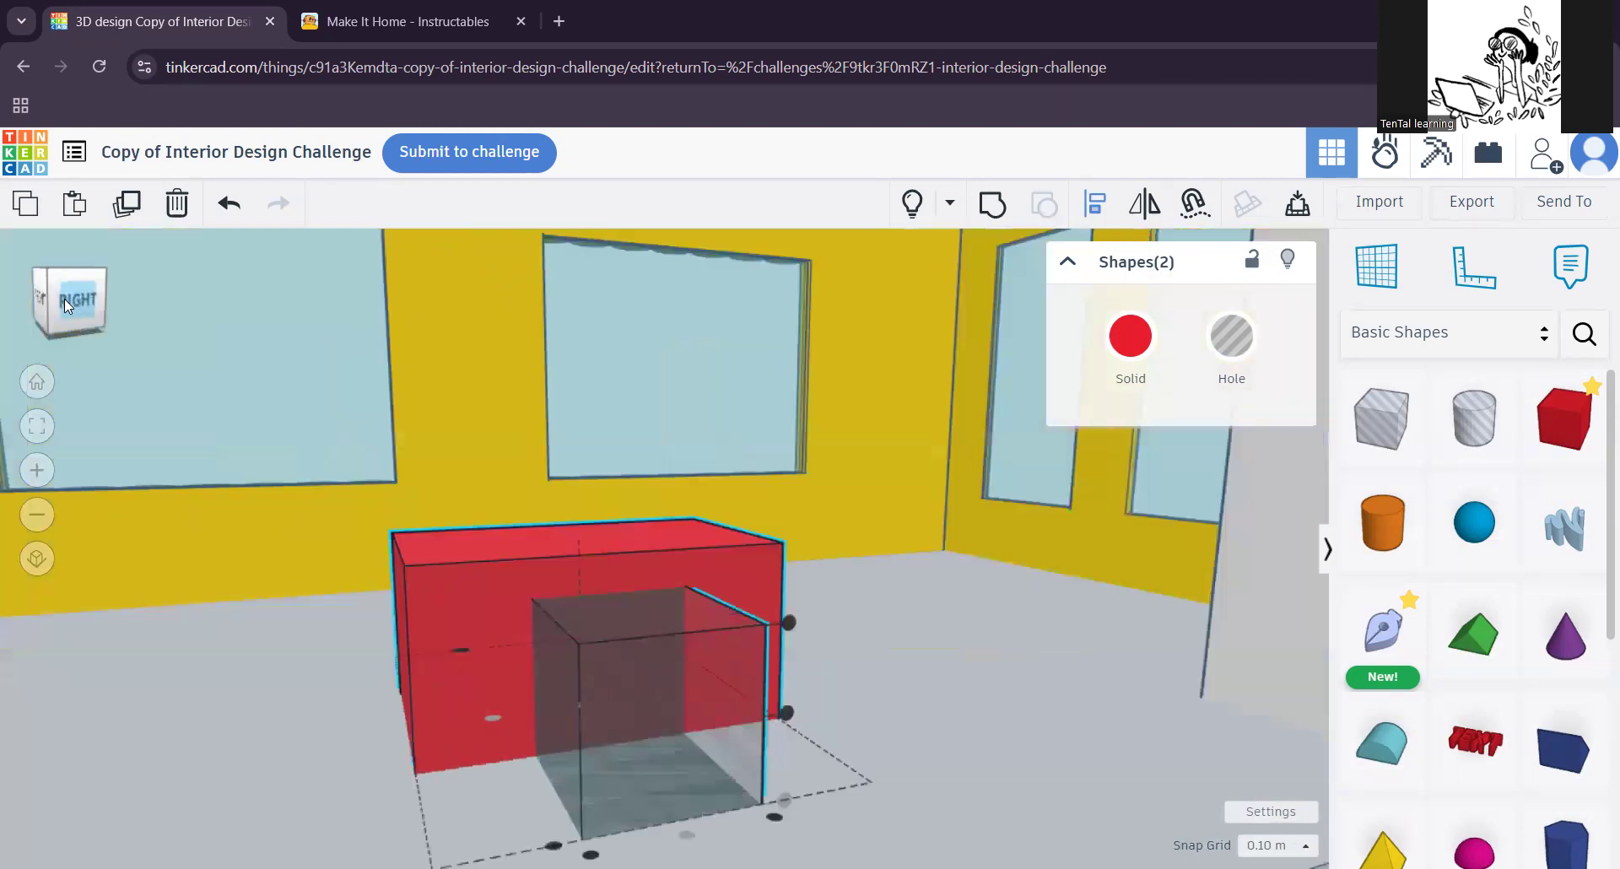
click(74, 310)
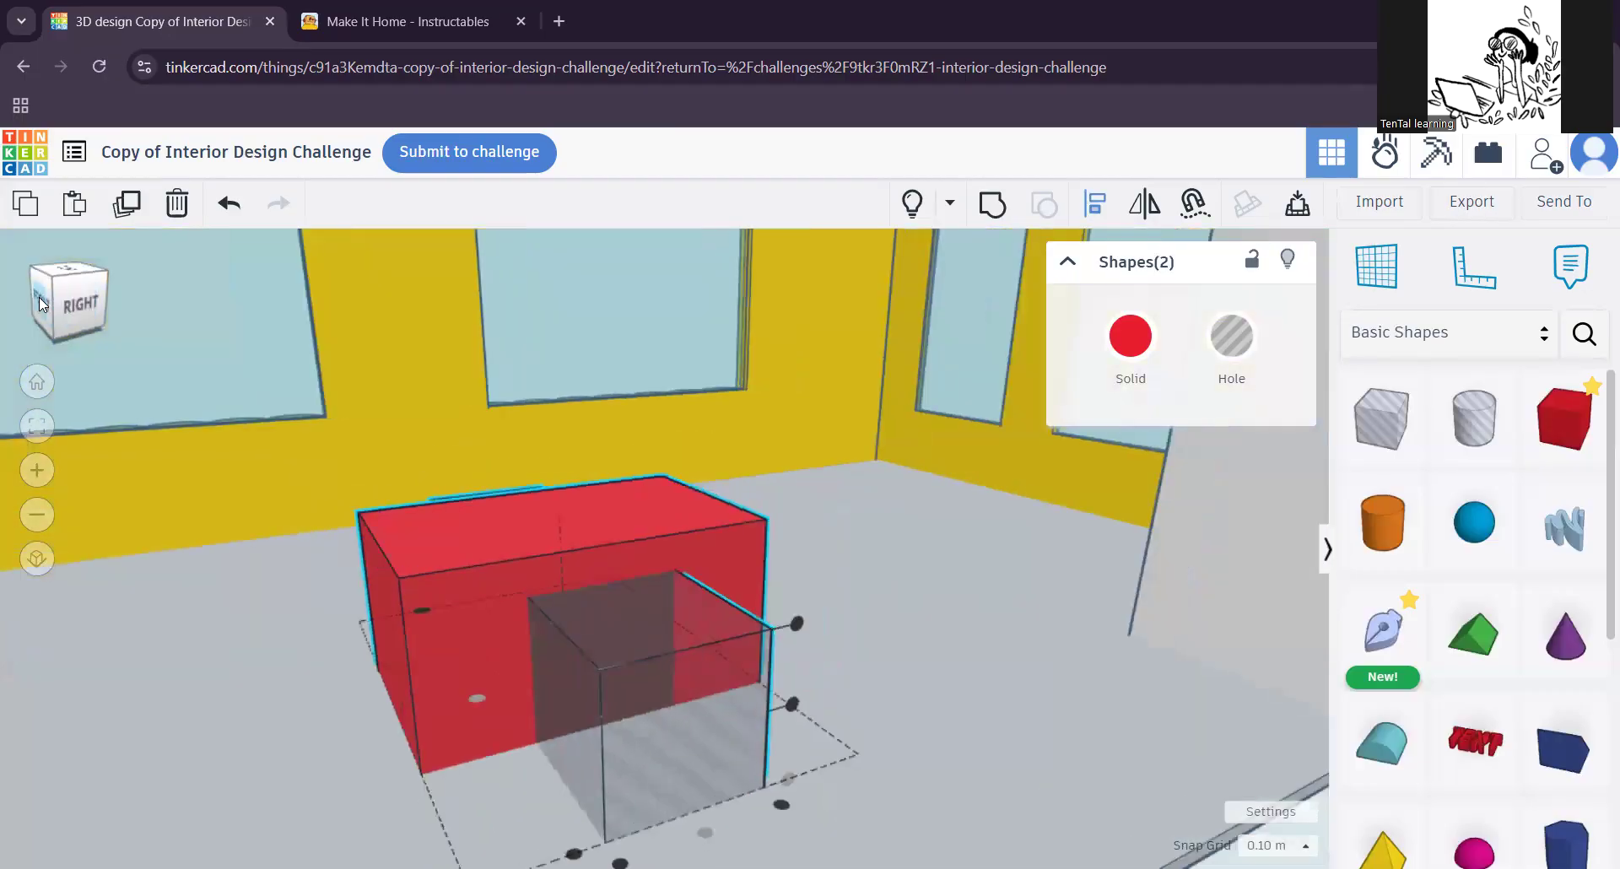
click(39, 297)
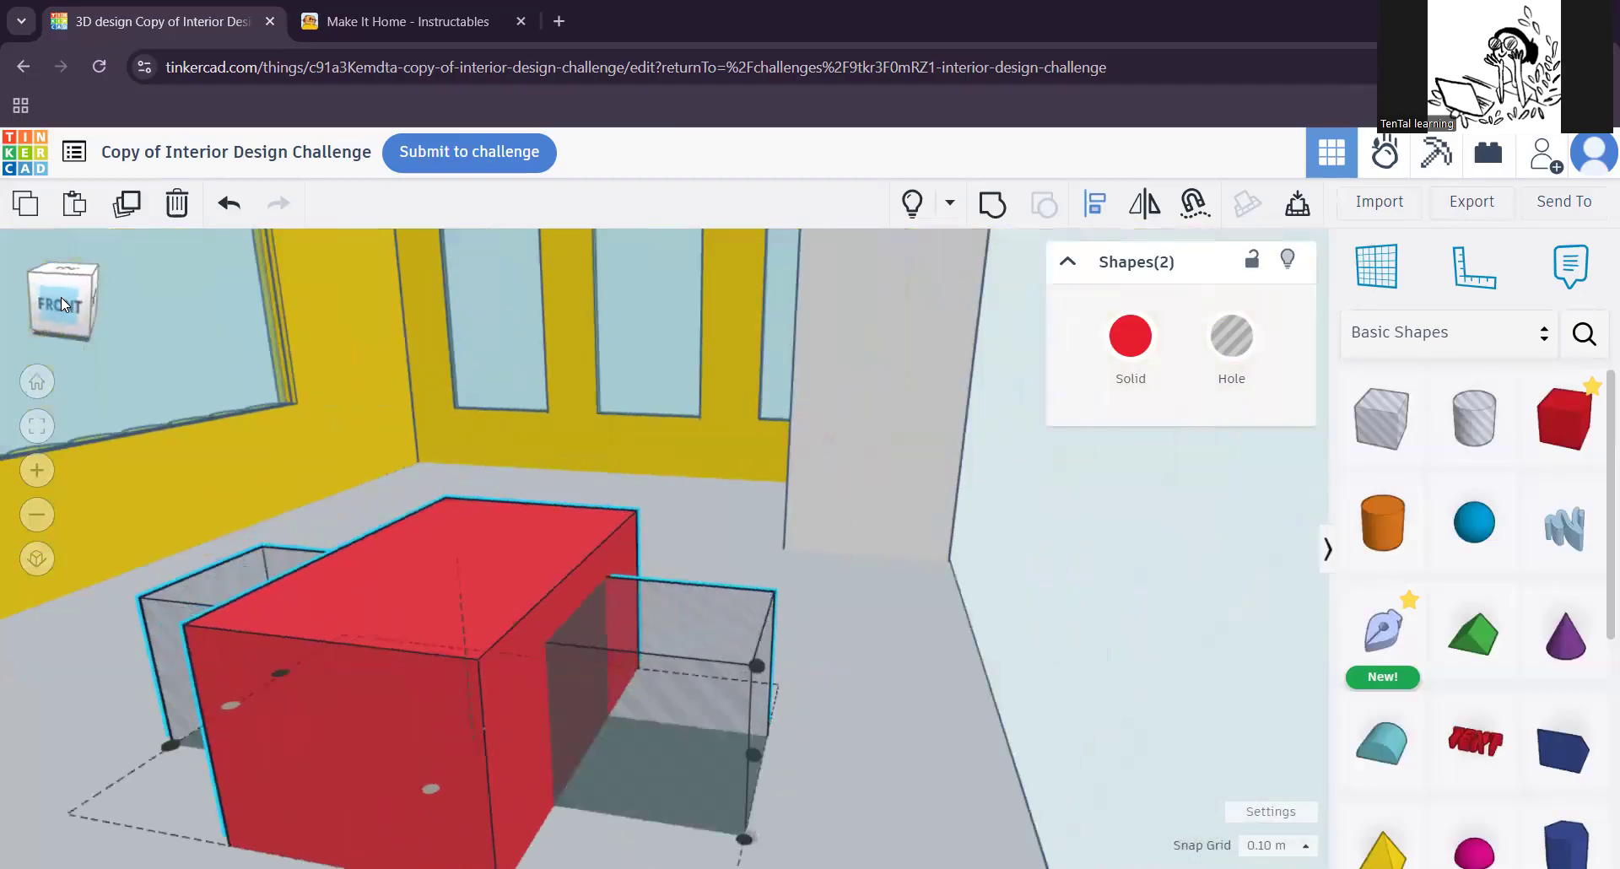
mouse_move(52, 297)
mouse_down()
mouse_move(80, 298)
mouse_move(46, 297)
mouse_move(60, 269)
mouse_up()
click(61, 275)
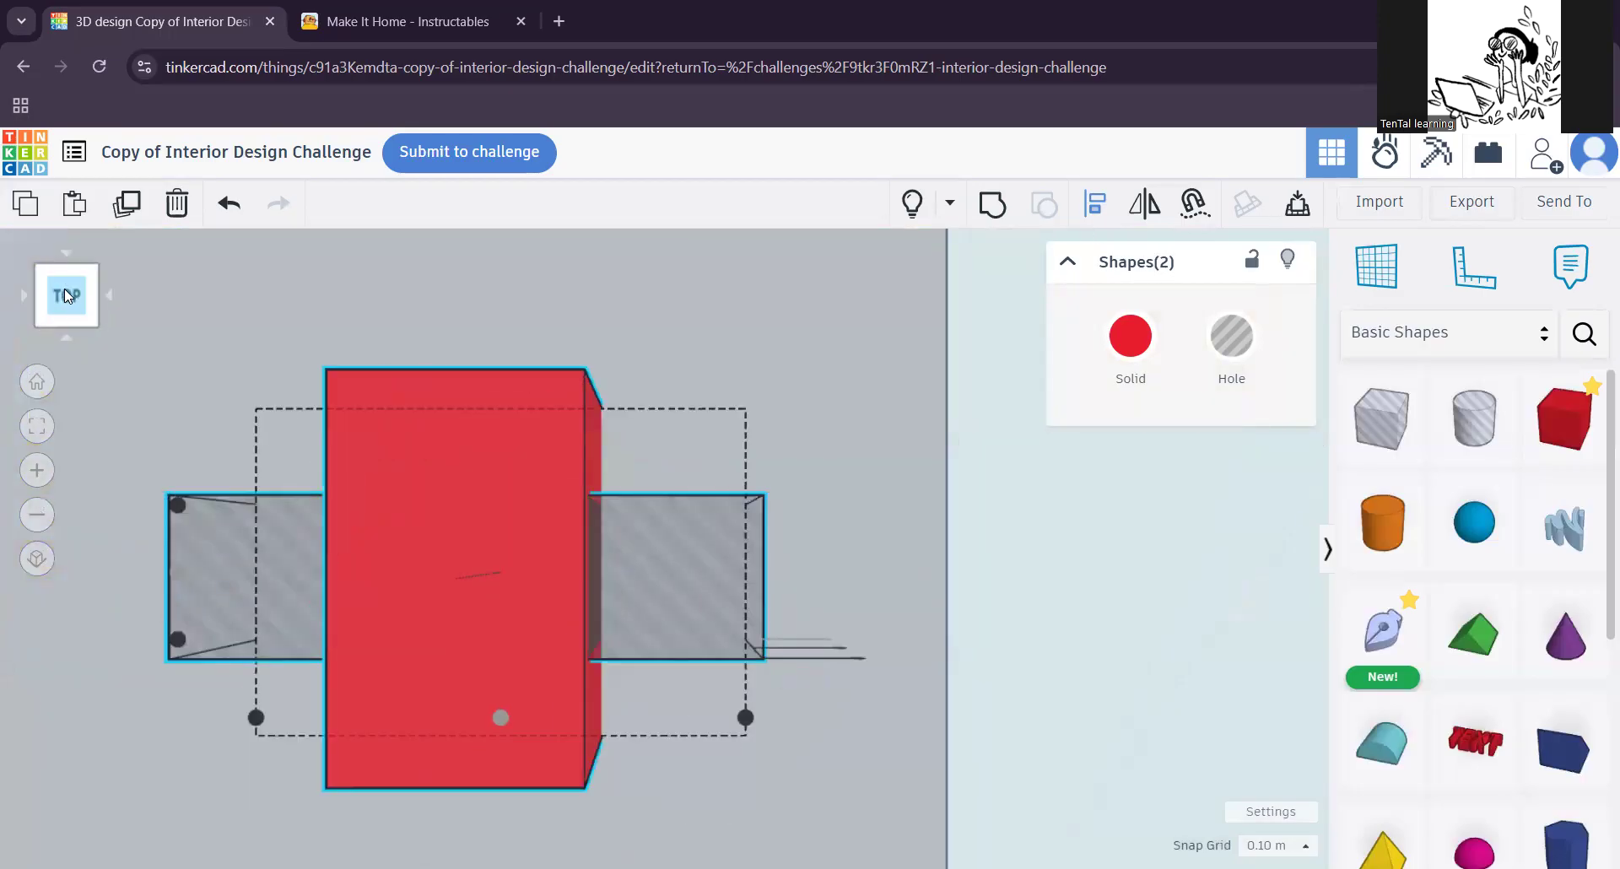
click(108, 295)
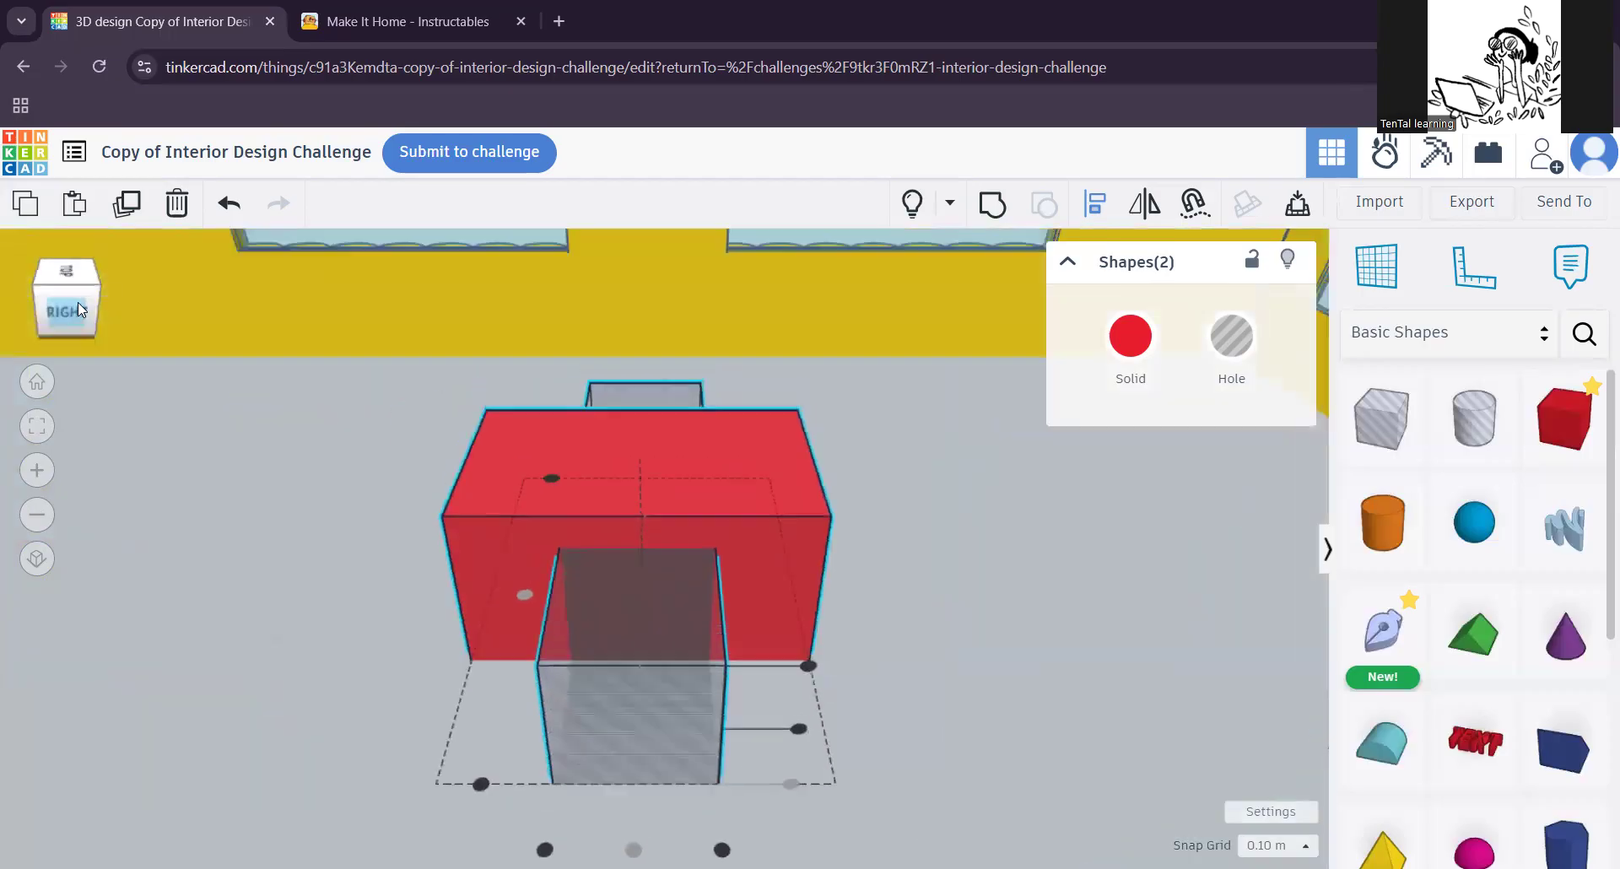
scroll(800, 666, down, 4)
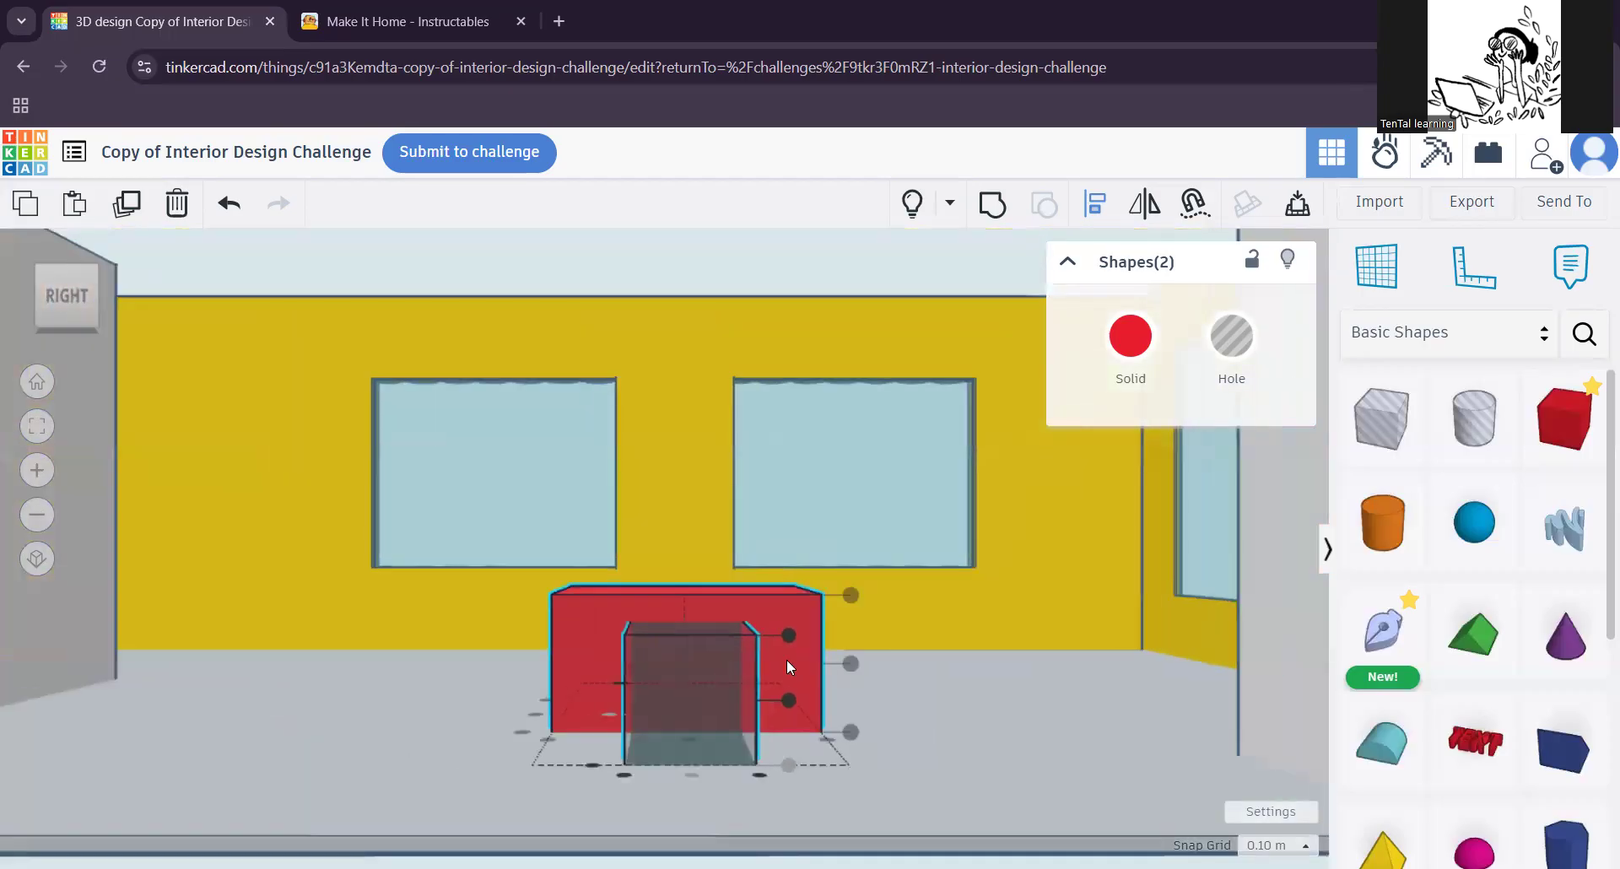
Step: Group the red block with the hole box to cut the centred opening through the desk
mouse_move(462, 658)
right_down()
mouse_move(619, 722)
mouse_move(631, 712)
mouse_move(584, 667)
mouse_move(467, 688)
right_up()
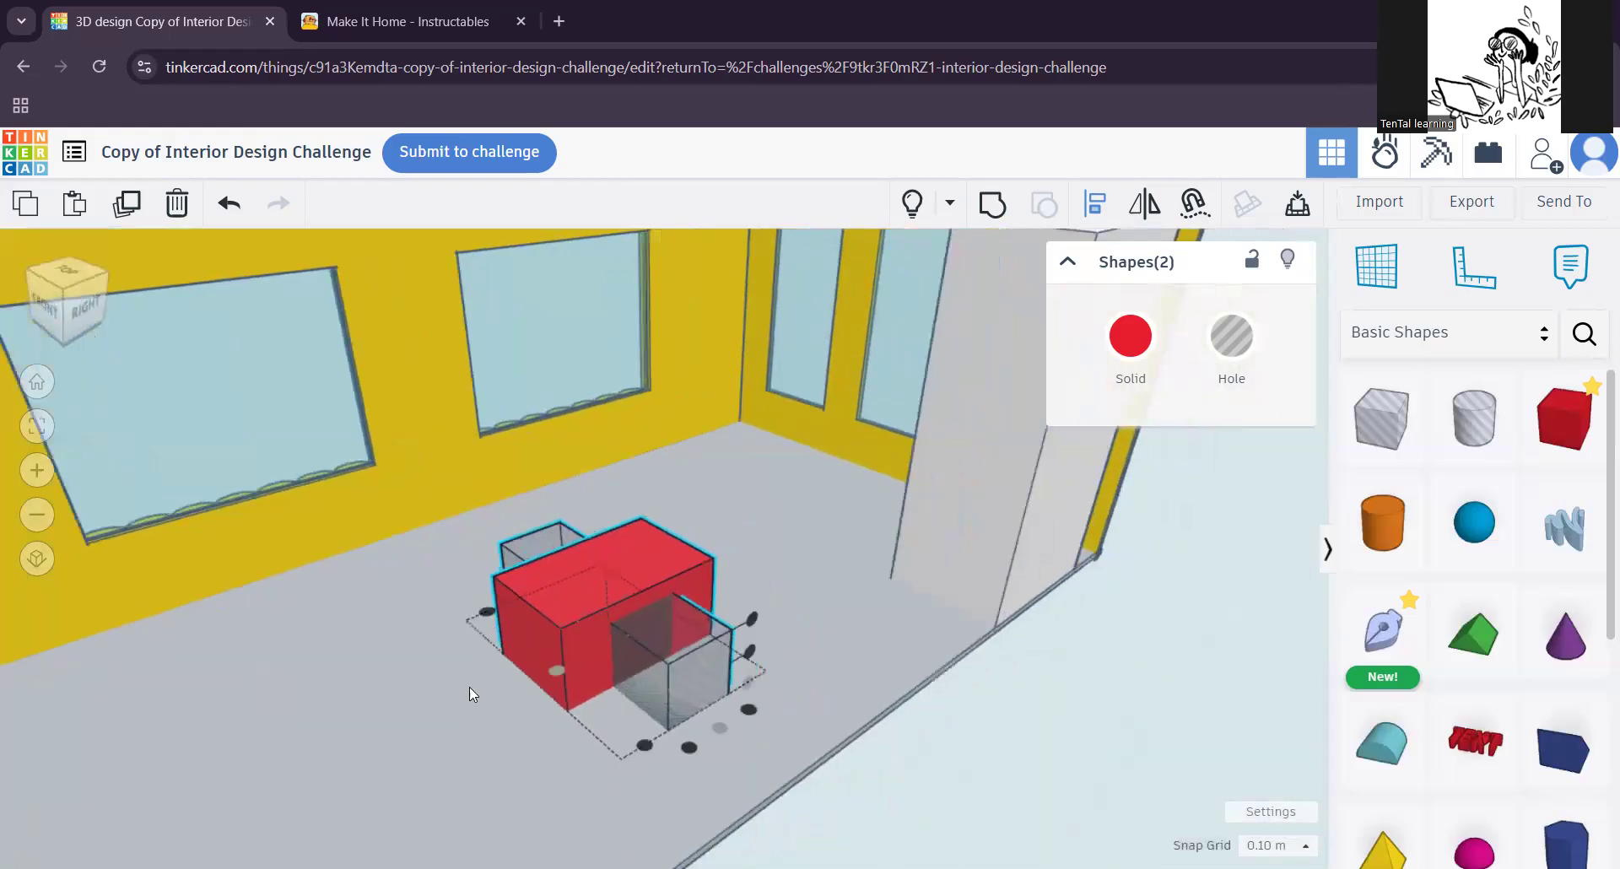
scroll(547, 627, up, 2)
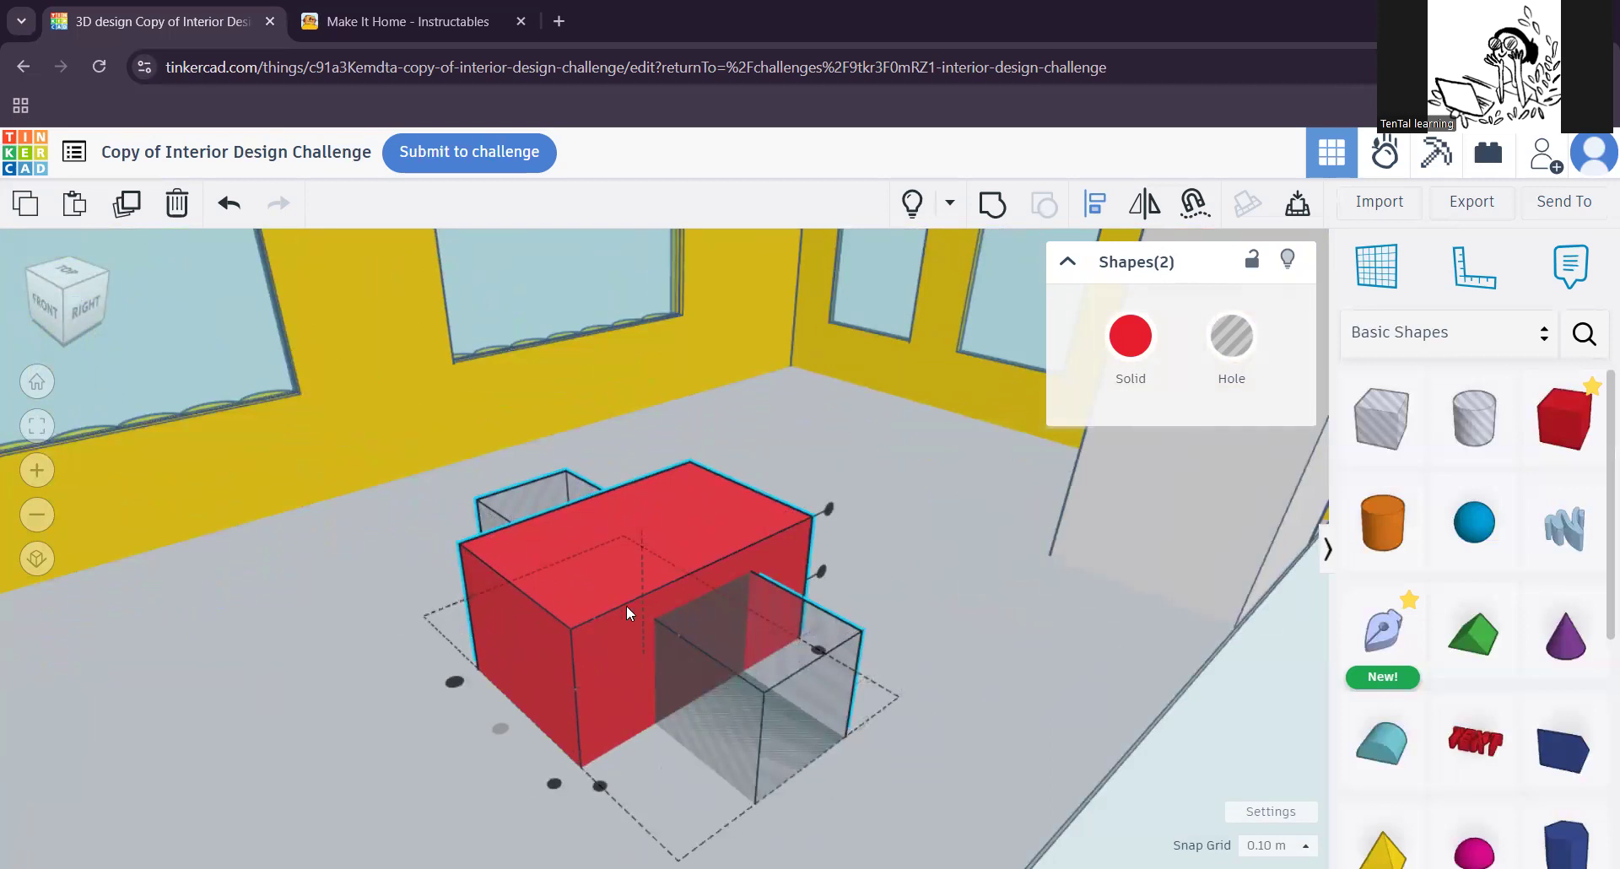
scroll(766, 680, up, 4)
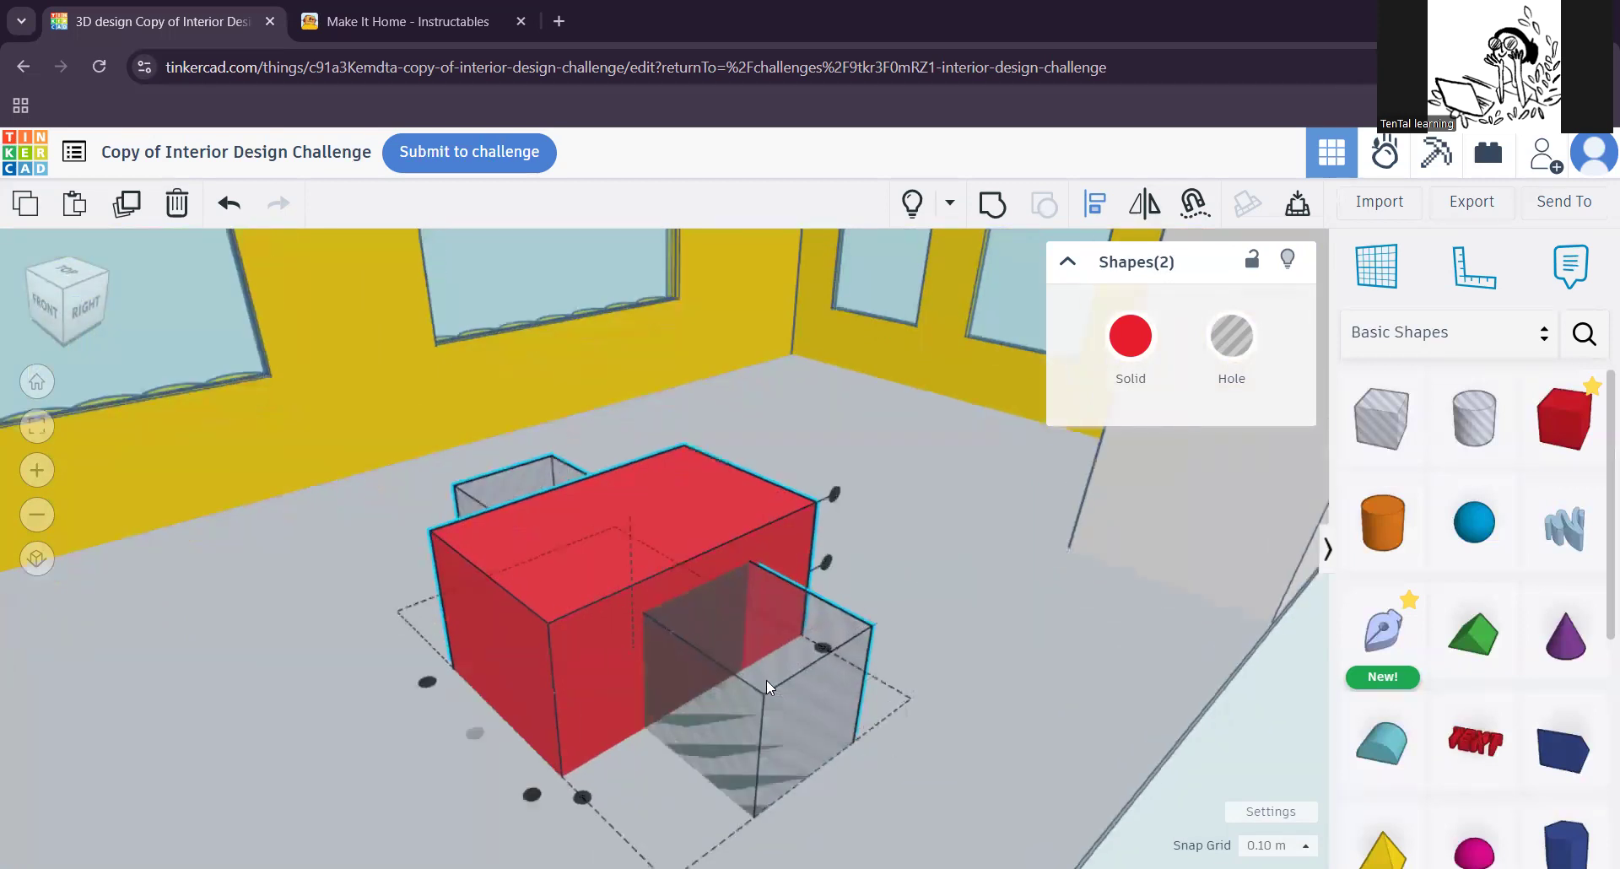
scroll(766, 680, down, 2)
right_drag(866, 751, 952, 690)
middle_drag(927, 663, 896, 626)
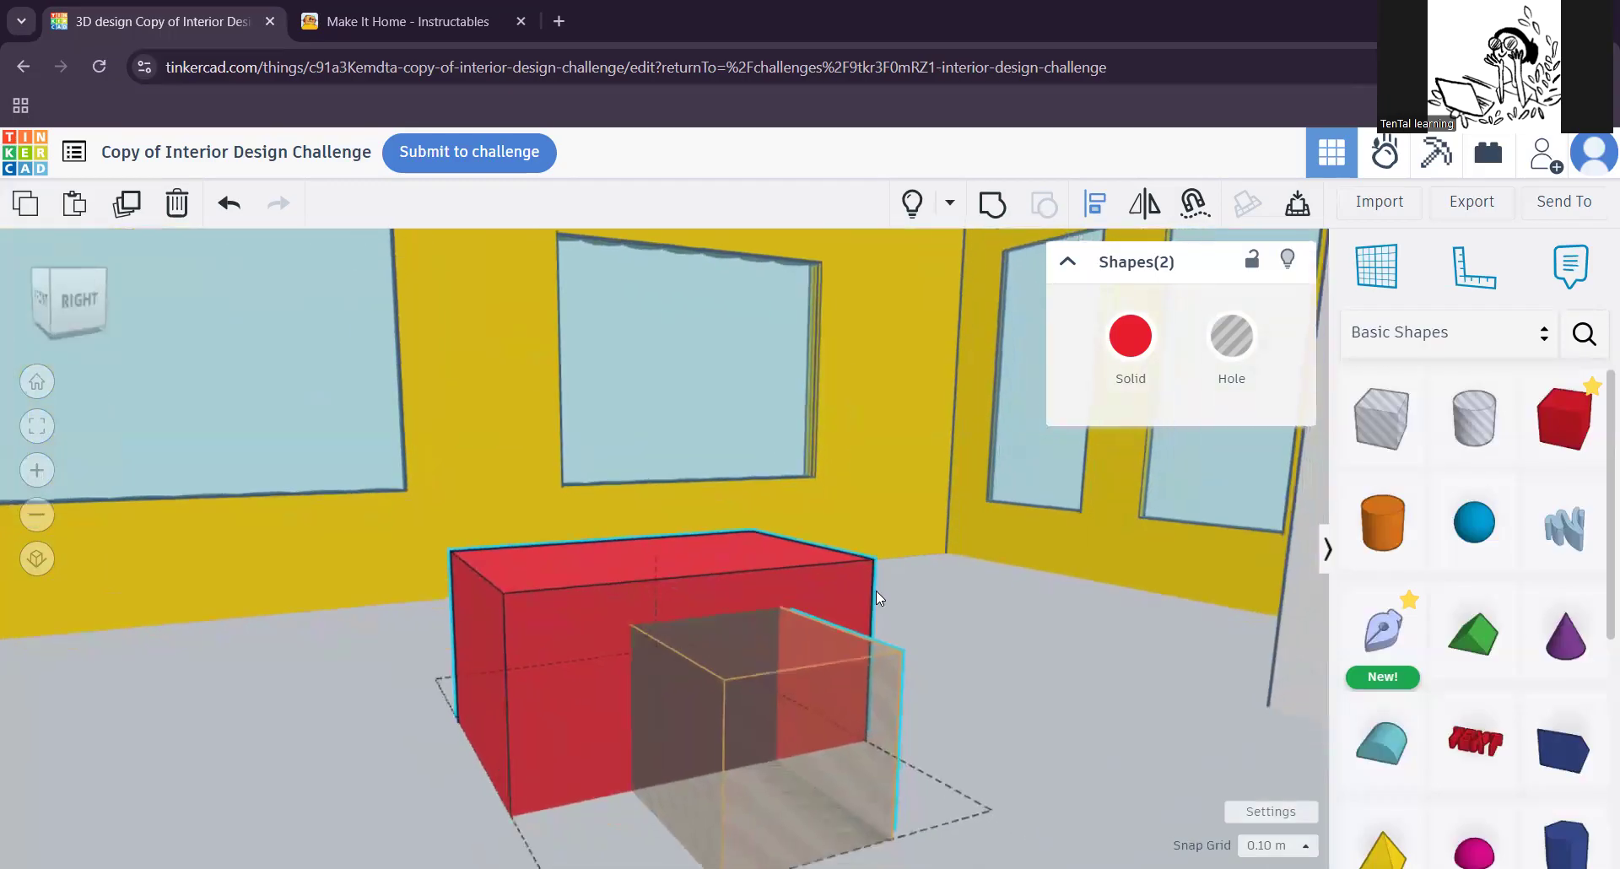
click(878, 593)
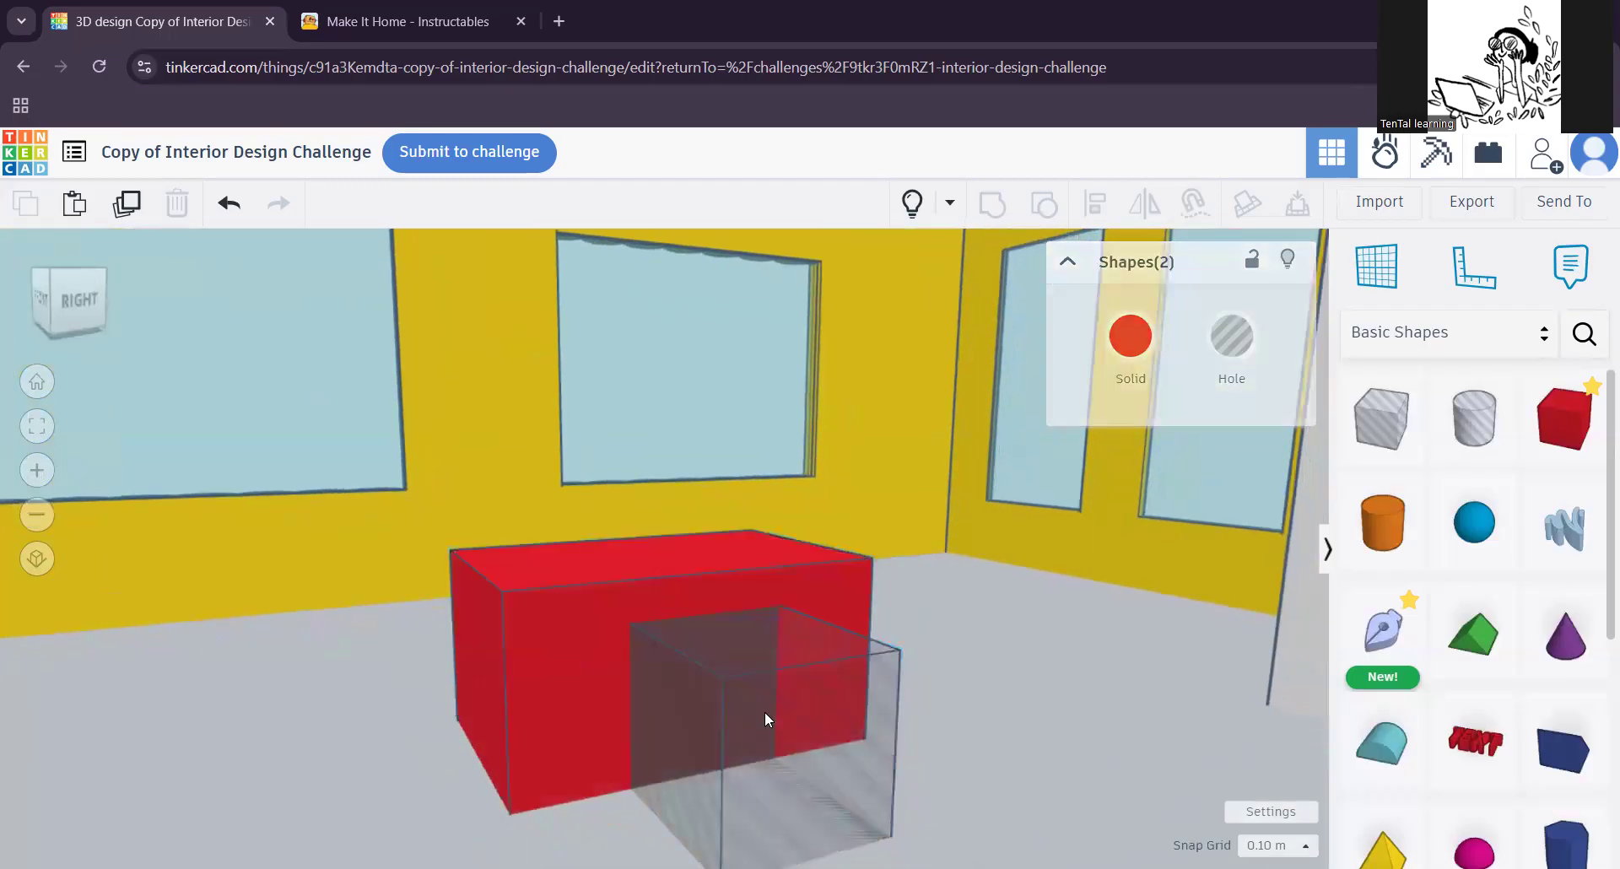
click(815, 730)
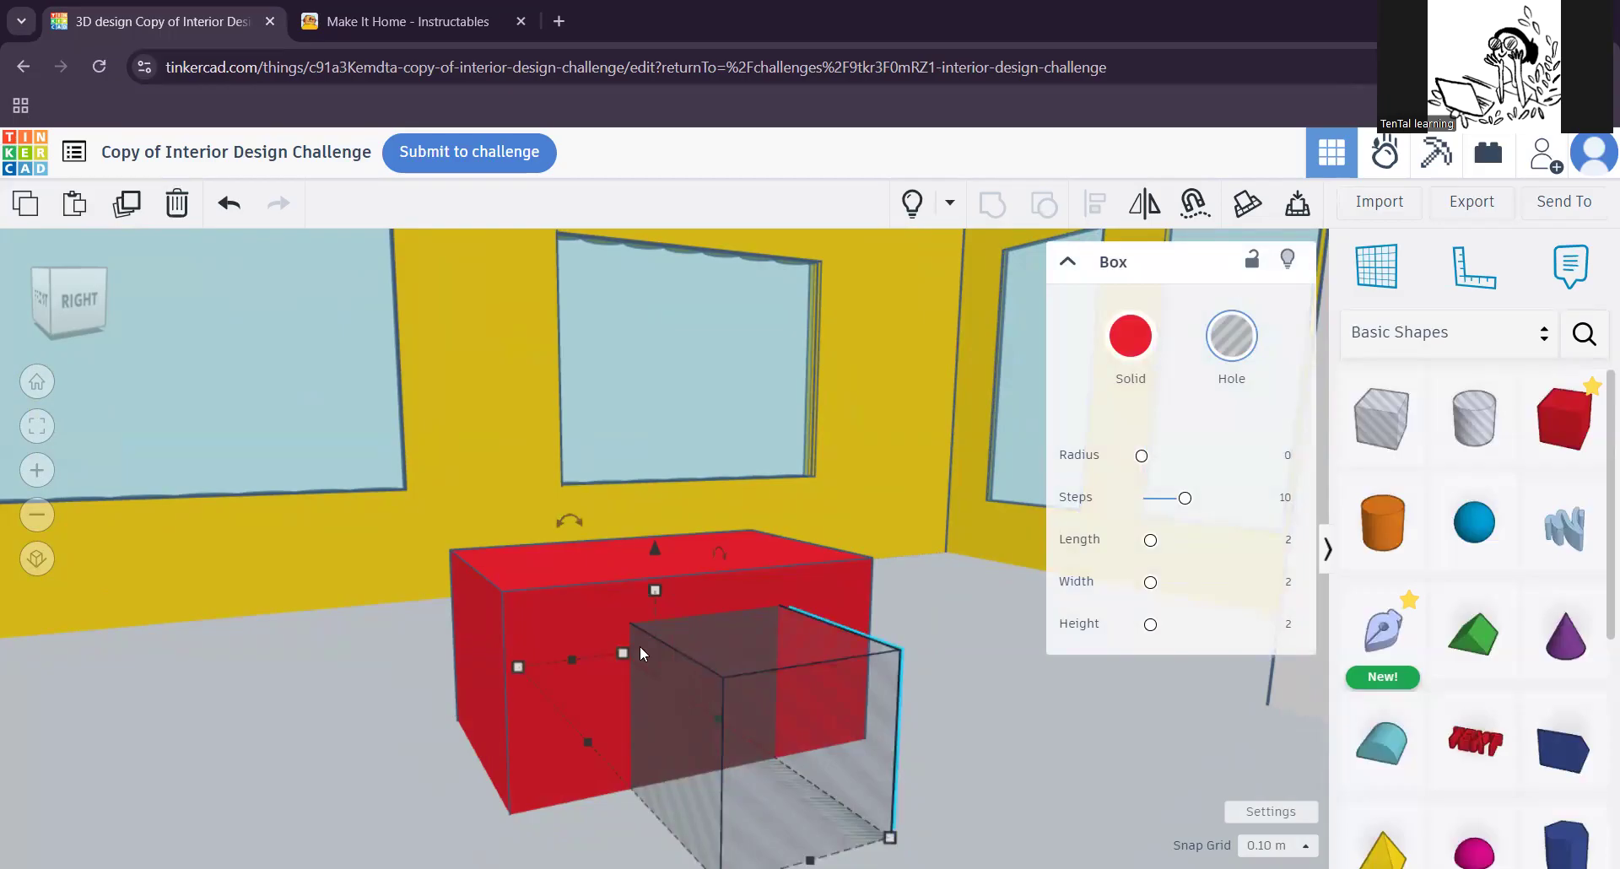
shift+click(557, 620)
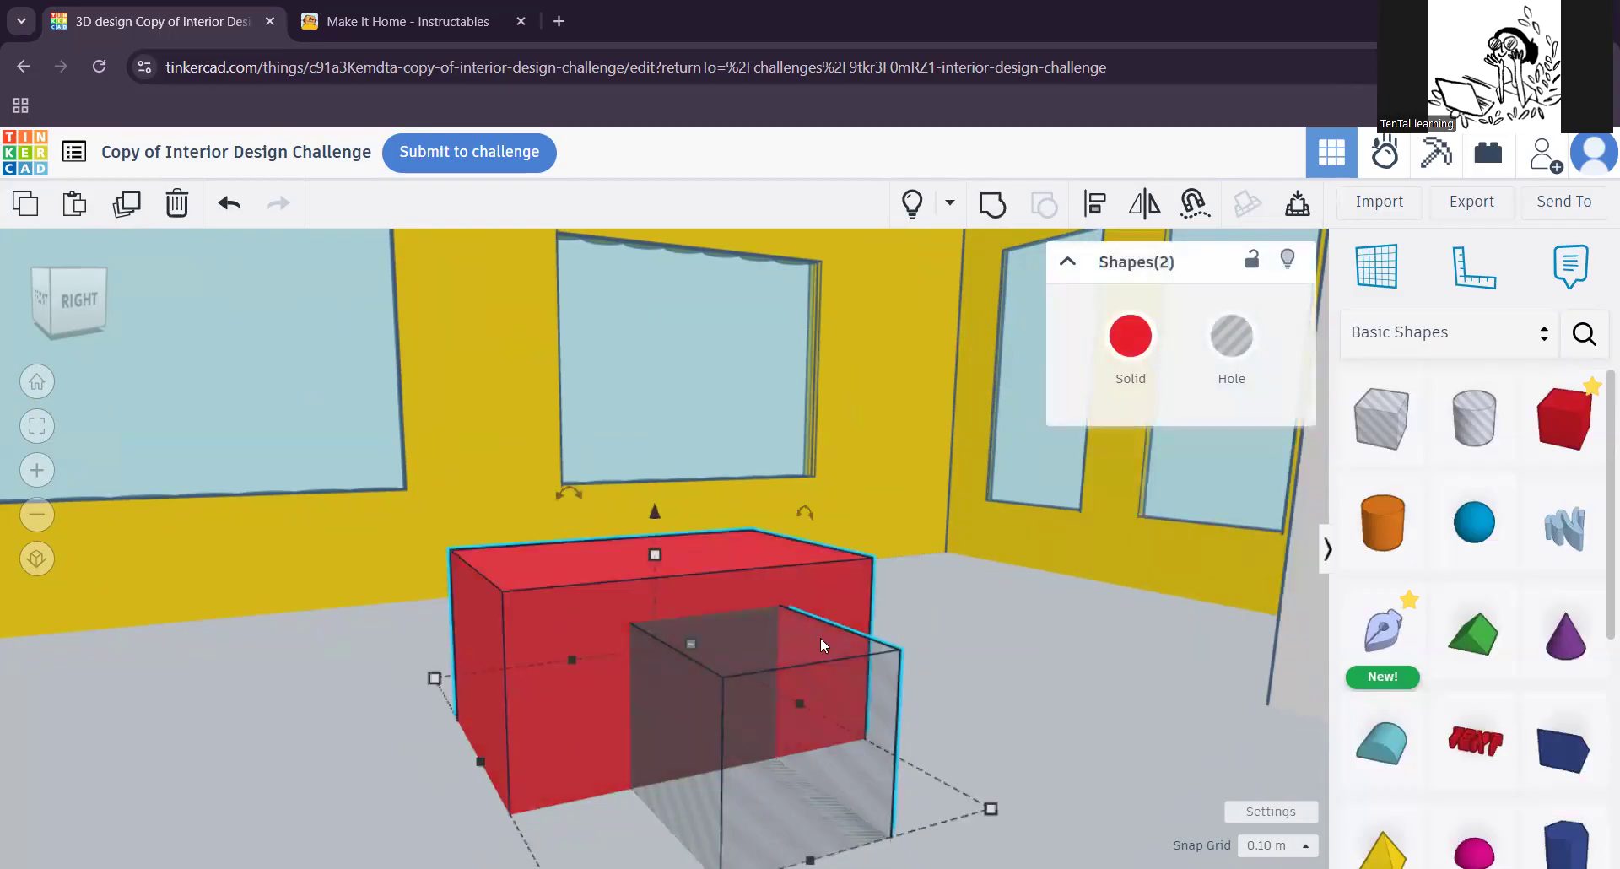
click(993, 203)
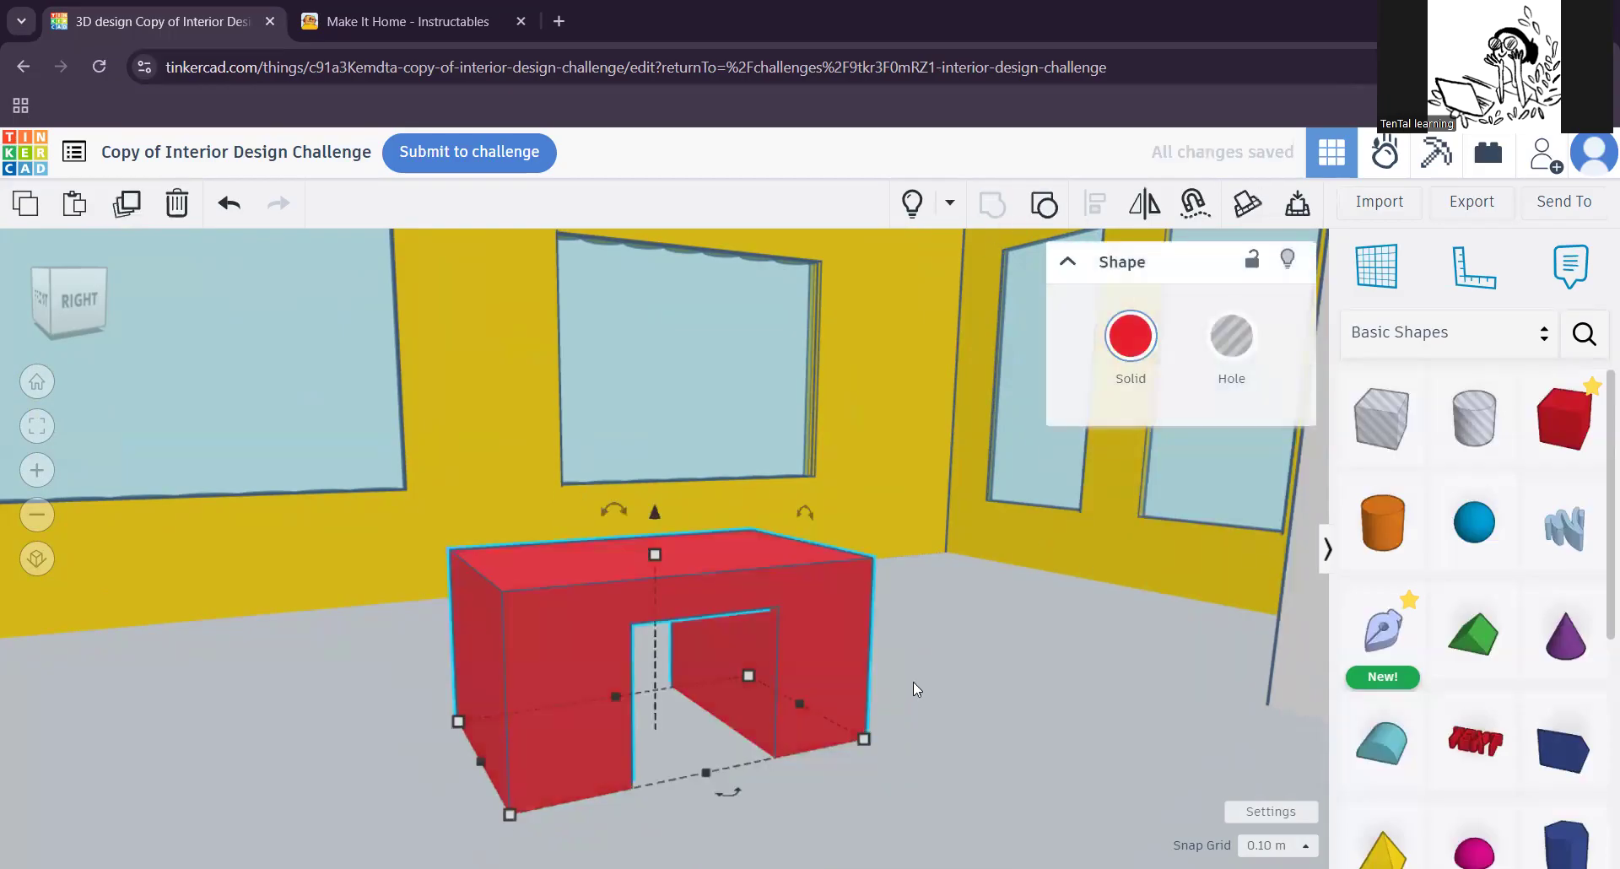
Step: Add an orange cylinder from the basic shapes to the floor beside the red desk
scroll(912, 682, down, 4)
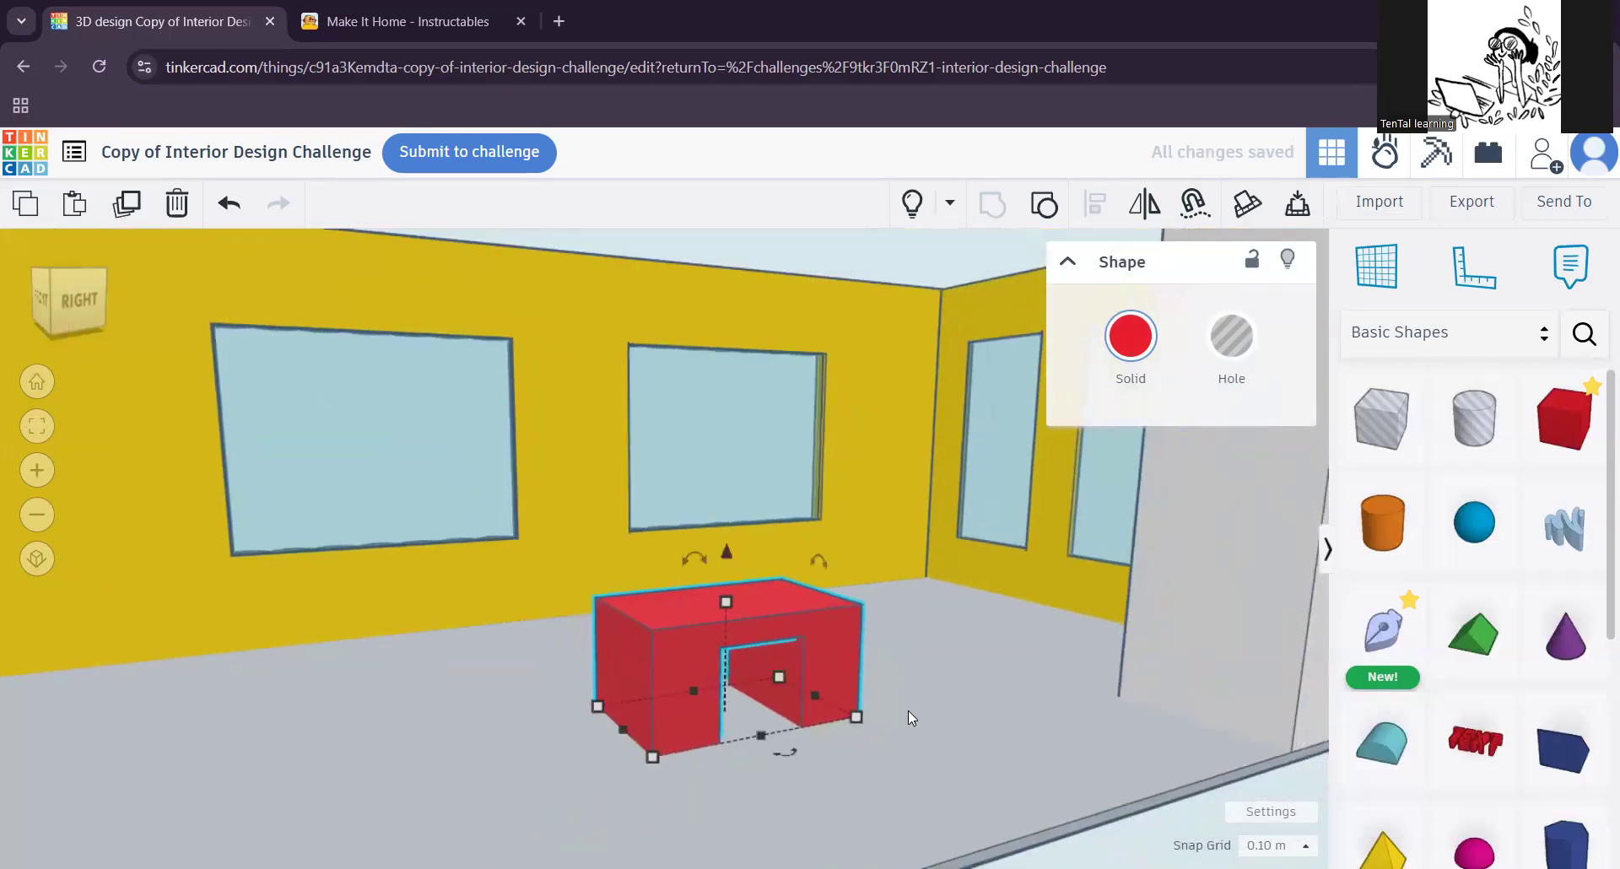
drag(1386, 544, 519, 756)
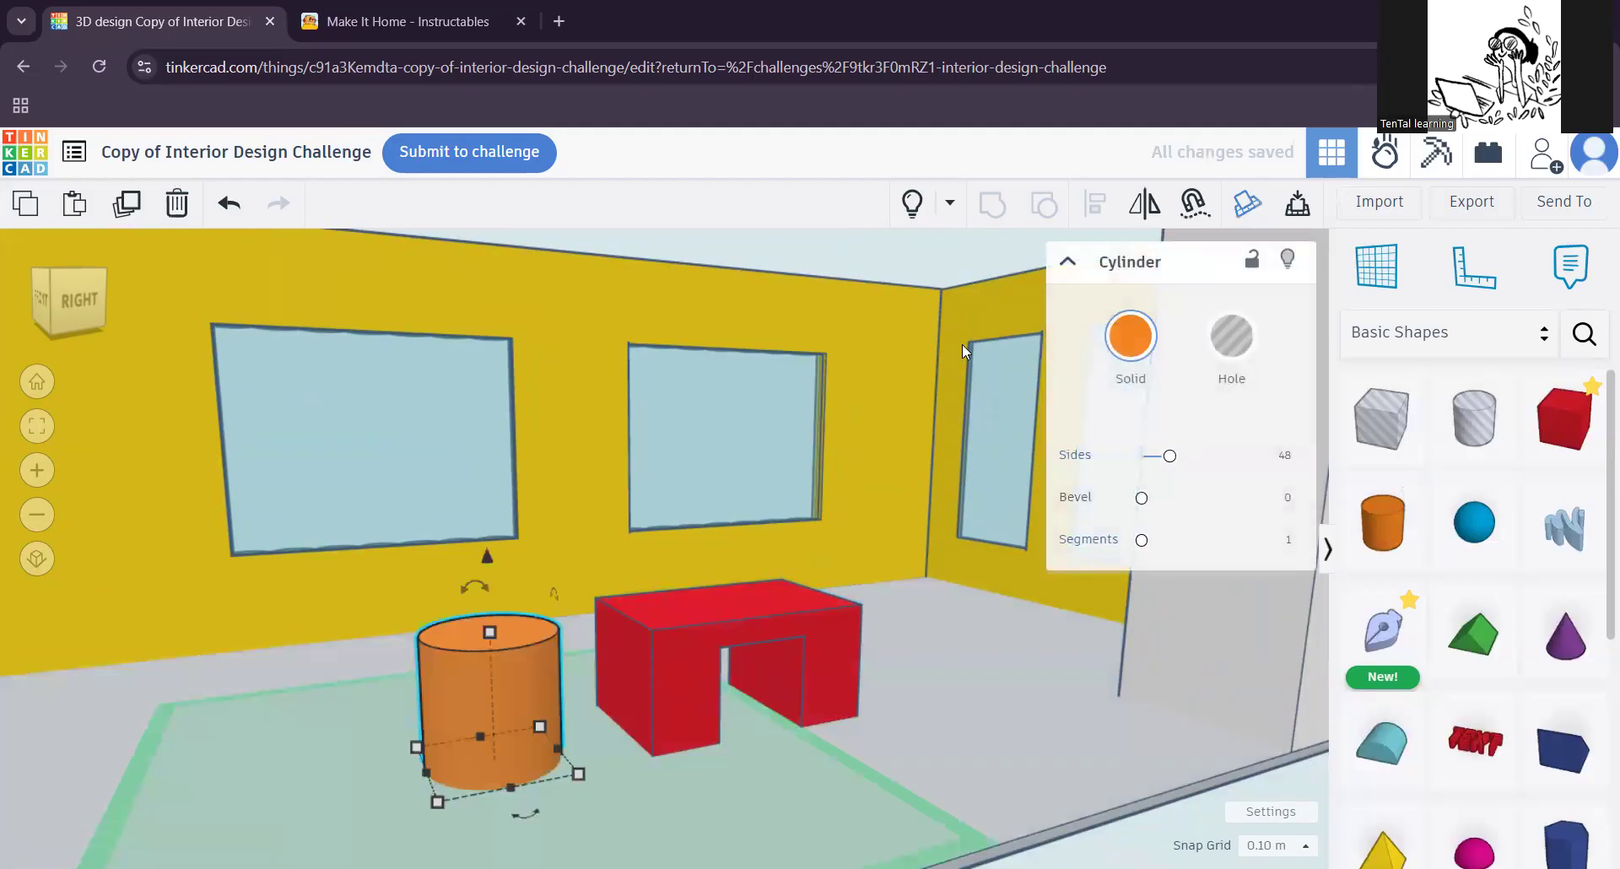
click(912, 219)
right_drag(900, 661, 664, 681)
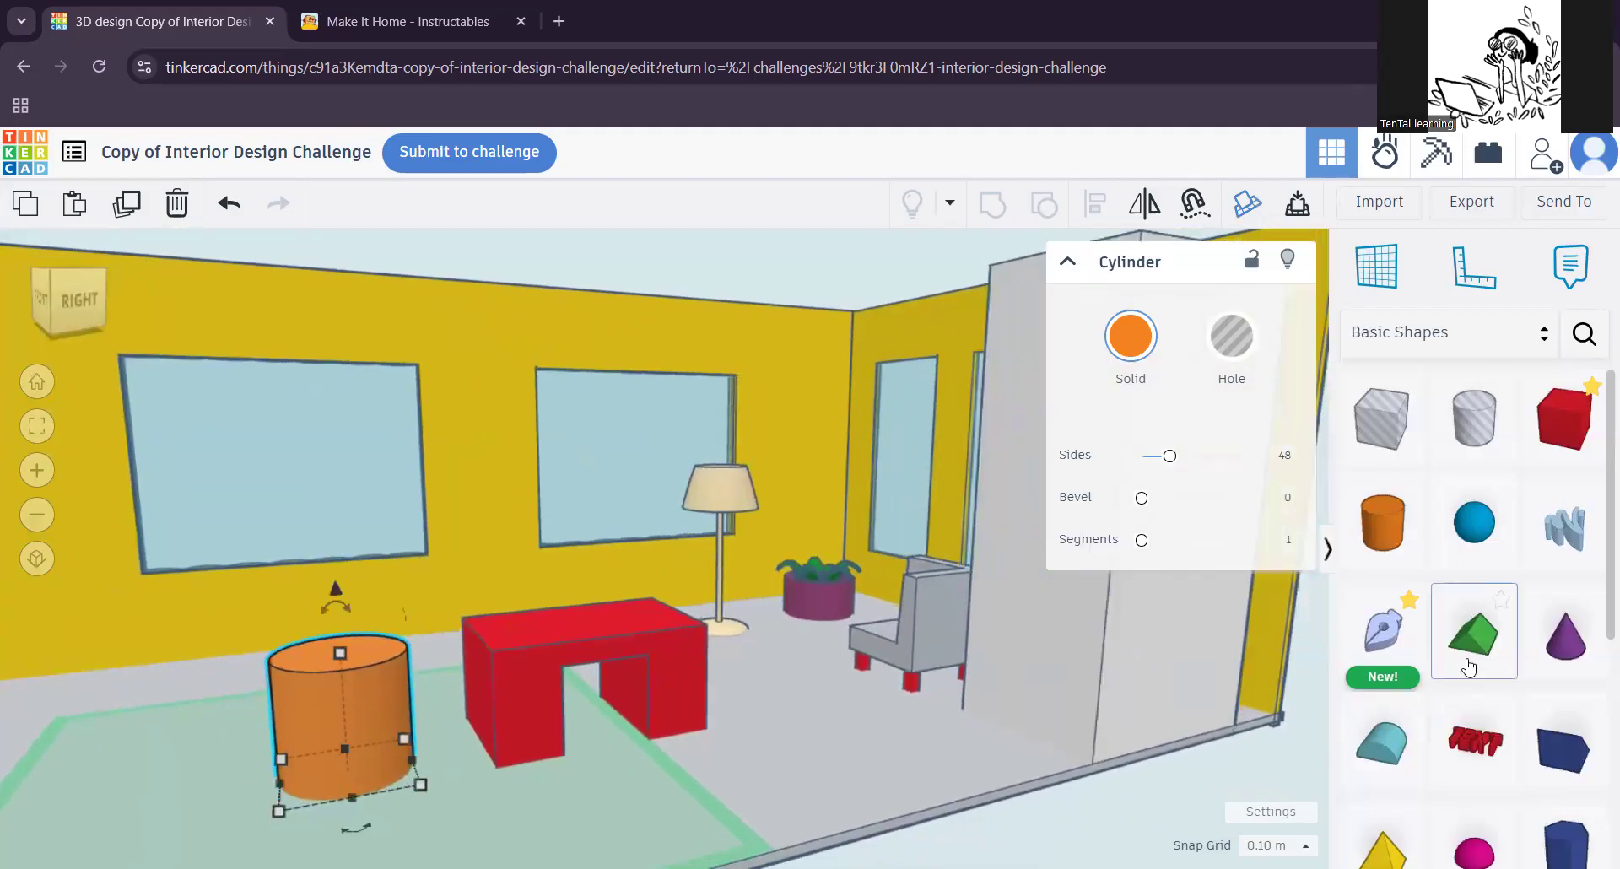
Step: Add a purple cone from the basic shapes on top of the desk, at the end nearest the cylinder
scroll(1468, 666, down, 4)
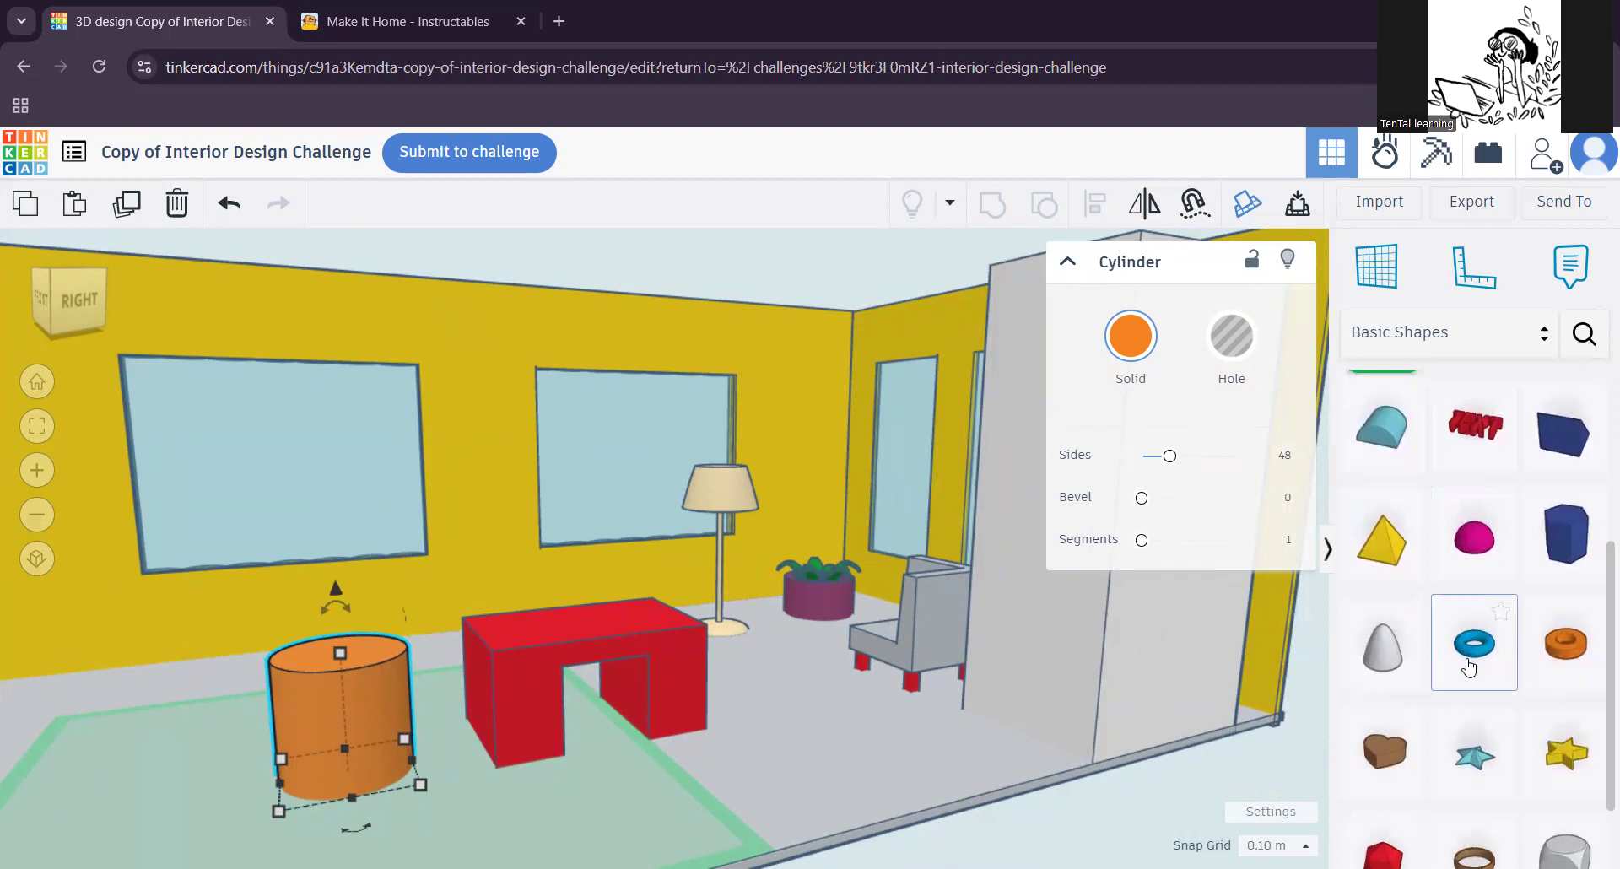
scroll(1472, 649, up, 4)
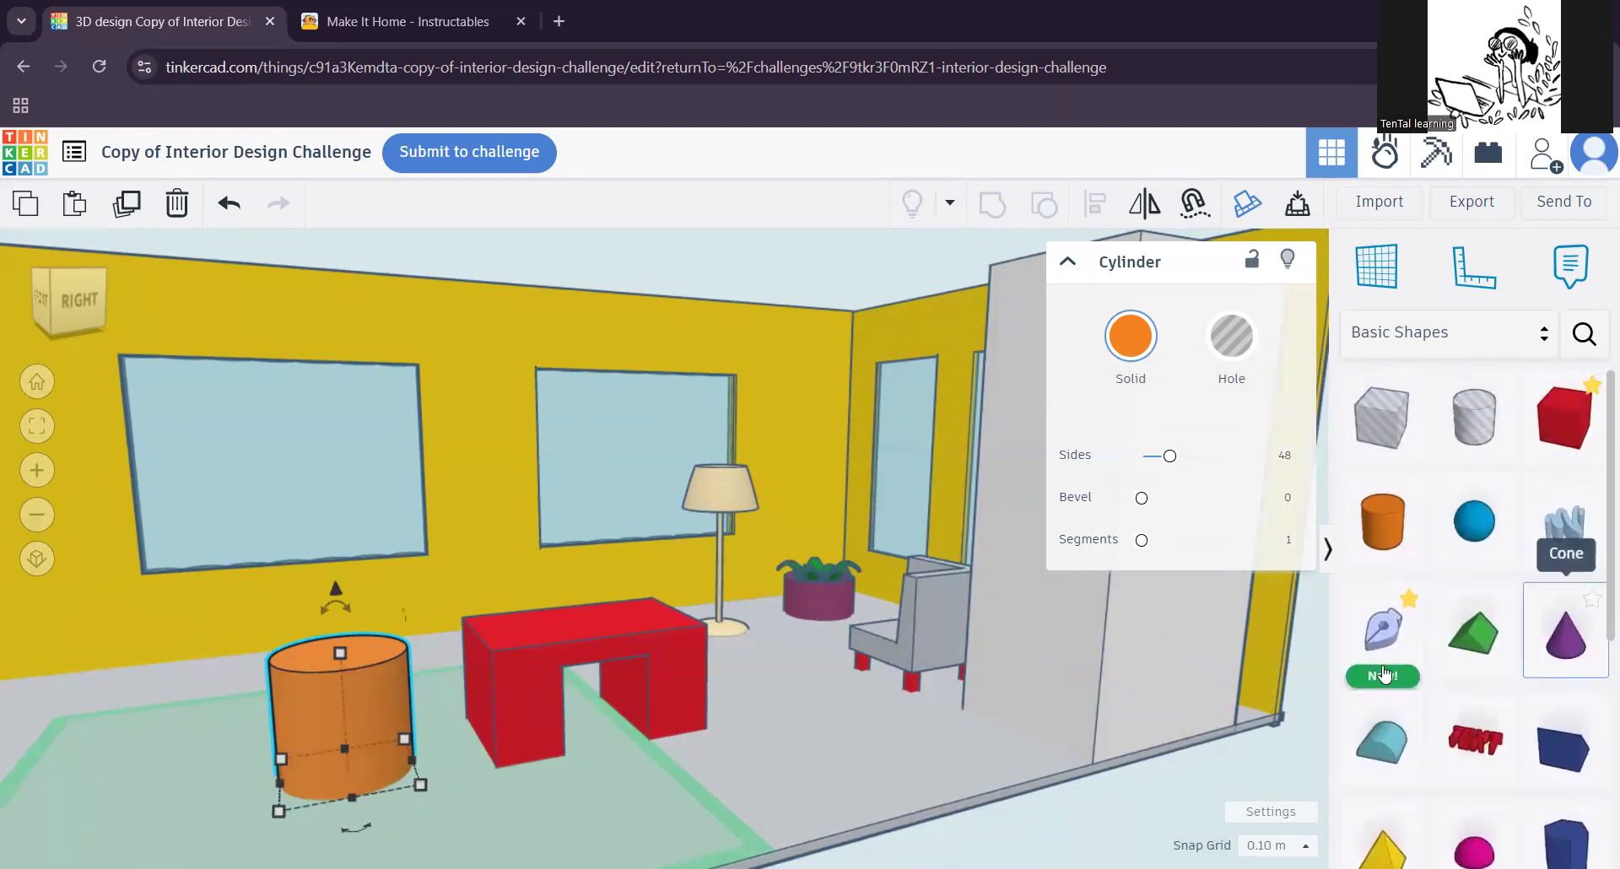
drag(1563, 645, 536, 640)
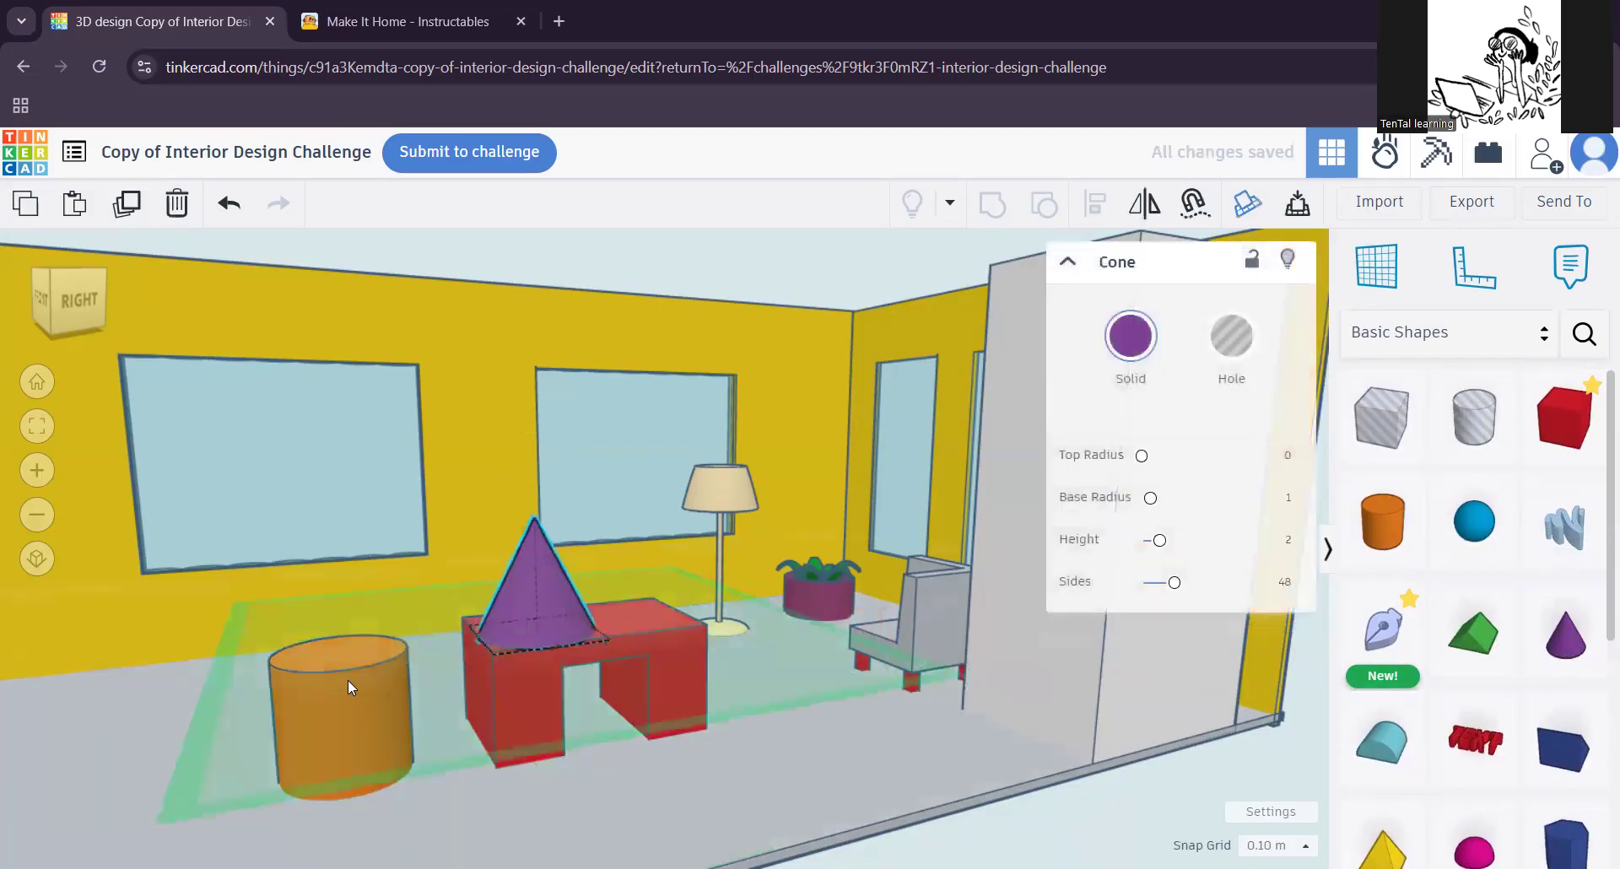
Step: Stretch the orange cylinder upward into a tall column, up to the window behind it
click(404, 742)
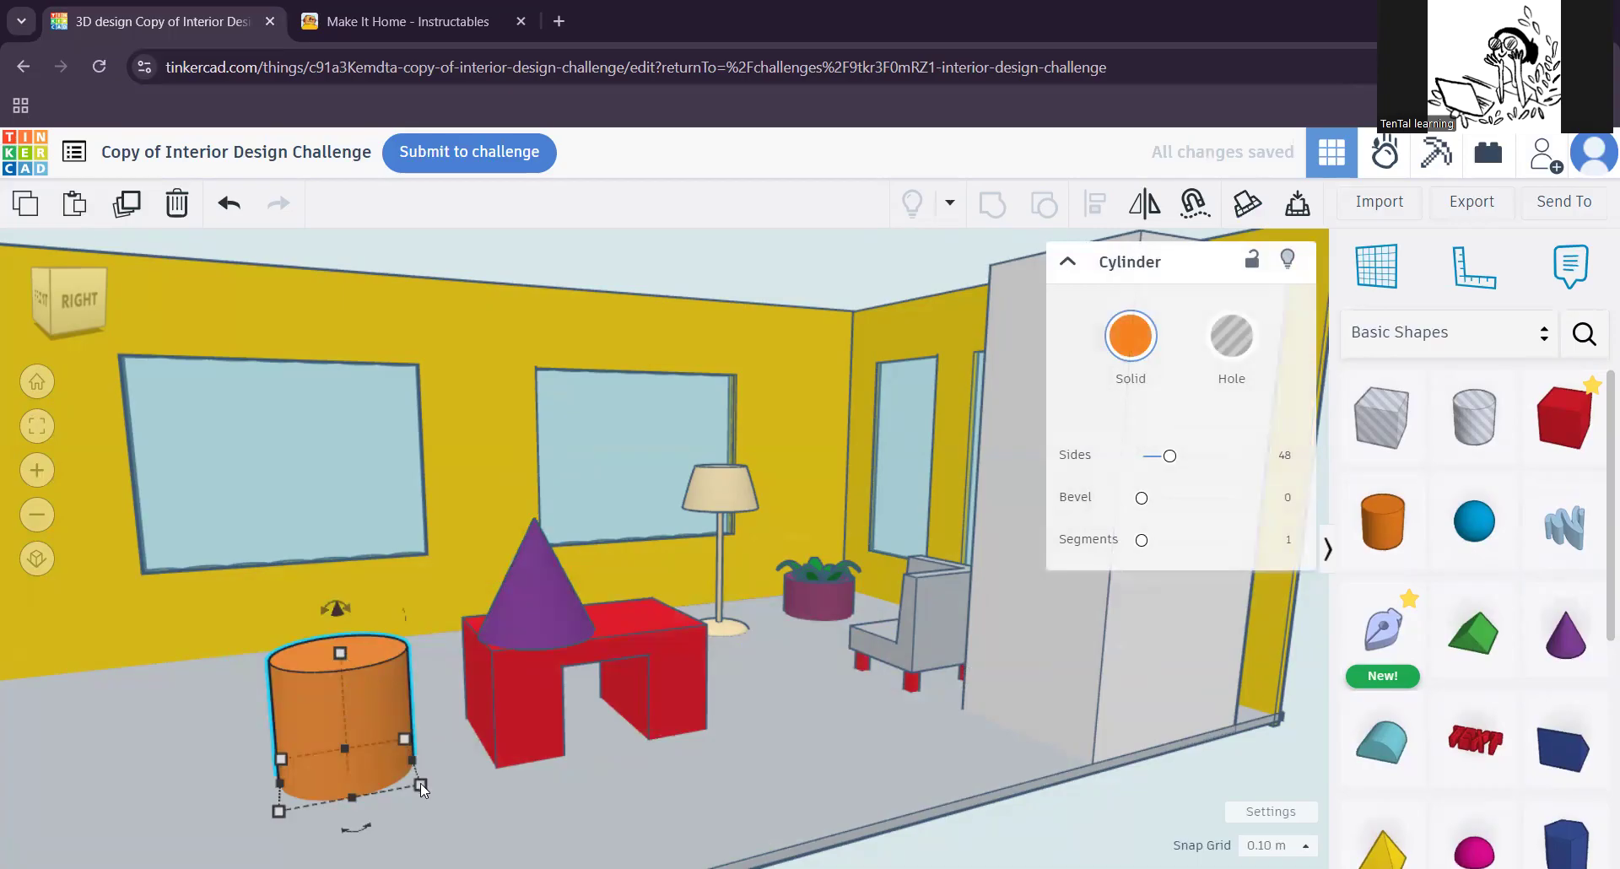
drag(341, 651, 341, 410)
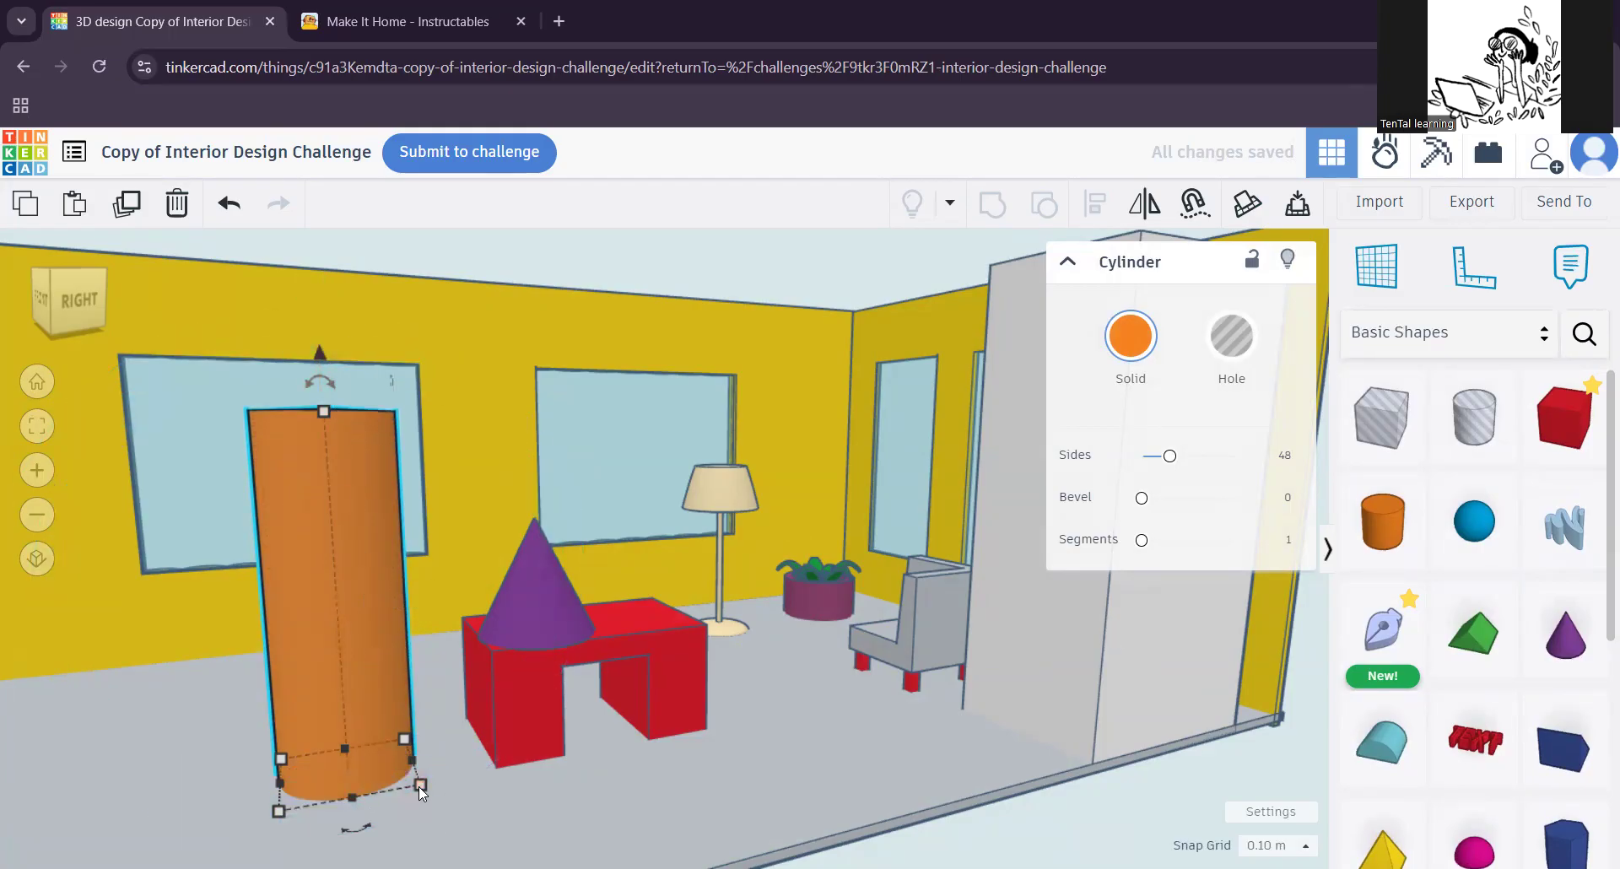
scroll(451, 778, down, 2)
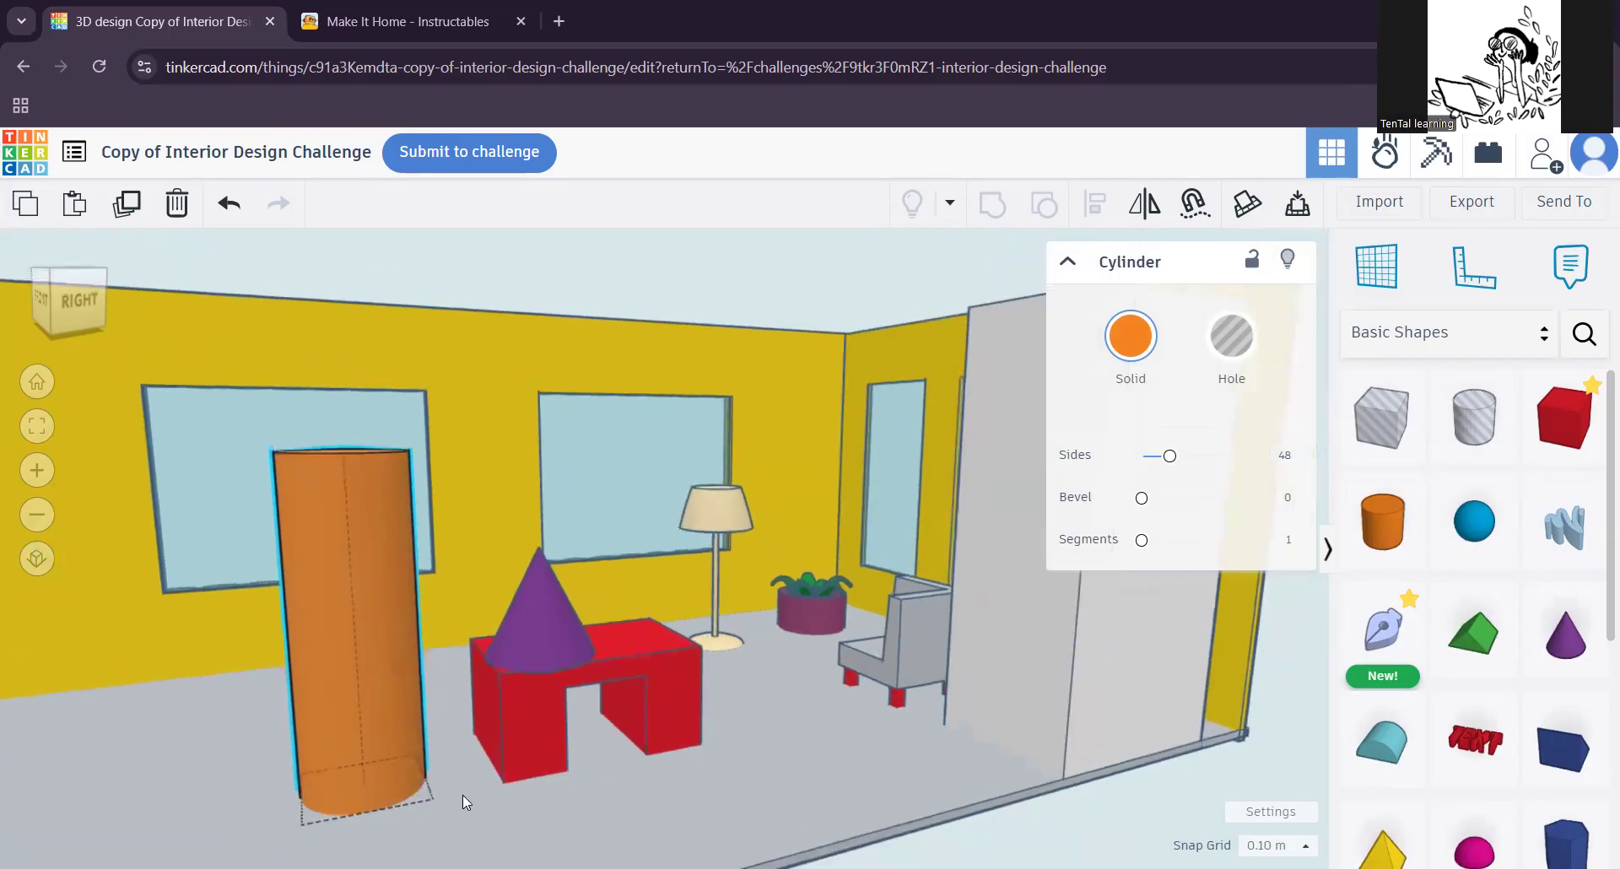
Step: Shrink the tall cylinder's base to 0.20 by 0.20 m to form a thin pole
drag(446, 801, 392, 741)
key(ctrl+z)
scroll(447, 810, up, 2)
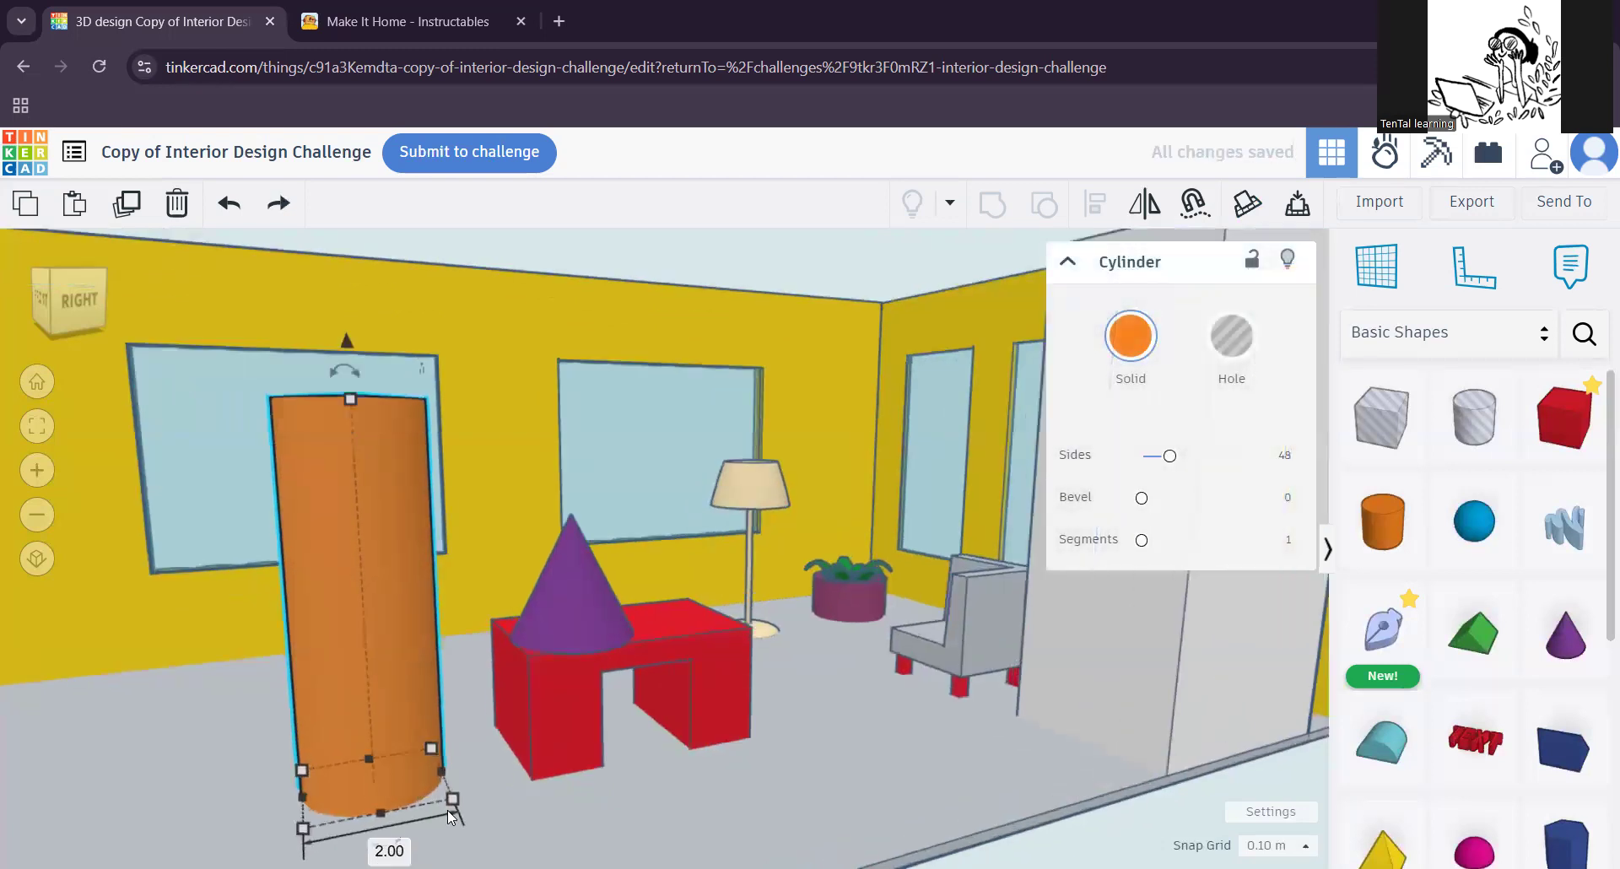
drag(452, 800, 317, 772)
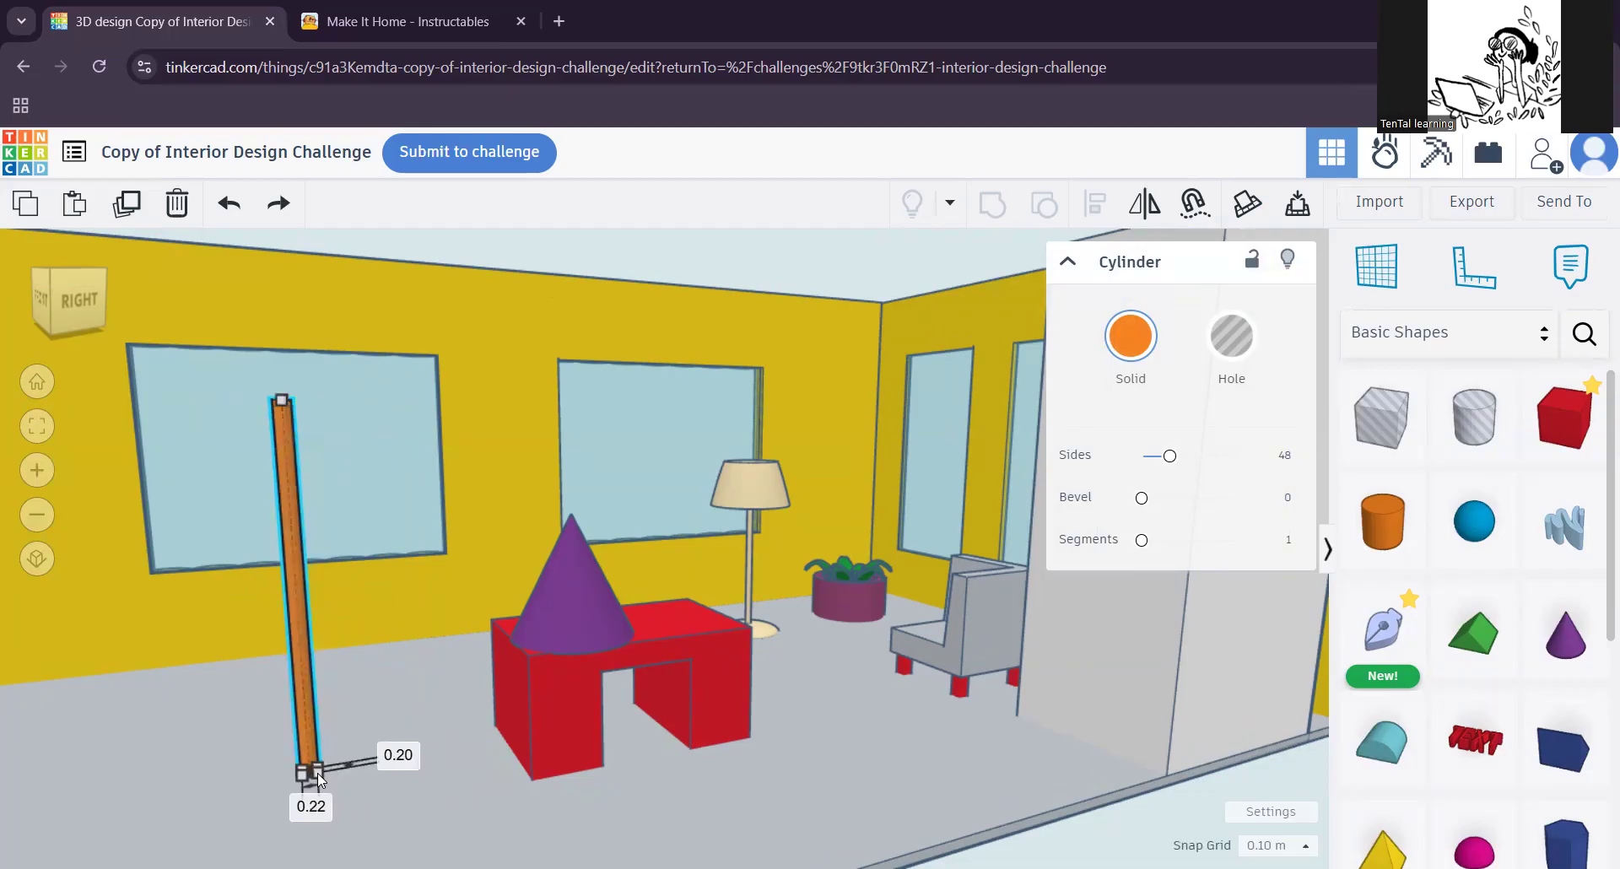
drag(318, 772, 317, 773)
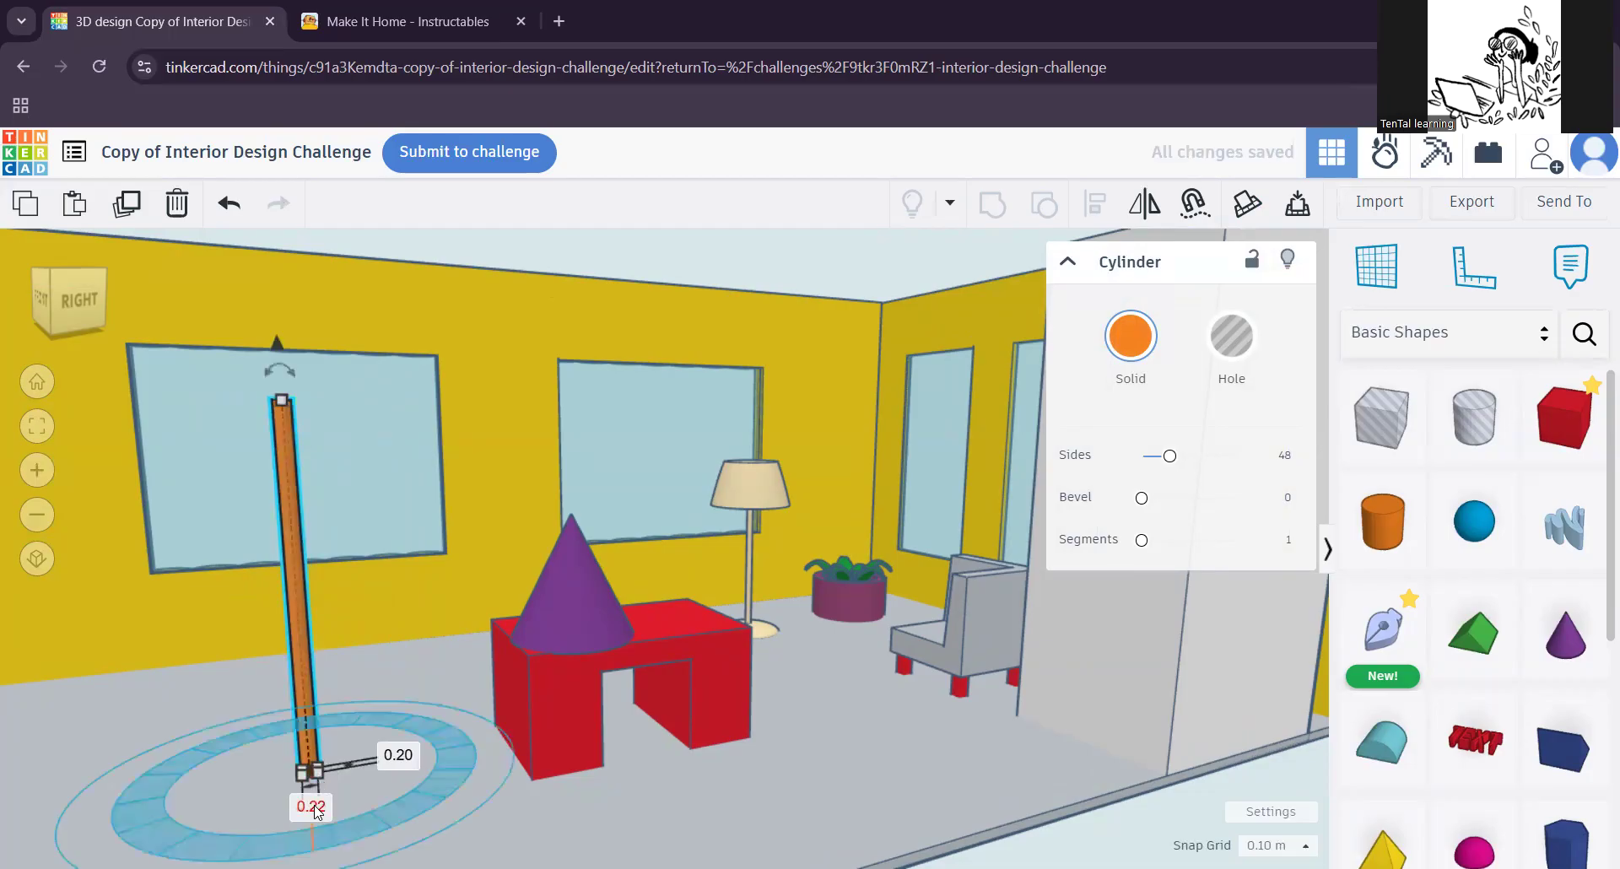
click(313, 808)
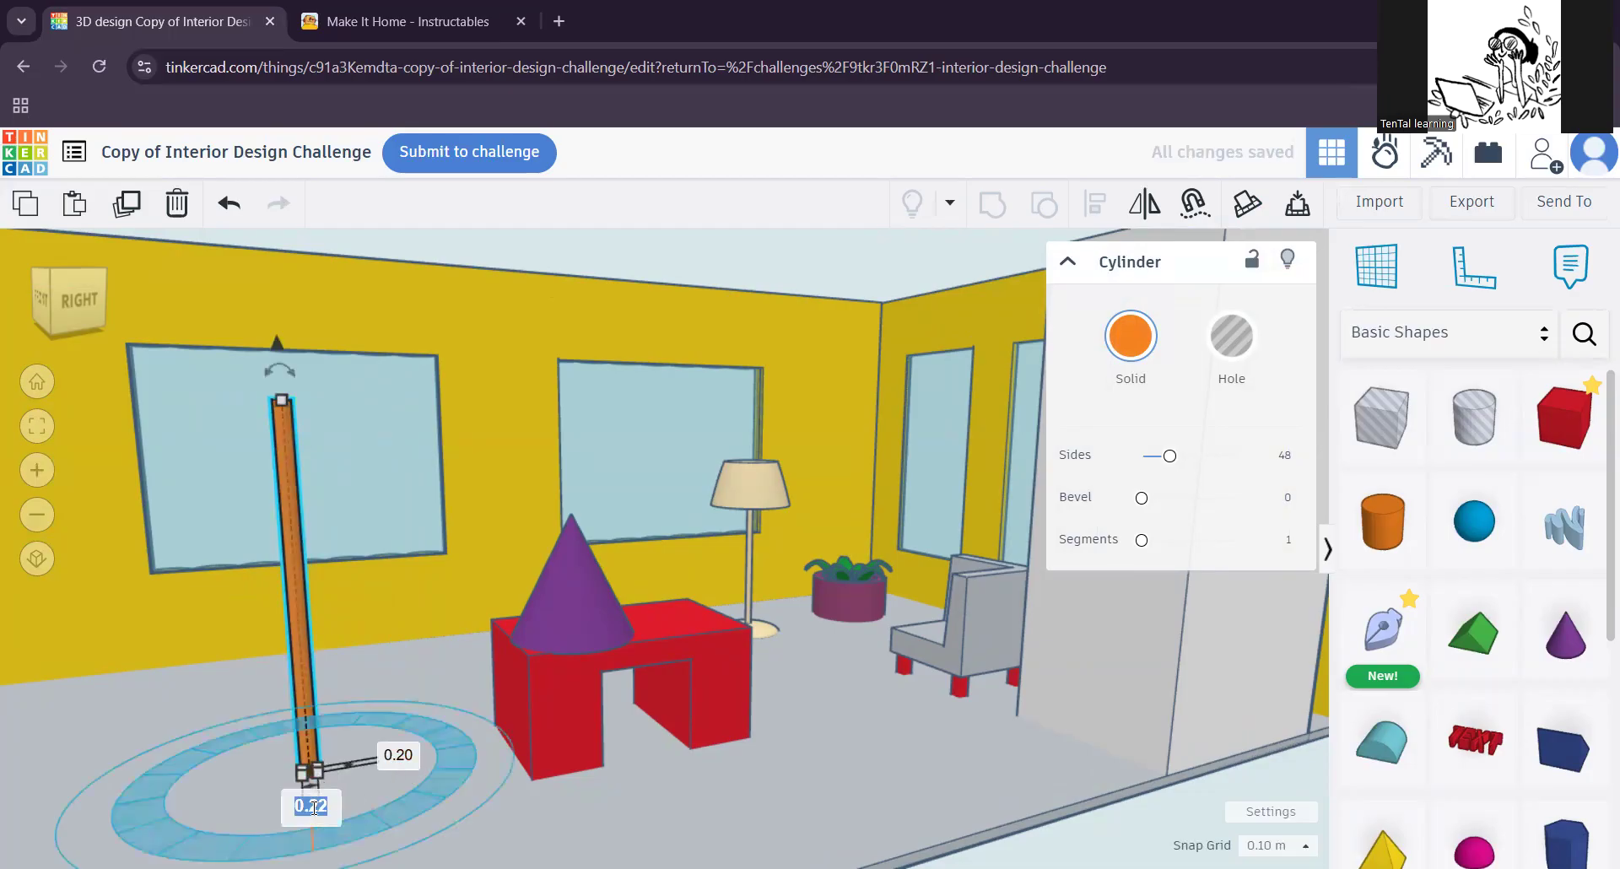
text(0.20)
key(Return)
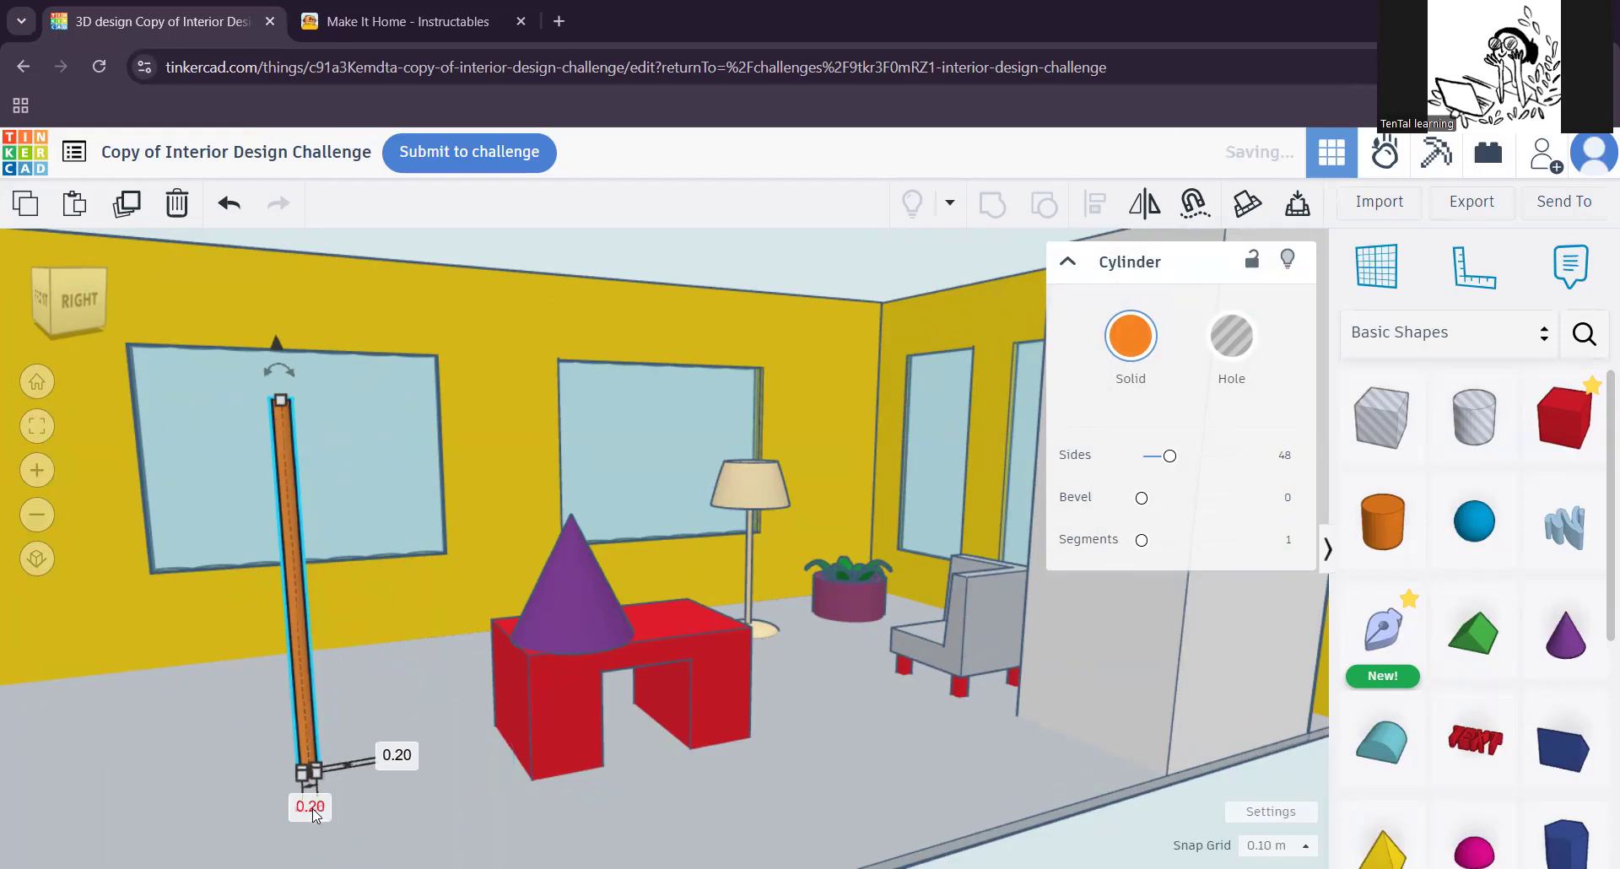
Step: Shift the purple cone outward over the desk's end, closer to the thin pole
scroll(372, 637, down, 1)
scroll(371, 636, down, 2)
right_drag(368, 624, 372, 700)
click(395, 729)
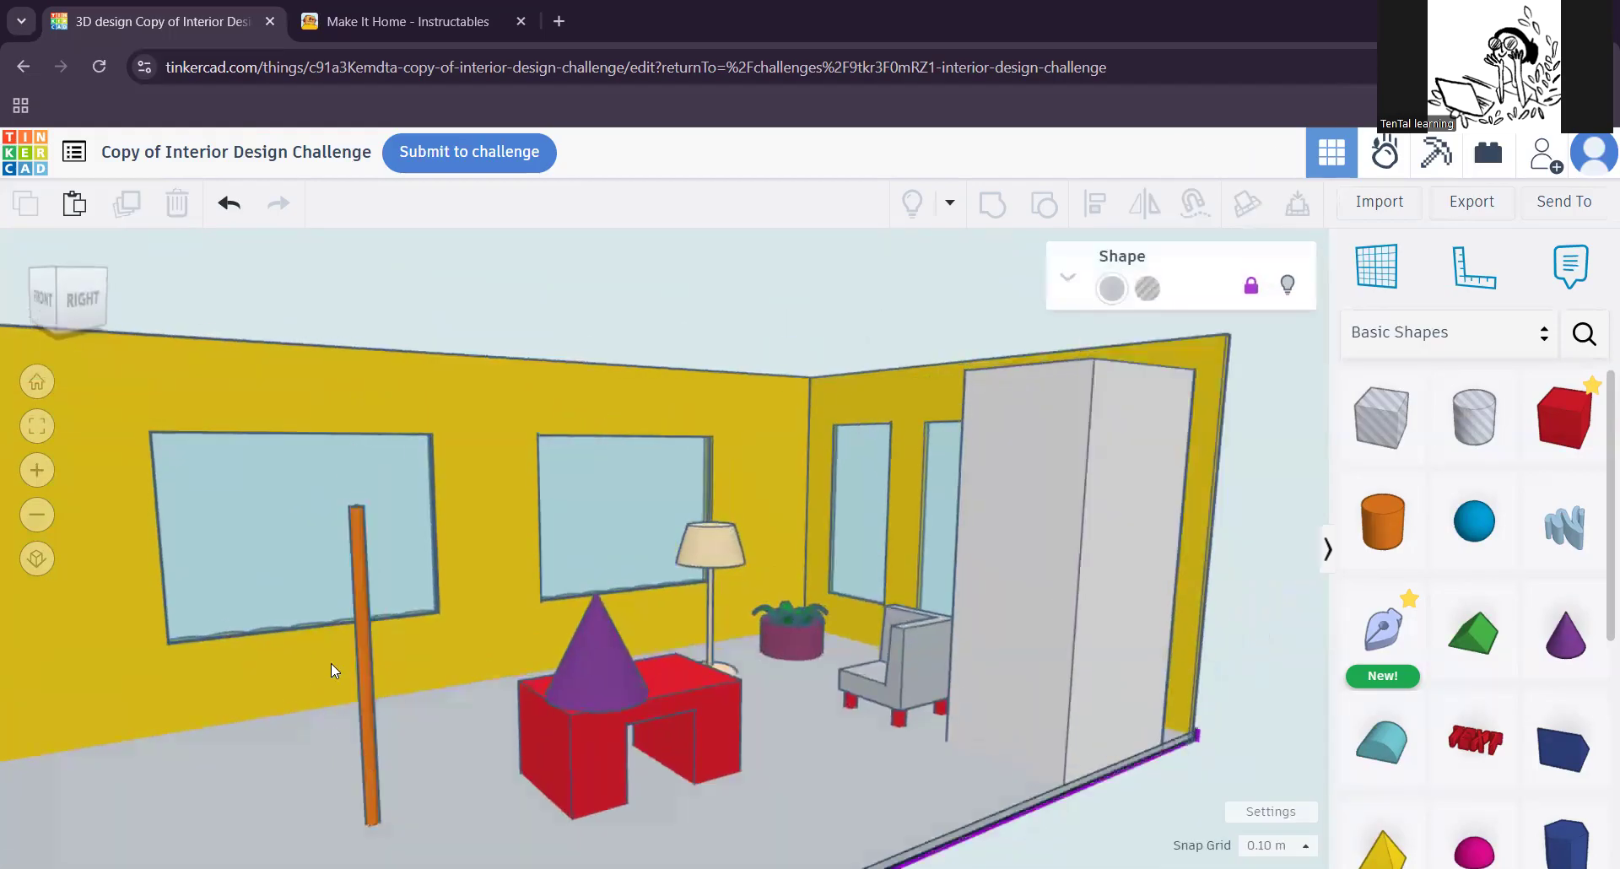
click(366, 679)
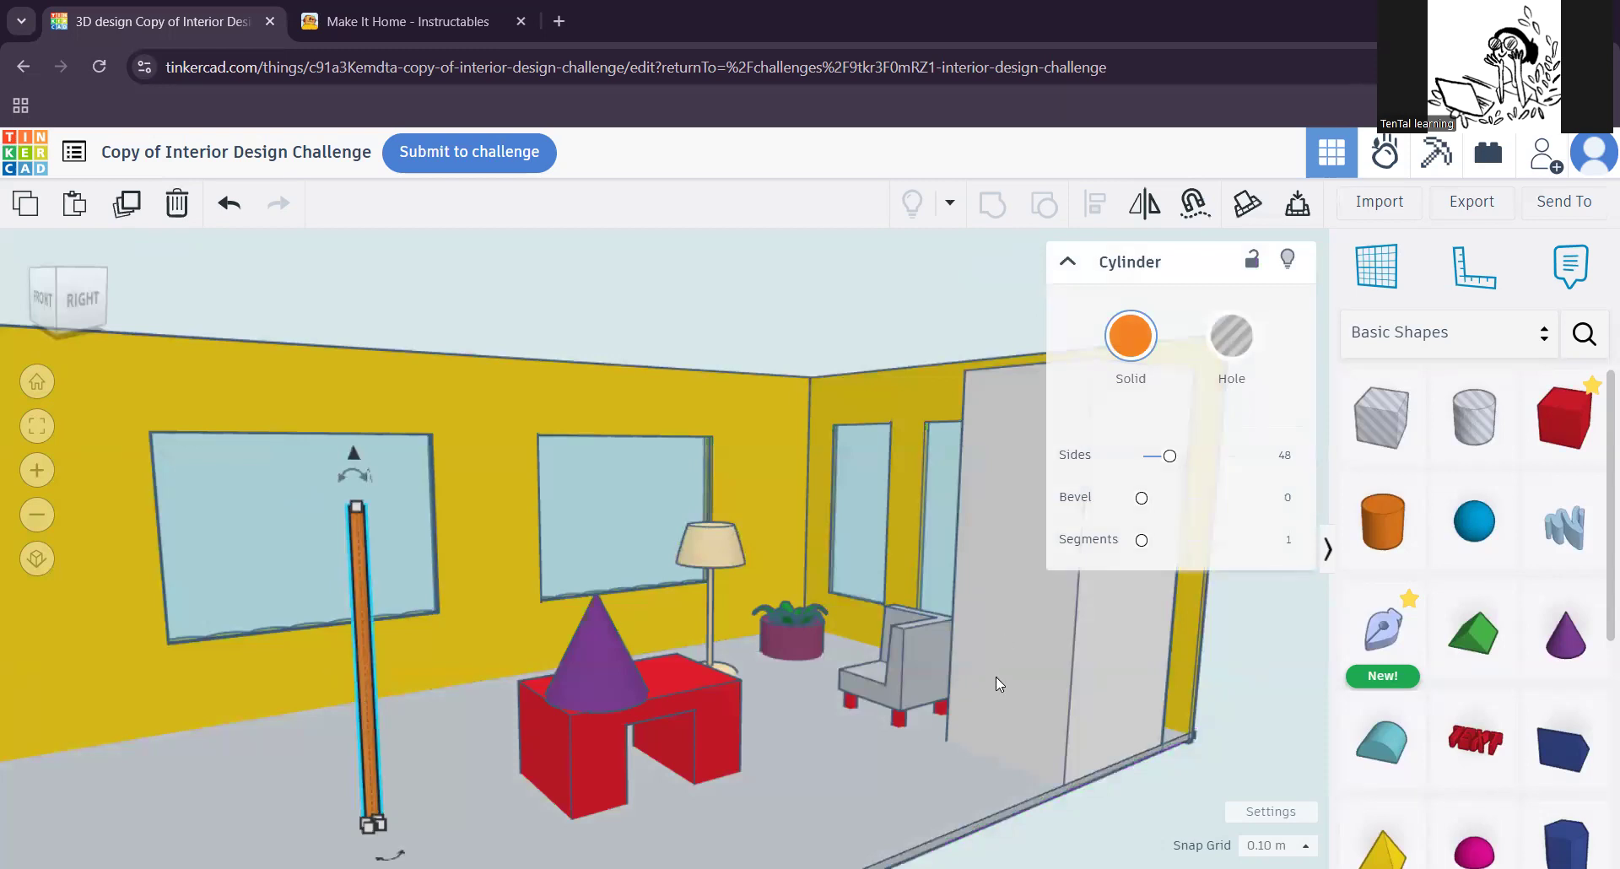
drag(606, 670, 557, 676)
scroll(444, 712, up, 5)
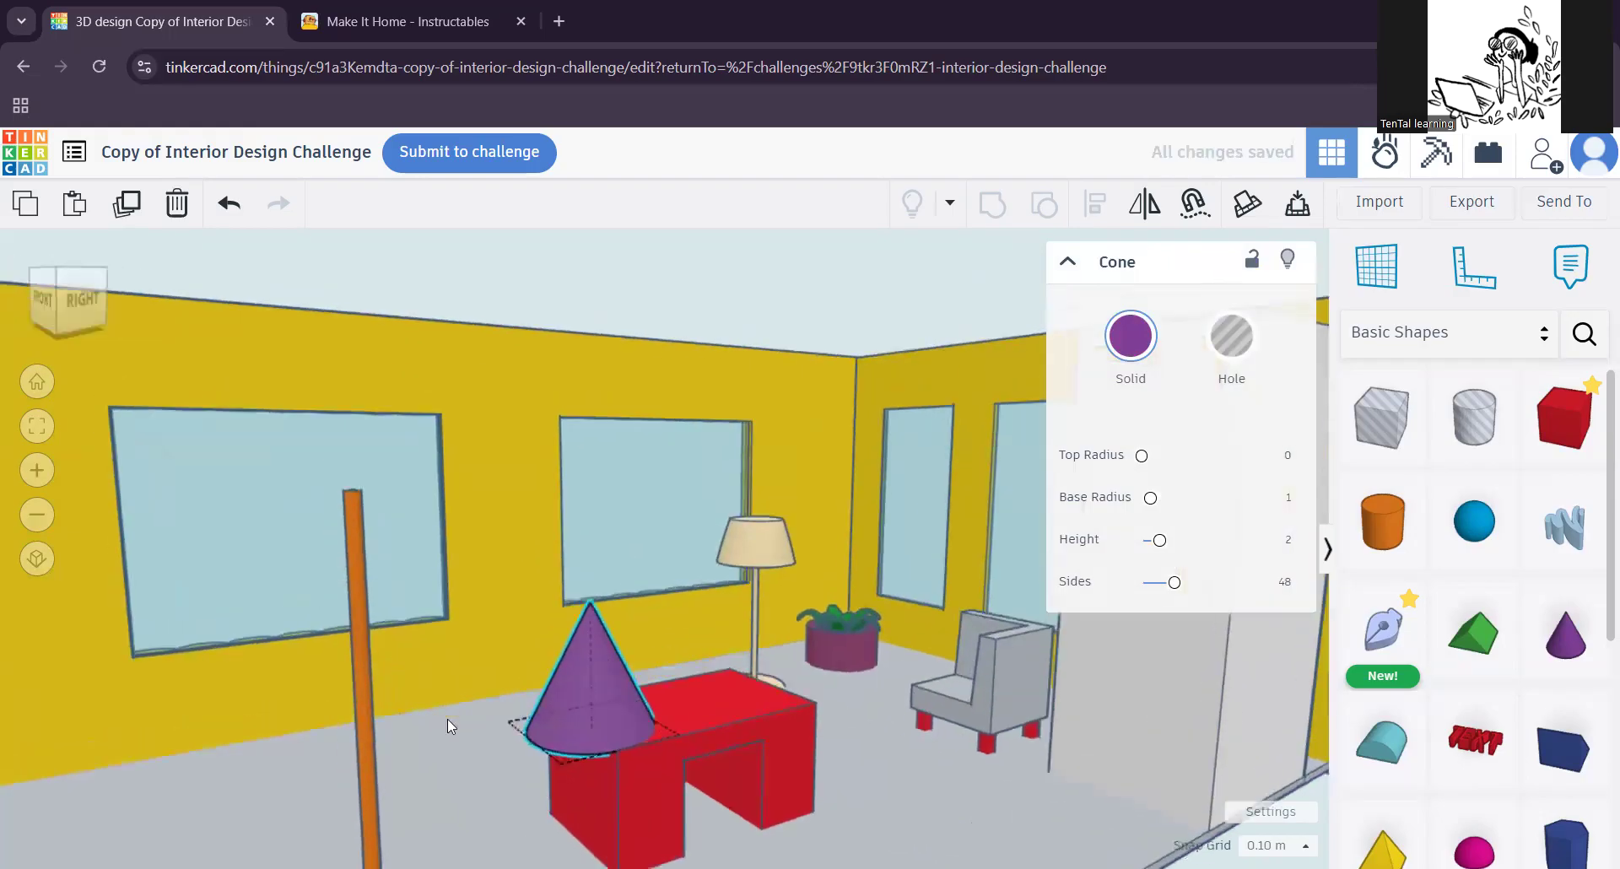
middle_drag(502, 717, 523, 749)
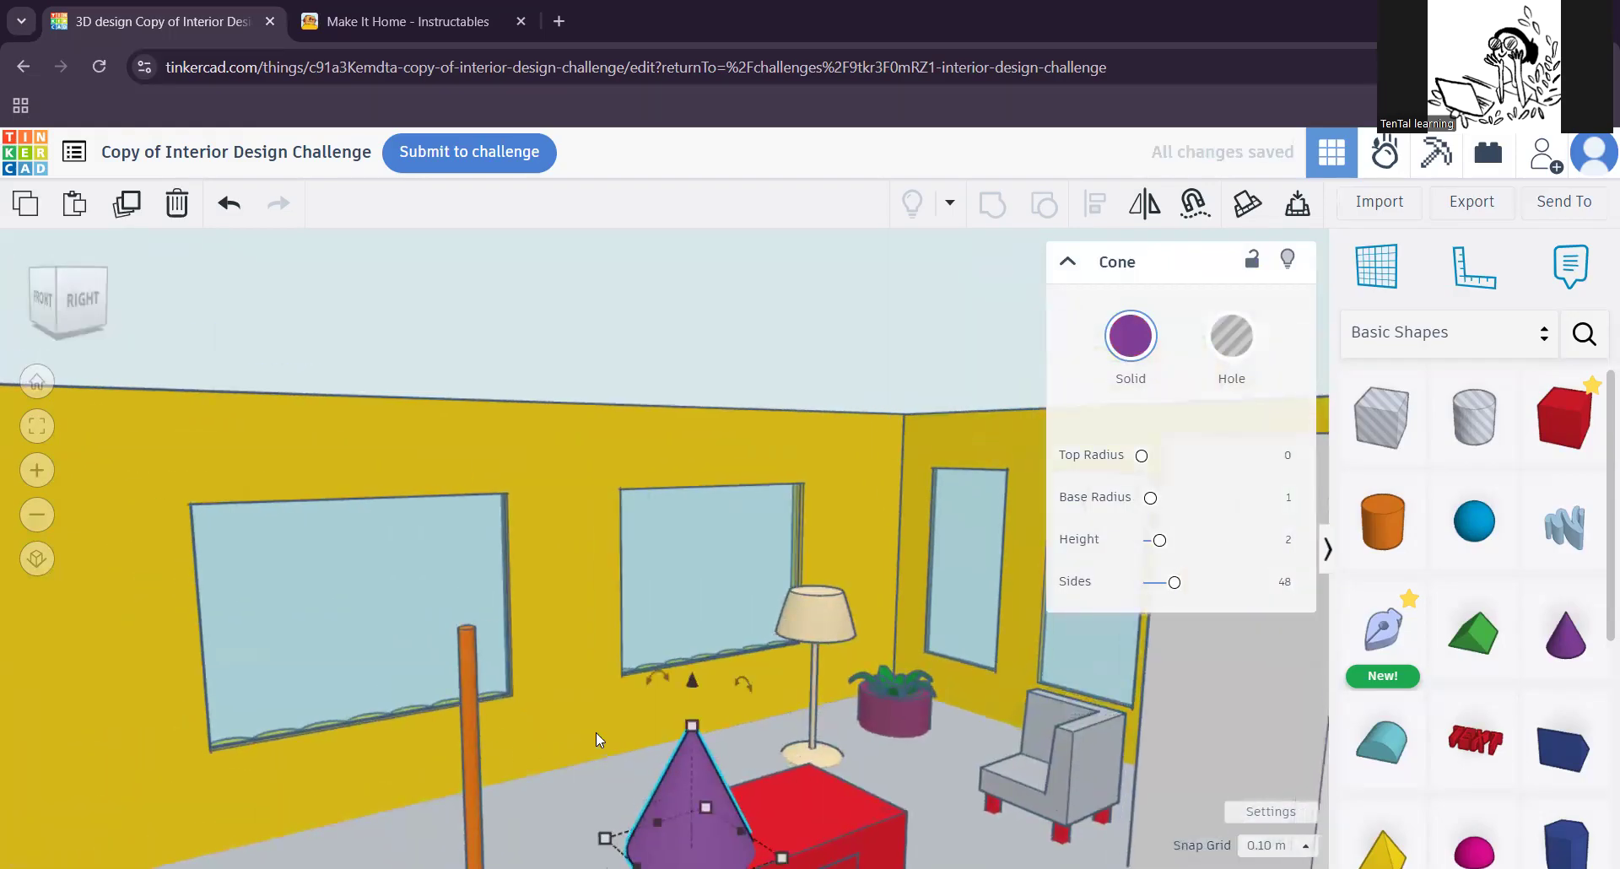
Step: Colour both the thin pole and the cone with the same medium brown preset
click(466, 702)
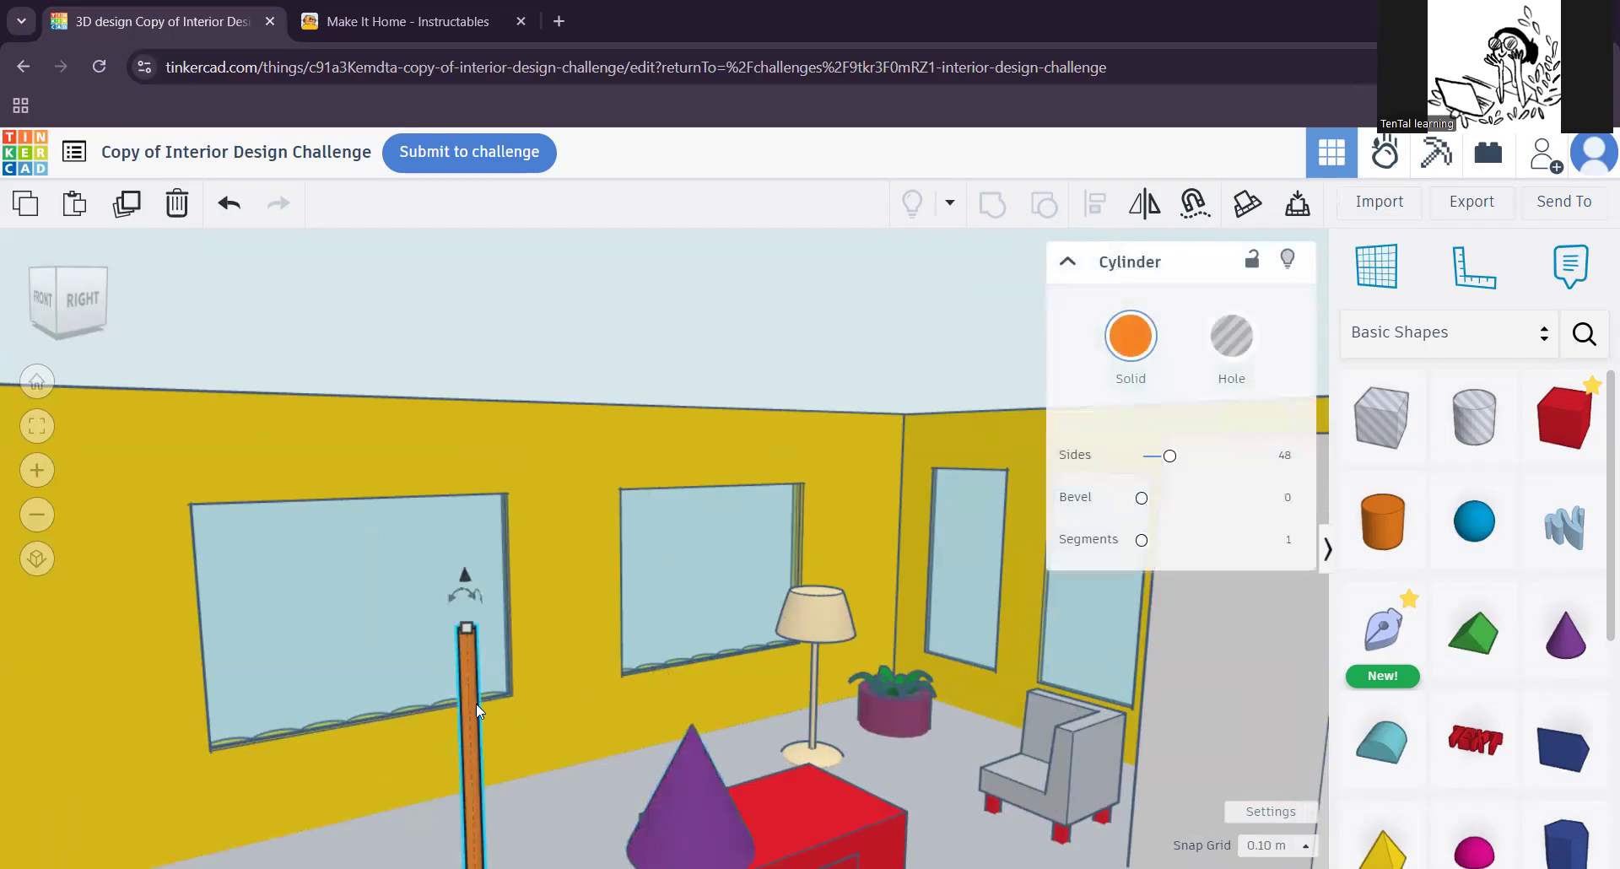
click(1131, 342)
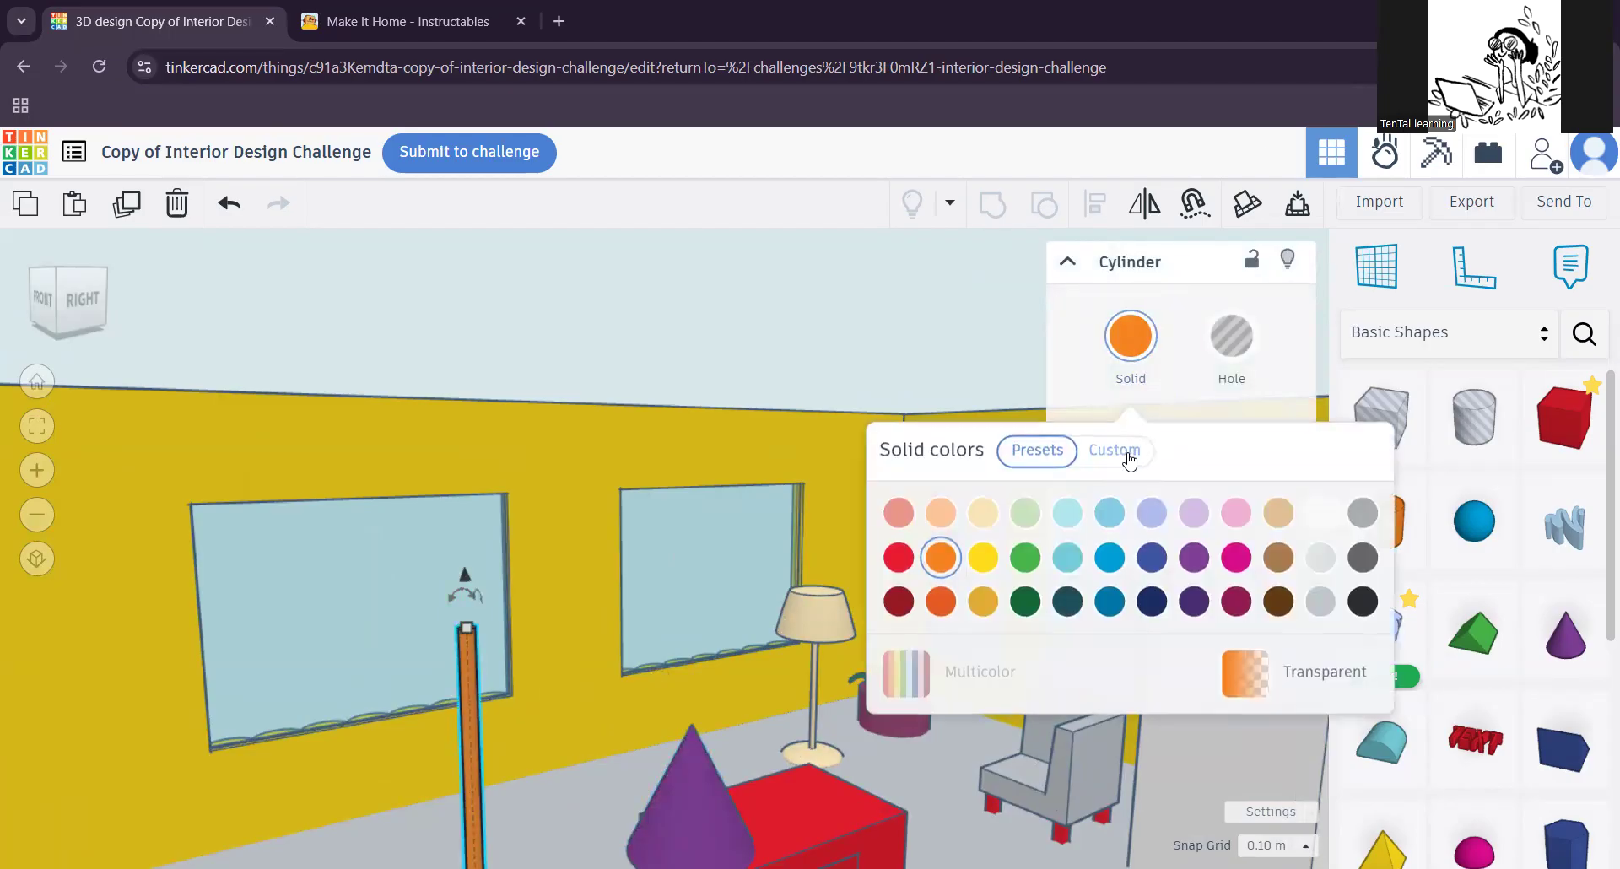
click(1275, 570)
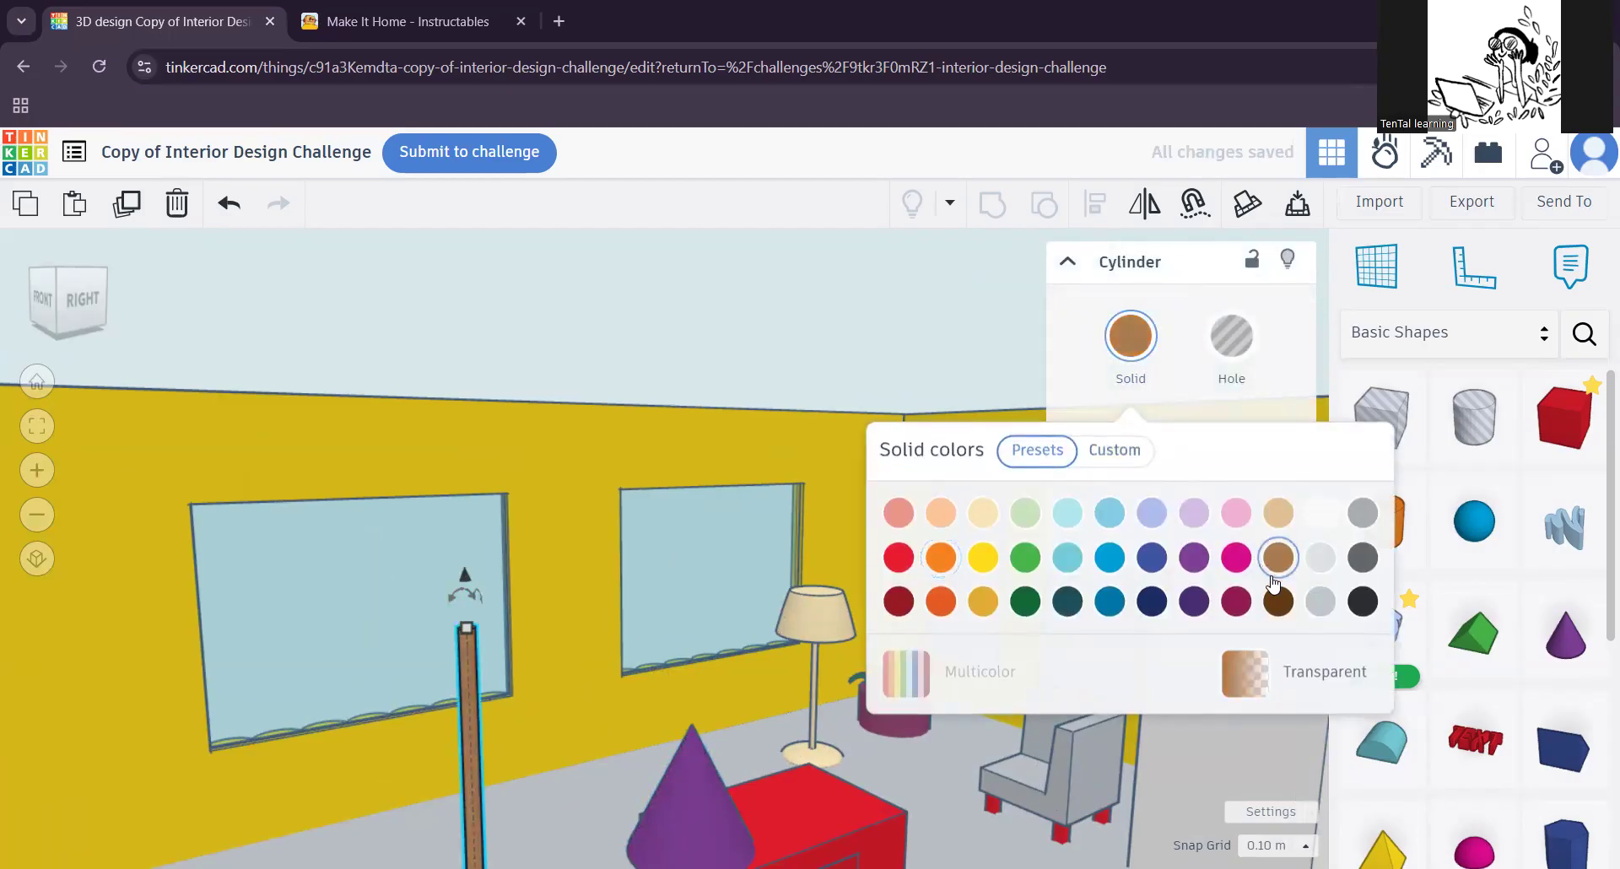
click(698, 818)
click(1144, 359)
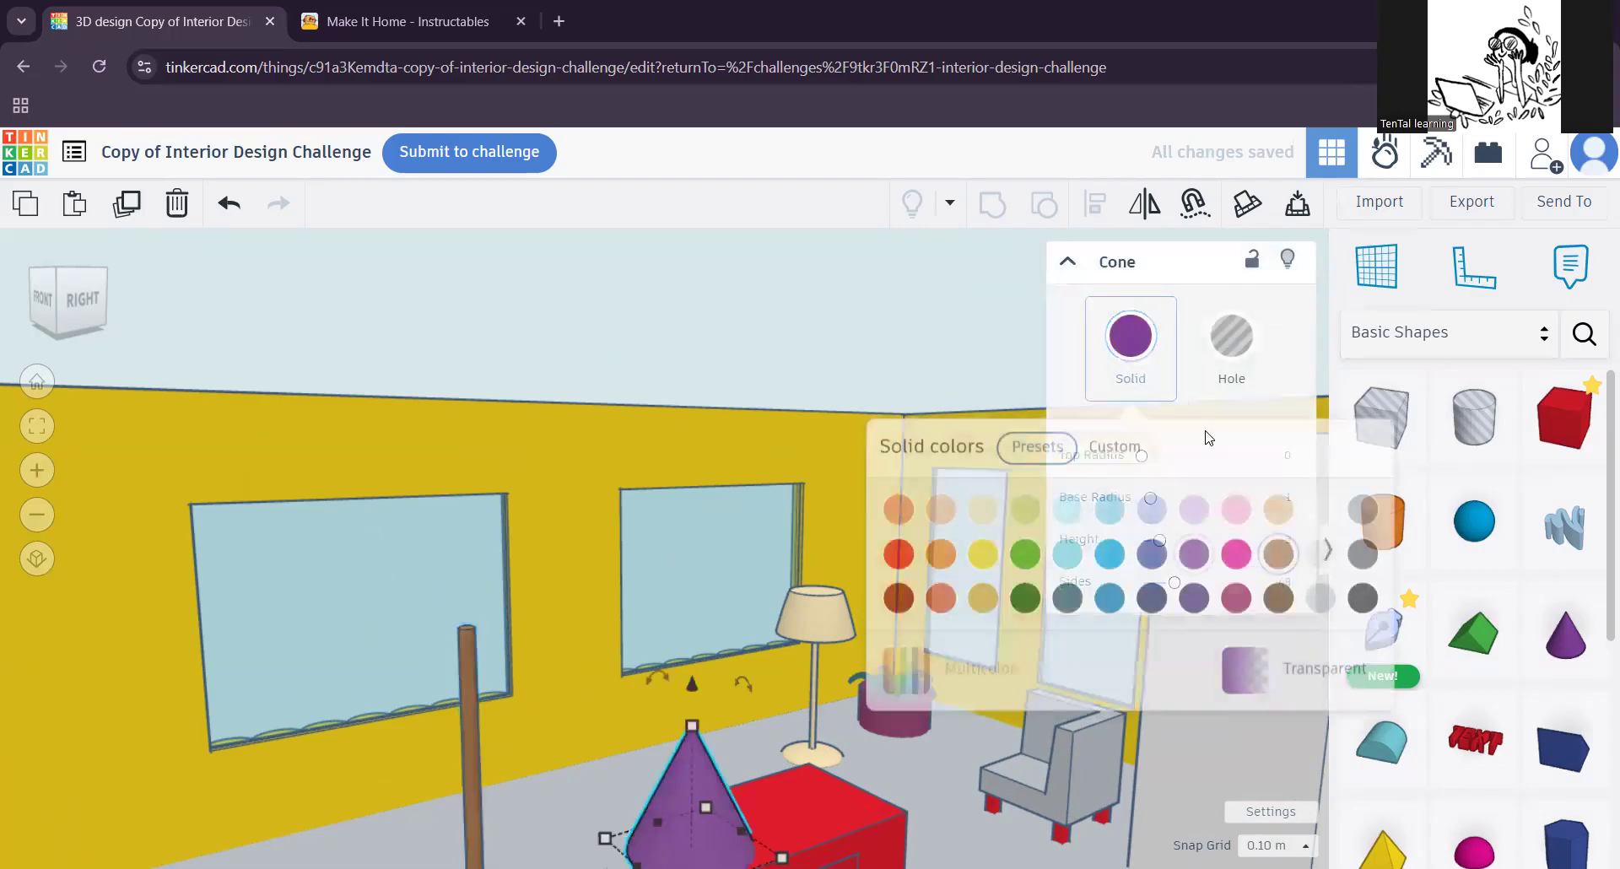
click(1275, 570)
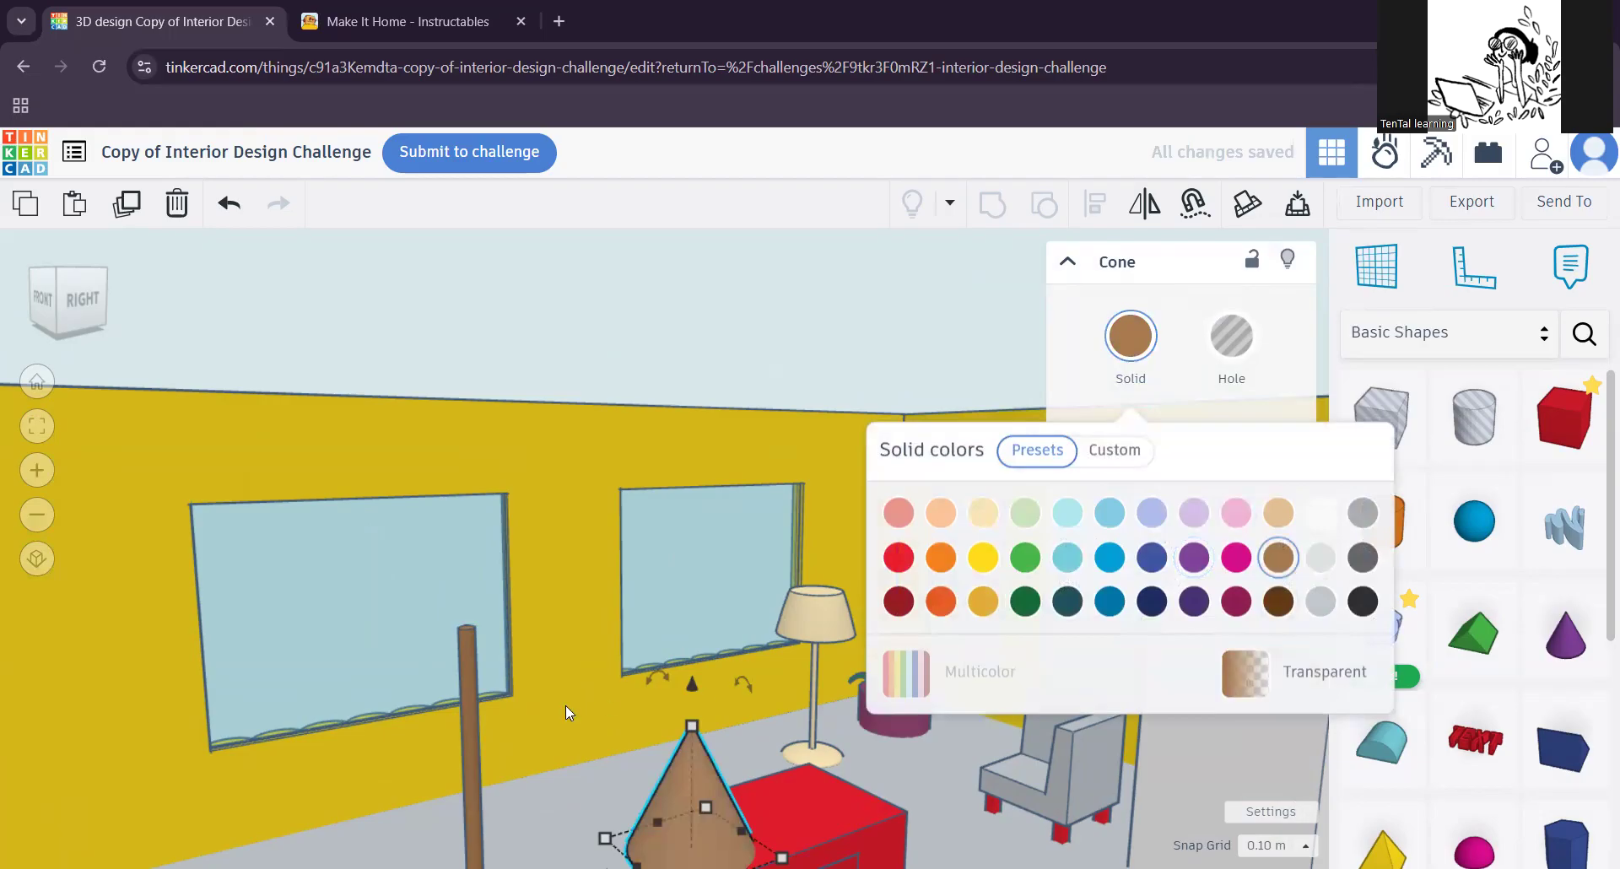
click(467, 671)
click(1131, 336)
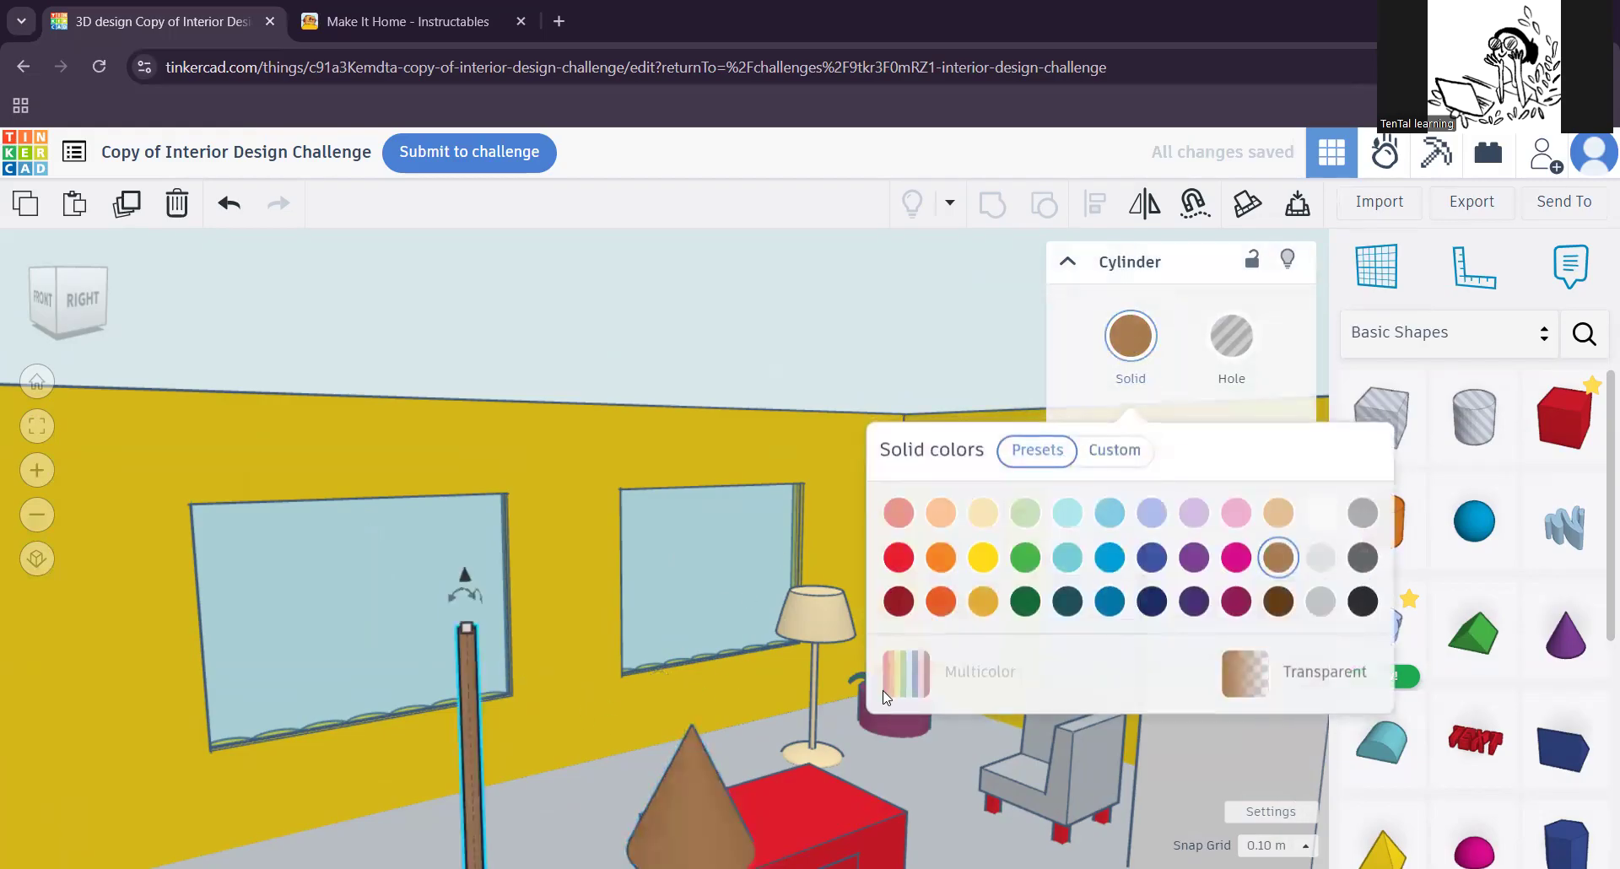
Step: Move the brown cone from the desk to beside the upper part of the pole
click(704, 797)
drag(703, 797, 484, 665)
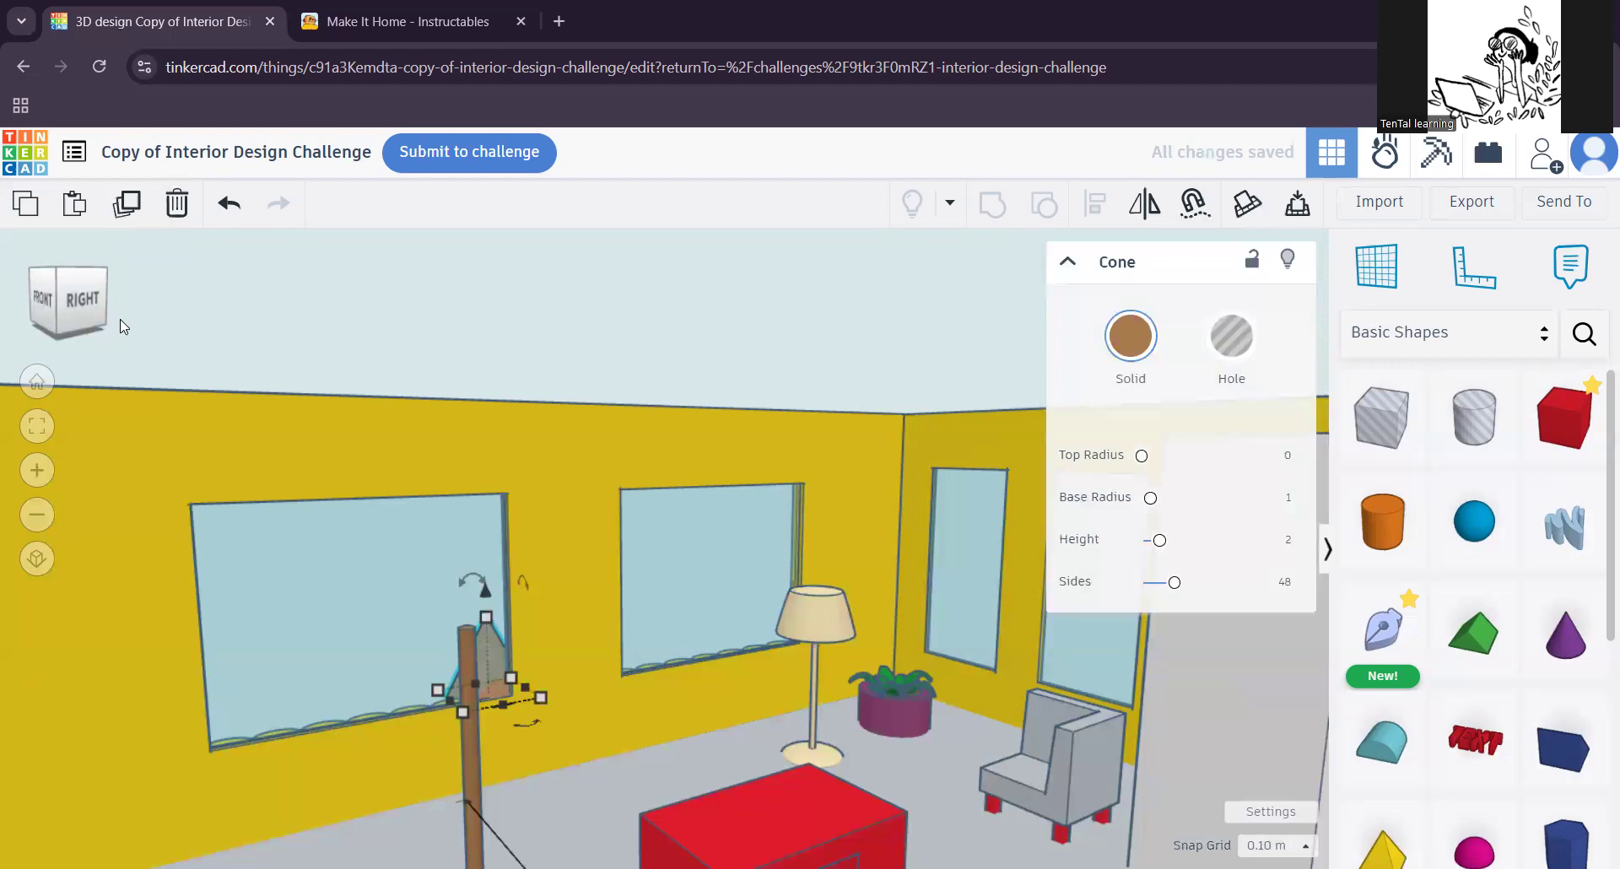
click(69, 306)
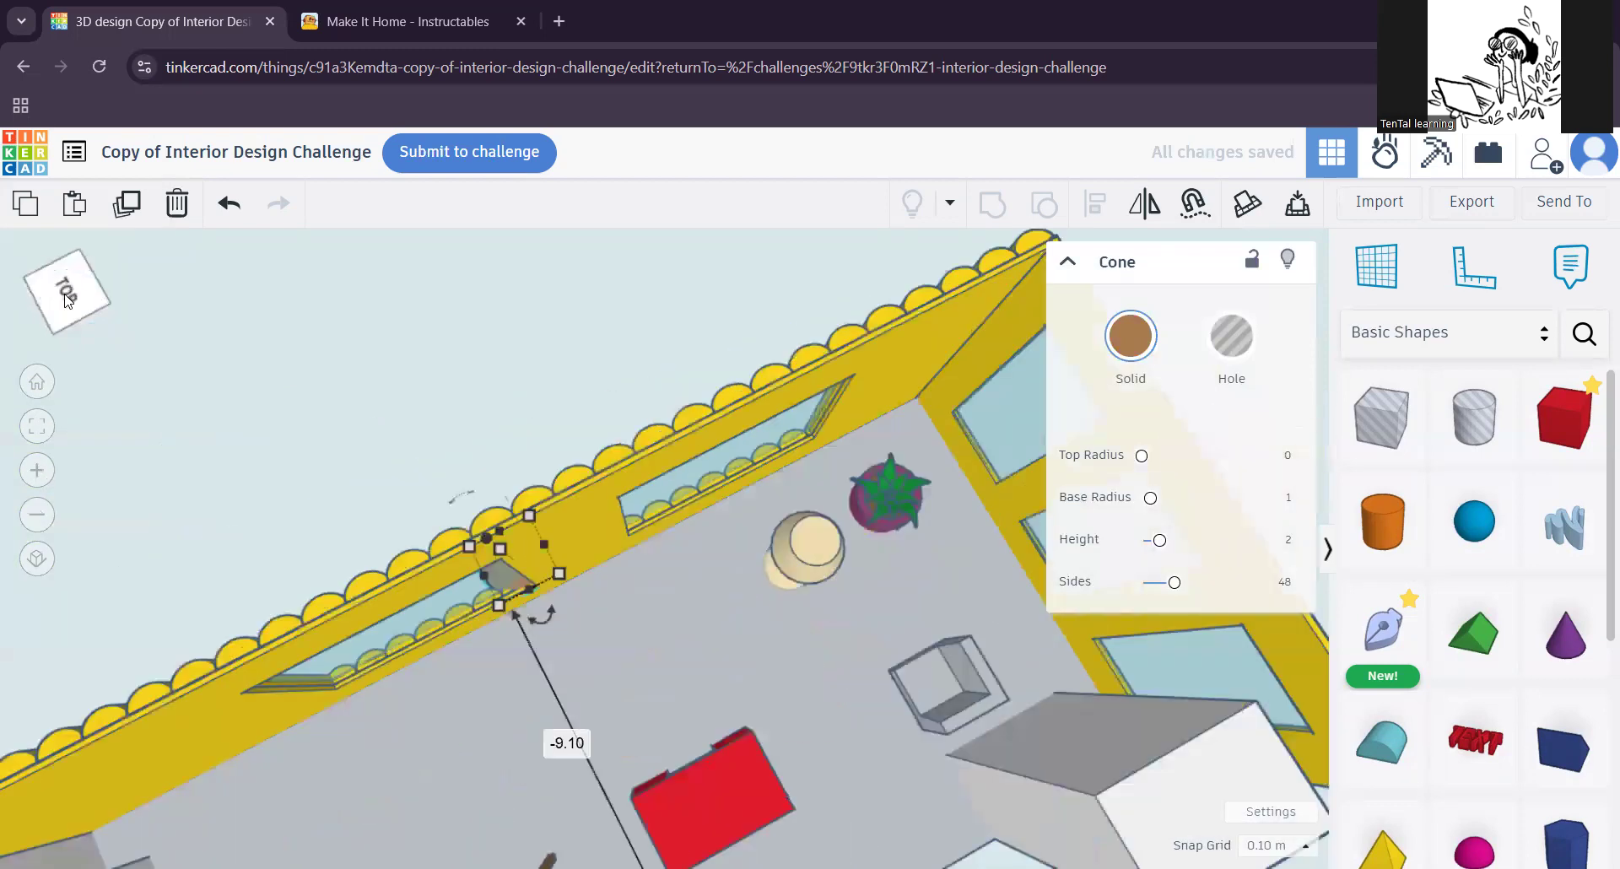
Step: Move the brown cone away from the window wall until it overlaps the pole in plan view
key(Down)
key(Down)
key(Down)
key(Down)
key(Down)
key(Down)
key(Down)
key(Down)
key(Down)
key(Down)
key(Down)
key(Down)
key(Down)
key(Down)
key(Down)
key(Down)
key(Down)
key(Down)
key(Down)
key(Down)
key(Down)
key(Down)
key(Down)
key(Down)
key(Down)
key(Down)
key(Down)
key(Down)
key(Down)
key(Down)
key(Down)
key(Left)
key(Left)
key(Left)
key(Left)
key(Left)
key(Left)
key(Left)
key(shift+Left)
key(Down)
key(Down)
key(Down)
key(Down)
key(Down)
key(Down)
key(Down)
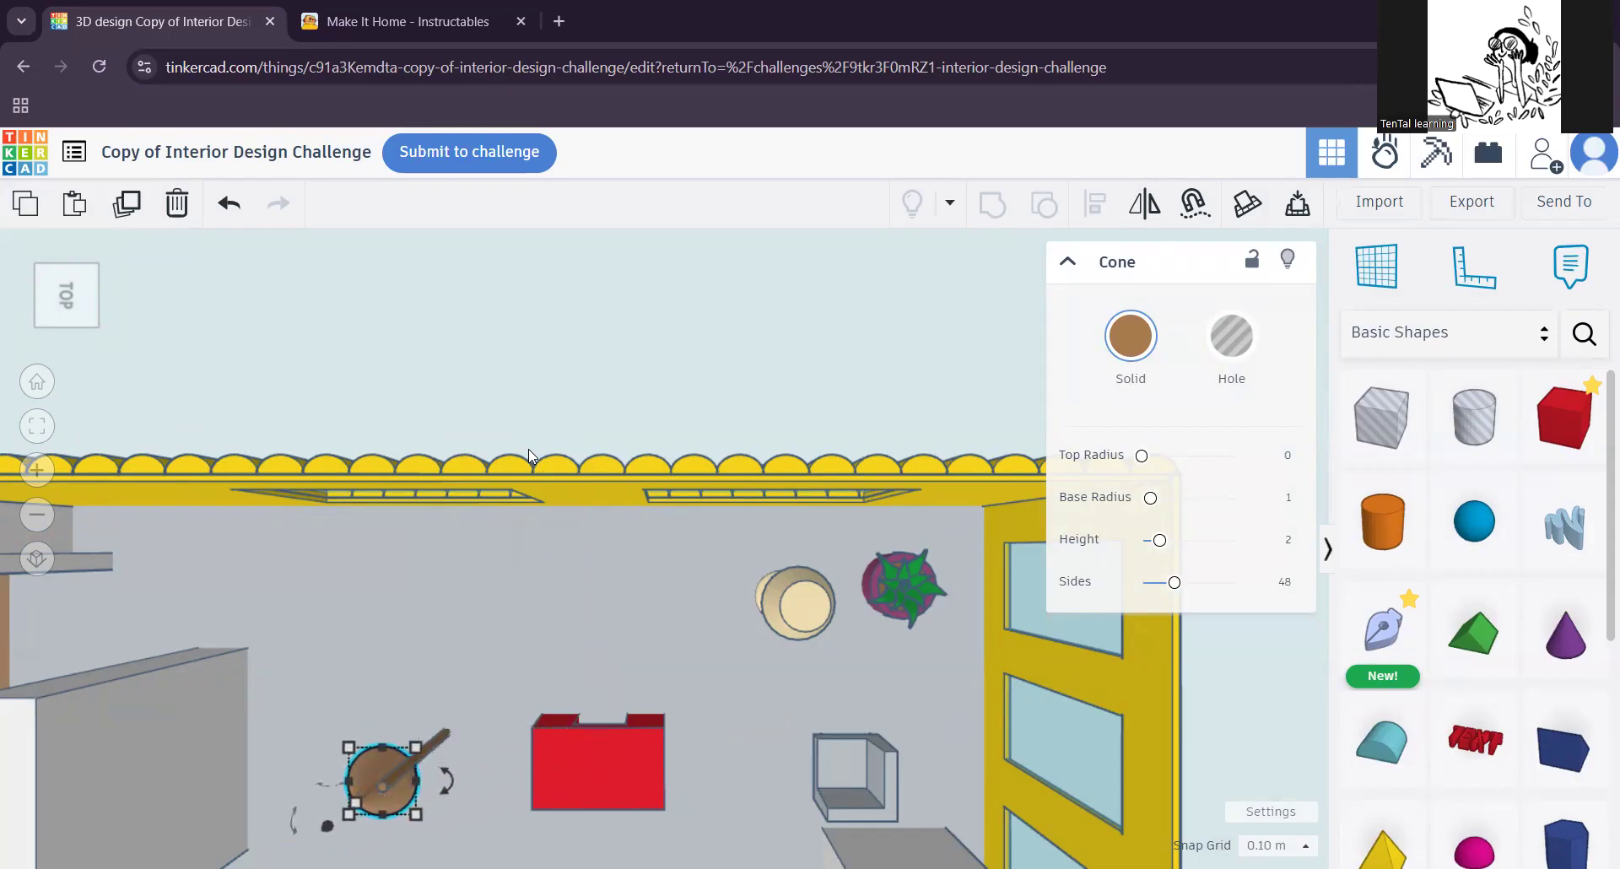
key(Right)
key(Down)
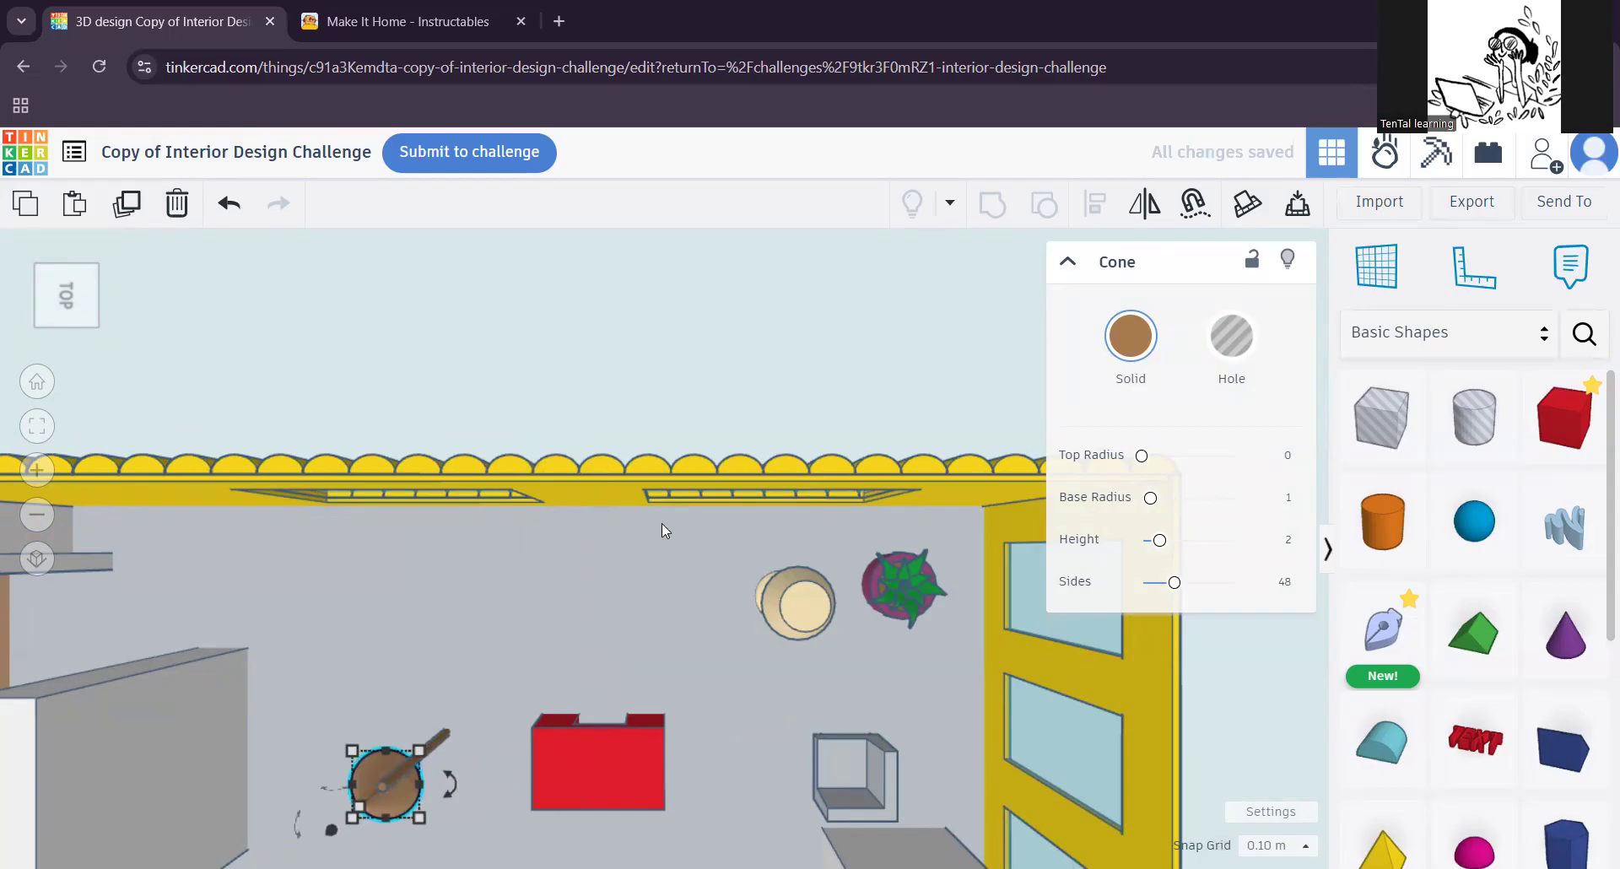
Step: Shift the cone sideways so it sits over the top of the pole
right_drag(515, 837, 505, 694)
right_drag(470, 764, 374, 643)
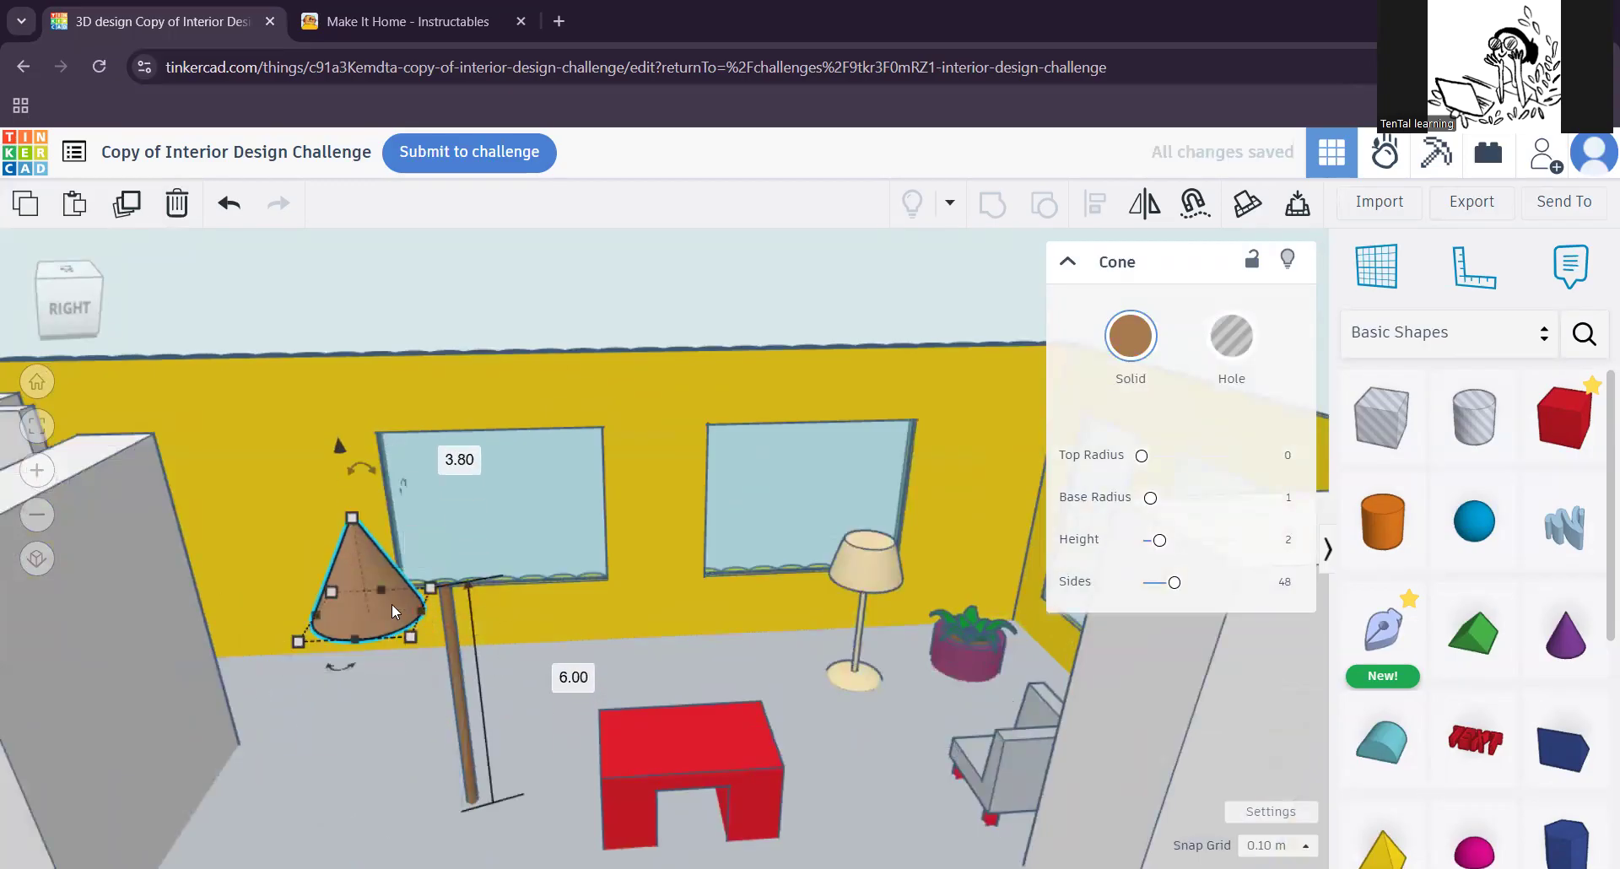
key(Right)
key(Right)
key(Right)
key(Right)
key(Right)
key(Right)
key(Right)
key(Right)
key(Right)
key(Right)
key(Right)
key(Right)
key(Right)
key(Right)
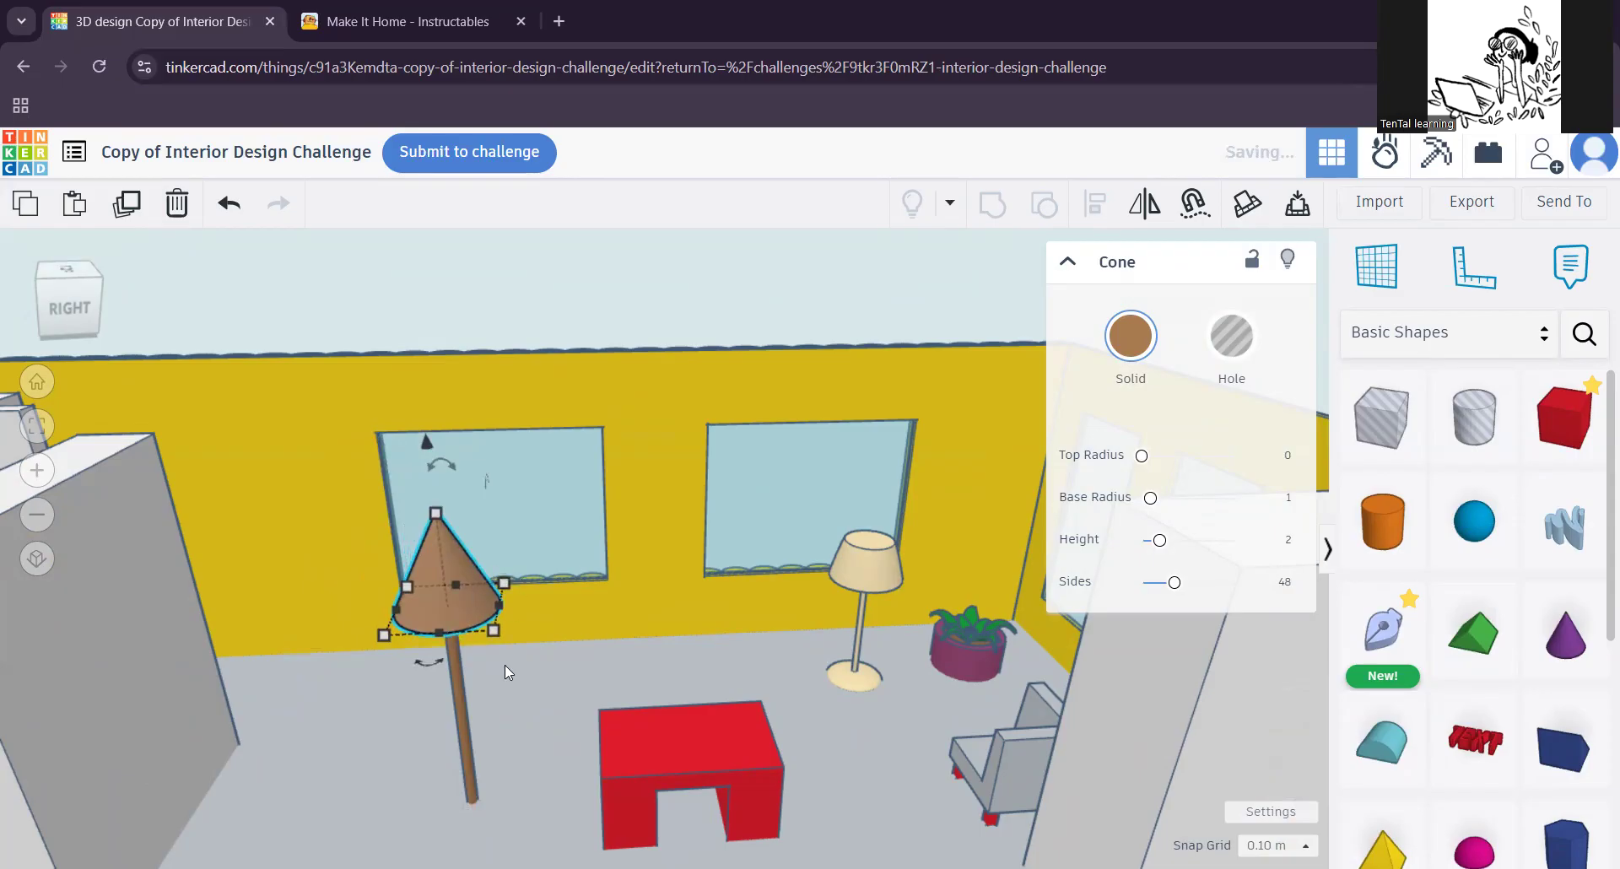
scroll(518, 754, up, 2)
right_drag(518, 754, 404, 717)
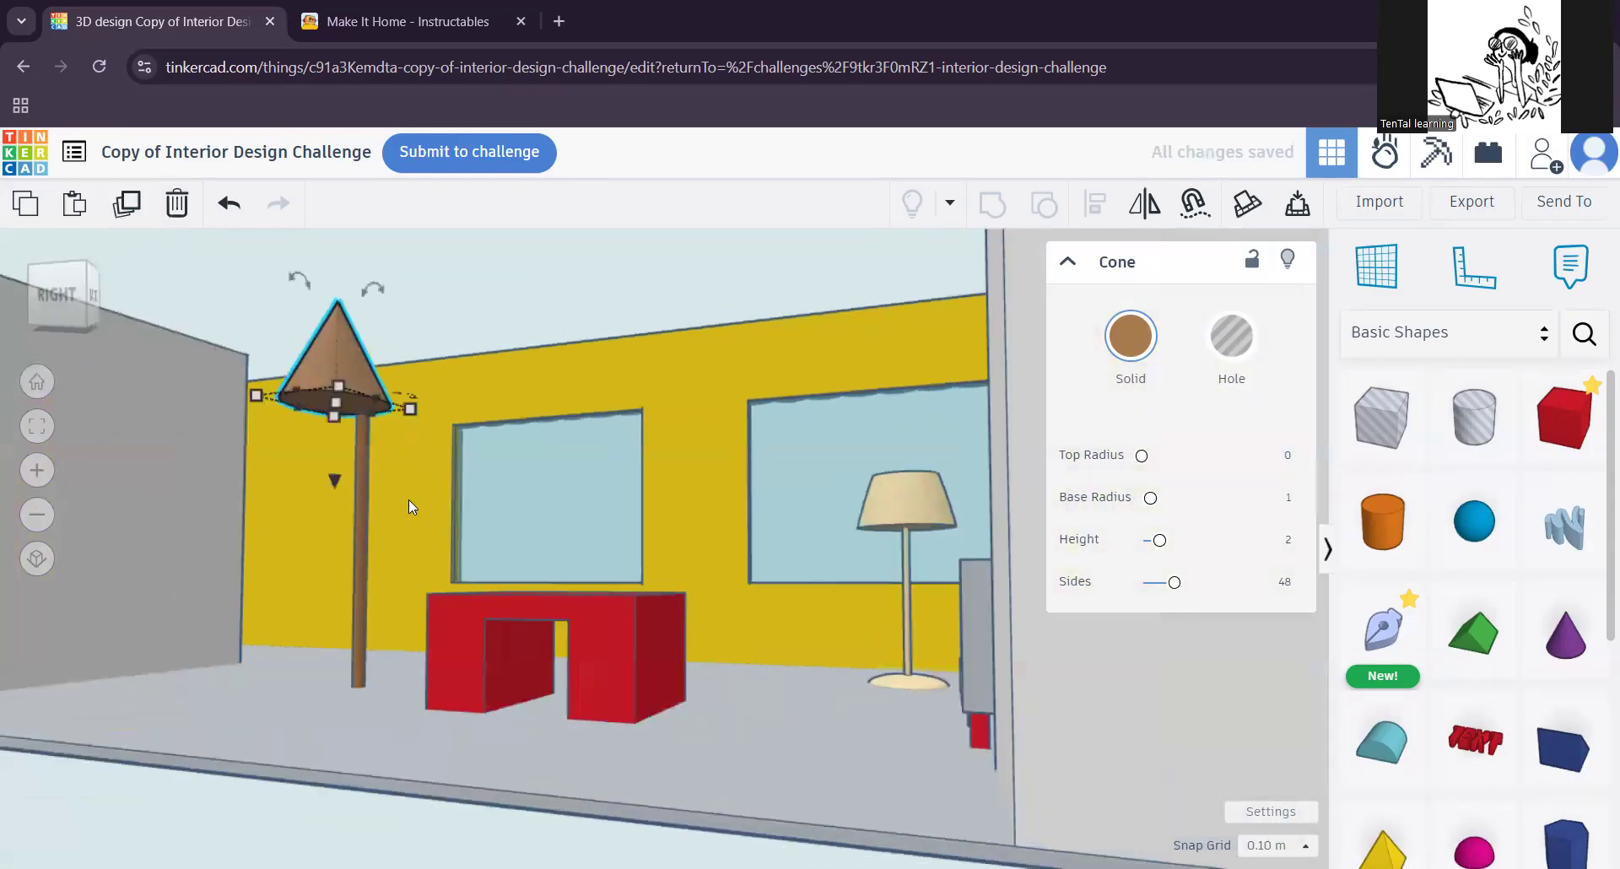
key(Right)
key(Right)
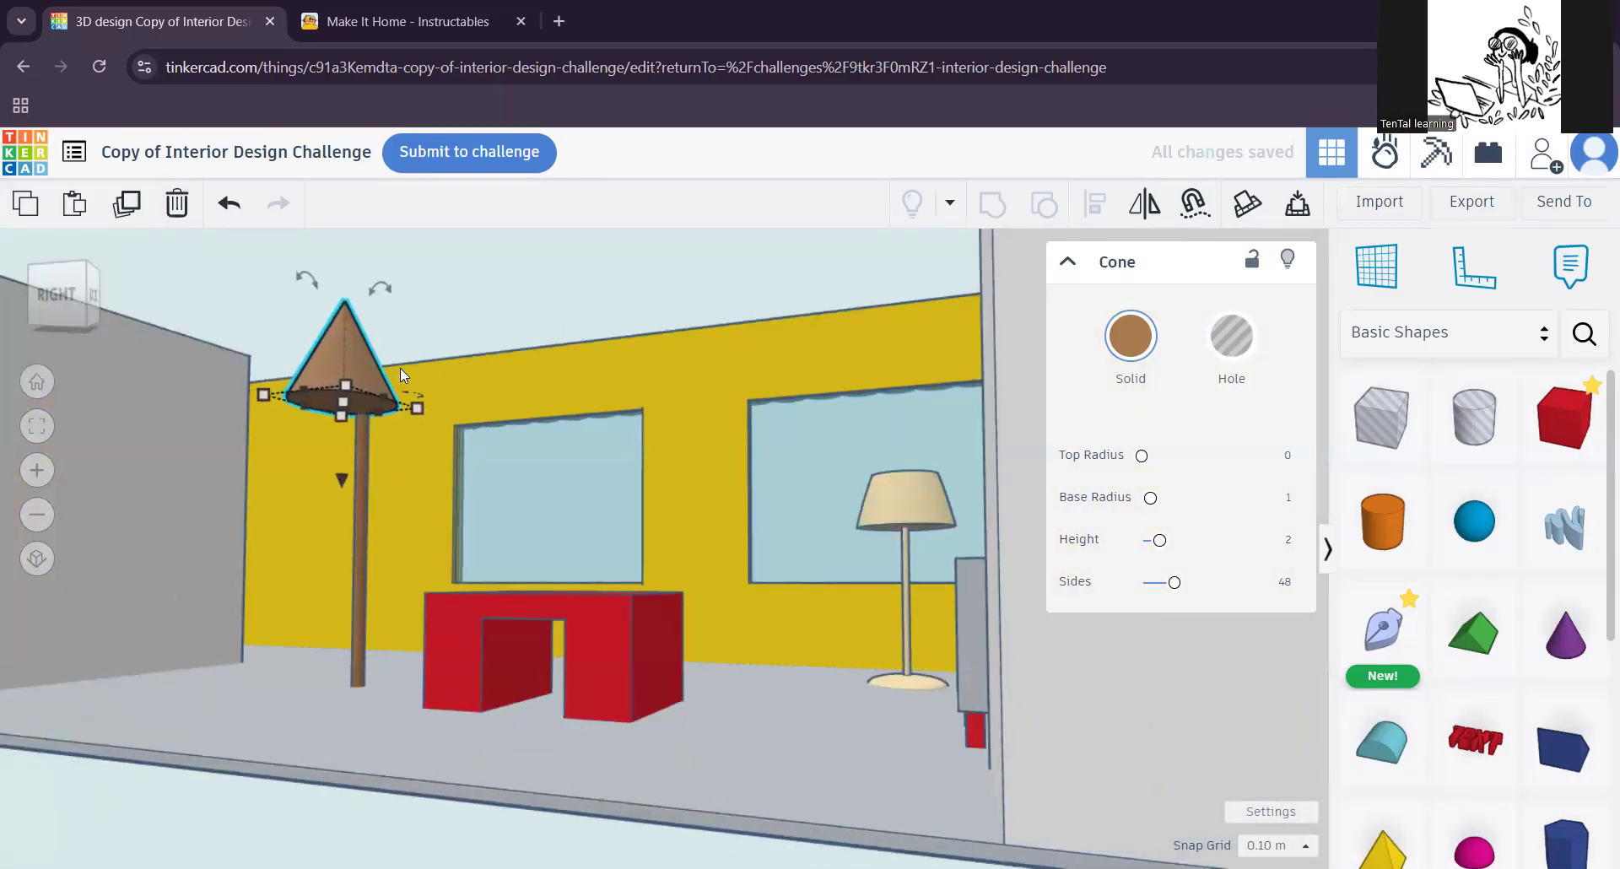
Step: Select the pole and cone together and align their centres in both horizontal directions
right_drag(322, 541, 471, 653)
click(455, 656)
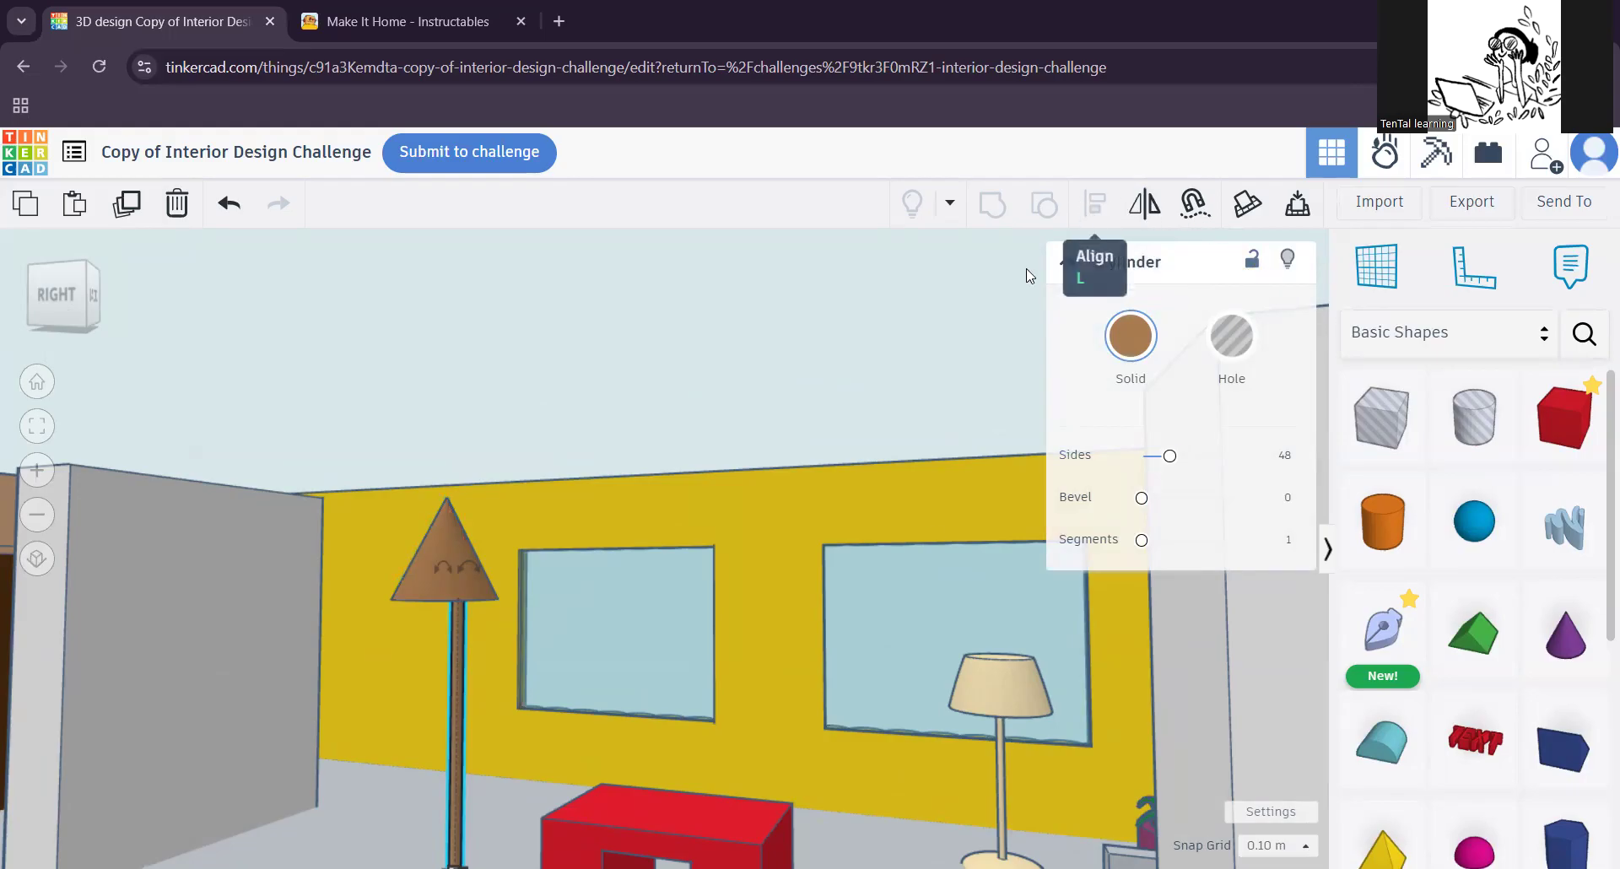
click(451, 625)
click(451, 639)
drag(445, 567, 438, 550)
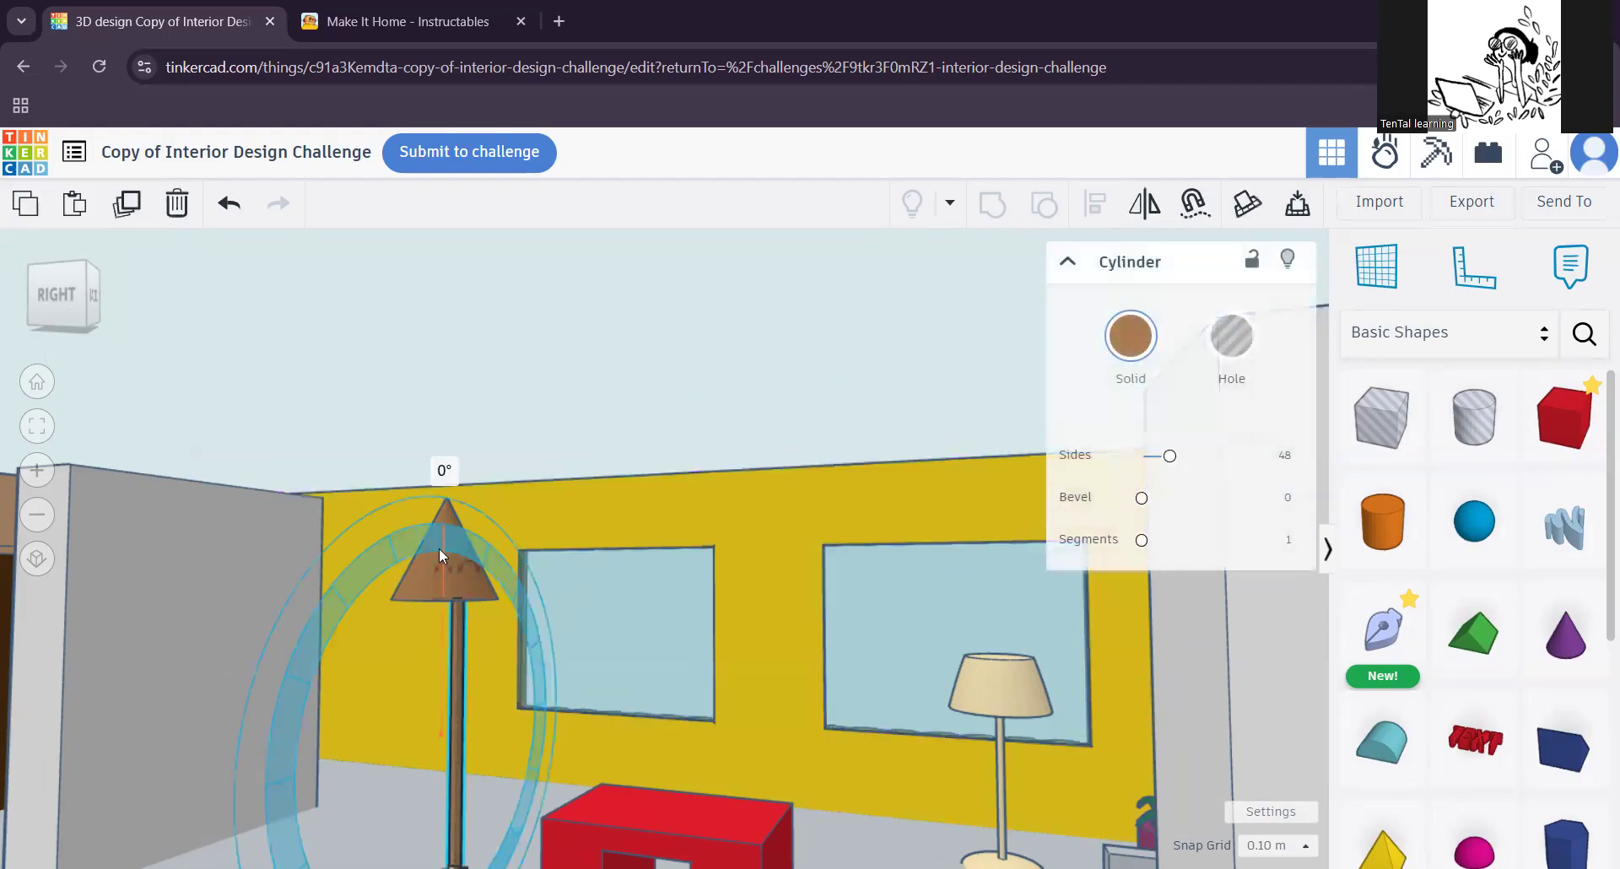
shift+click(444, 513)
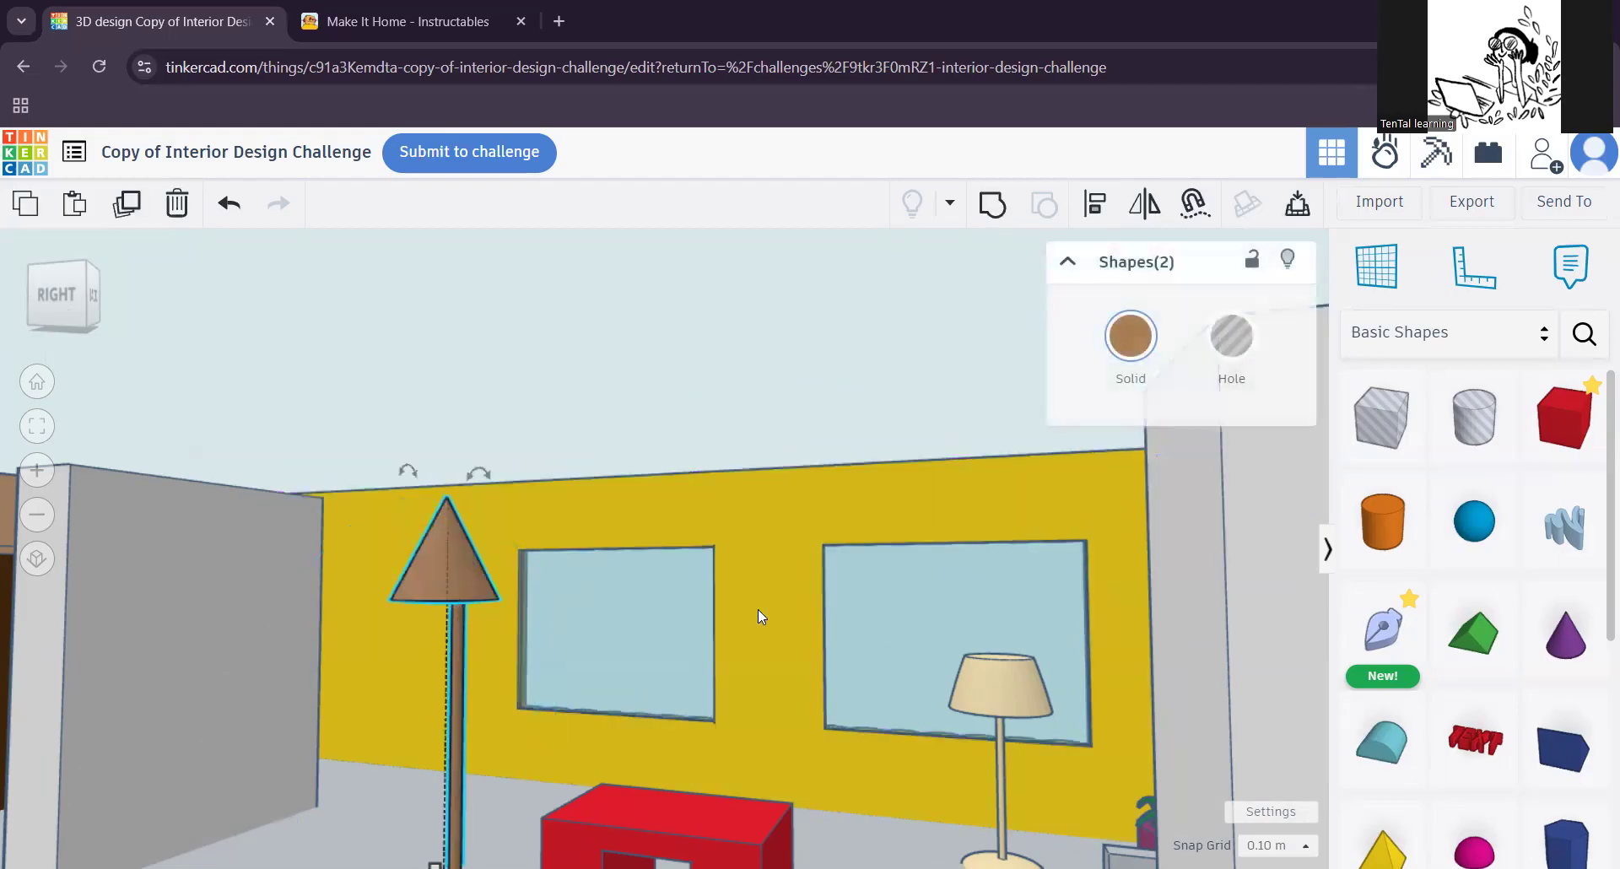
click(1095, 218)
scroll(692, 656, down, 2)
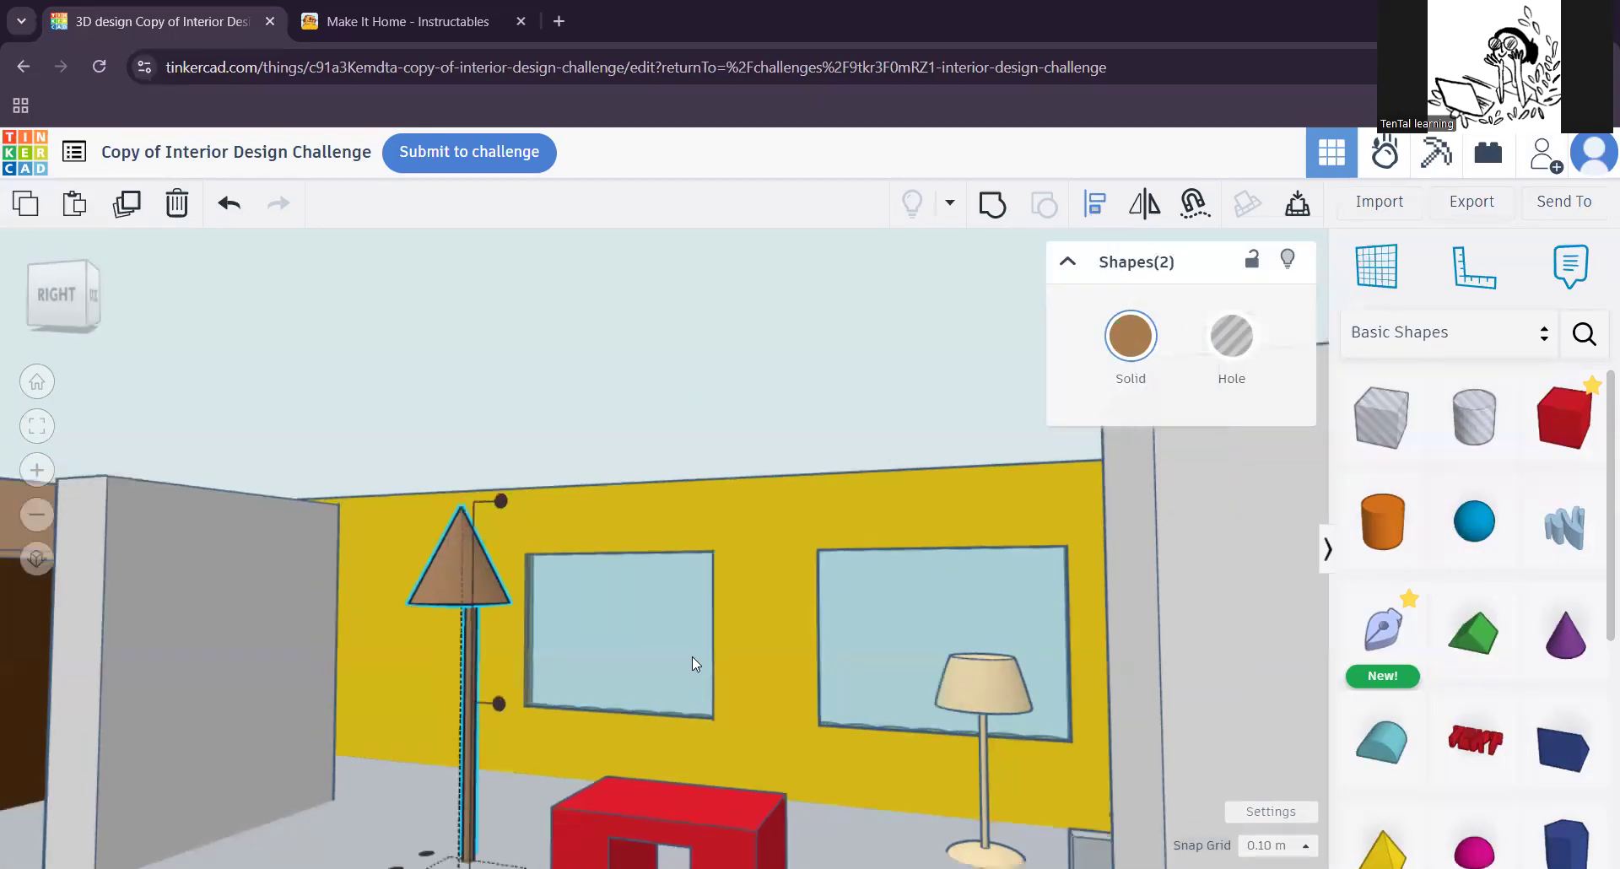
middle_drag(557, 761, 613, 781)
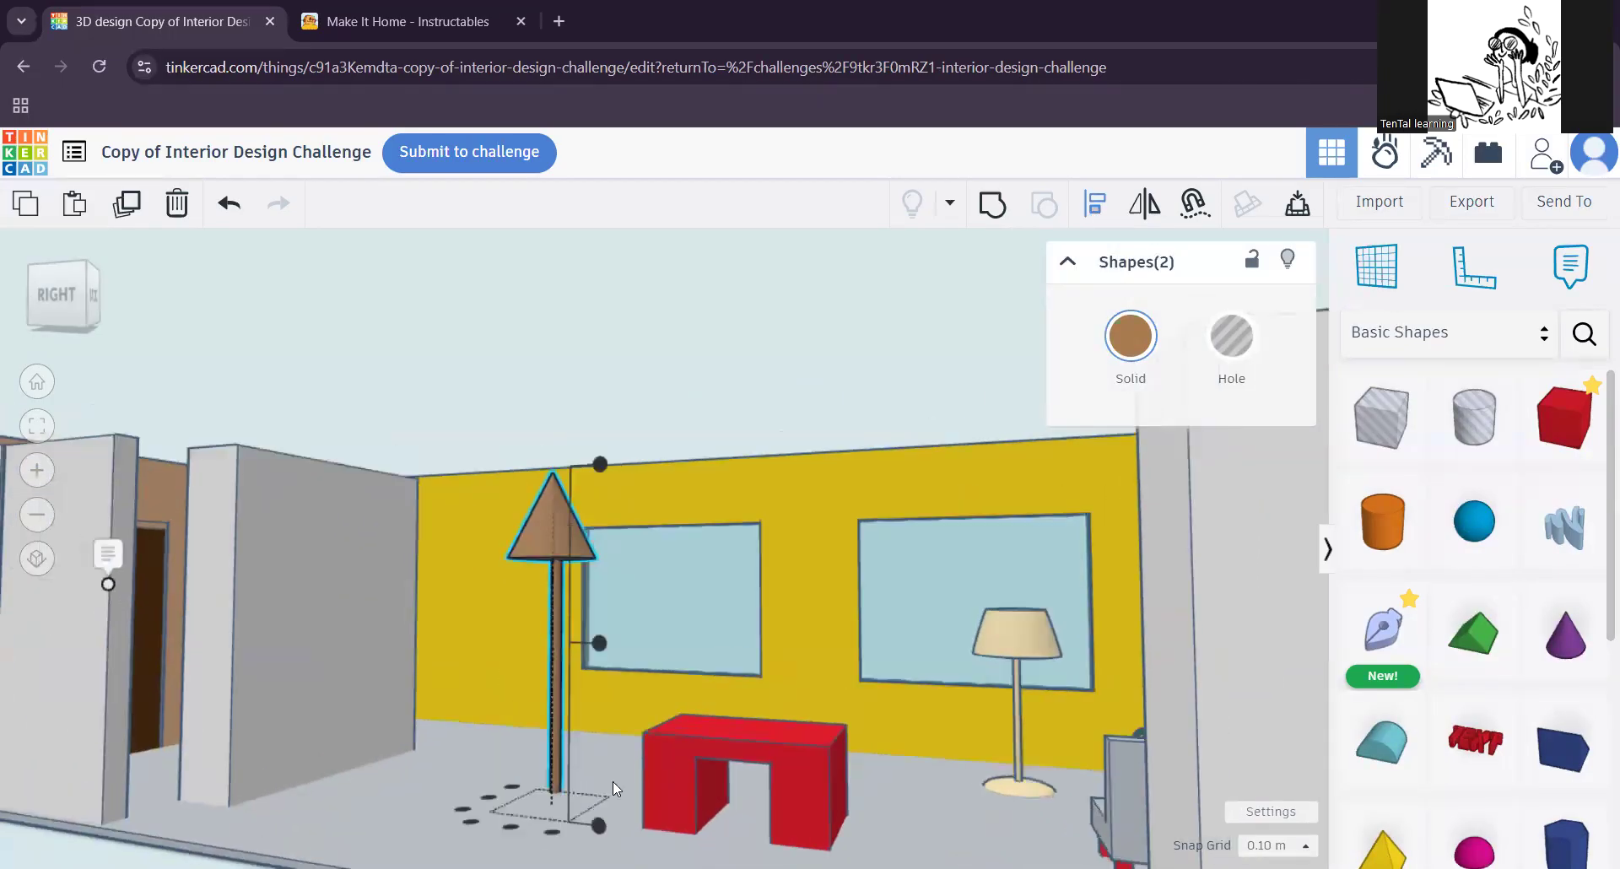
click(490, 794)
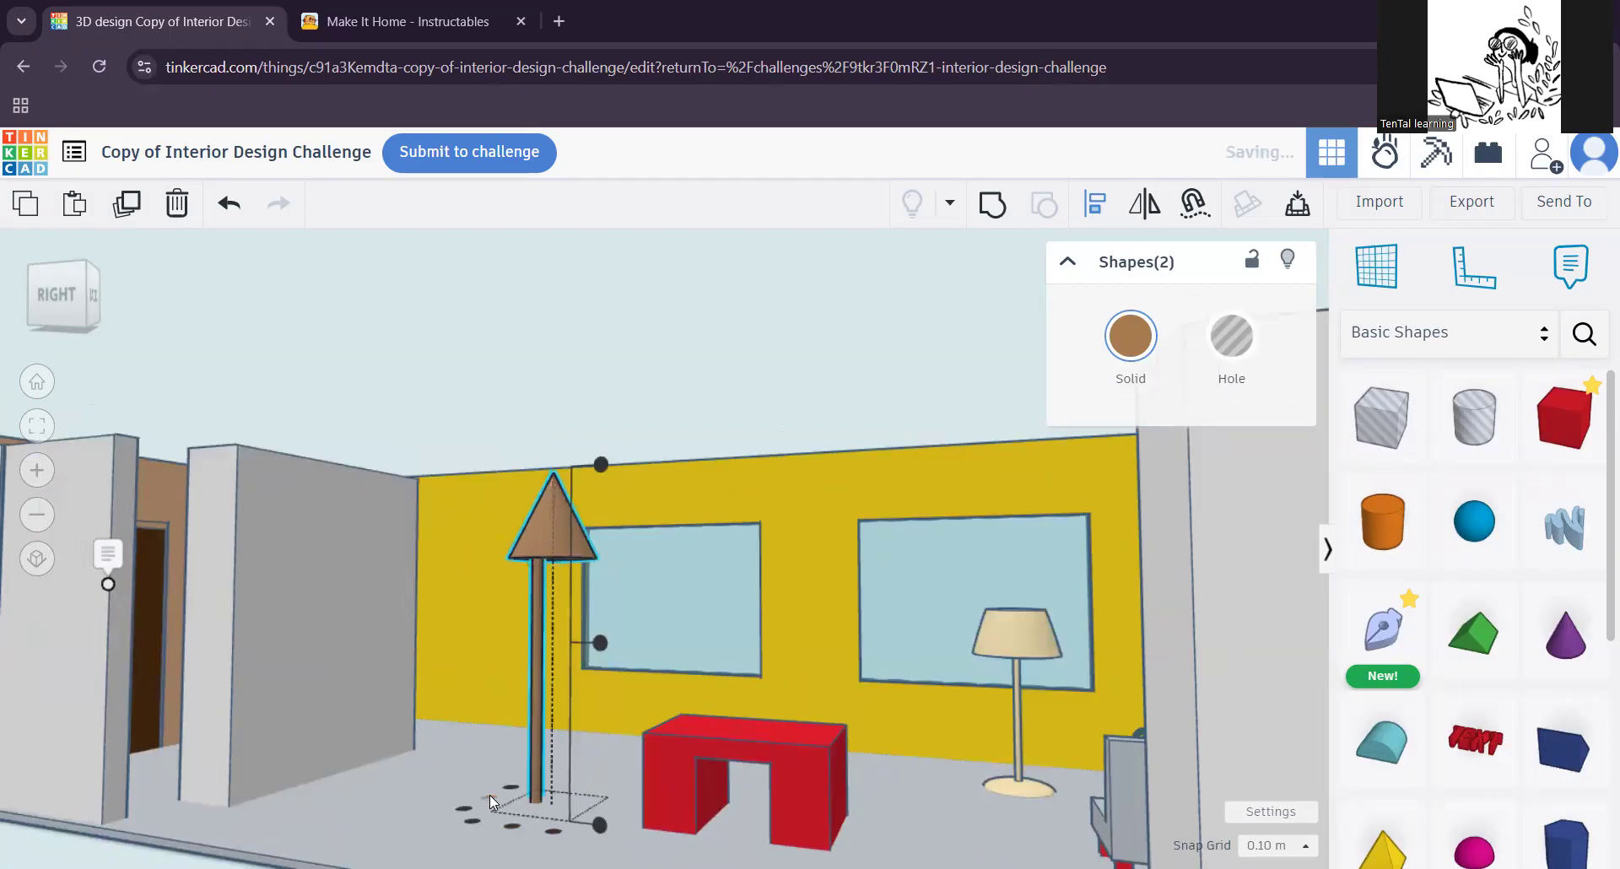
click(511, 824)
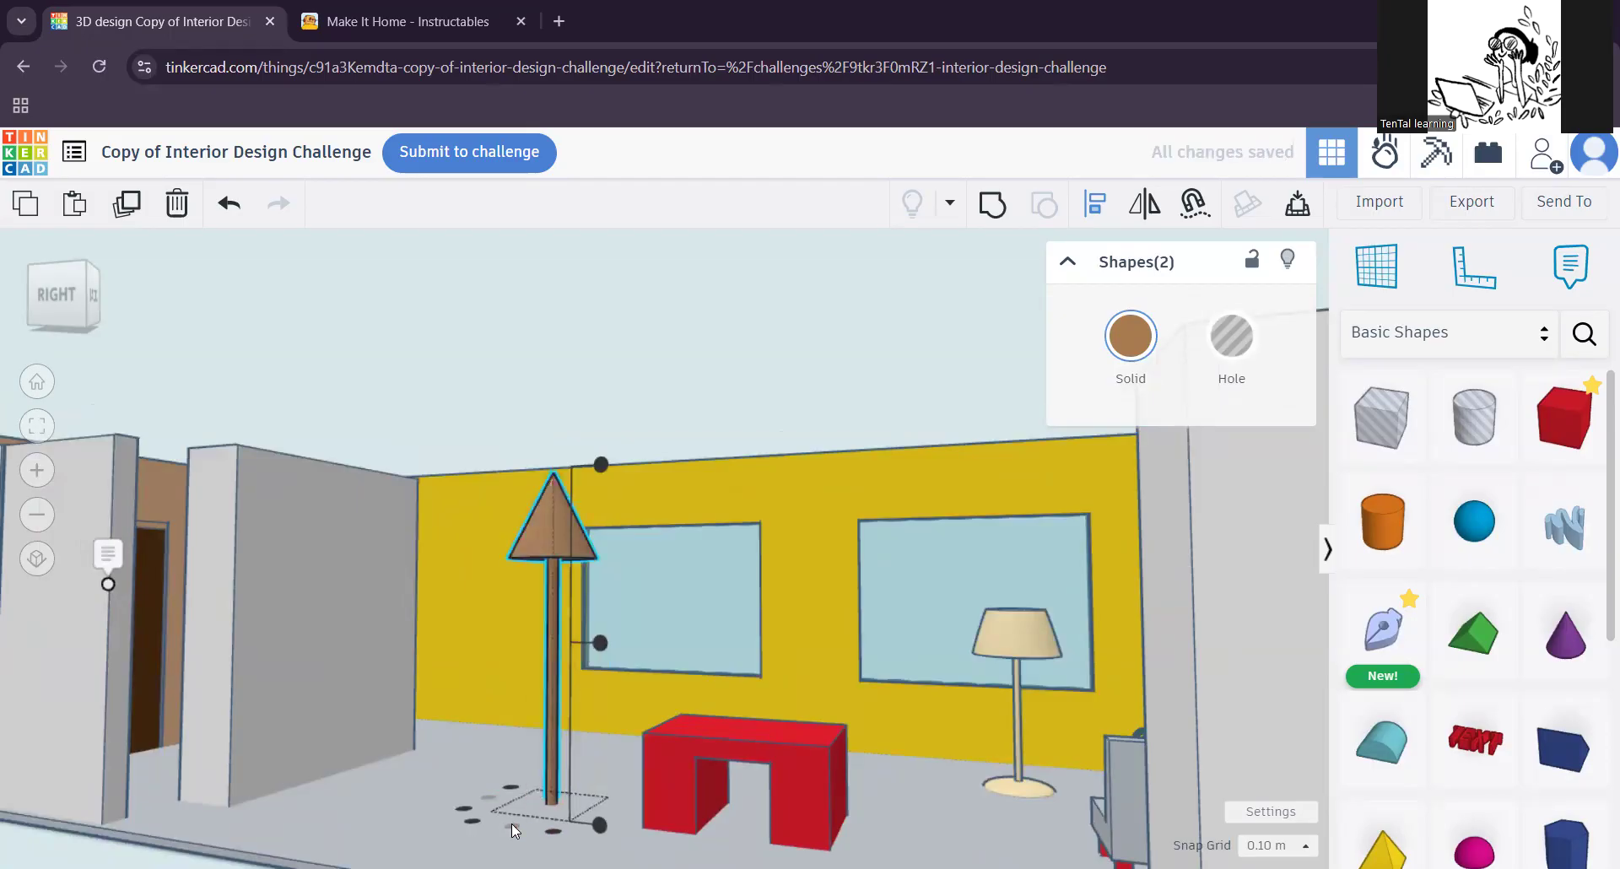
Step: Group the aligned cone and pole into a single floor lamp
scroll(634, 753, up, 2)
scroll(635, 752, up, 1)
right_drag(583, 747, 539, 763)
scroll(494, 719, up, 2)
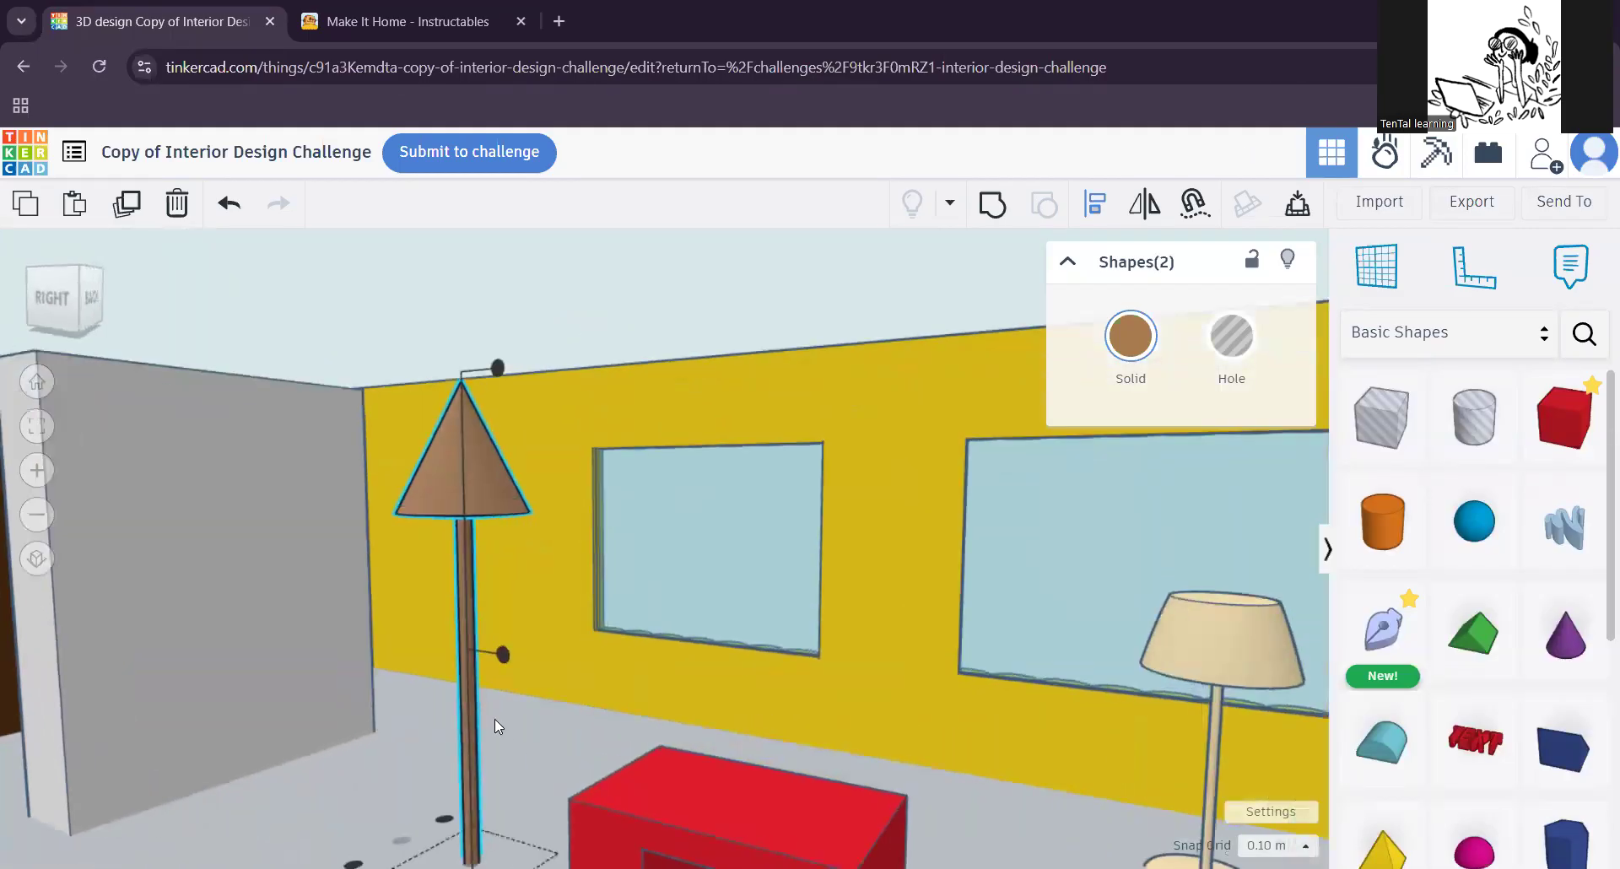
right_drag(537, 701, 542, 739)
middle_drag(542, 739, 551, 722)
scroll(564, 631, up, 2)
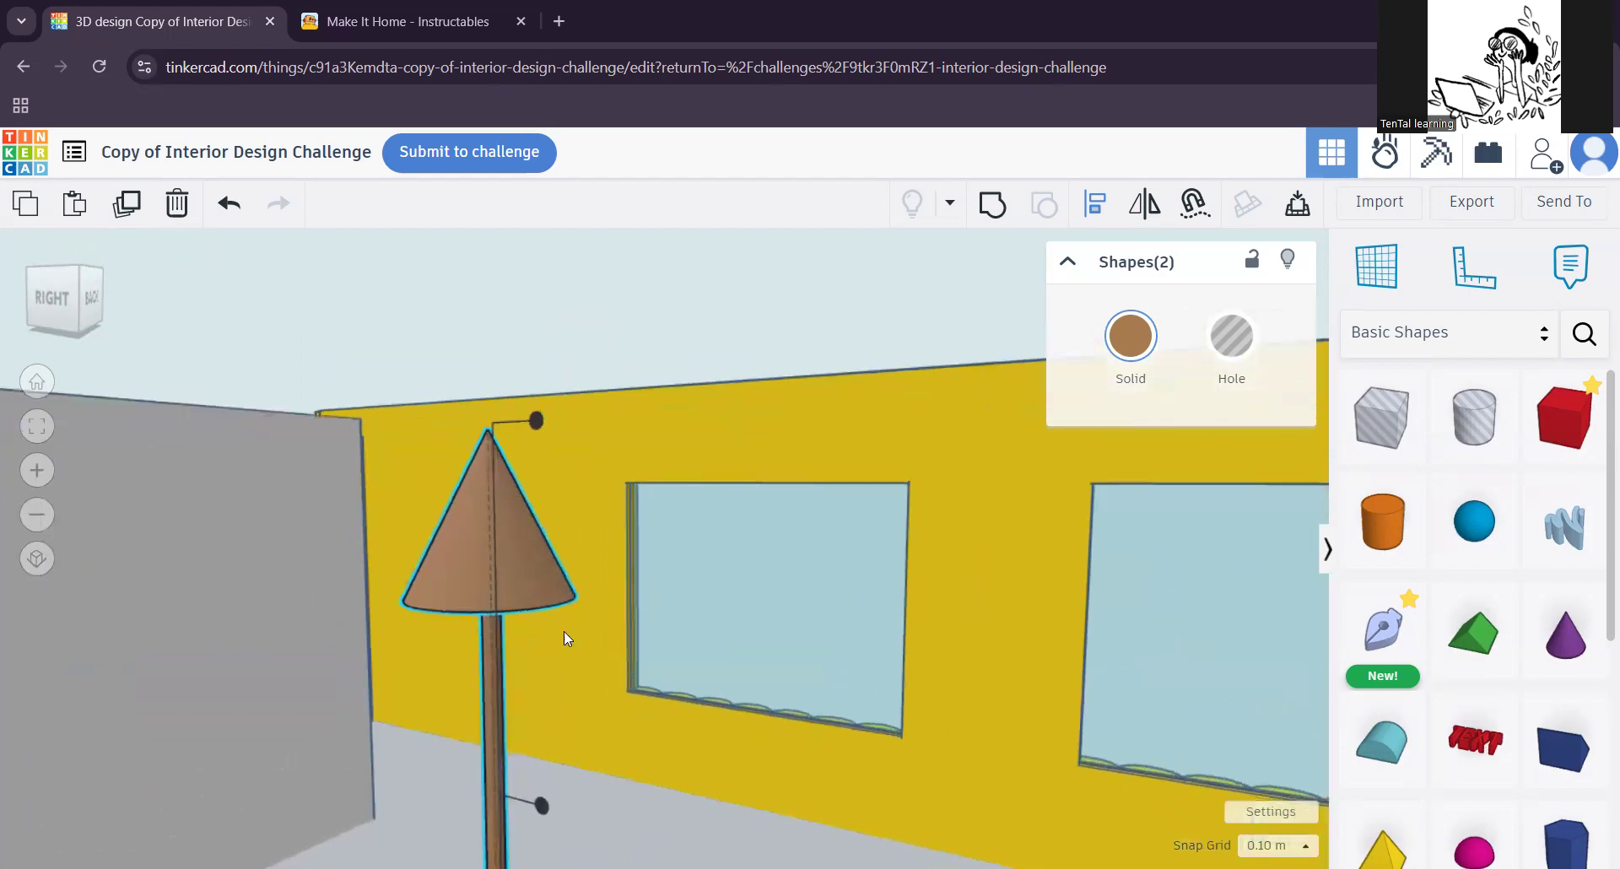
click(1003, 220)
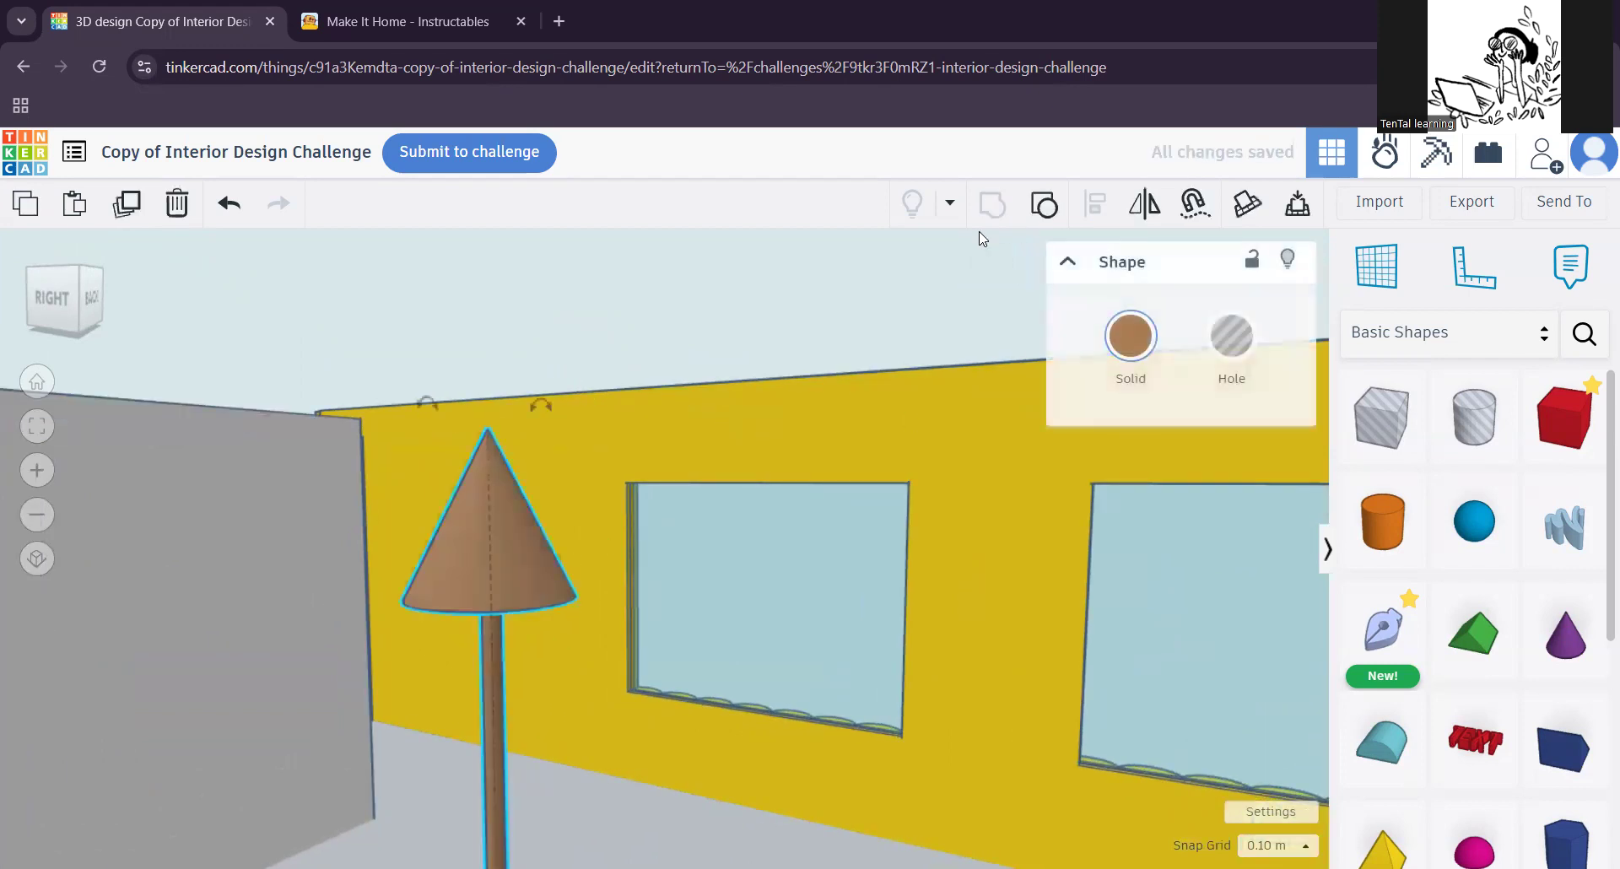
click(578, 707)
scroll(554, 746, down, 3)
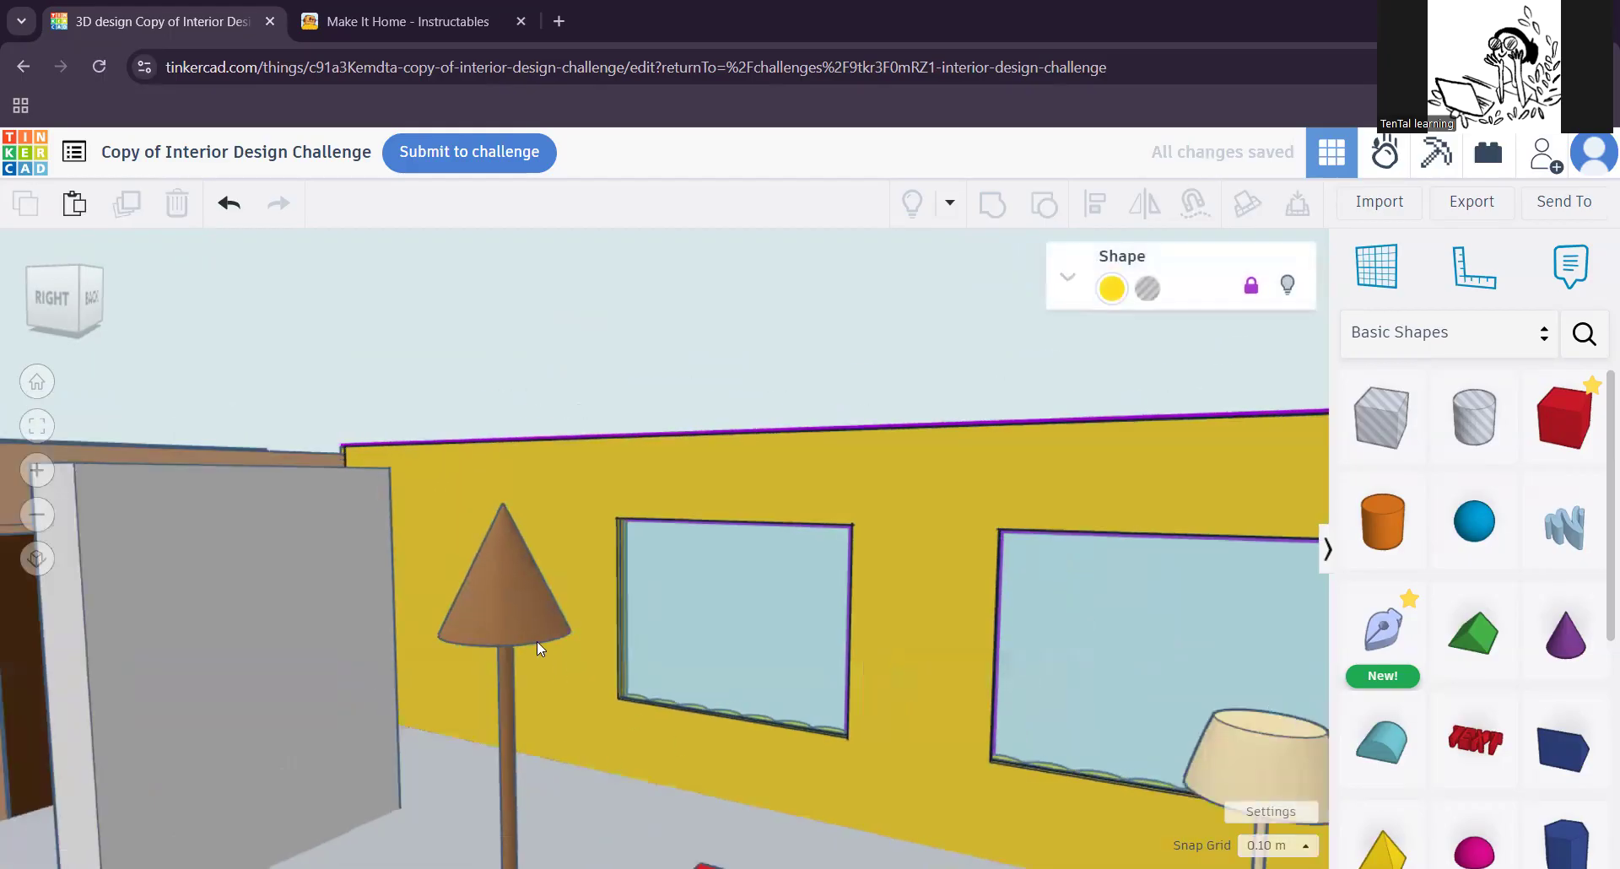
click(535, 642)
drag(524, 625, 502, 590)
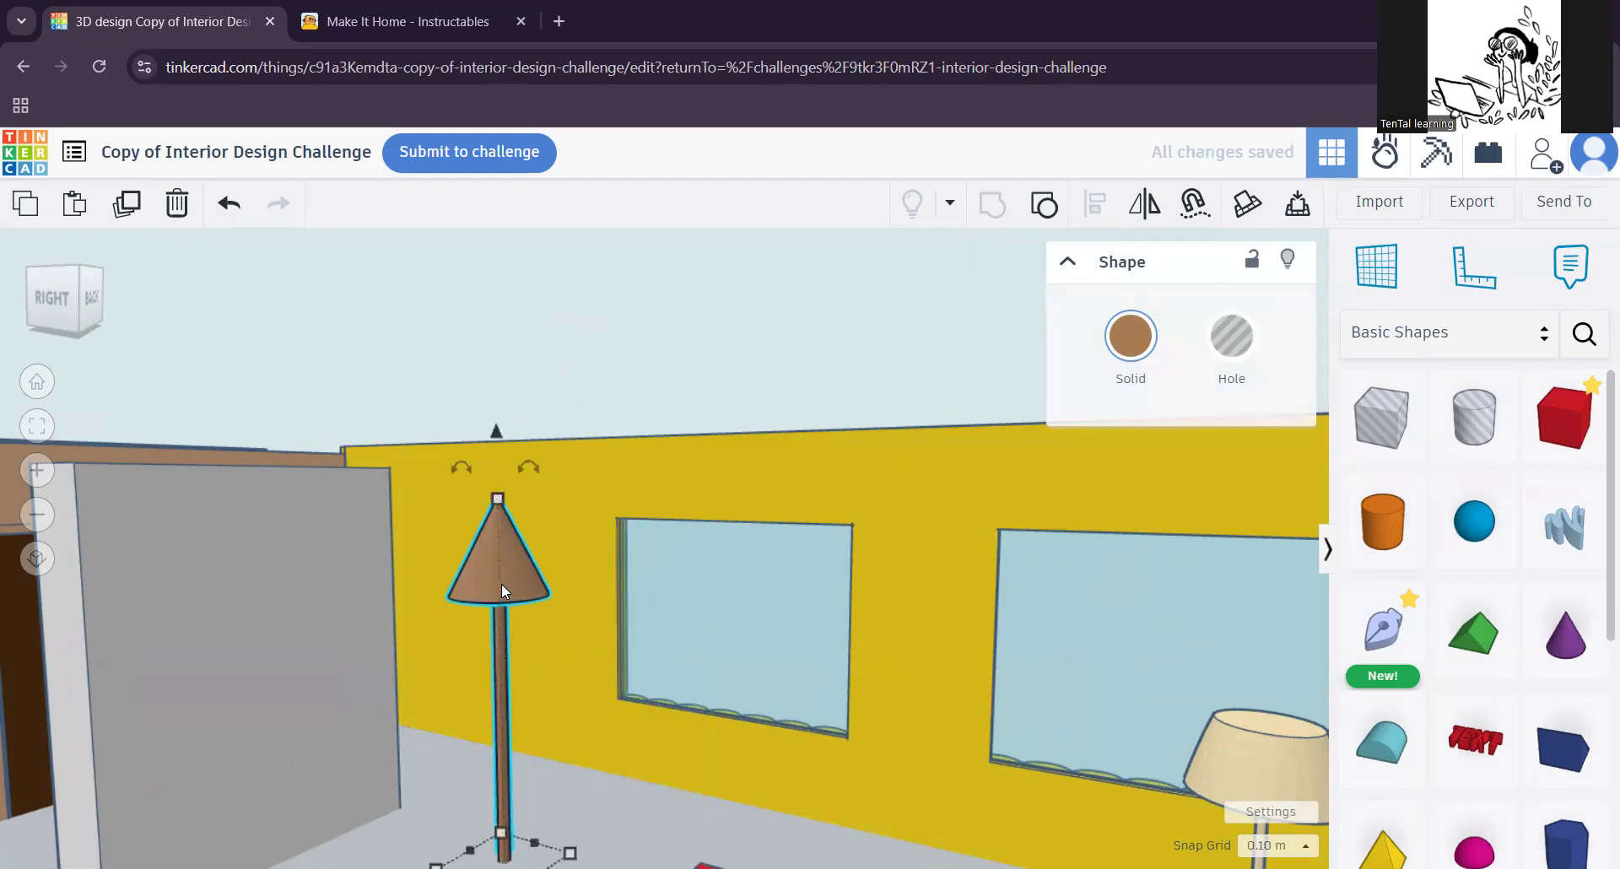
key(ctrl+z)
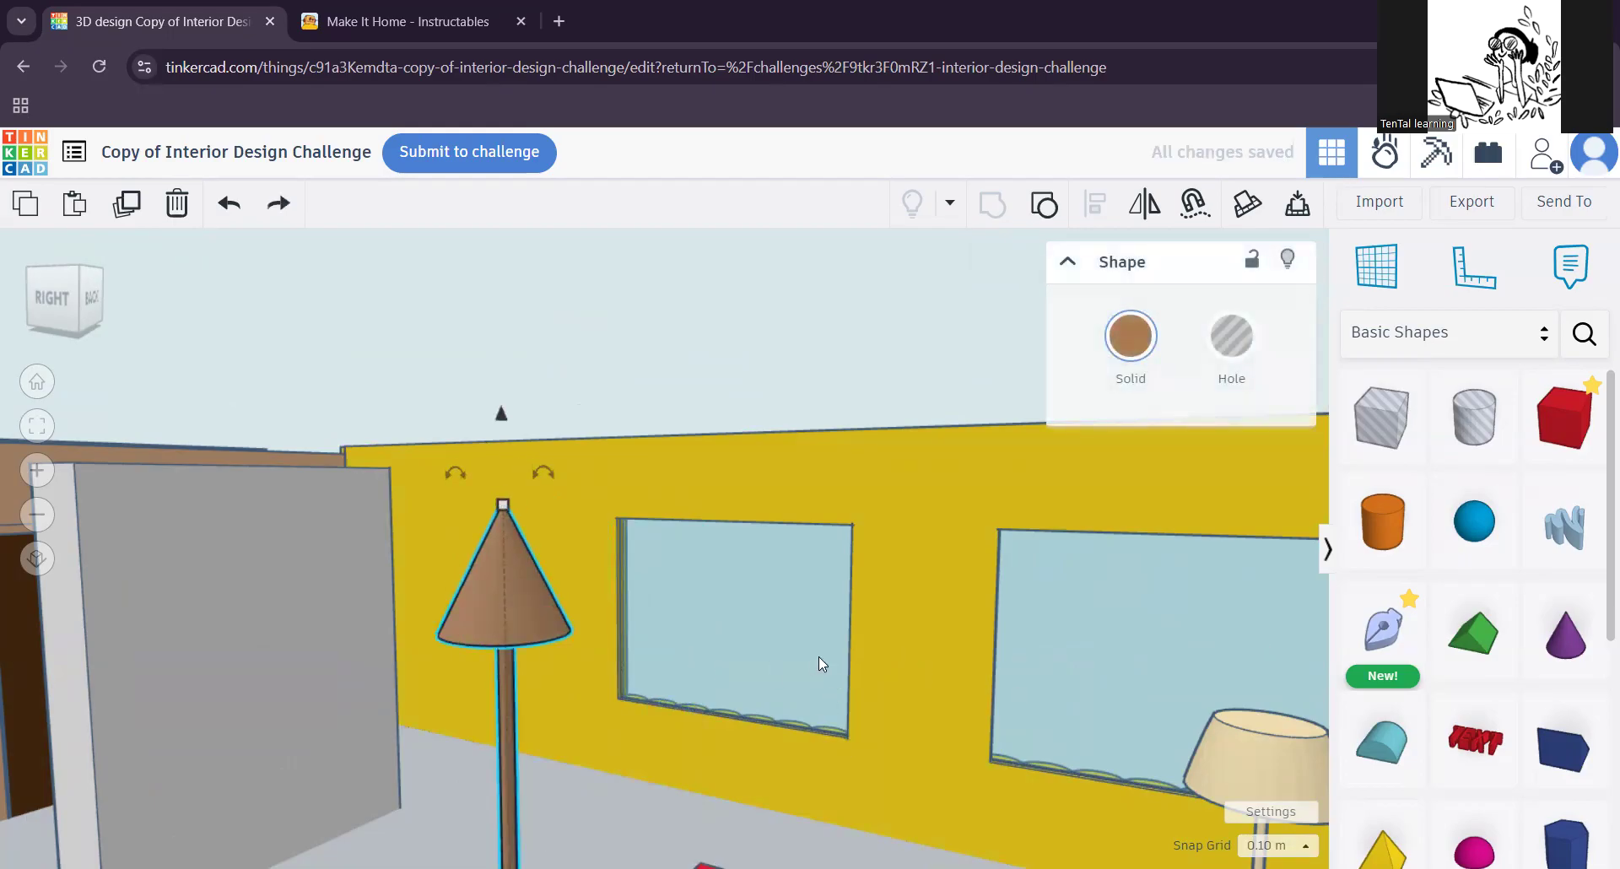
Step: Examine the shade of the beige floor lamp and compare it with the brown cone lamp
scroll(903, 634, down, 3)
middle_drag(1109, 660, 968, 618)
scroll(988, 687, down, 3)
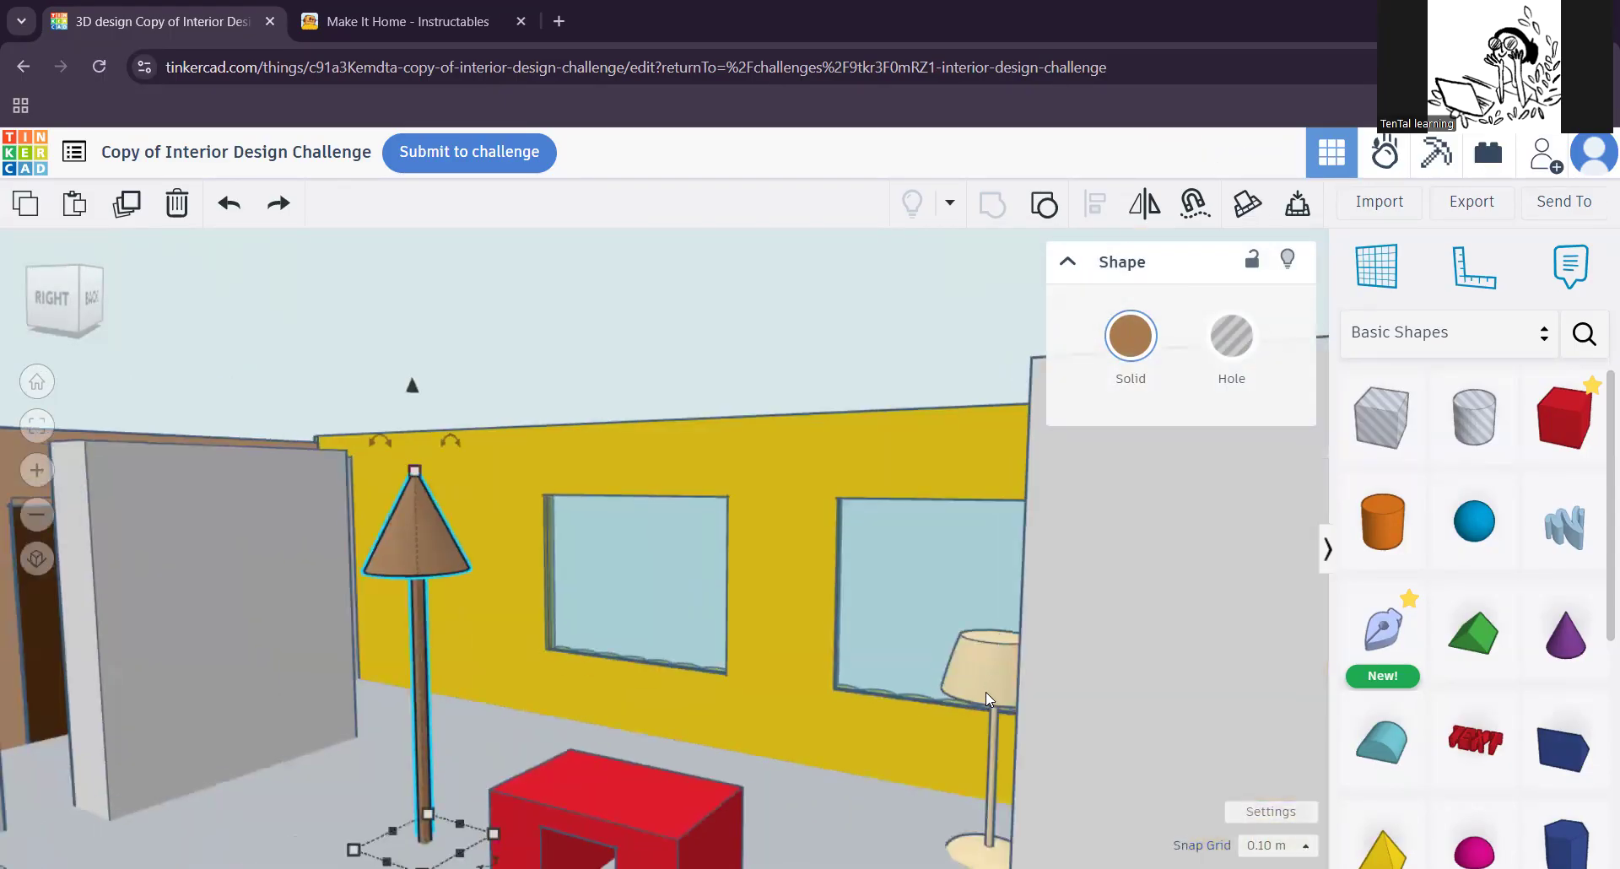
scroll(873, 661, up, 5)
right_drag(759, 715, 899, 663)
scroll(918, 631, up, 2)
scroll(918, 631, up, 6)
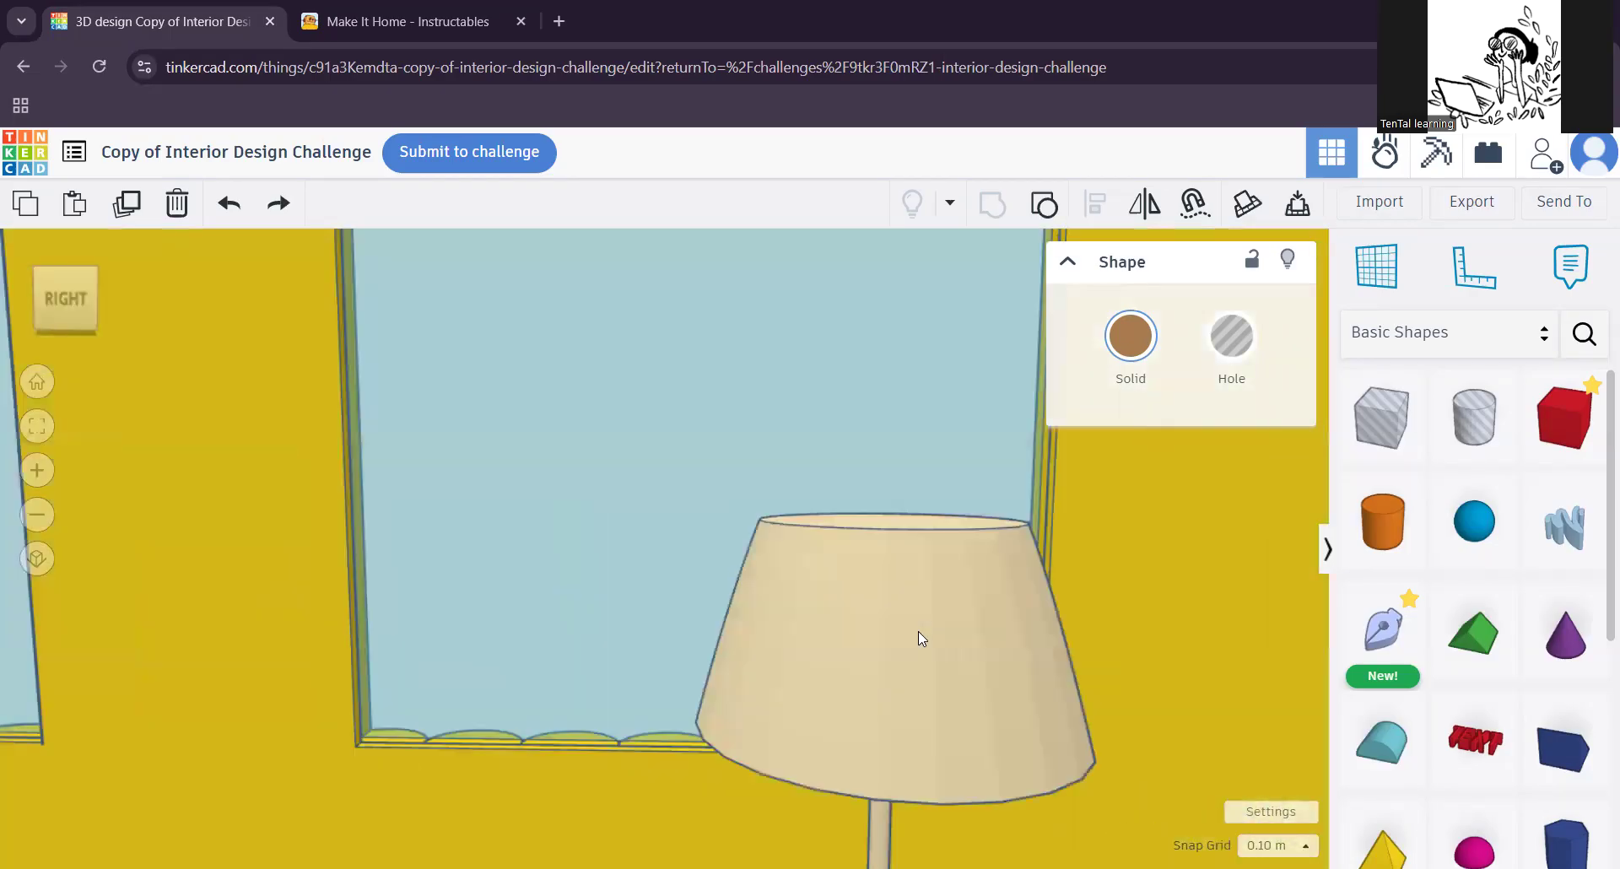
scroll(918, 630, down, 5)
scroll(918, 630, down, 2)
middle_drag(538, 618, 720, 704)
scroll(721, 704, up, 2)
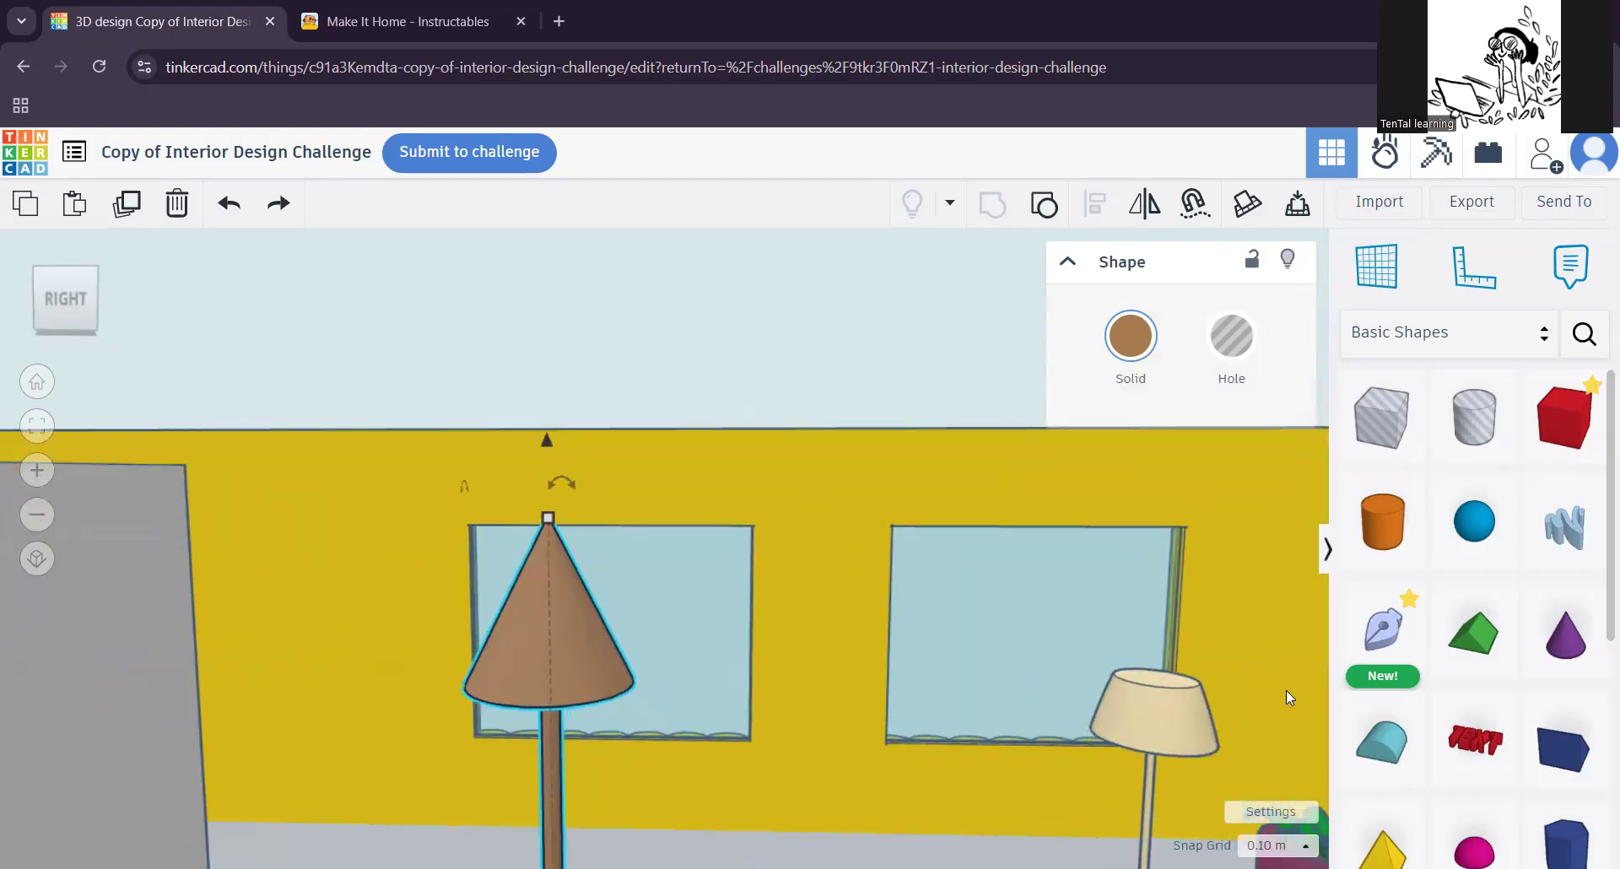
Step: Add a red box near the window closest to the brown lamp and shift it along the yellow wall
drag(1565, 418, 562, 534)
mouse_move(562, 533)
right_down()
mouse_move(677, 560)
mouse_move(708, 639)
mouse_move(488, 665)
mouse_move(572, 518)
right_up()
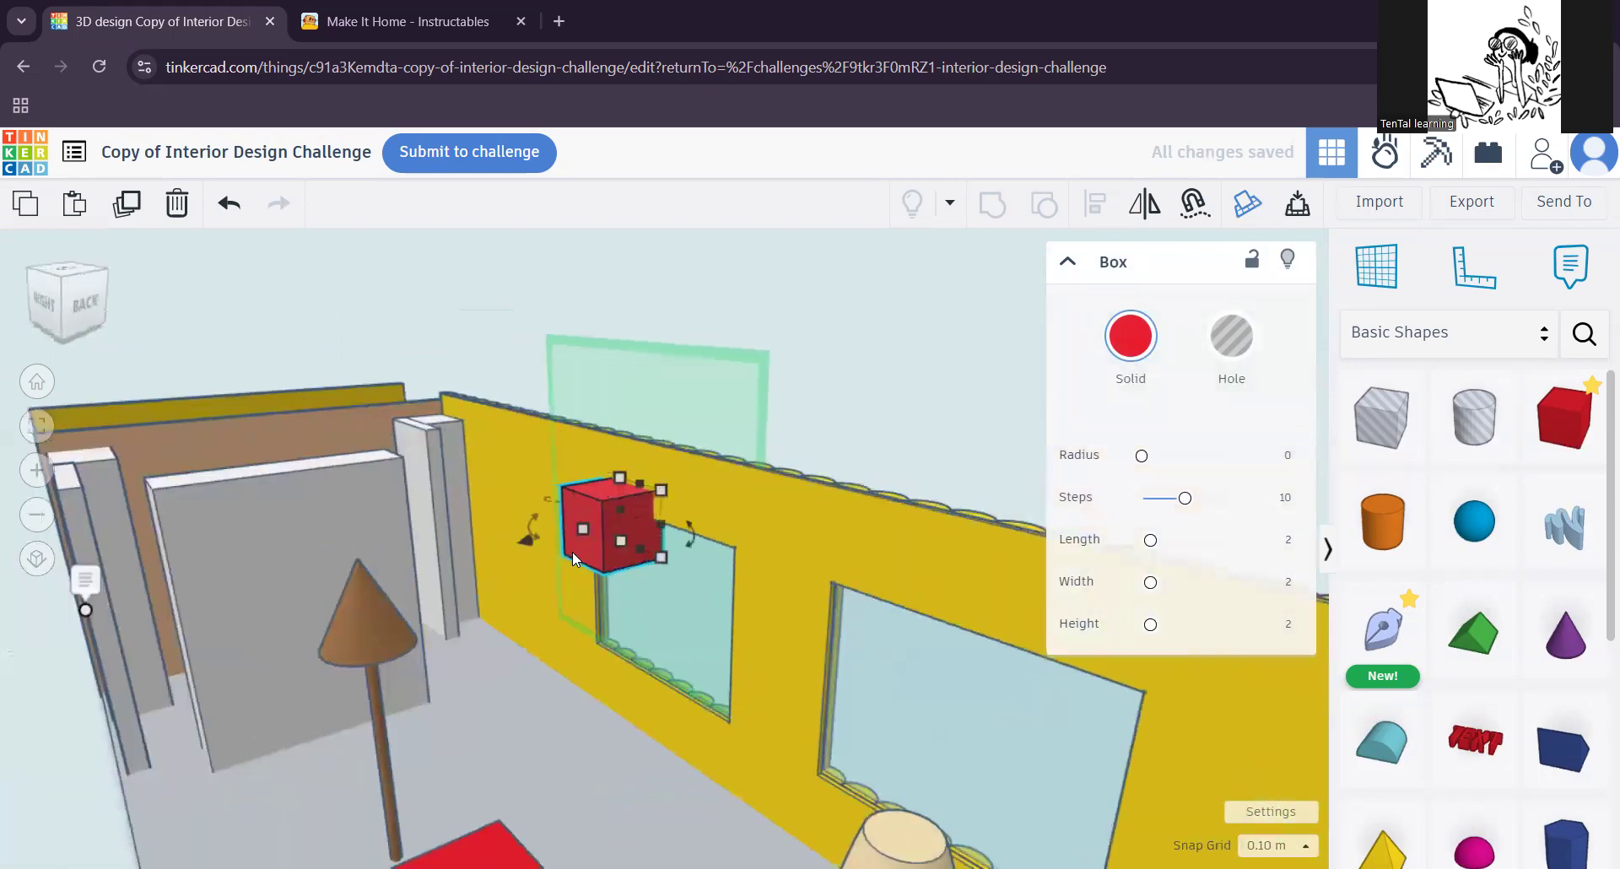
key(Up)
key(Up)
key(Up)
key(Up)
key(Up)
key(Up)
key(Up)
key(Up)
key(Up)
key(Up)
key(Up)
key(Up)
key(Up)
key(Up)
key(Up)
key(Up)
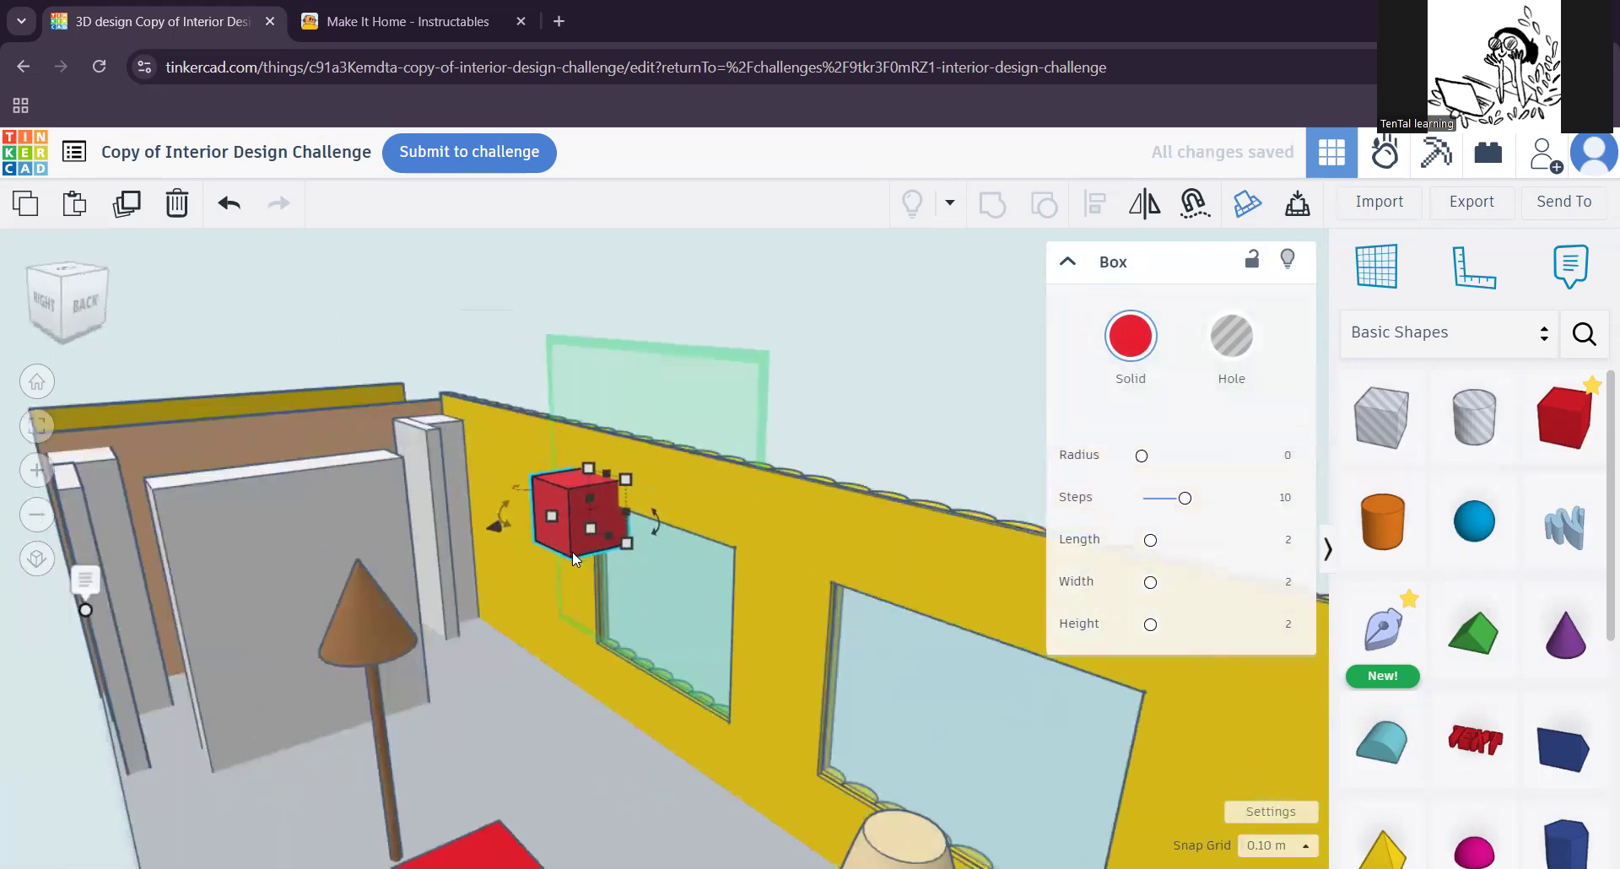
key(ctrl+Down)
key(ctrl+Down)
key(ctrl+Down)
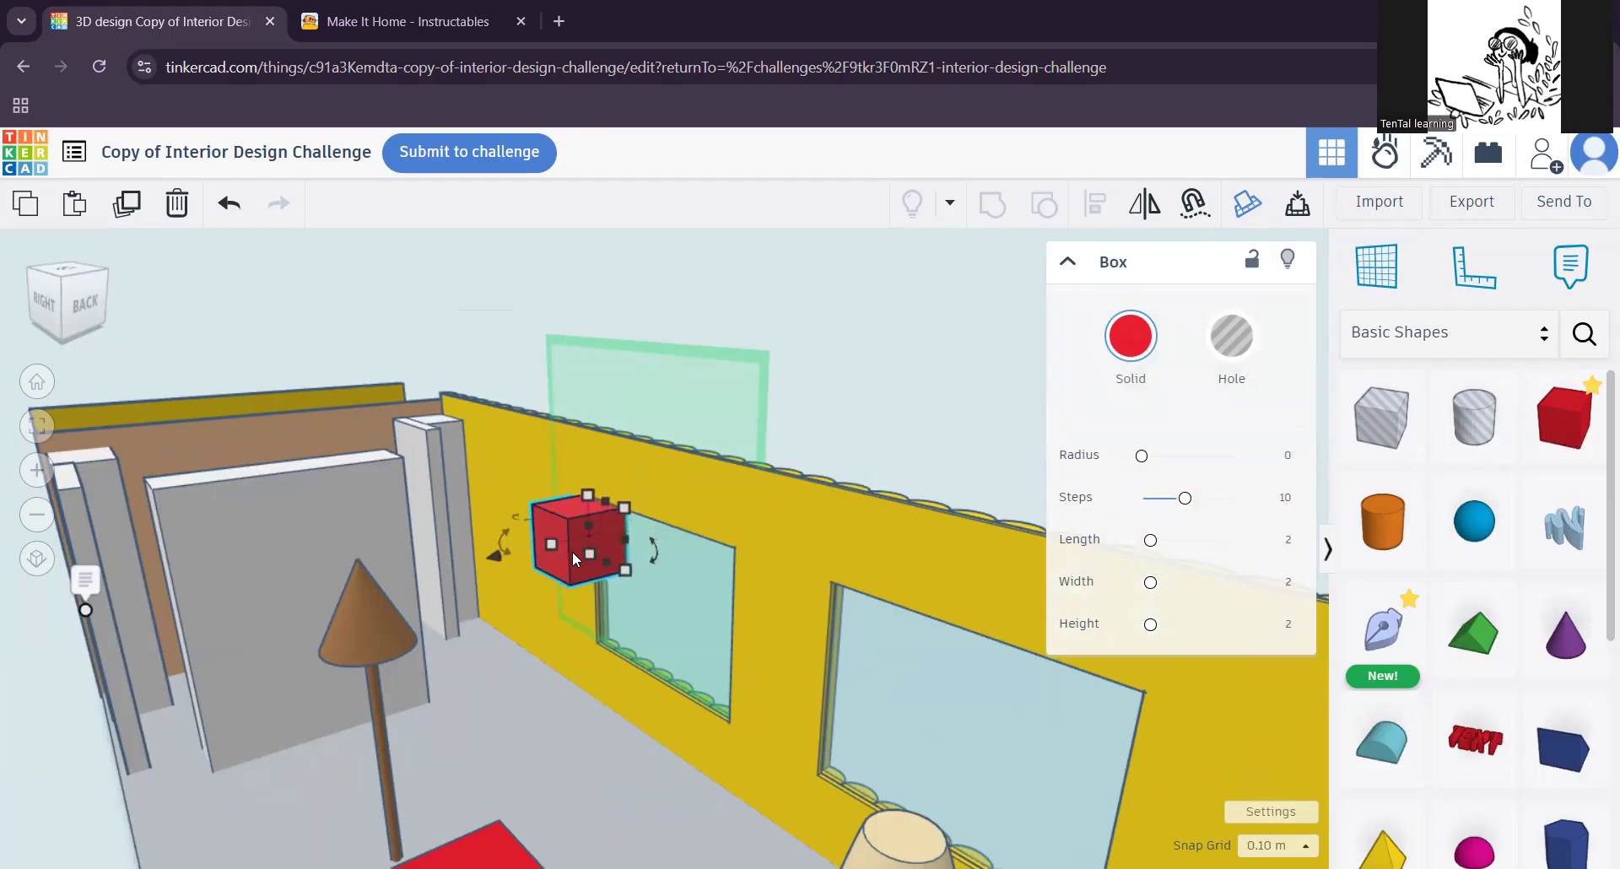
key(Up)
key(Up)
key(Up)
key(Up)
key(Up)
key(Up)
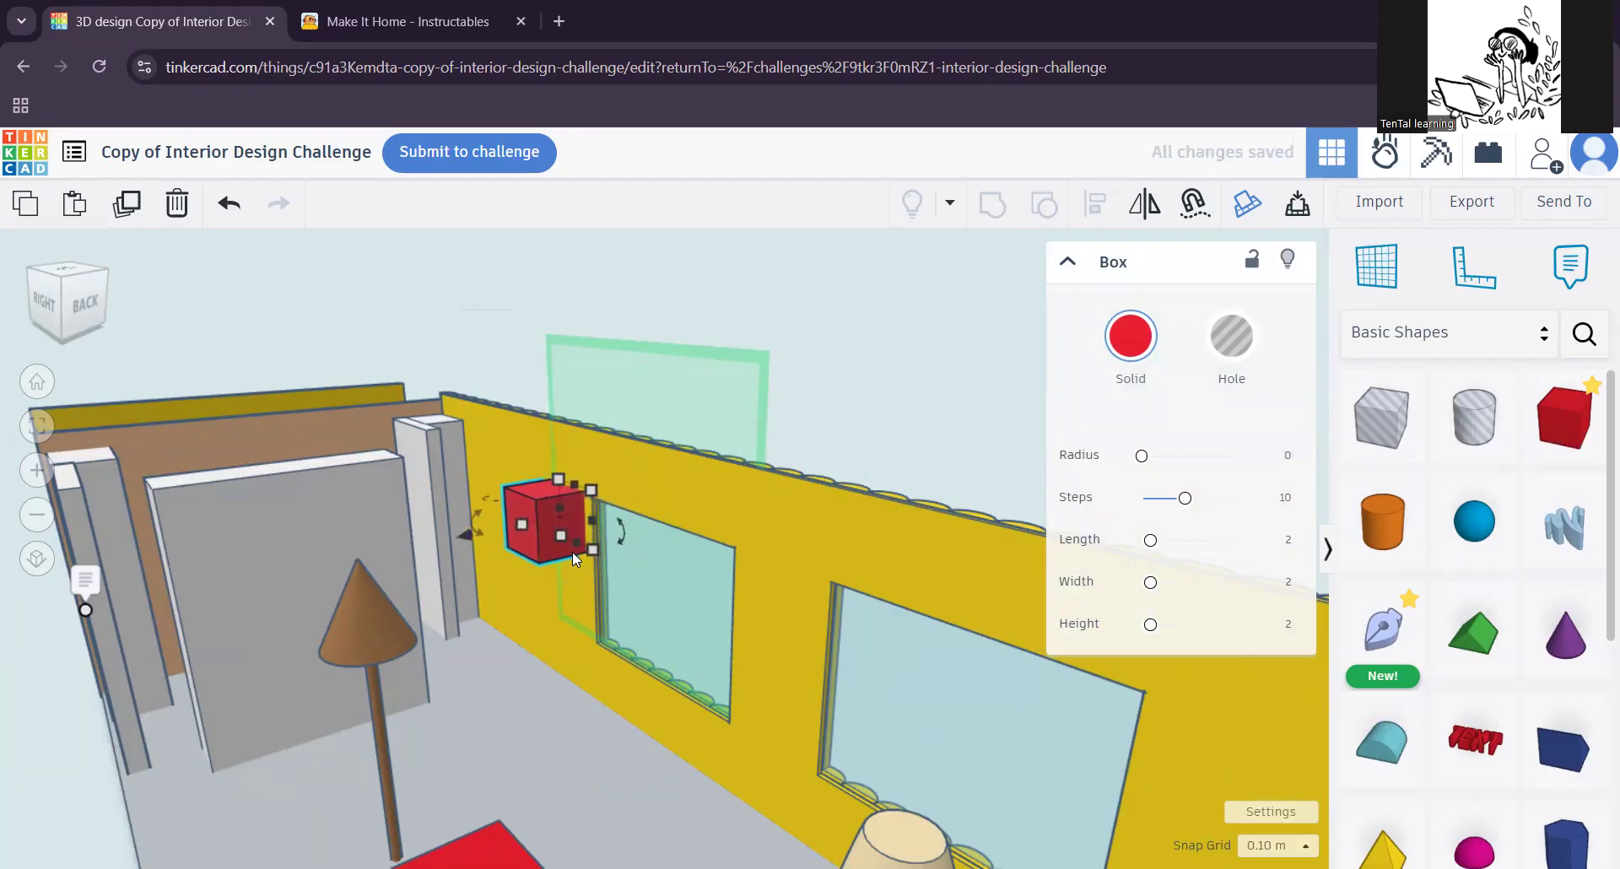
Step: Lower the red box towards the floor and adjust its position beside the window wall
drag(550, 546, 589, 707)
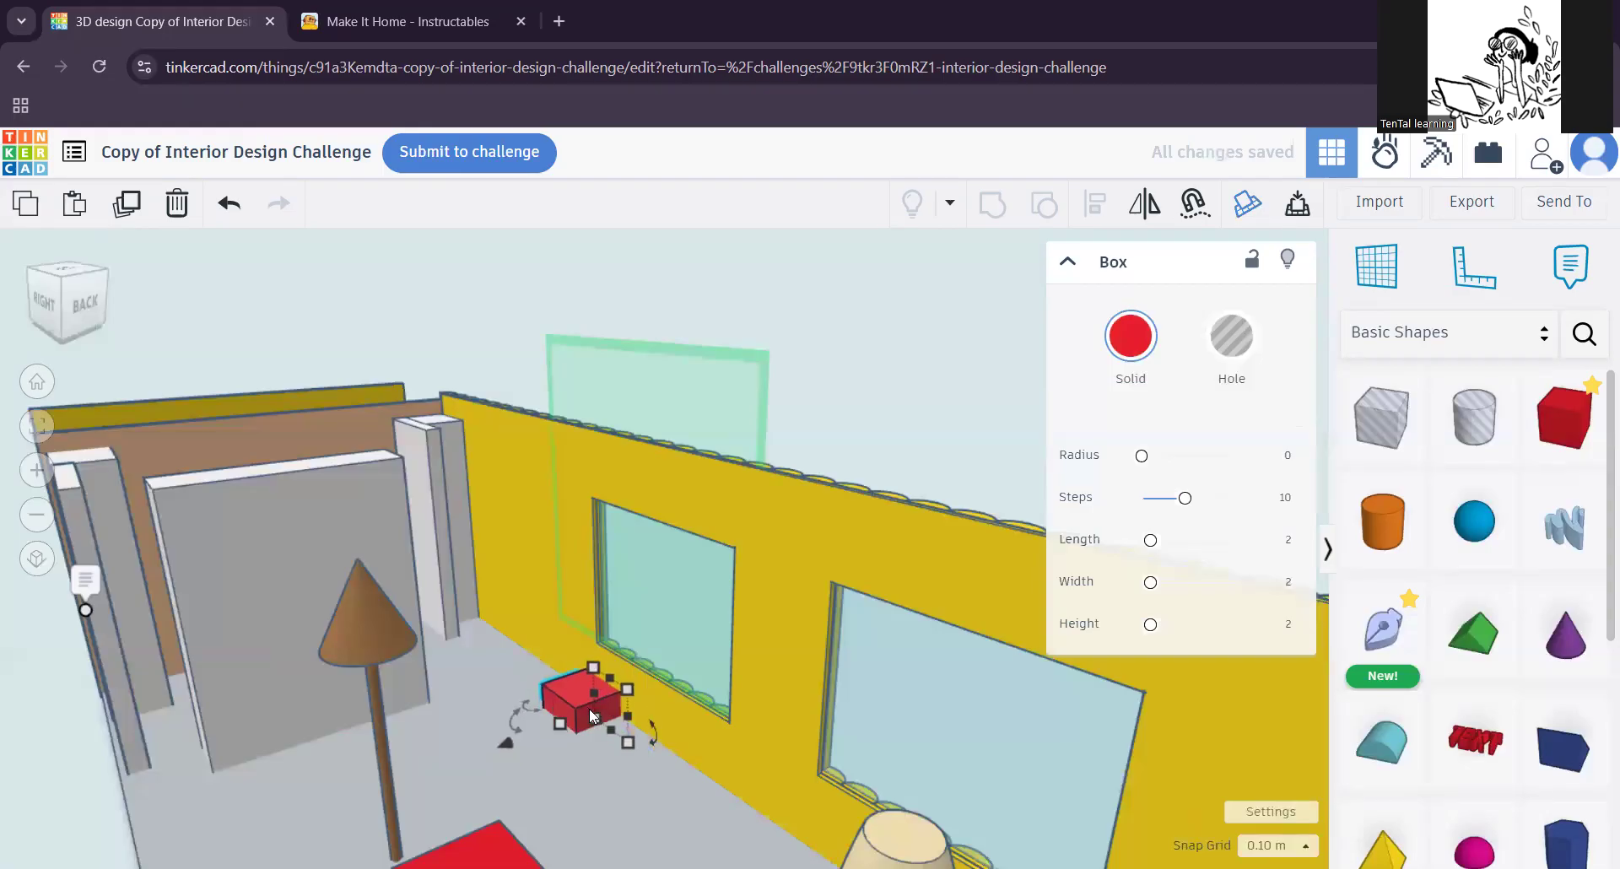
key(ctrl+Up)
key(ctrl+Up)
key(ctrl+Up)
key(ctrl+Up)
key(ctrl+Up)
key(ctrl+Up)
key(ctrl+Up)
key(ctrl+Up)
key(ctrl+Up)
key(Up)
key(Up)
key(Up)
key(Up)
key(Up)
key(Up)
key(Up)
key(Up)
key(Up)
key(Up)
key(Up)
key(Up)
key(Up)
key(Up)
key(Up)
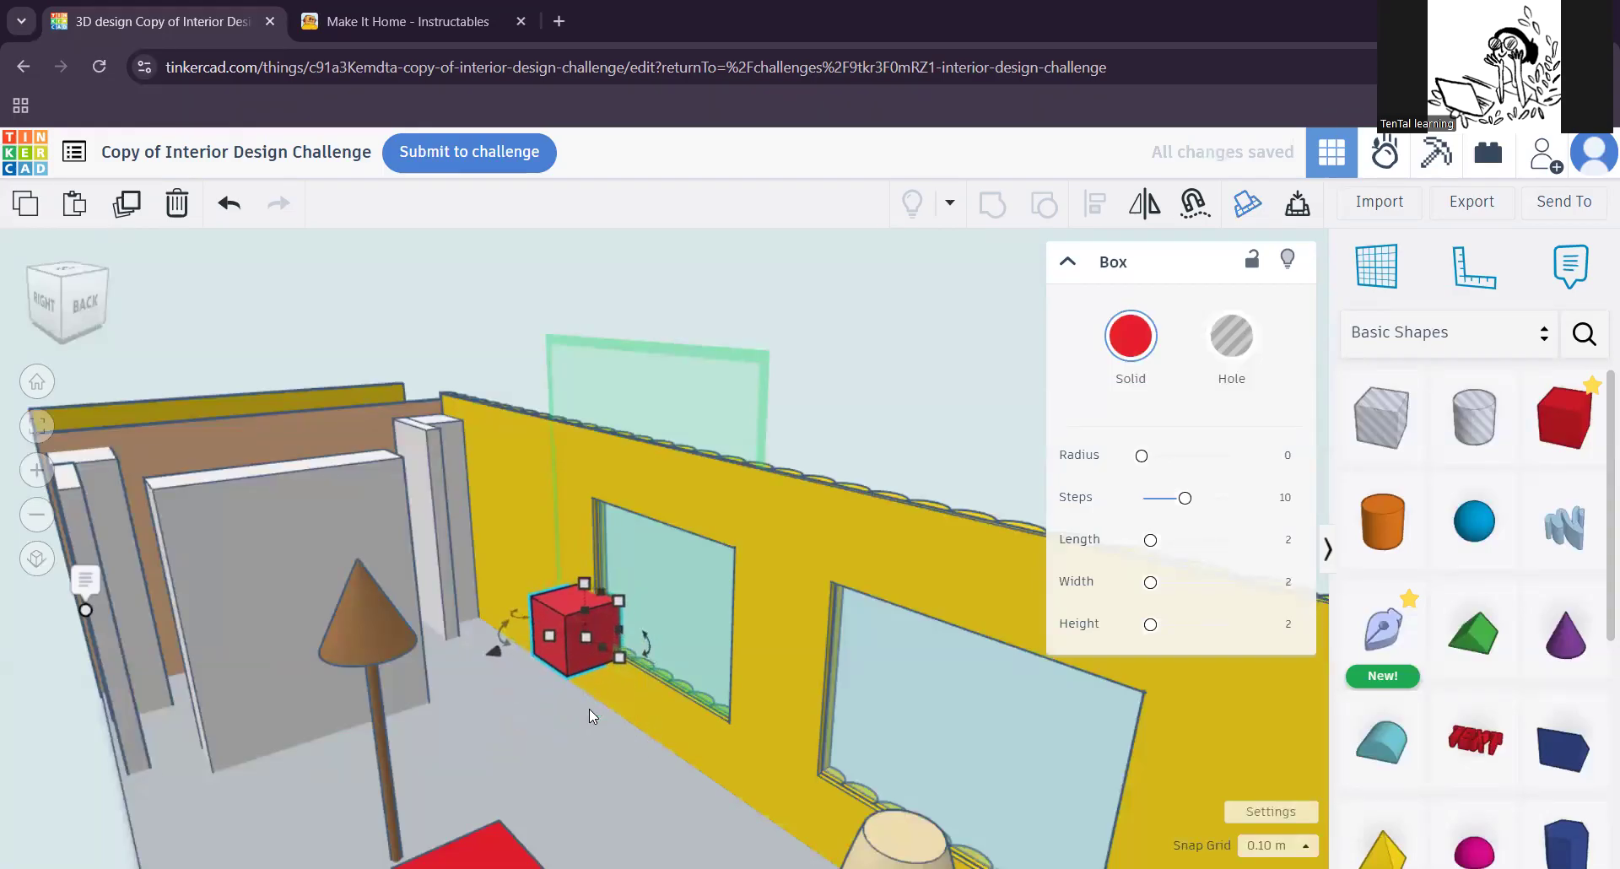
key(Down)
key(Down)
key(Down)
key(Down)
key(Down)
key(Down)
key(Down)
key(Down)
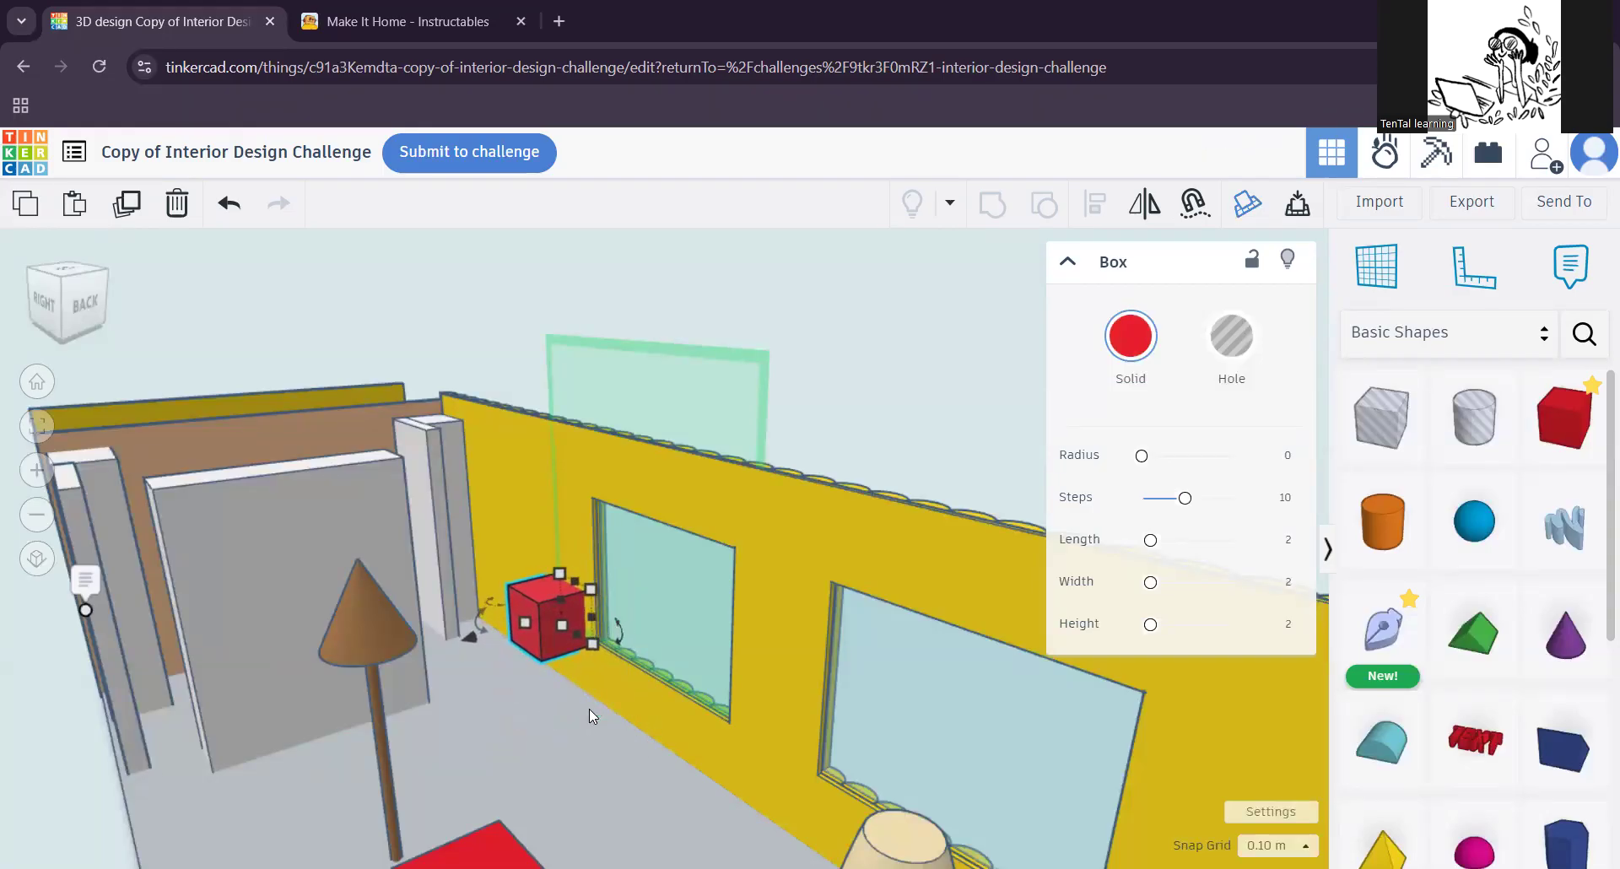
key(Up)
key(Up)
key(Up)
key(Up)
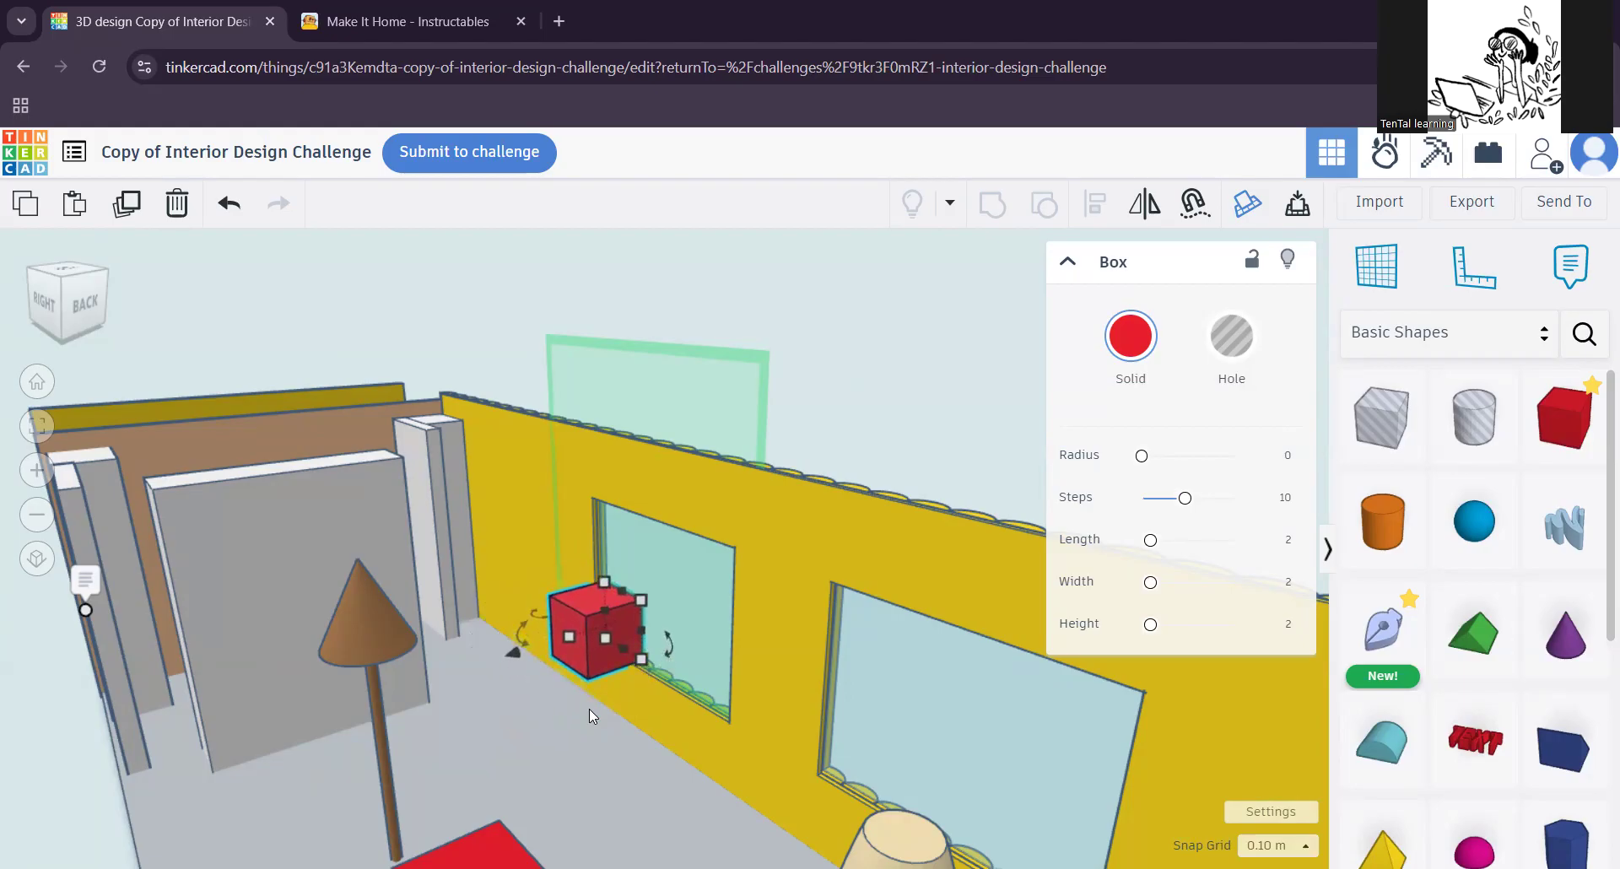
Step: Move the red box around the lamp's pole below the cone and turn it into a hole
drag(521, 653, 261, 751)
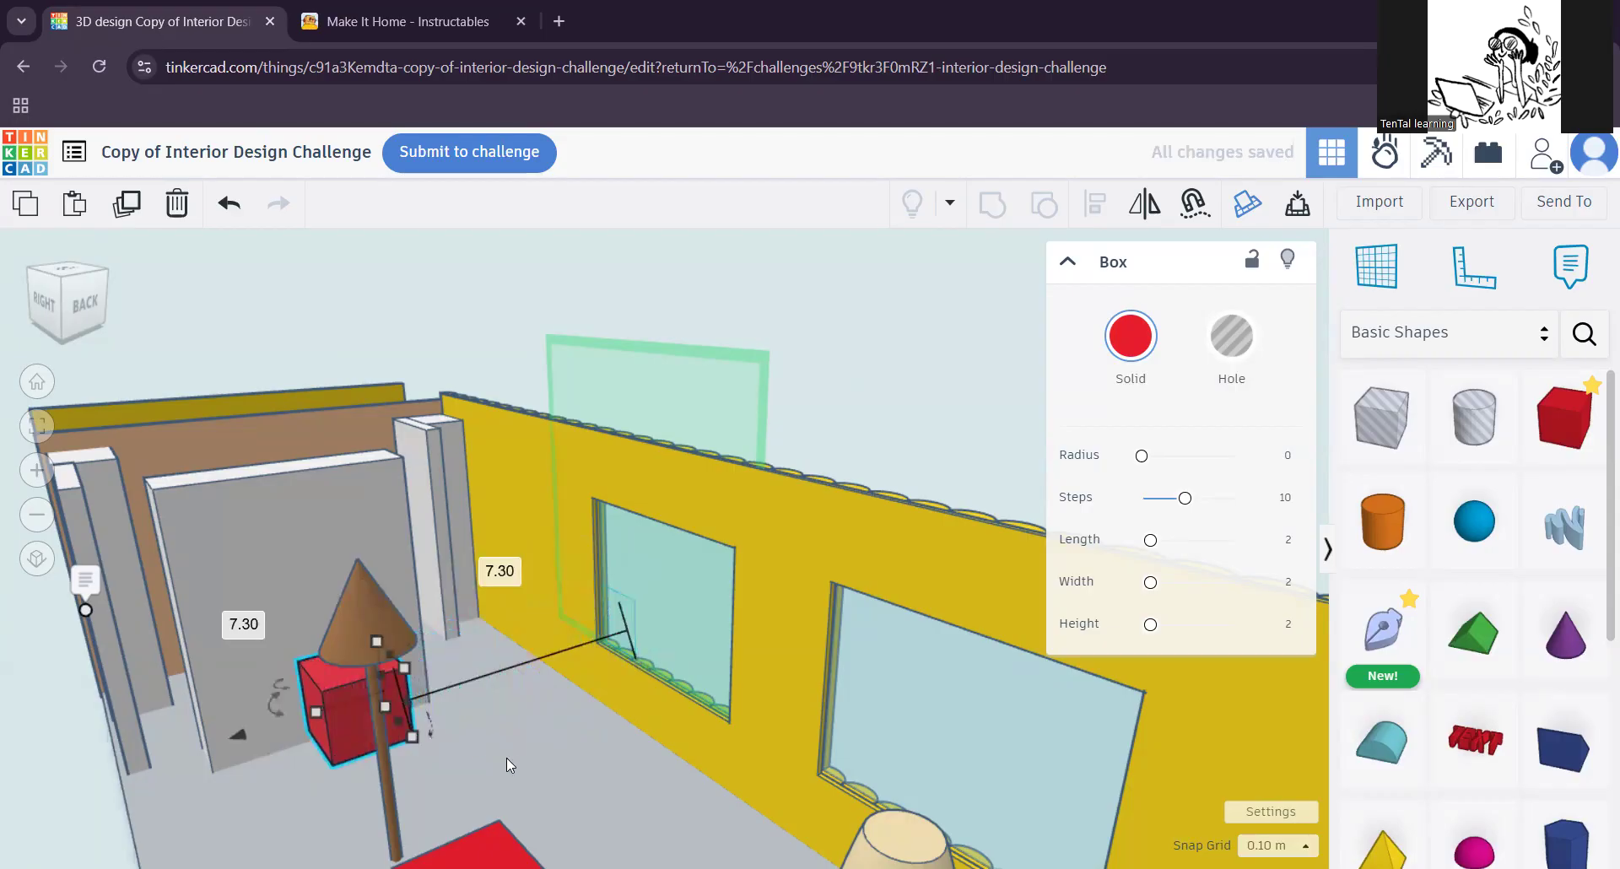
scroll(498, 760, up, 4)
middle_drag(589, 742, 577, 739)
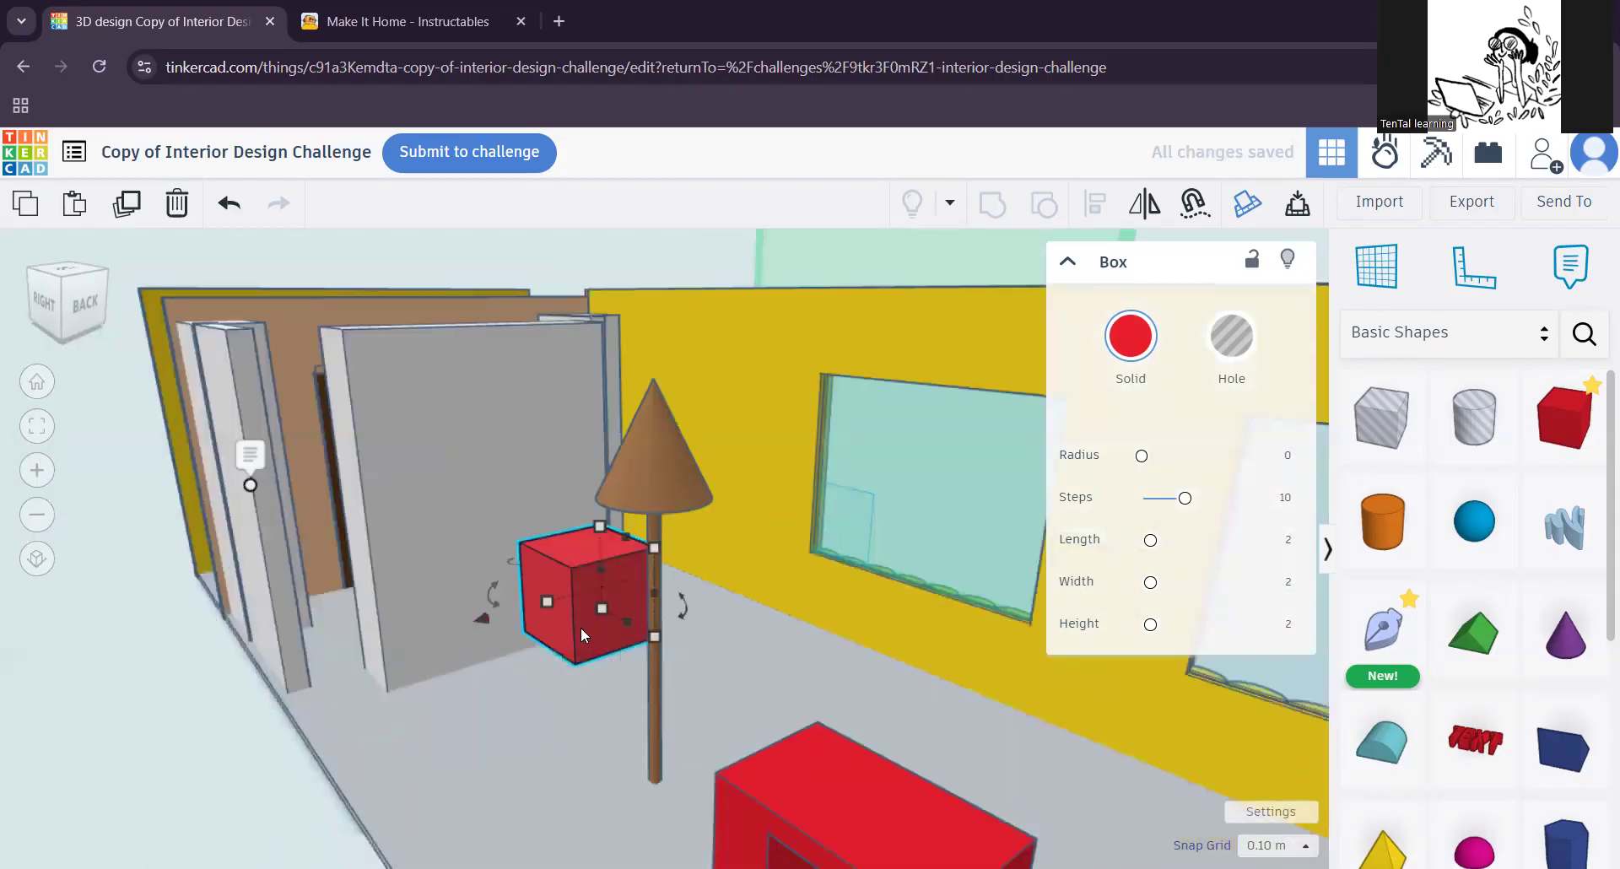
key(Down)
key(Down)
key(Down)
key(Down)
key(Down)
key(Down)
key(Down)
key(Down)
key(Down)
key(Down)
key(Down)
key(Down)
key(Down)
key(Down)
key(Down)
key(Down)
key(Down)
key(Down)
key(Down)
key(Down)
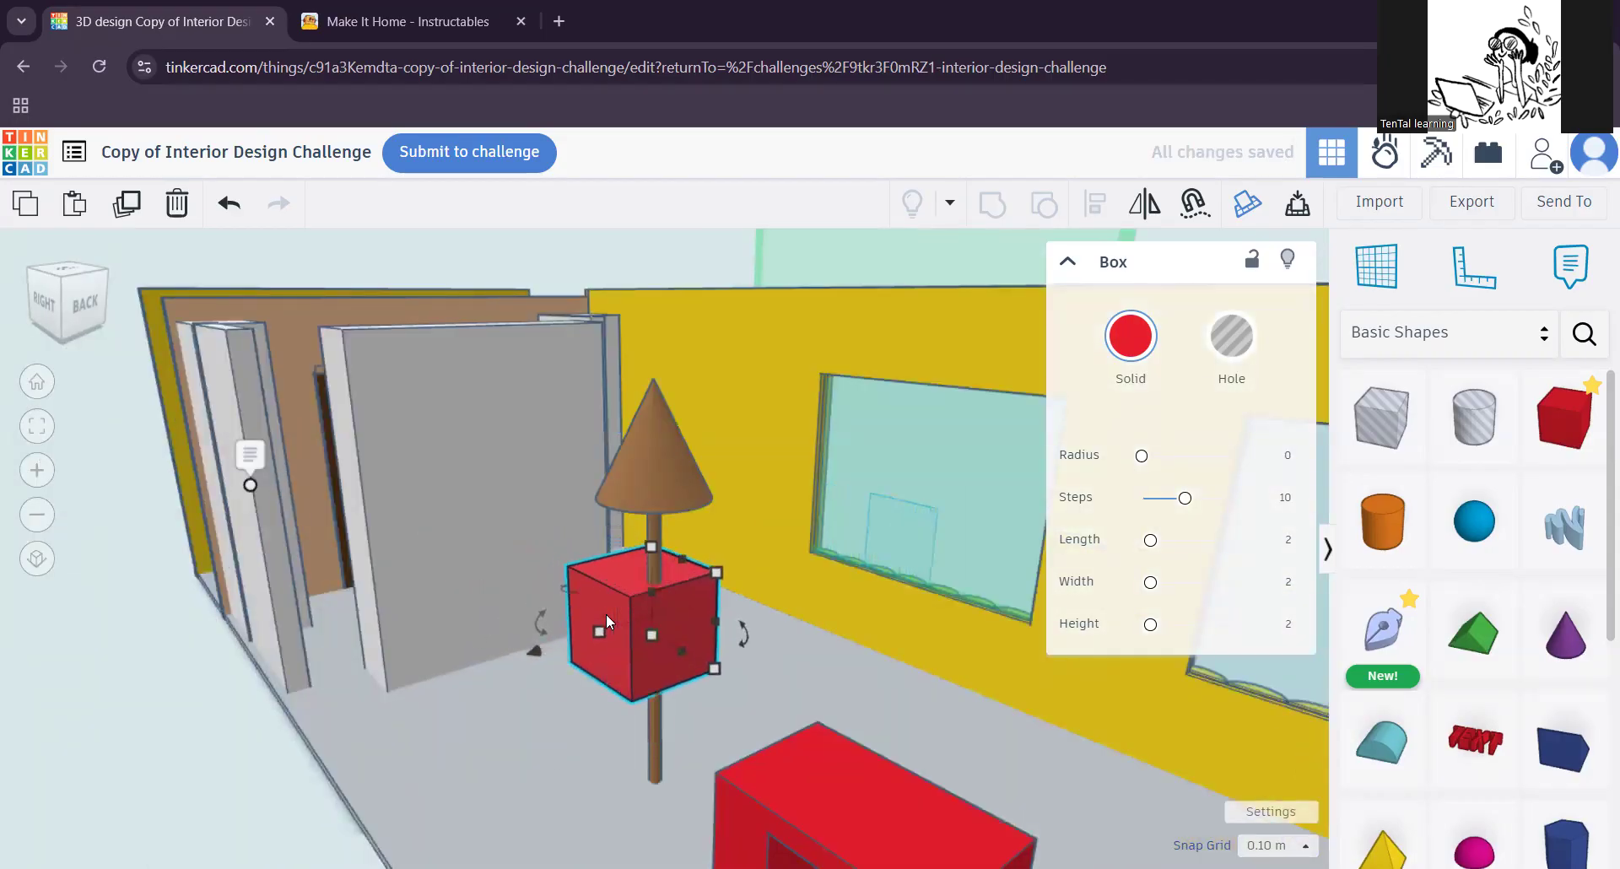
key(Up)
key(Up)
key(Up)
key(Up)
key(Up)
key(Up)
key(Up)
key(Up)
key(Up)
key(Up)
key(Up)
key(Up)
key(Up)
key(Up)
key(Up)
key(Up)
key(Up)
key(Up)
key(Up)
key(Up)
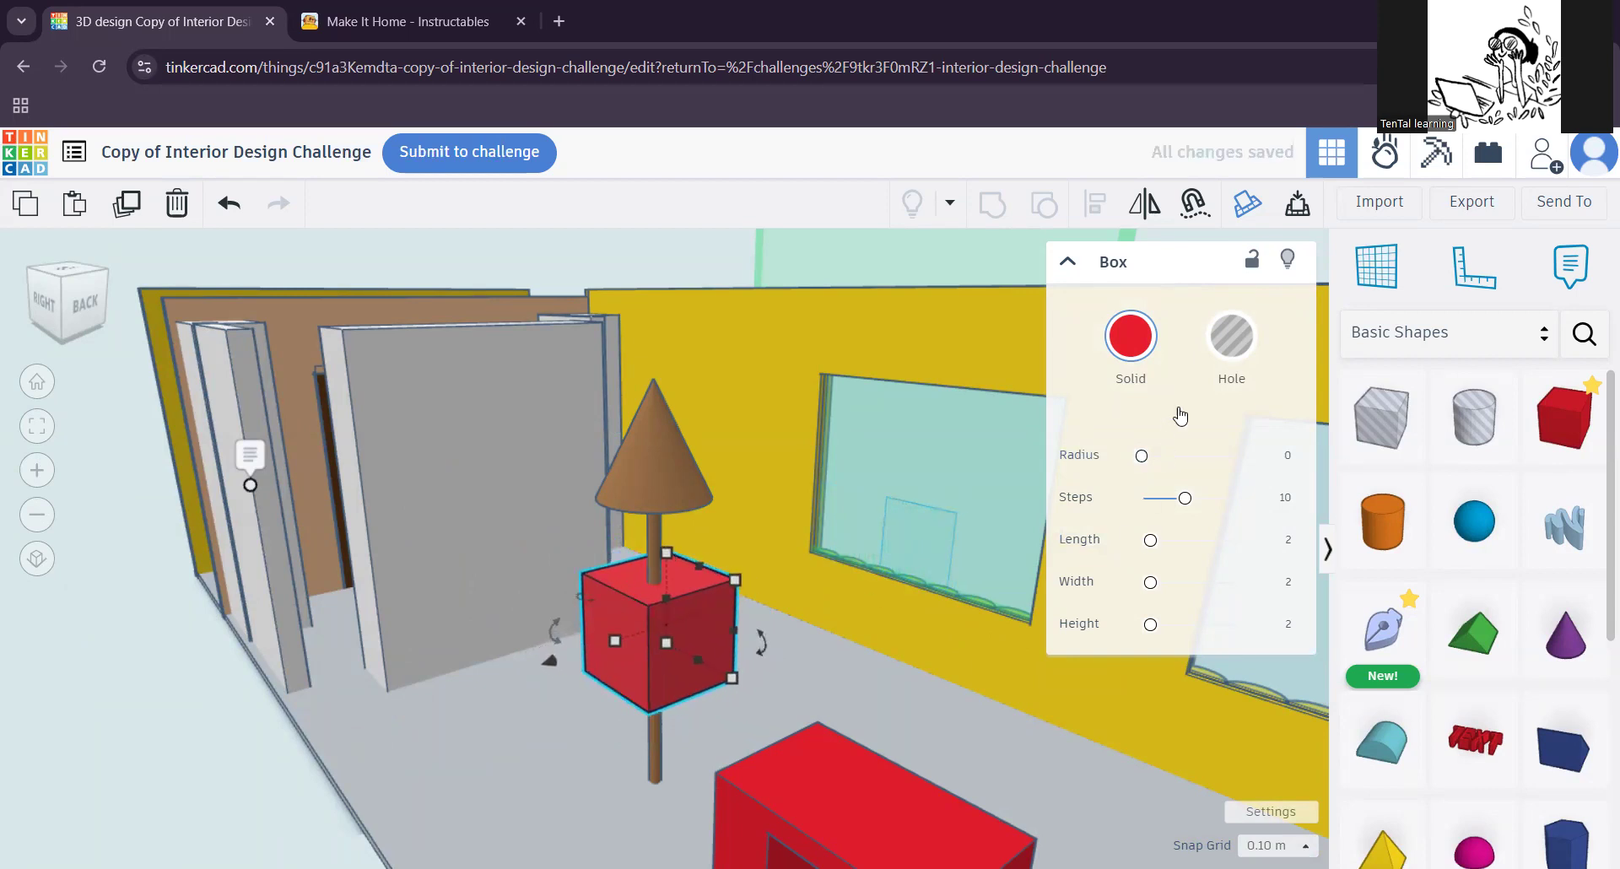
click(1231, 396)
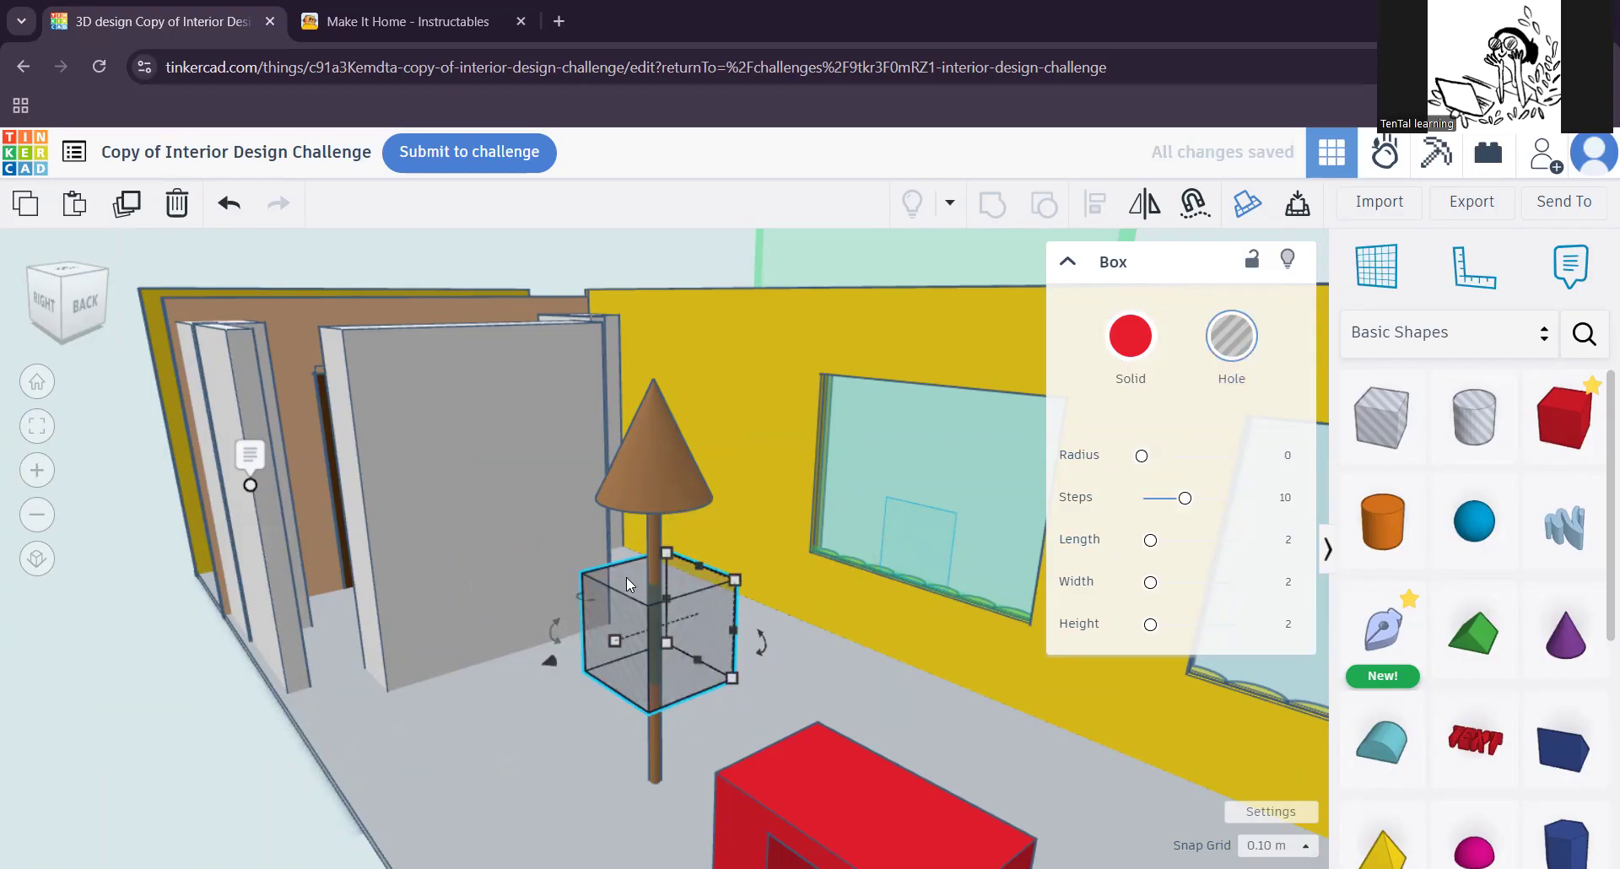
Step: Raise the box hole along the brown lamp until it encloses the upper part of the cone
key(ctrl+Up)
key(ctrl+Up)
key(ctrl+Up)
key(ctrl+Up)
key(ctrl+Up)
key(ctrl+Up)
key(ctrl+Up)
key(ctrl+Up)
key(ctrl+Up)
key(ctrl+Up)
key(ctrl+Up)
key(ctrl+Up)
key(ctrl+Up)
key(ctrl+Up)
key(ctrl+Down)
key(ctrl+Down)
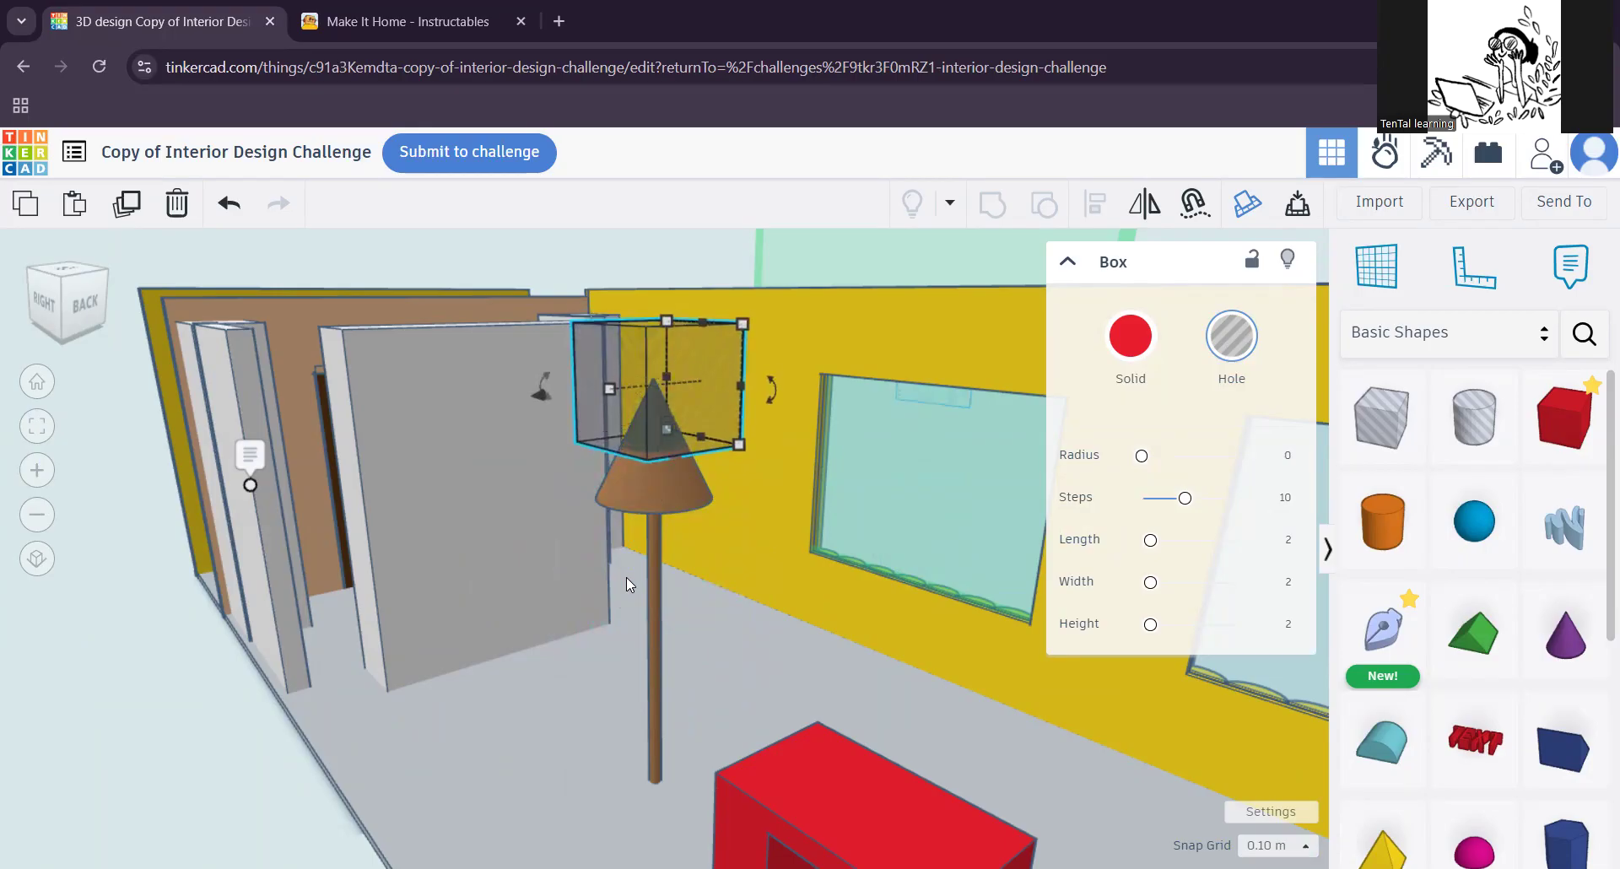
key(ctrl+Down)
key(ctrl+Down)
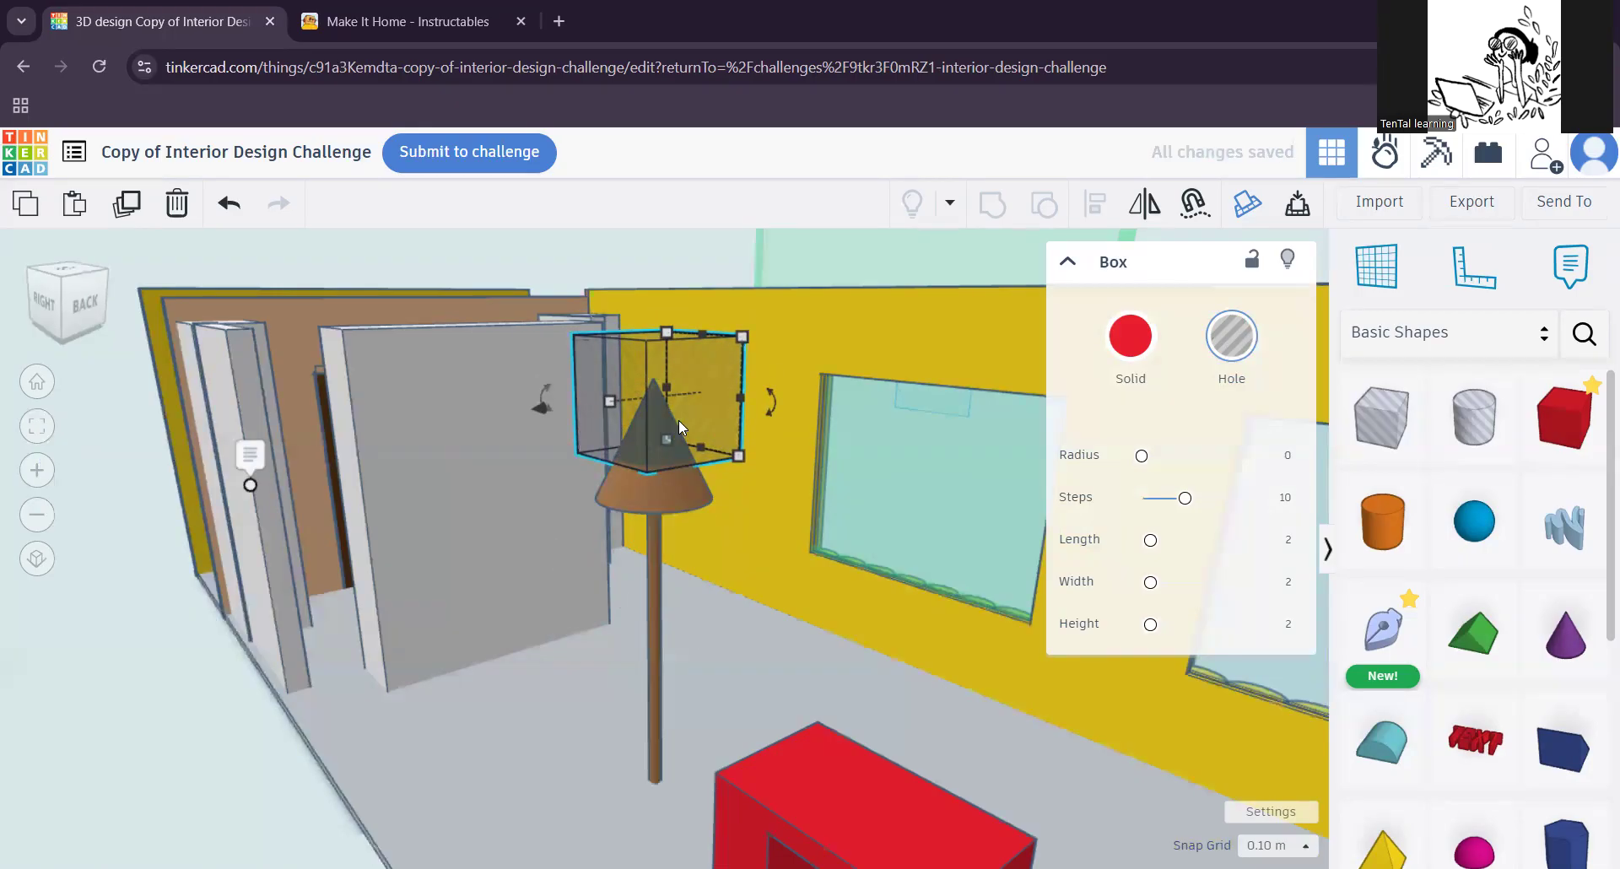
Step: Group the box hole with the brown lamp to cut off the tip of its cone shade
shift+click(667, 494)
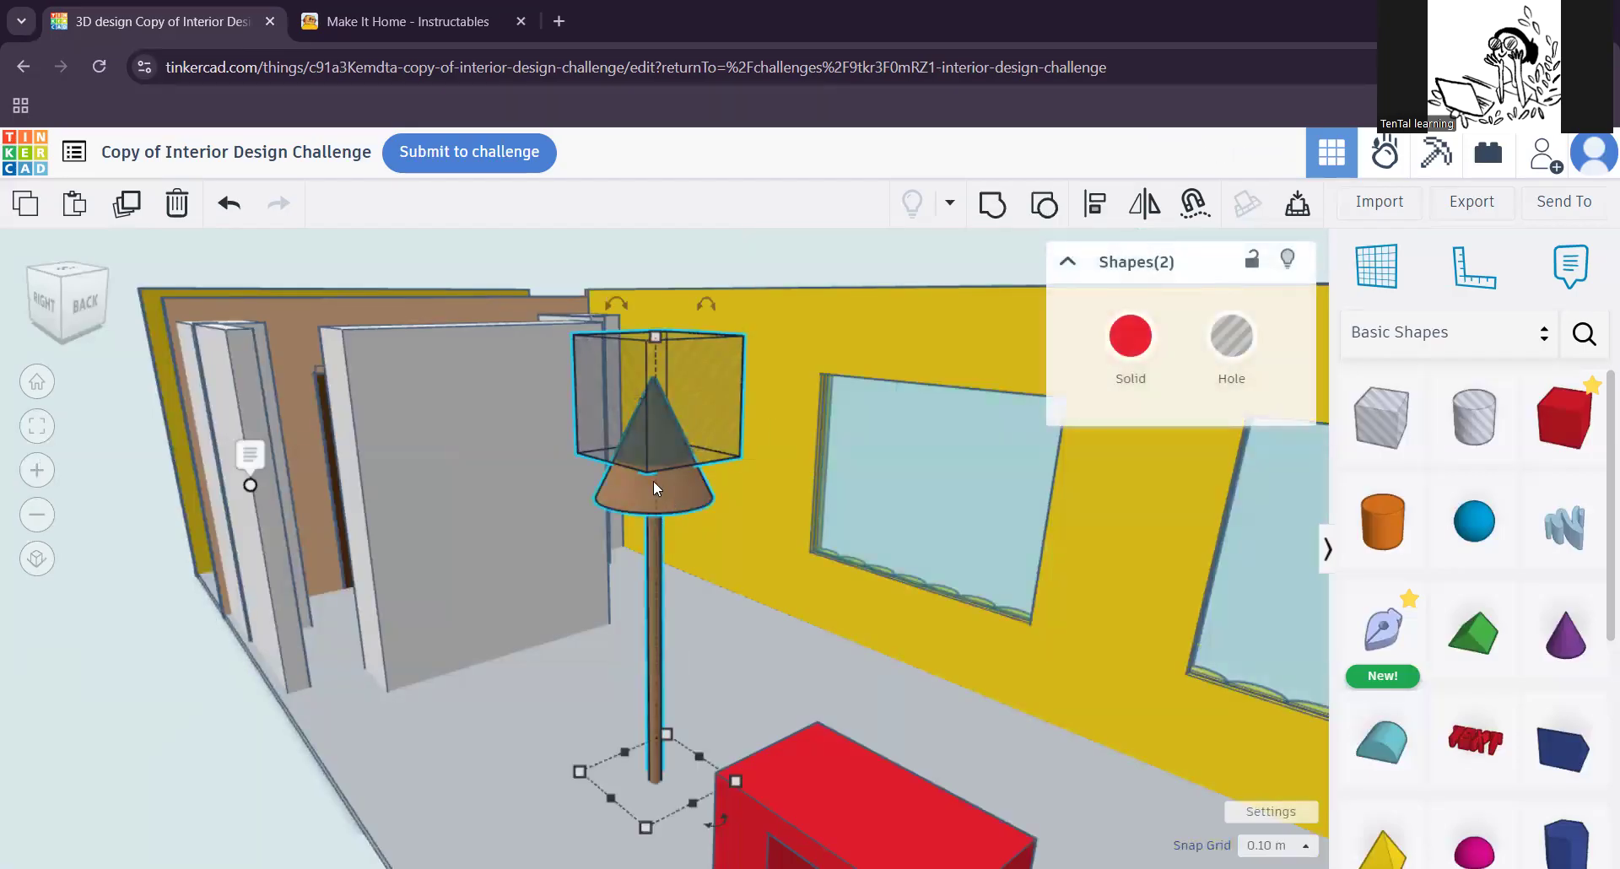
click(1062, 221)
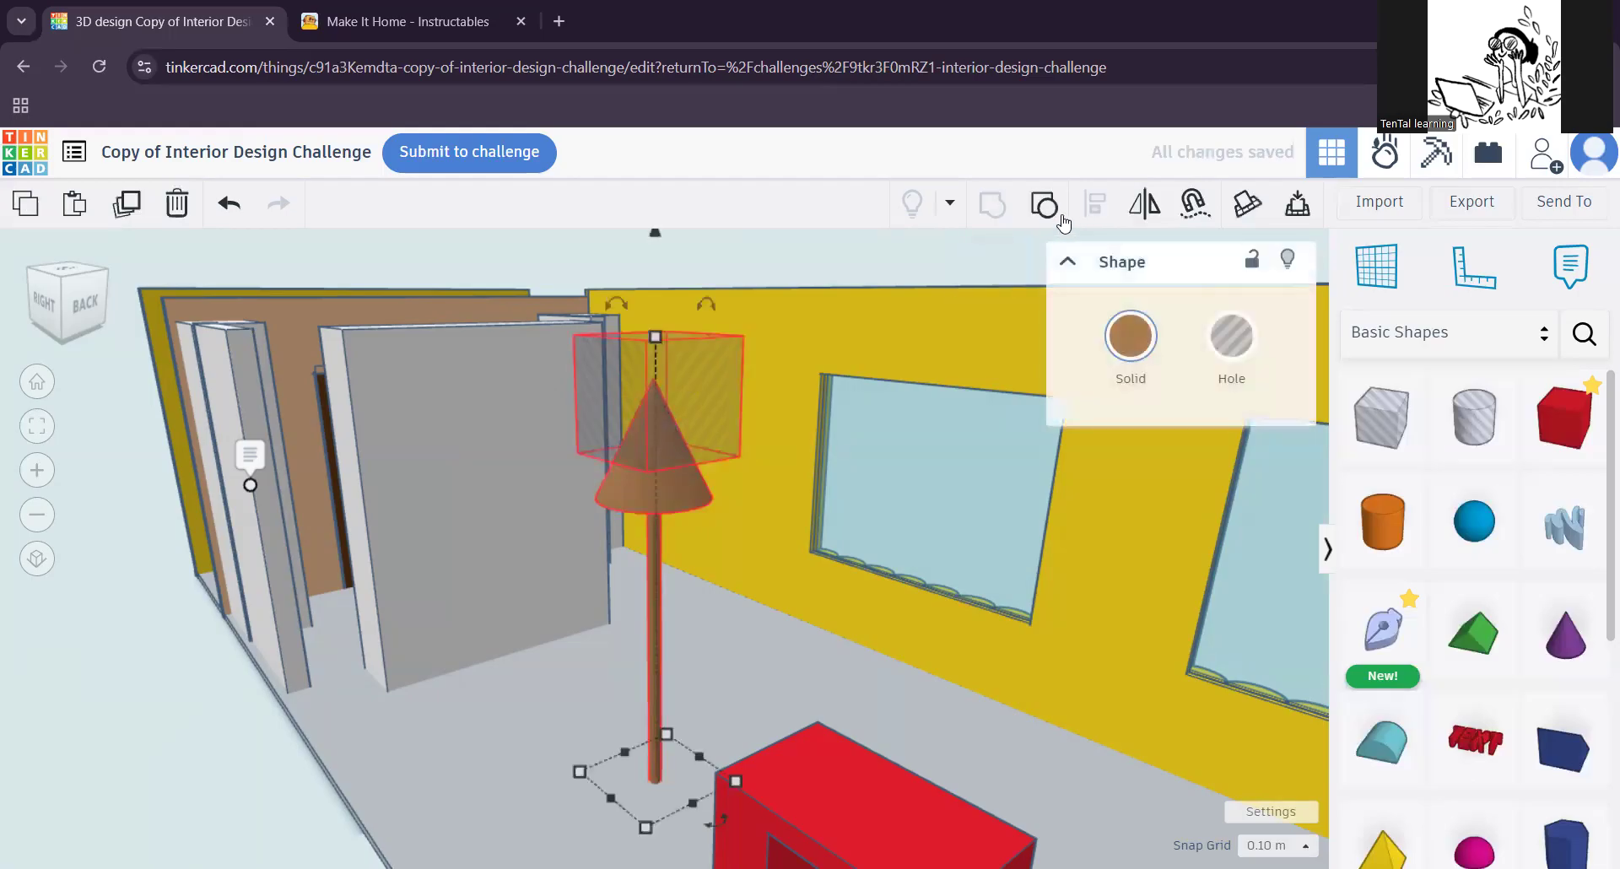
right_drag(602, 624, 624, 601)
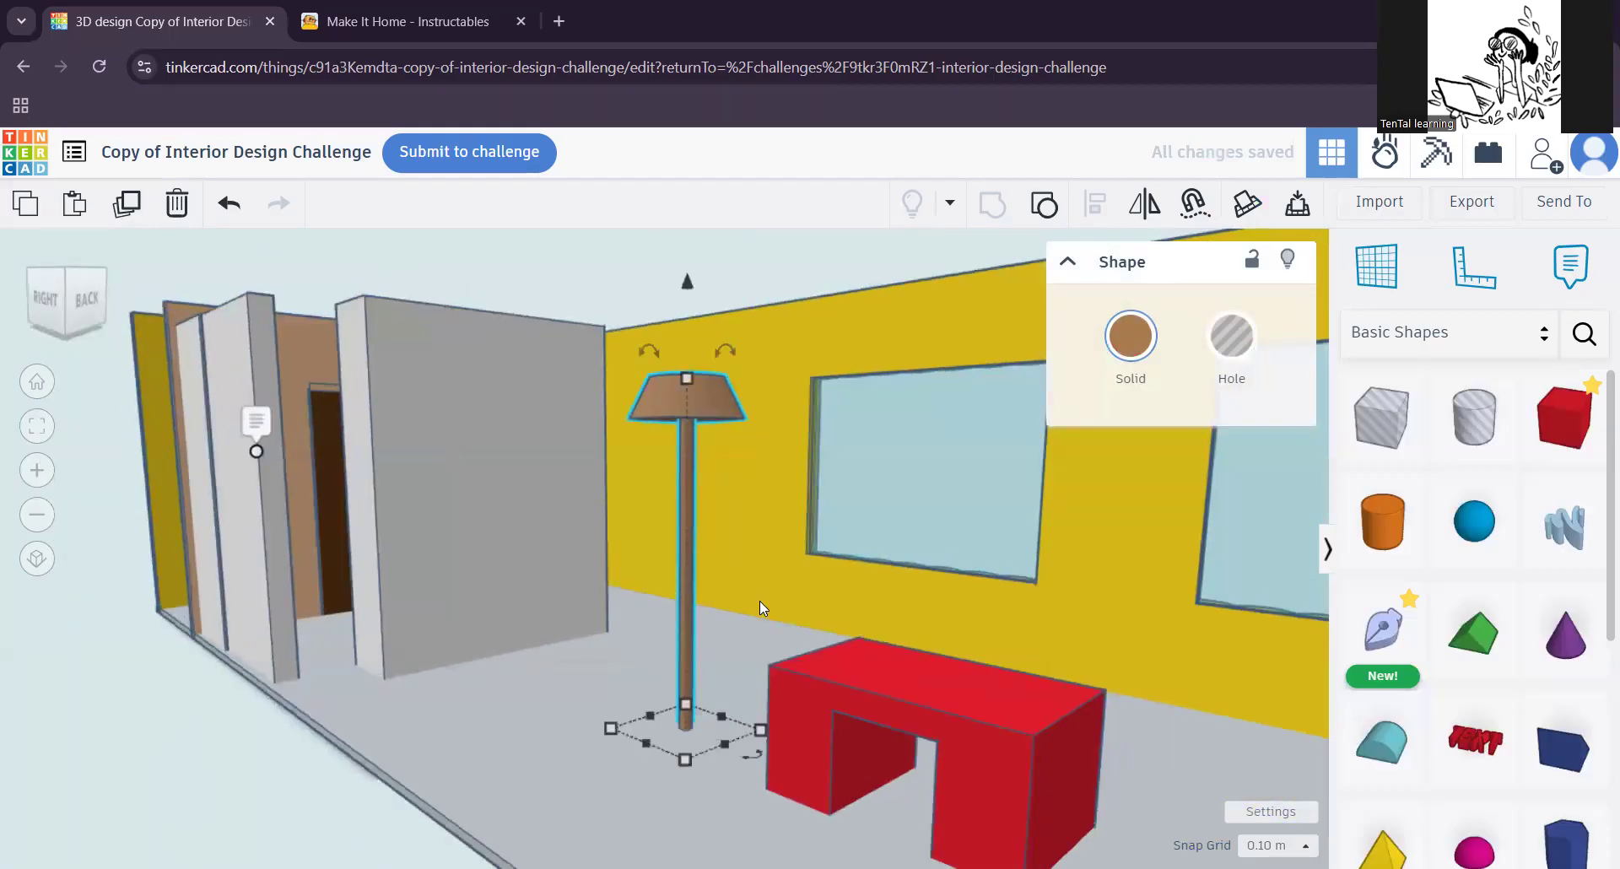
Step: Examine the trimmed brown lamp against the beige lamp, the red table and the rest of the room
right_drag(736, 582, 664, 572)
right_drag(469, 613, 593, 625)
right_drag(791, 600, 653, 570)
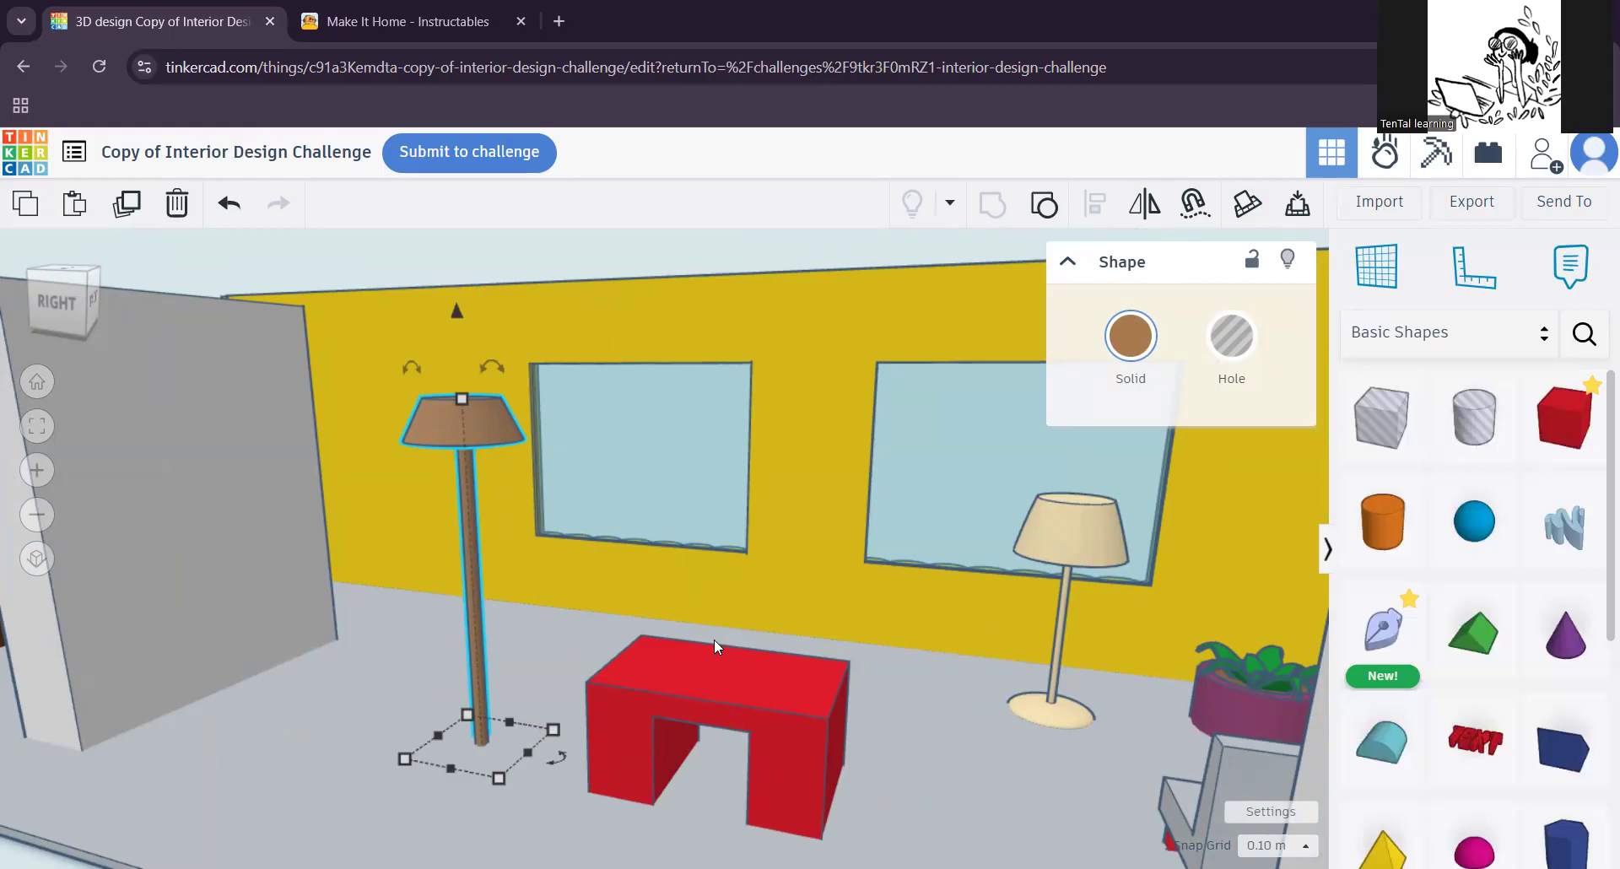
scroll(709, 639, up, 3)
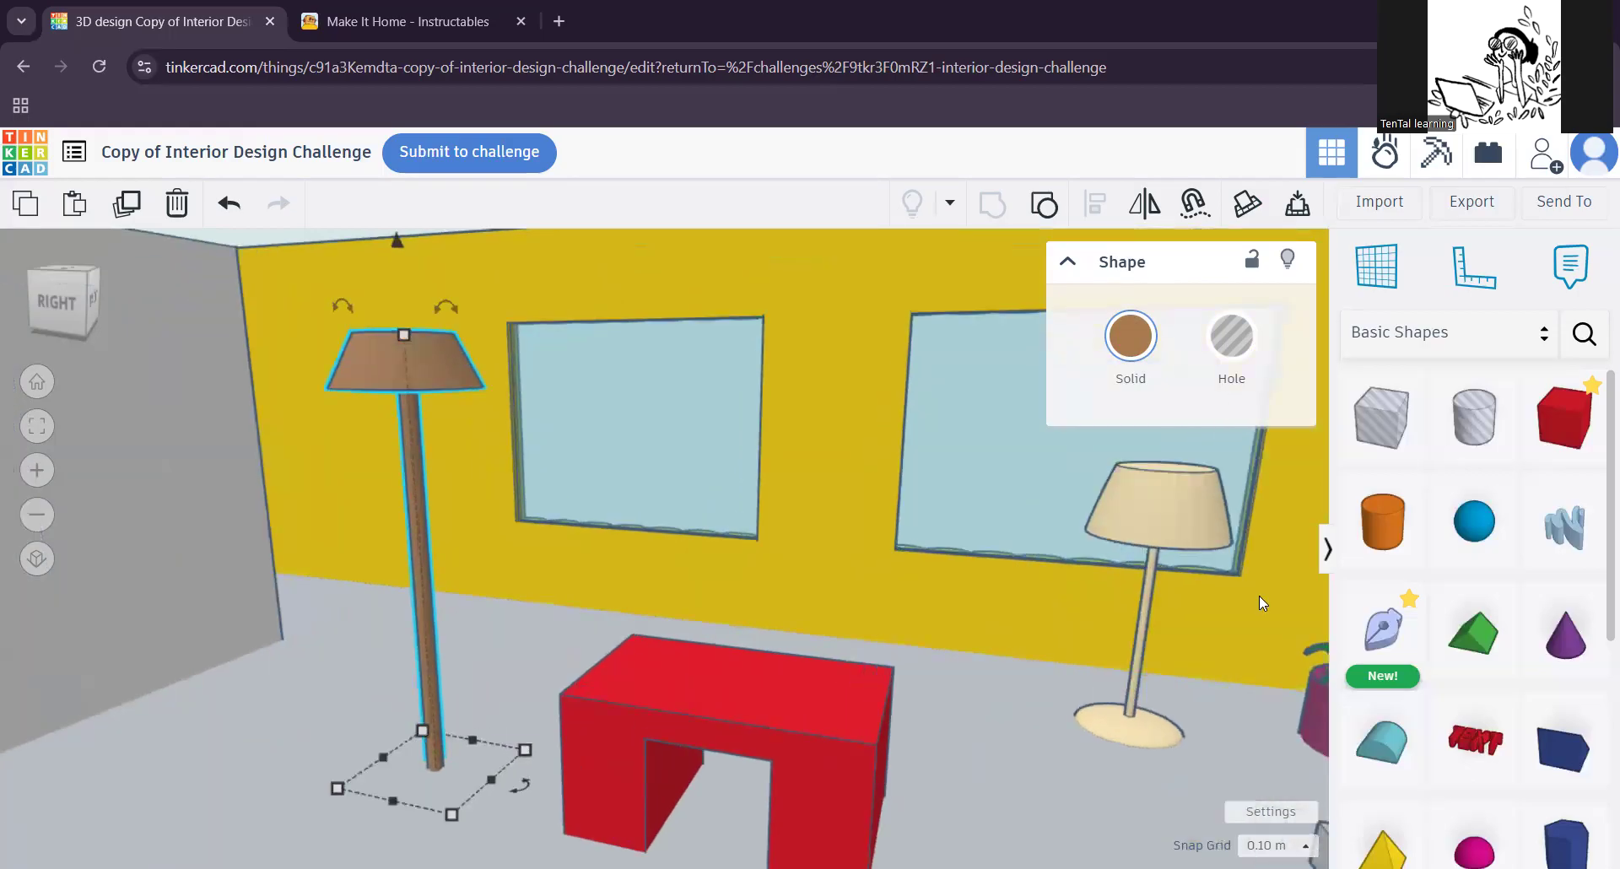
right_drag(669, 737, 577, 707)
scroll(577, 707, down, 2)
right_drag(711, 711, 852, 668)
mouse_move(746, 591)
right_down()
mouse_move(681, 670)
mouse_move(756, 613)
right_up()
scroll(717, 631, down, 4)
right_drag(762, 687, 769, 572)
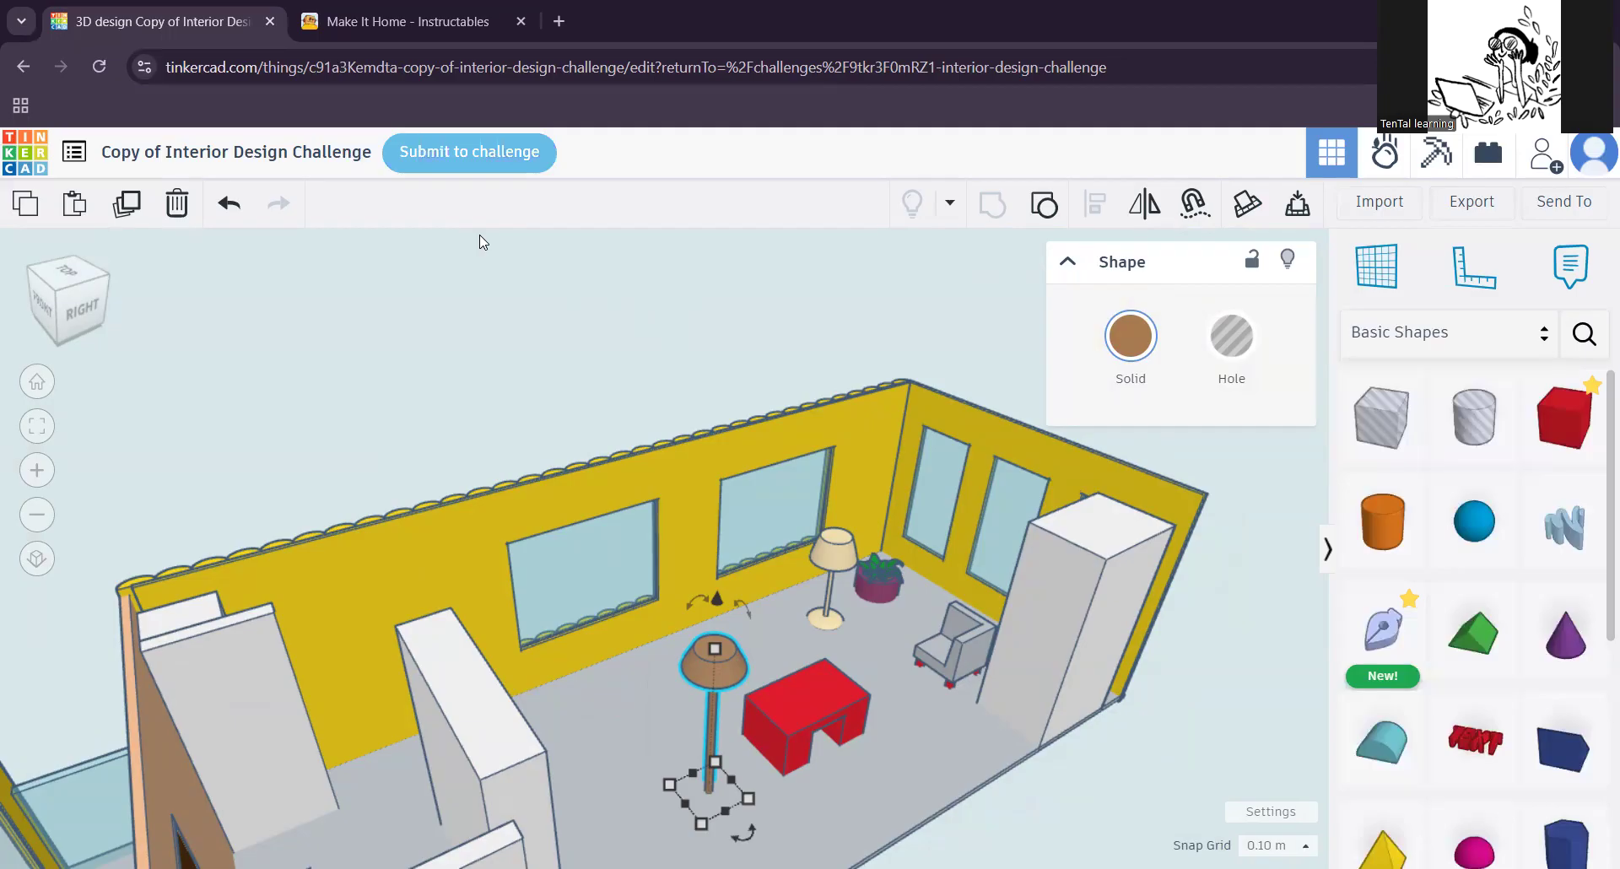
Step: Go to the Interior Design Challenge page and browse its criteria and the submitted designs
scroll(524, 428, down, 2)
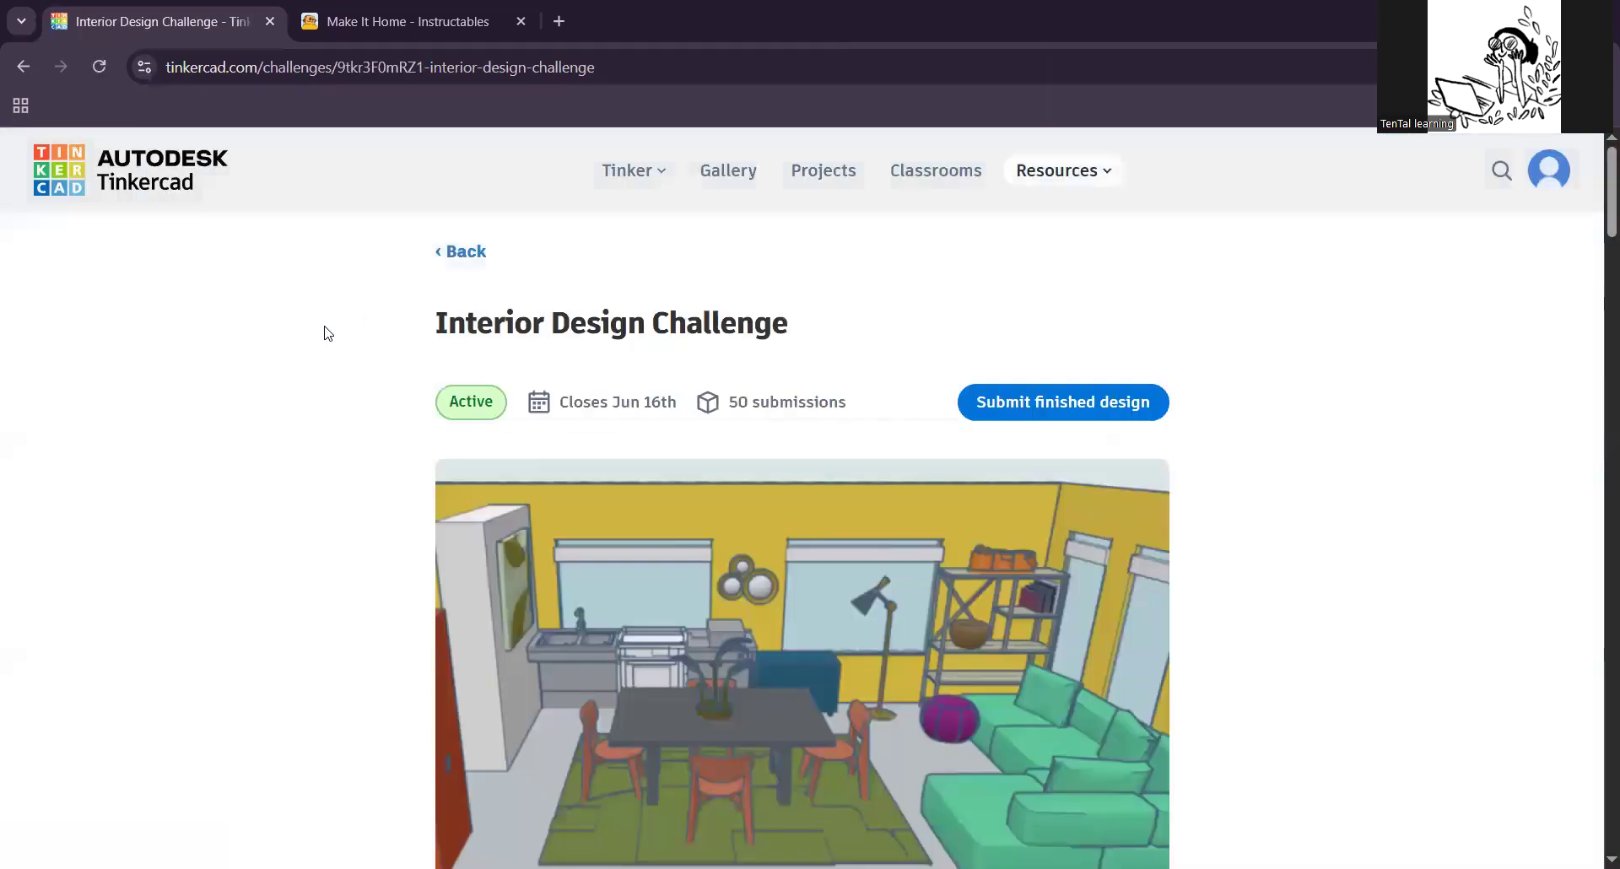
scroll(641, 547, down, 10)
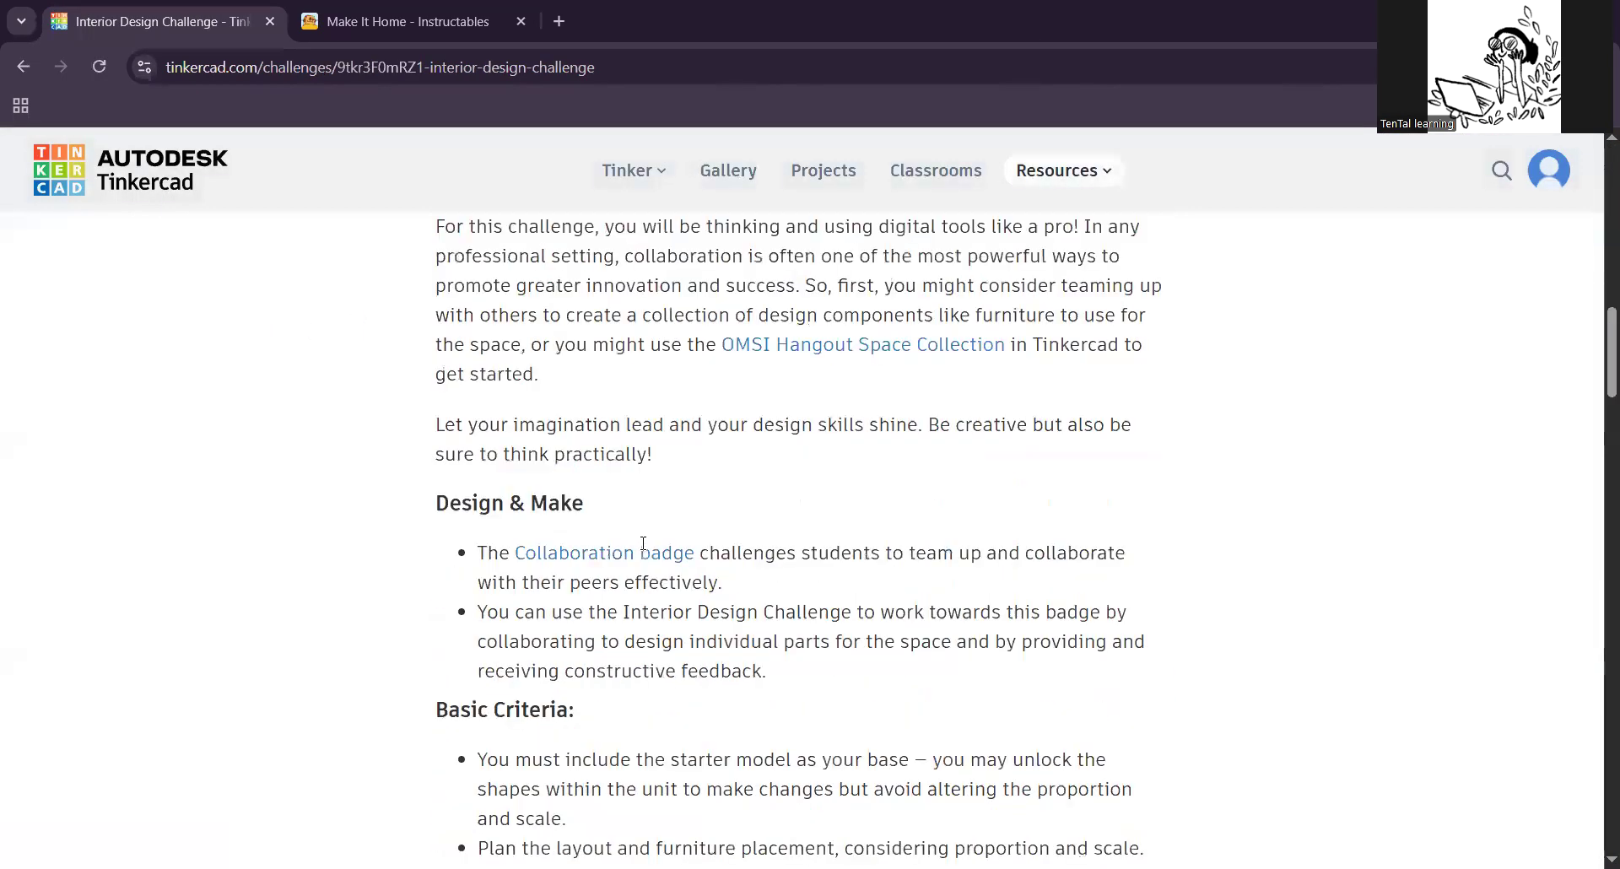
scroll(643, 542, down, 10)
scroll(623, 519, down, 2)
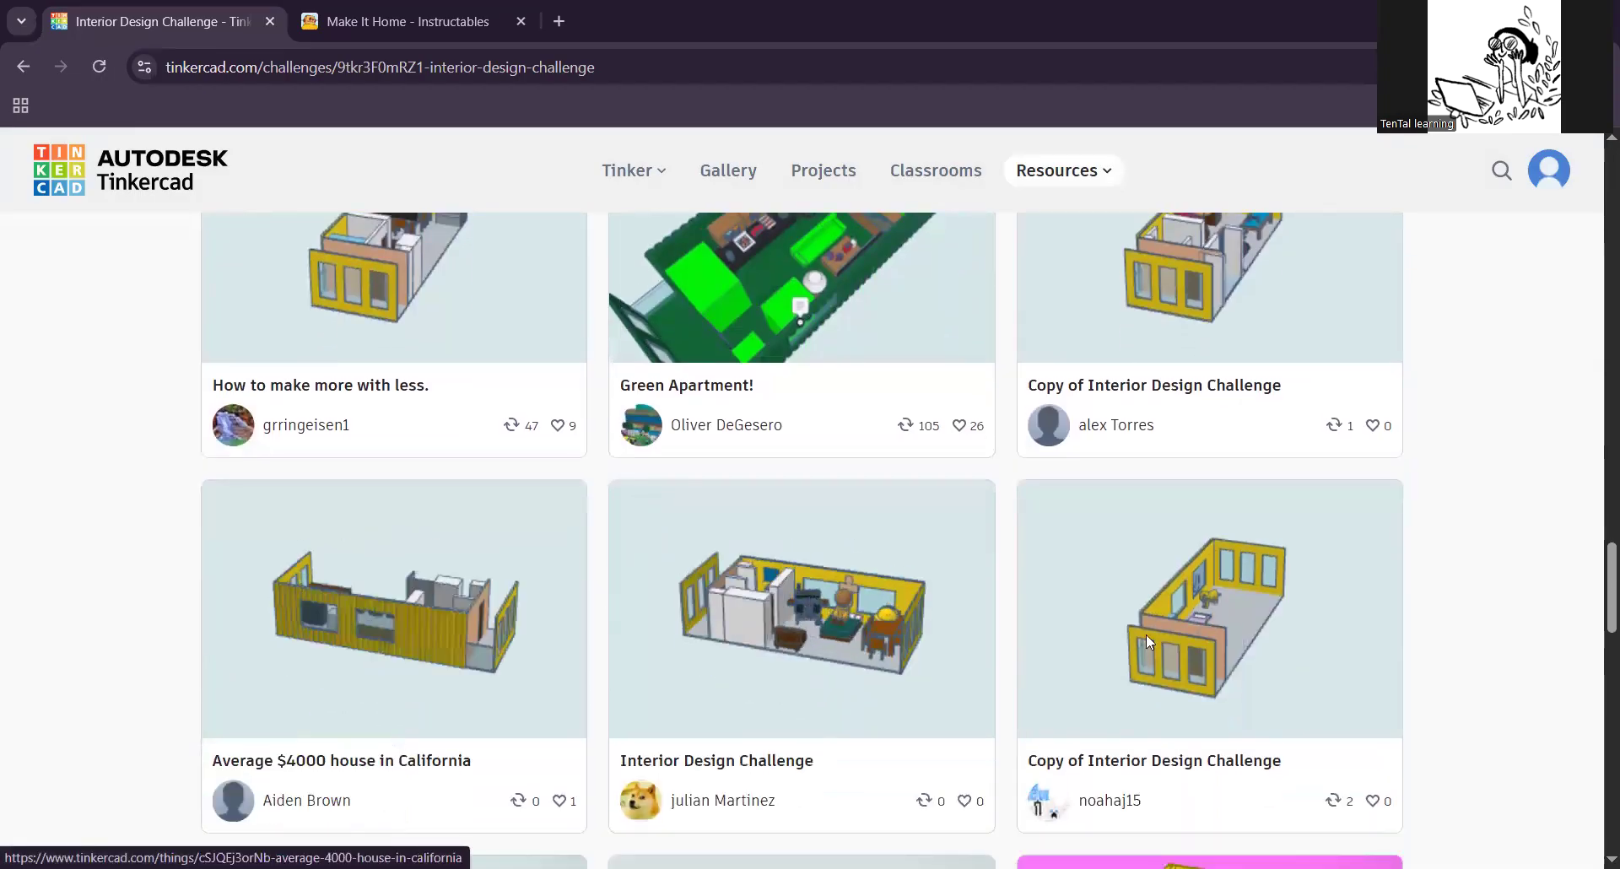
scroll(928, 507, down, 4)
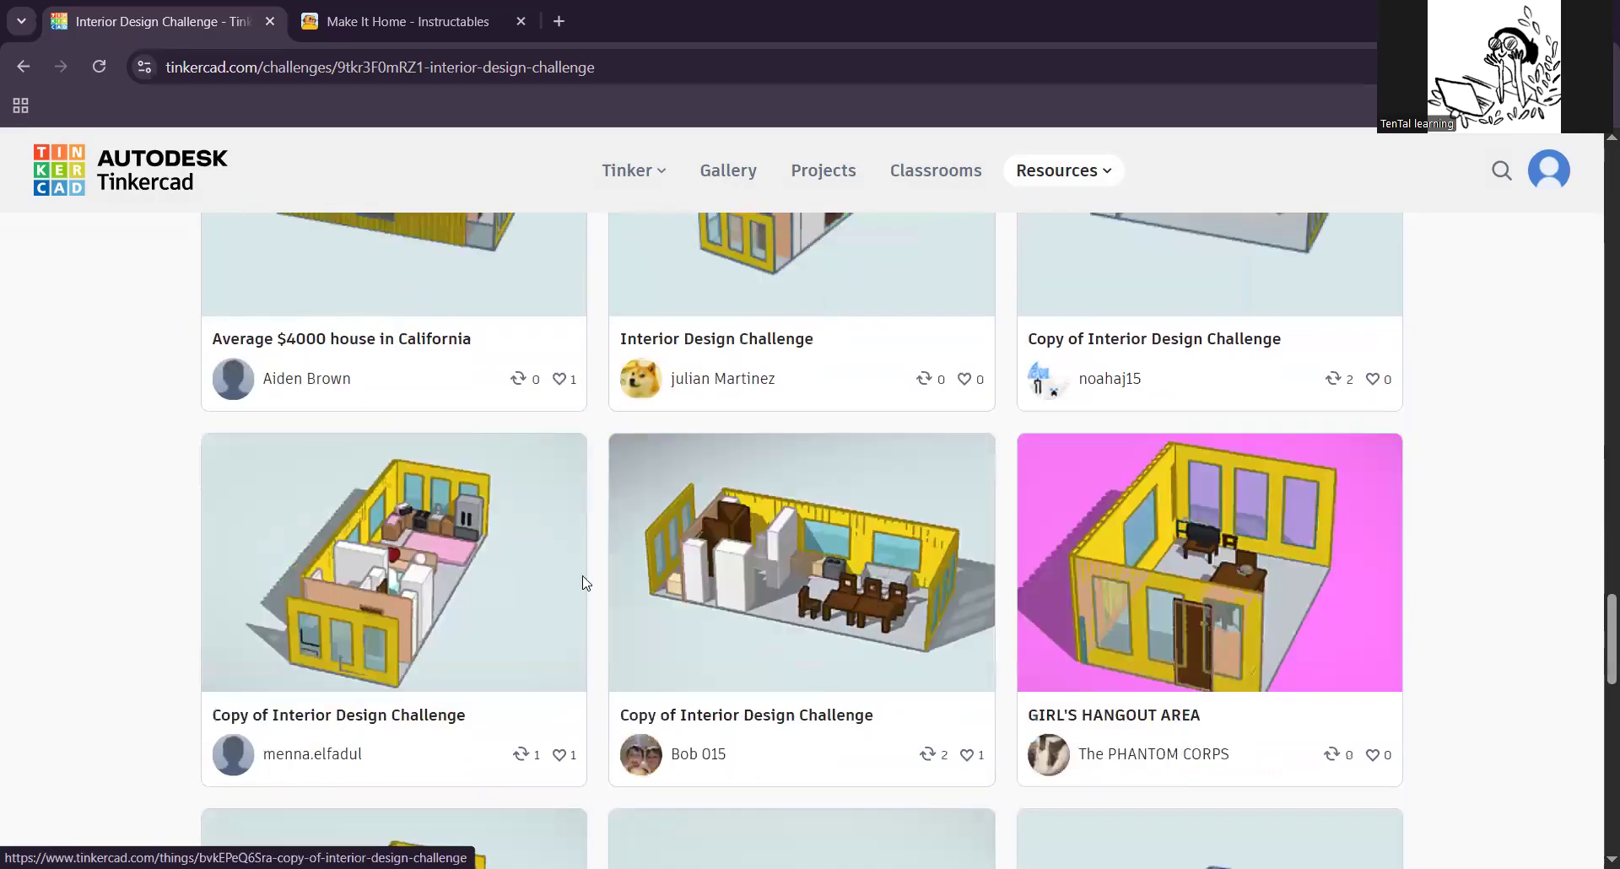
Step: Preview the submission with the pink rug and kitchen in 3D and open an editable copy of it
click(411, 559)
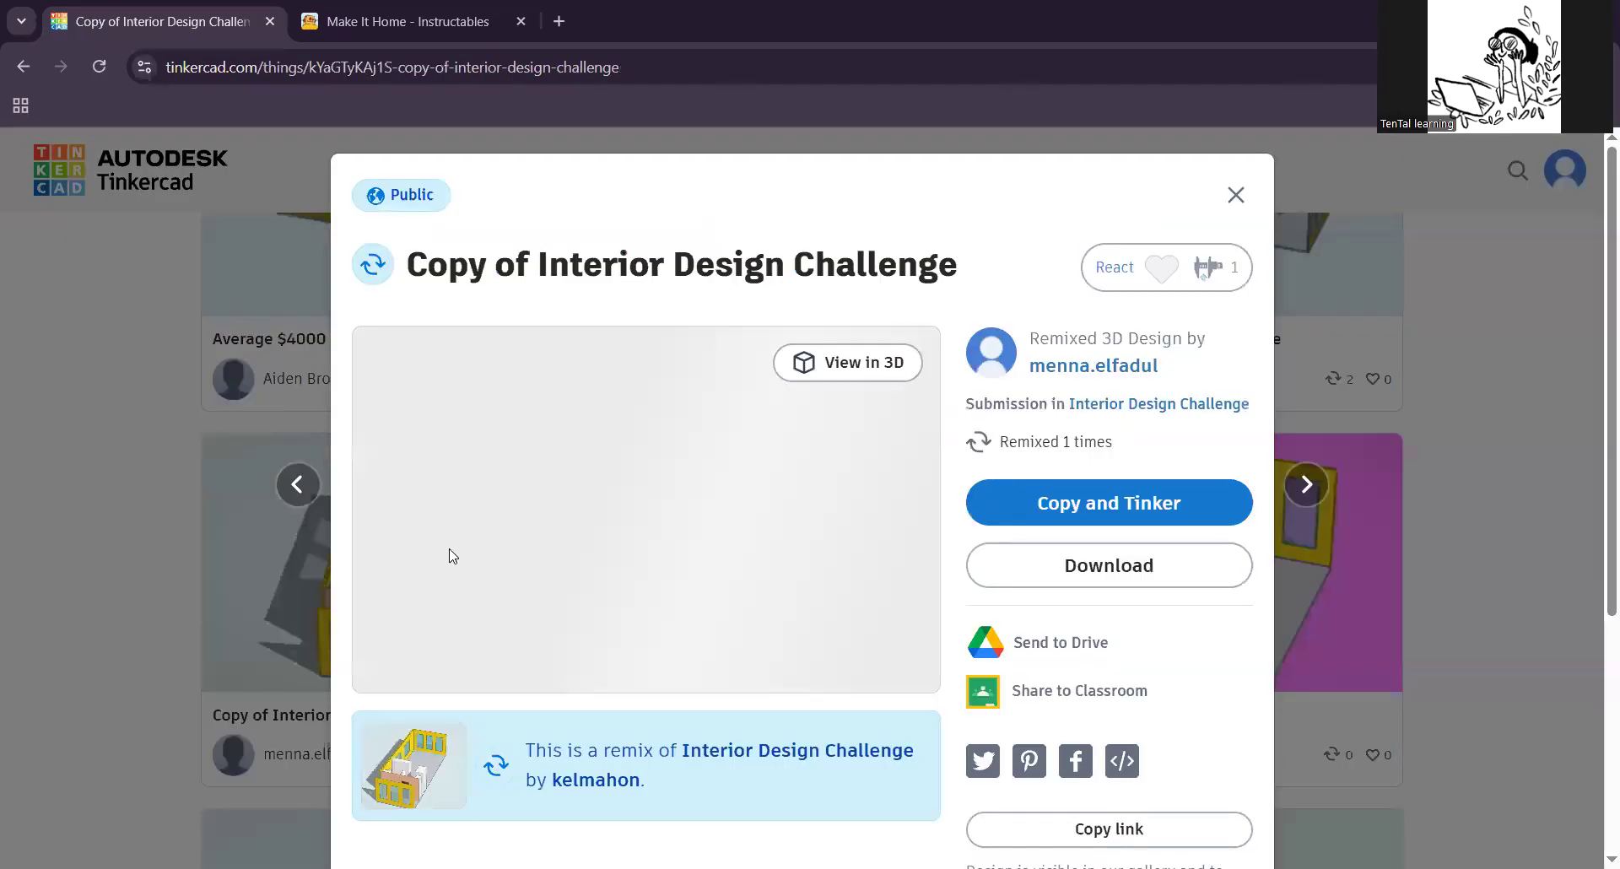
click(842, 372)
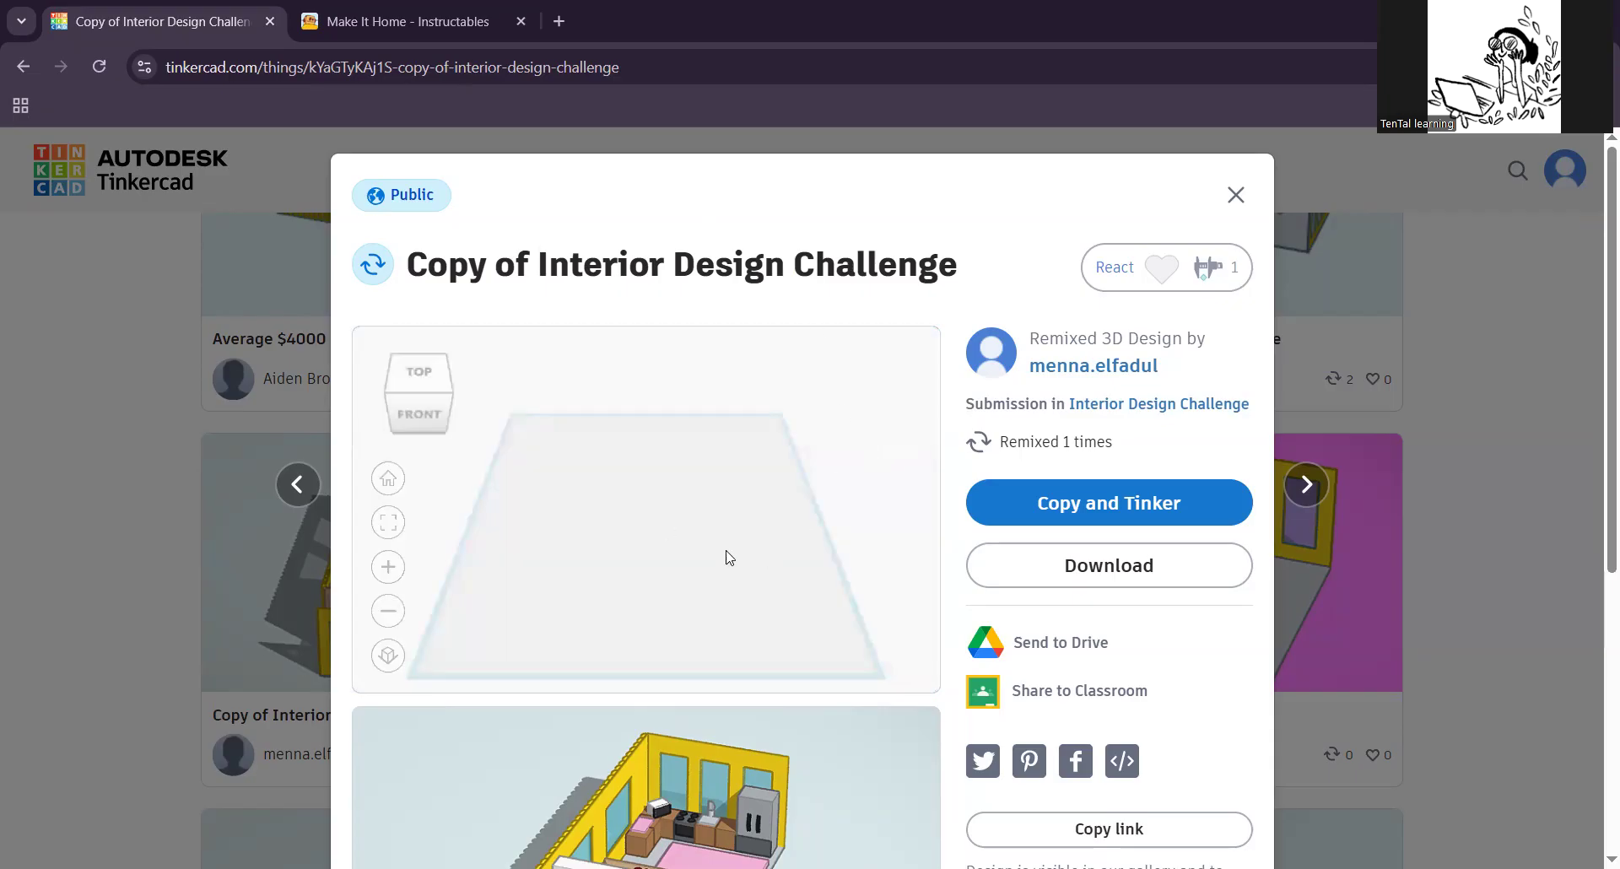
drag(749, 560, 710, 565)
scroll(675, 547, up, 3)
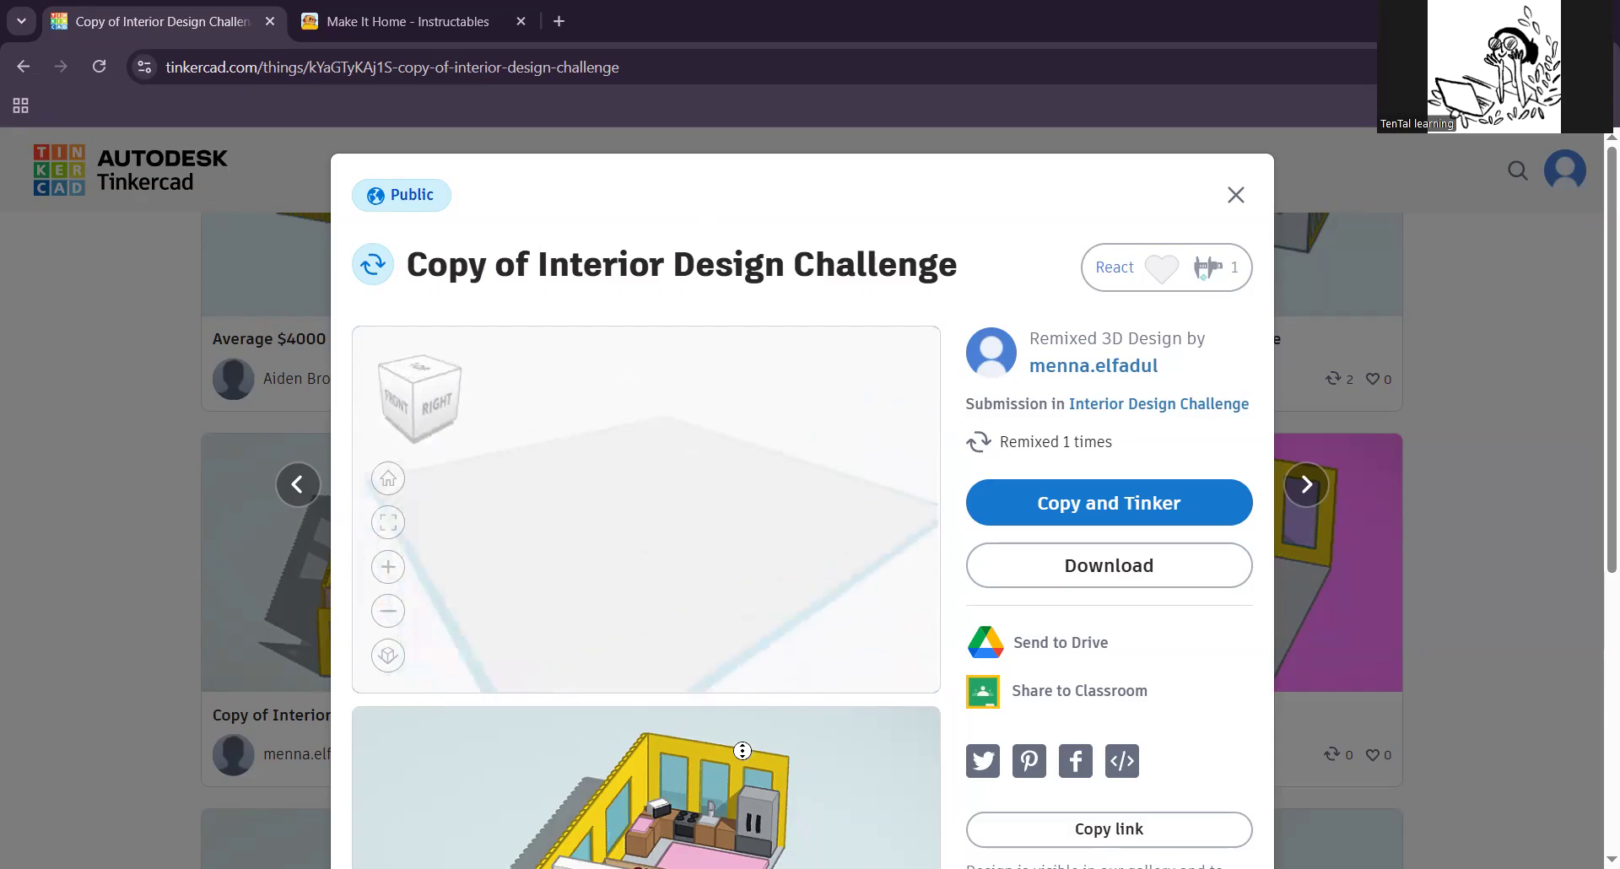
scroll(771, 738, down, 5)
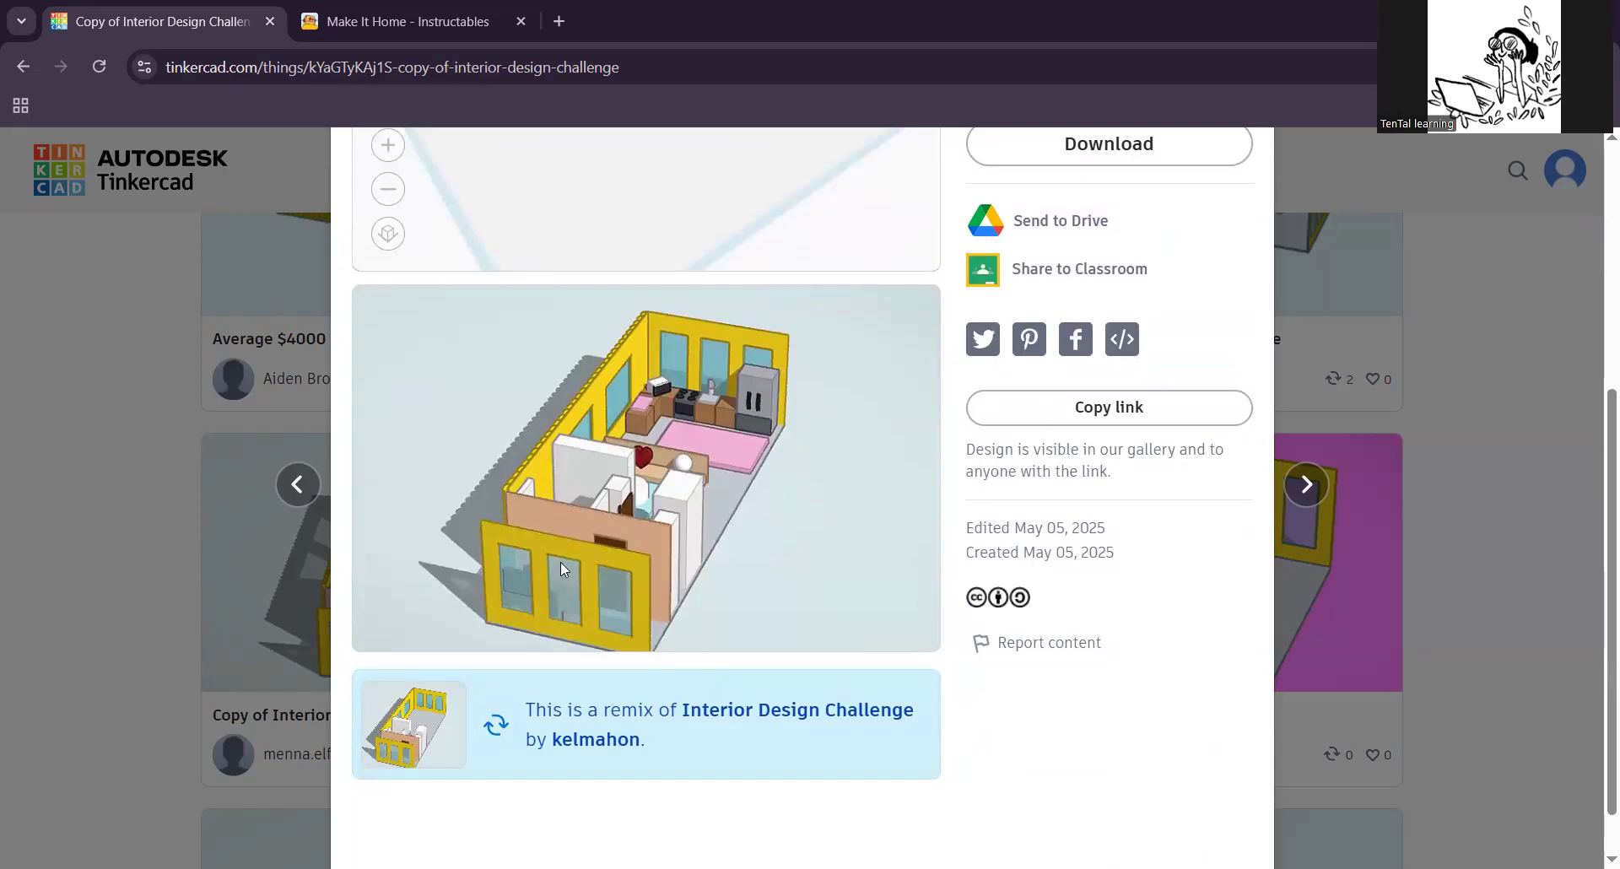
scroll(562, 558, up, 5)
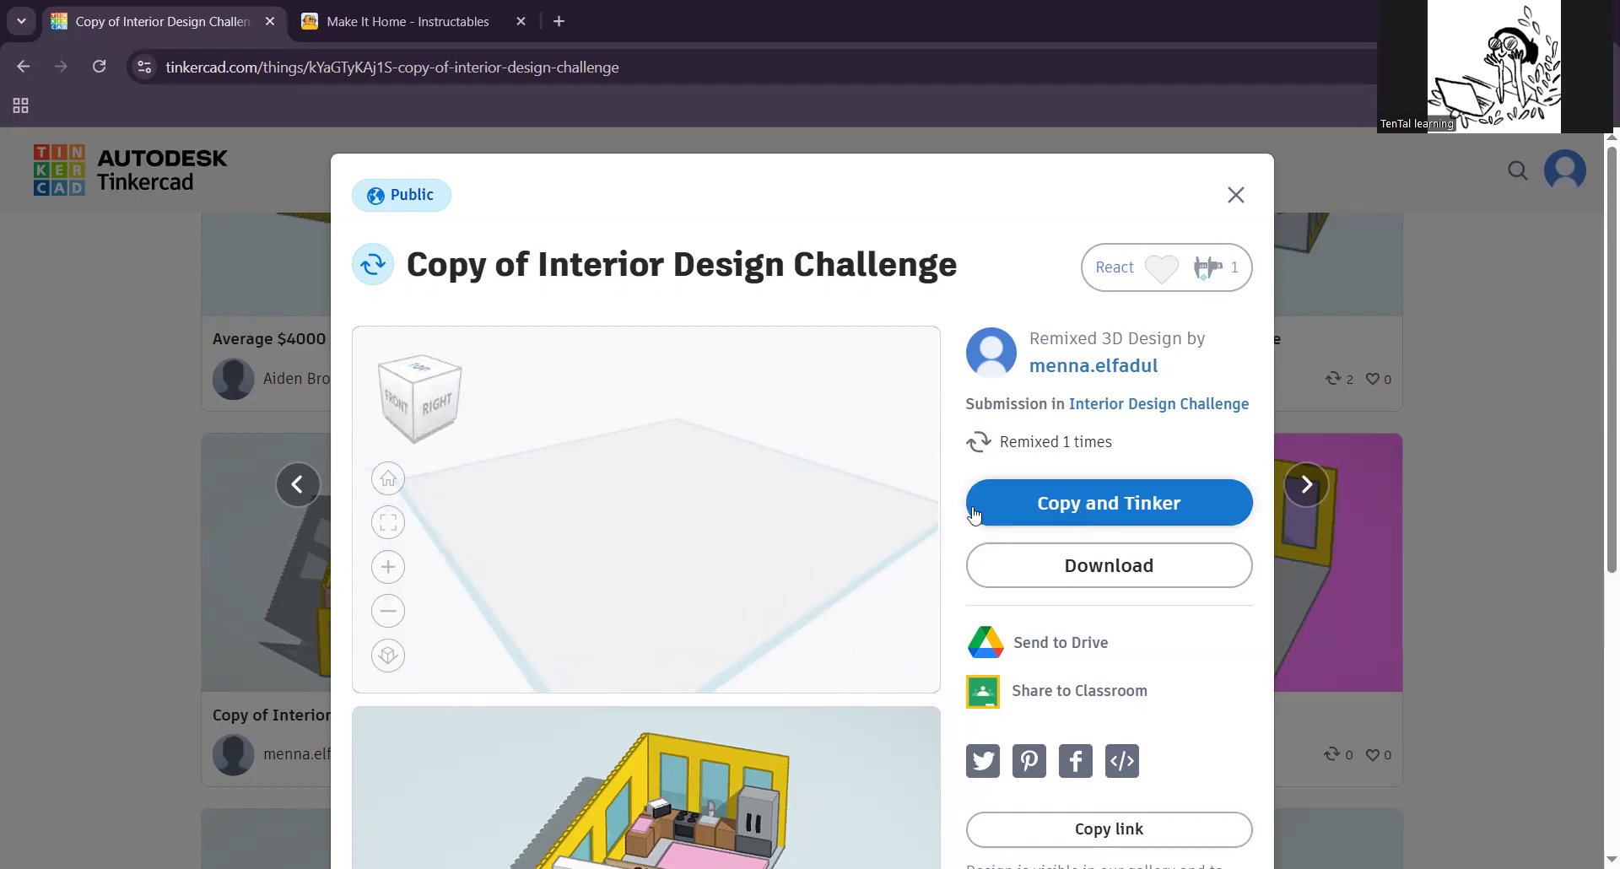
click(1087, 513)
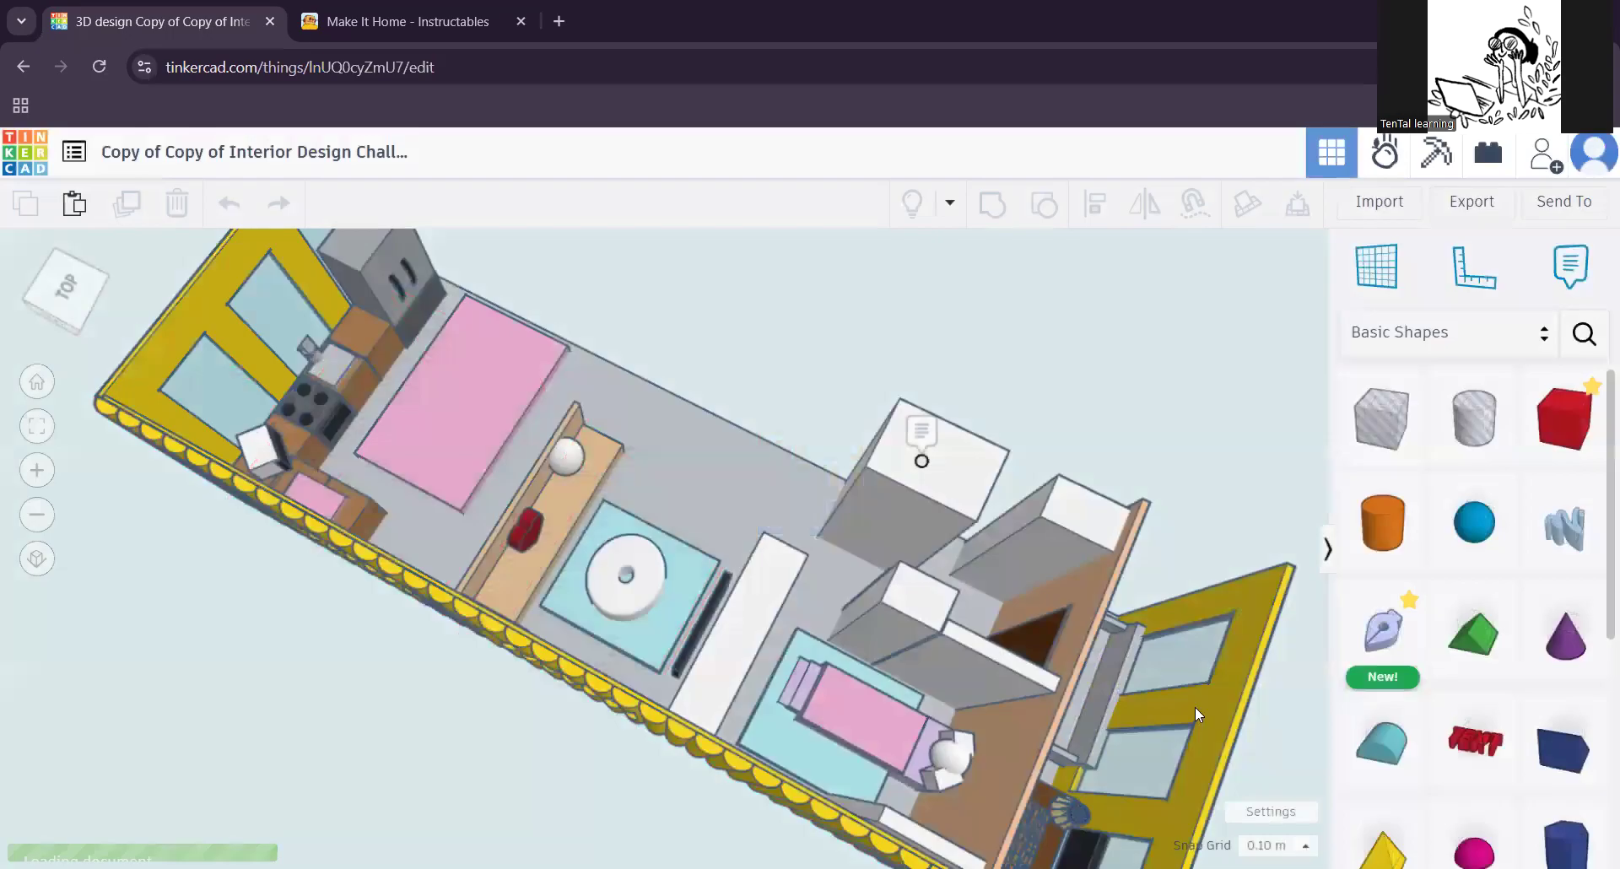
Step: Examine the copied design's layout from several angles, including the bedroom, the seating area with the wall TV and the kitchen
click(1111, 506)
middle_drag(1168, 435, 993, 511)
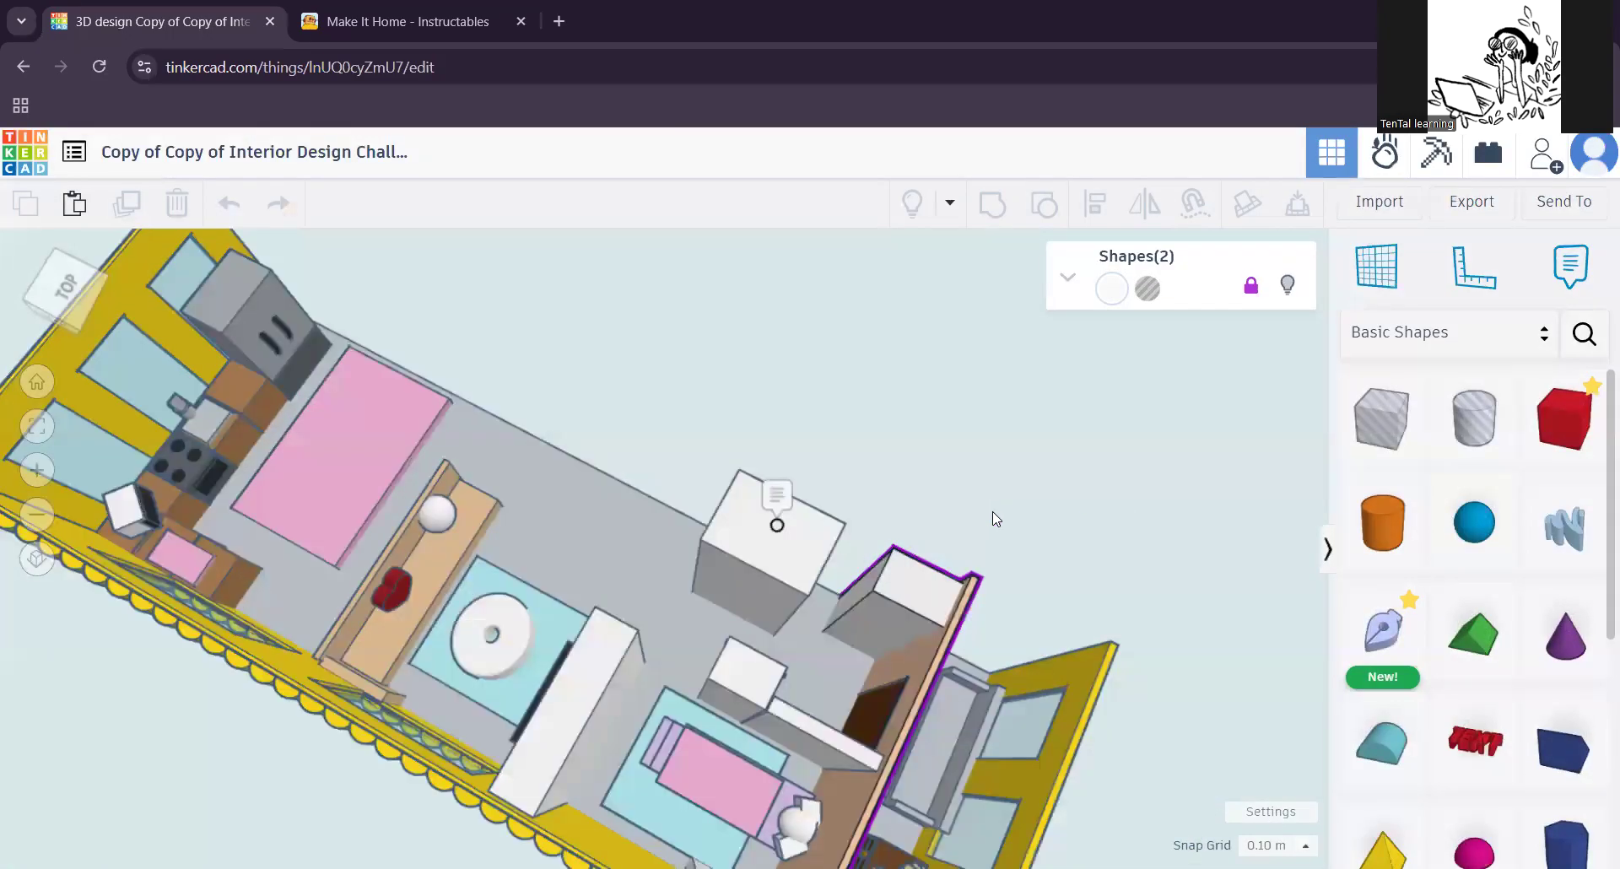
right_drag(1040, 579, 770, 478)
middle_drag(847, 677, 972, 370)
middle_drag(911, 773, 798, 393)
right_drag(1112, 694, 921, 680)
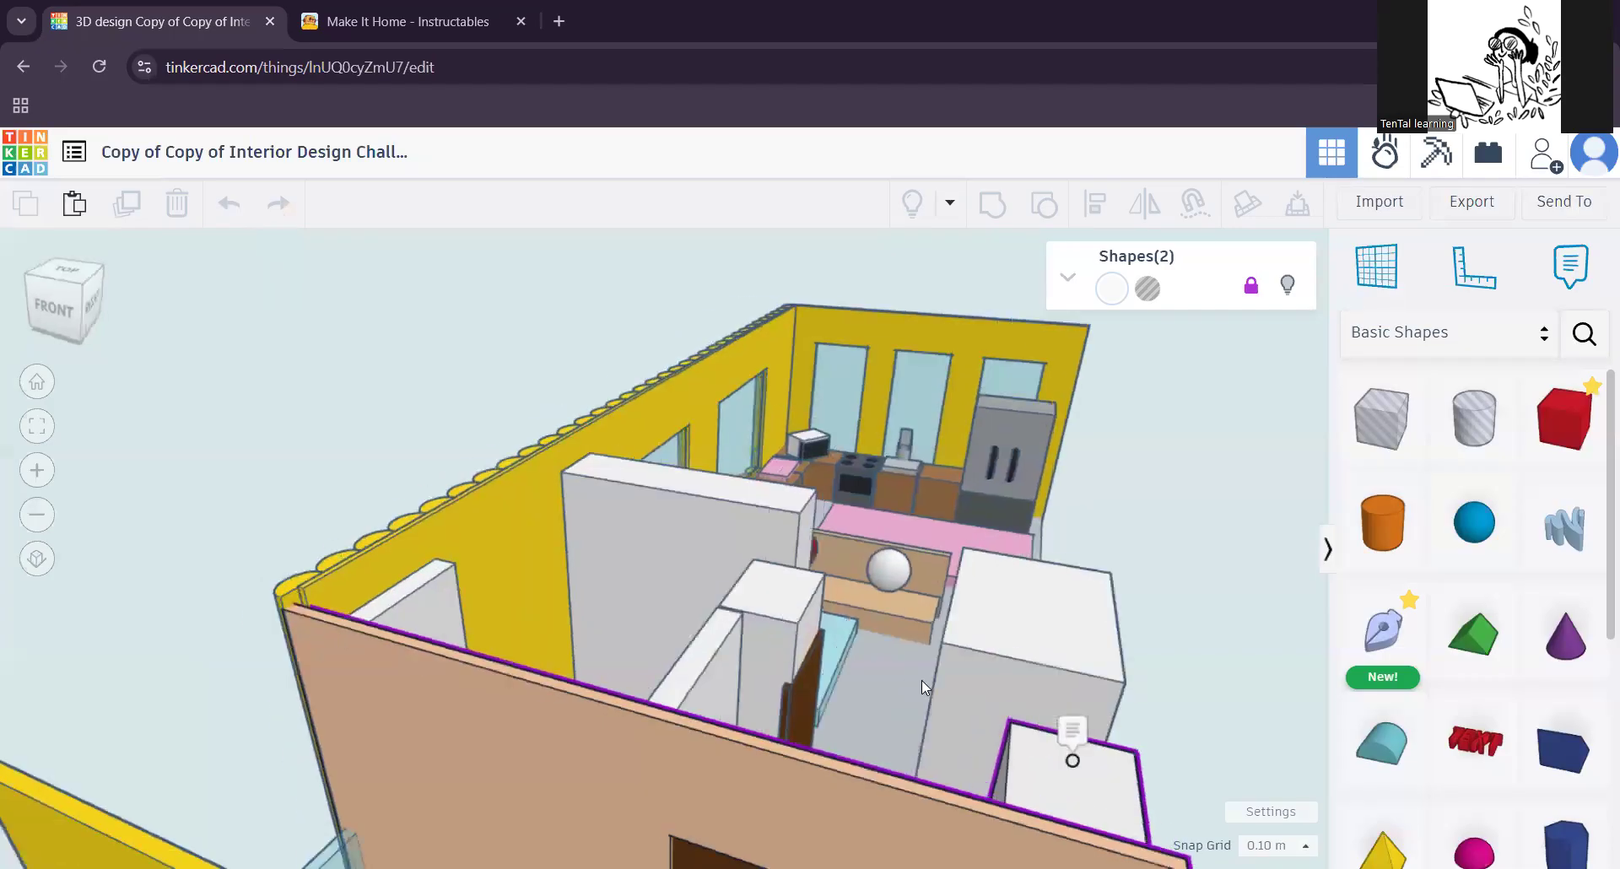
right_drag(1072, 747, 996, 727)
middle_drag(810, 591, 548, 329)
middle_drag(1282, 687, 867, 610)
right_drag(867, 609, 942, 657)
right_drag(1097, 686, 883, 705)
scroll(886, 707, up, 2)
right_drag(994, 737, 820, 653)
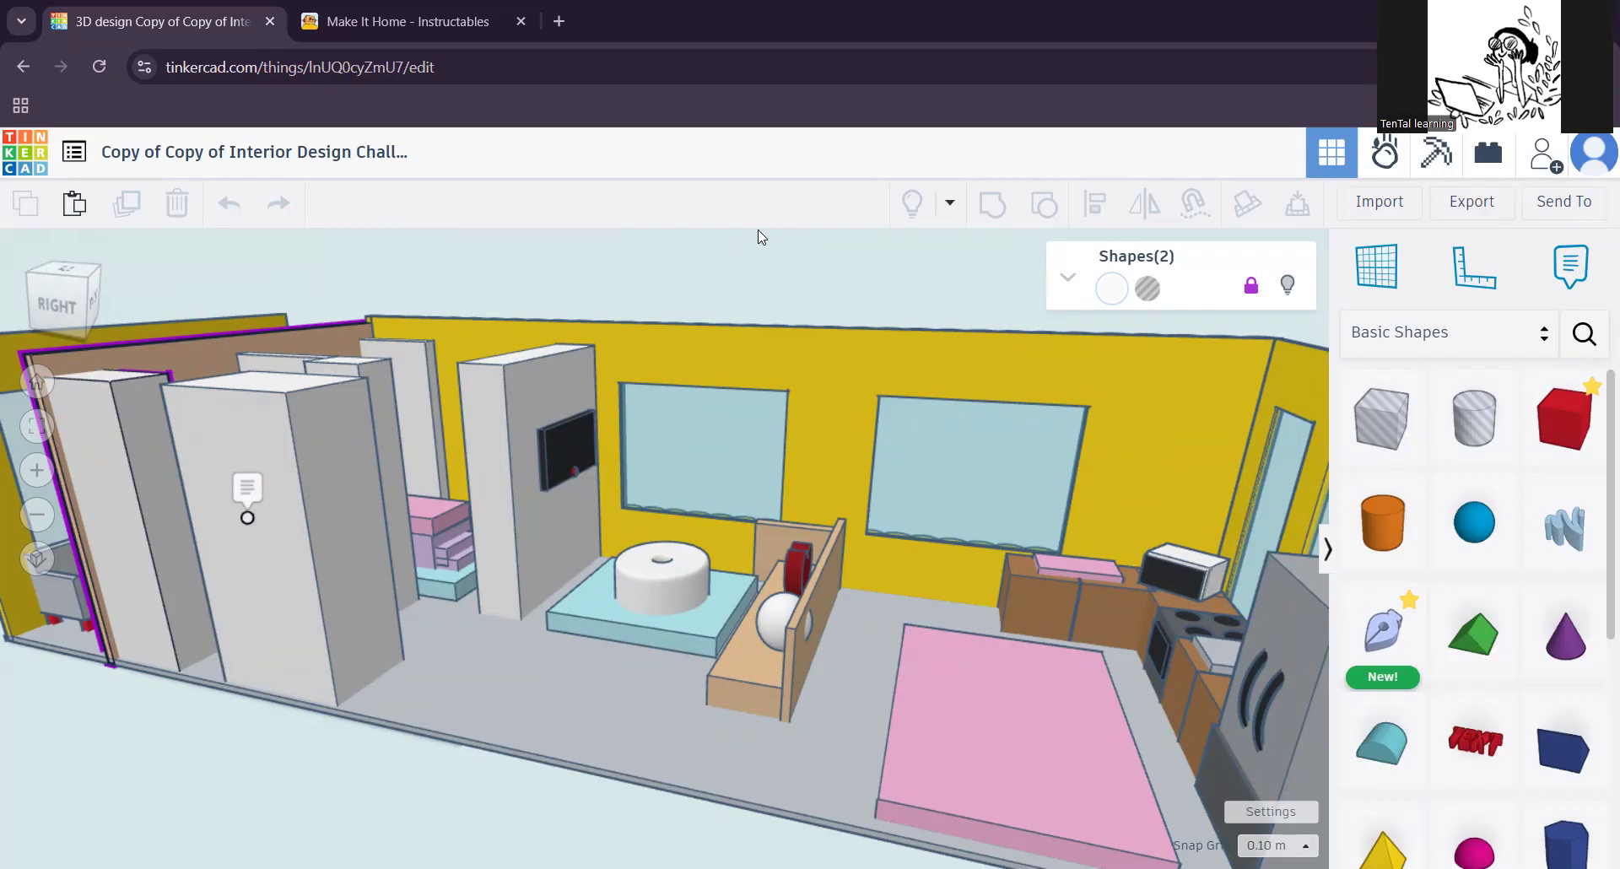
right_drag(626, 388, 754, 360)
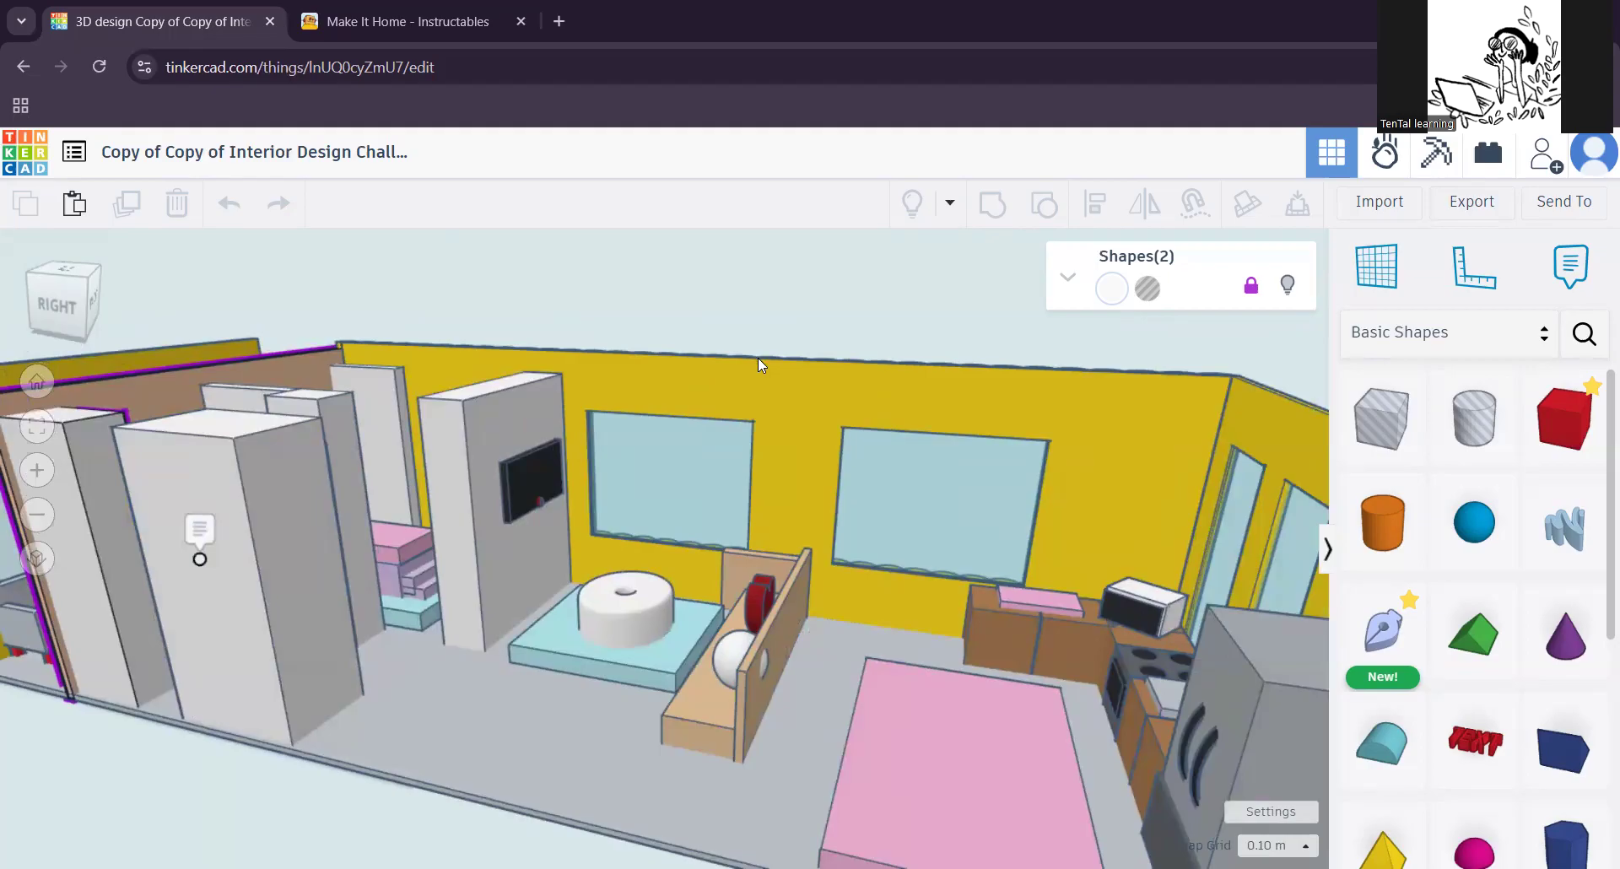